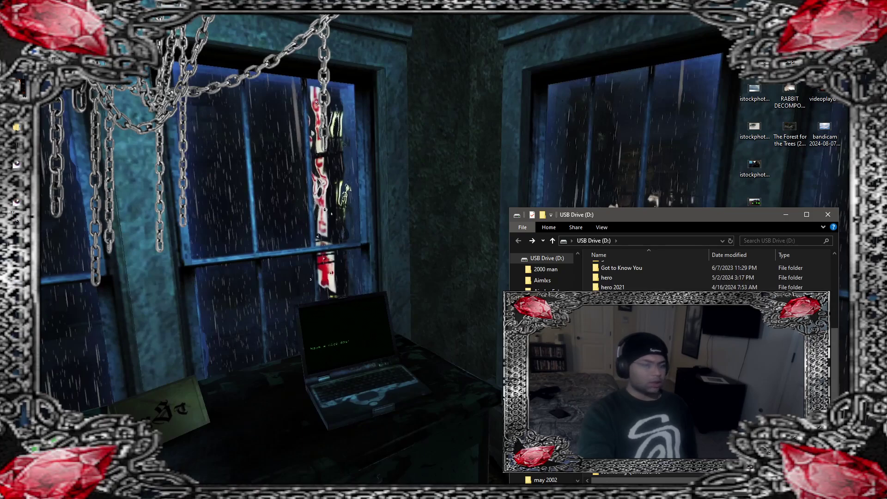
Step: Look through the folders on the USB drive and close its window
scroll(670, 277, down, 6)
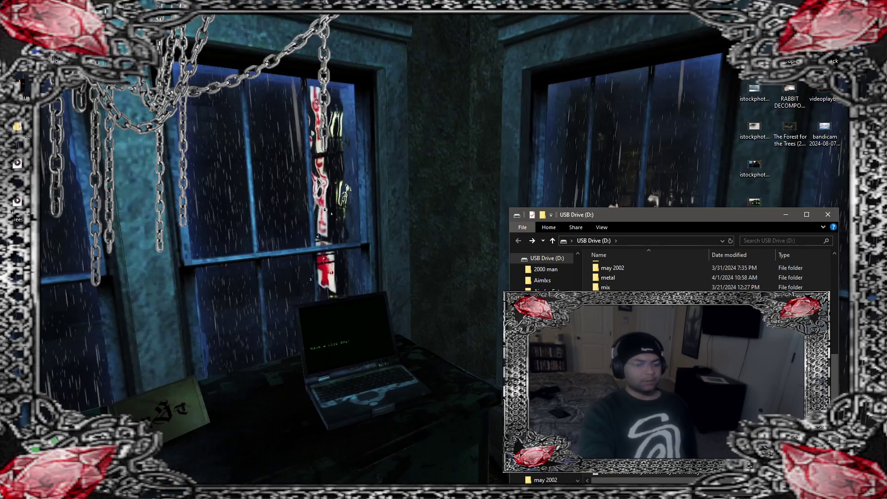
scroll(777, 279, up, 6)
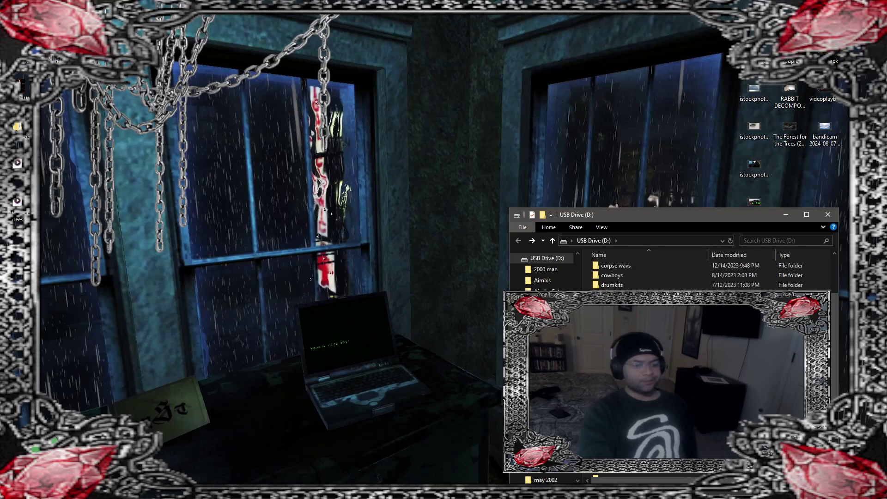
click(827, 215)
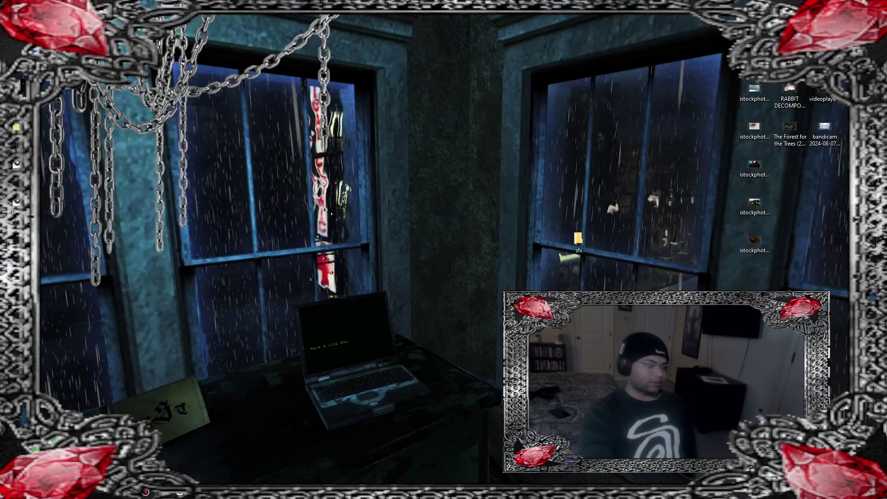
click(146, 492)
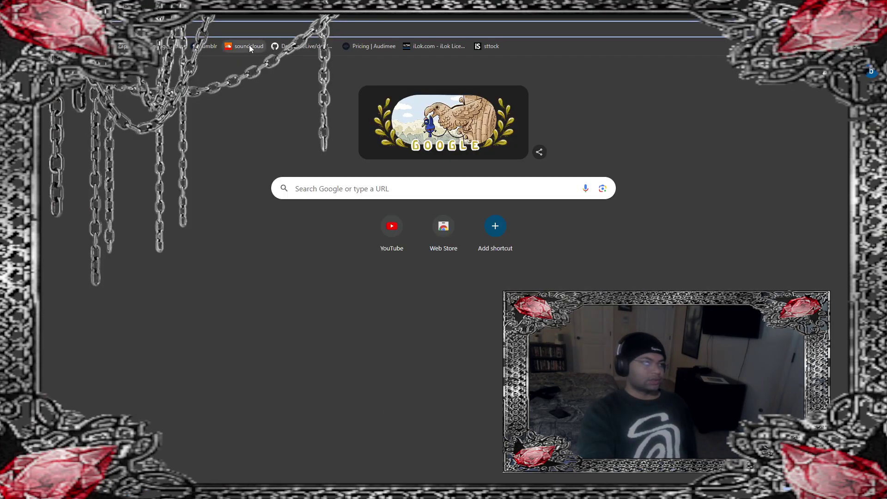
key(ctrl+shift+b)
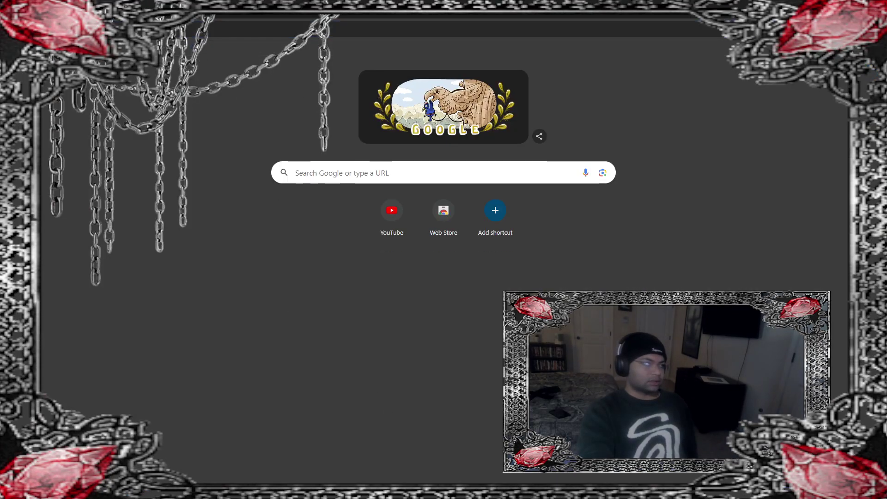
key(ctrl+w)
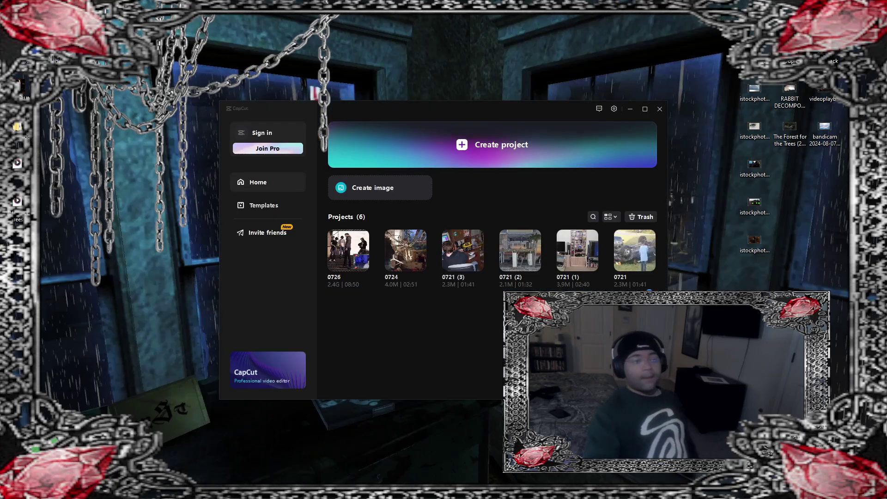
Step: Create a new CapCut project, accepting the offered 4.1.0 update and dismissing the layer reordering tip
click(516, 135)
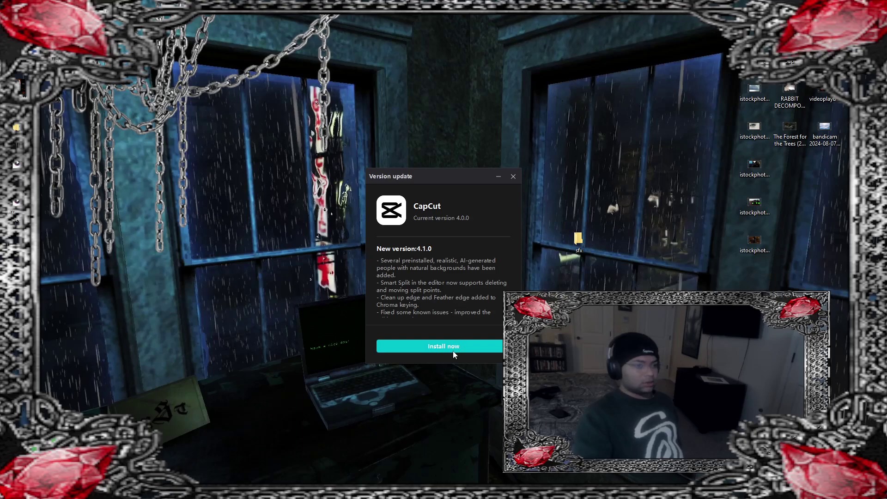
click(456, 351)
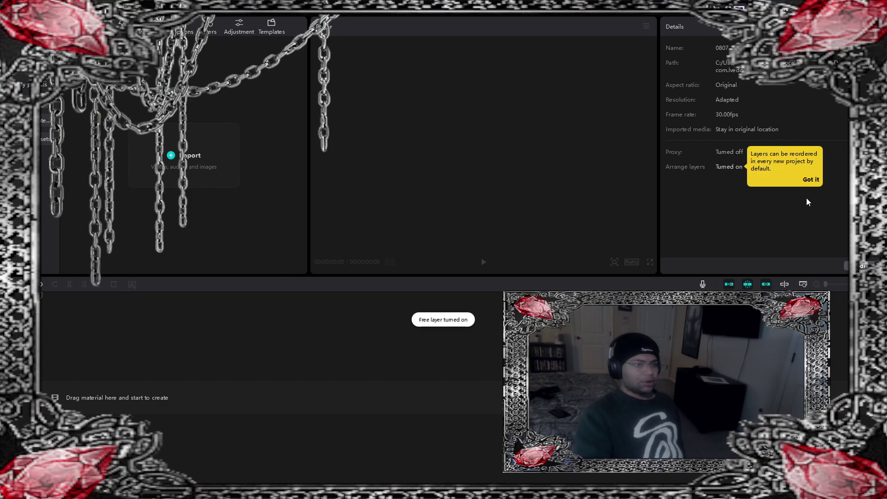
click(810, 179)
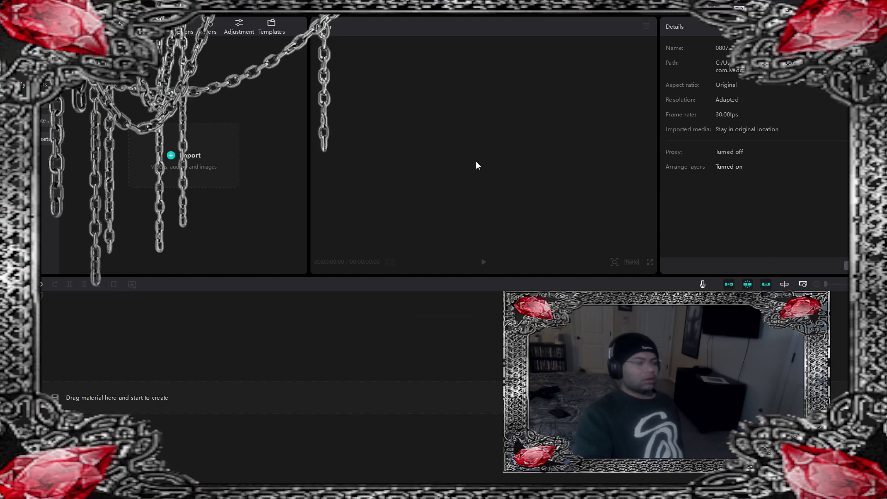
Step: Import the video clips from the desktop into the project's media library, keeping the editor maximized
click(183, 155)
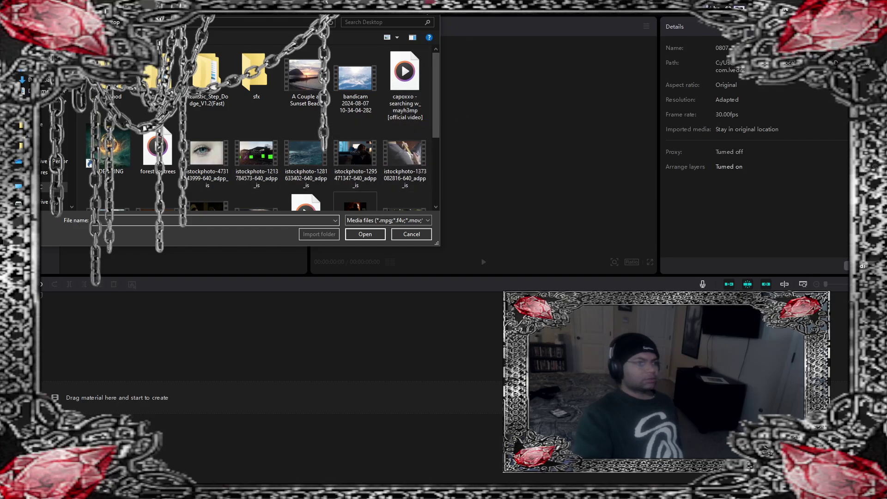
key(Escape)
key(super+Down)
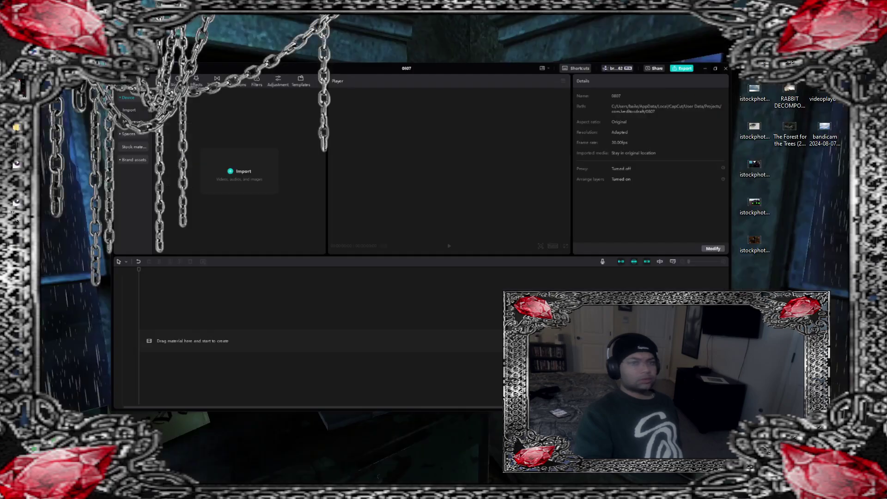
drag(396, 89, 364, 76)
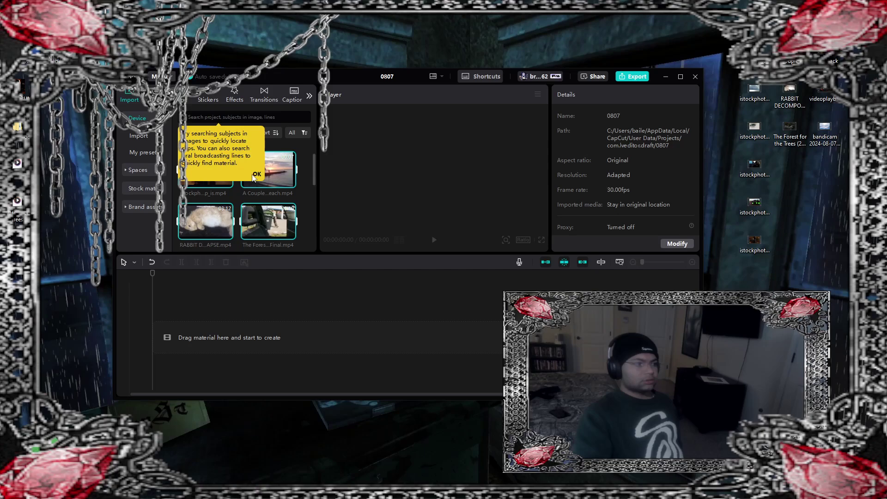
click(680, 76)
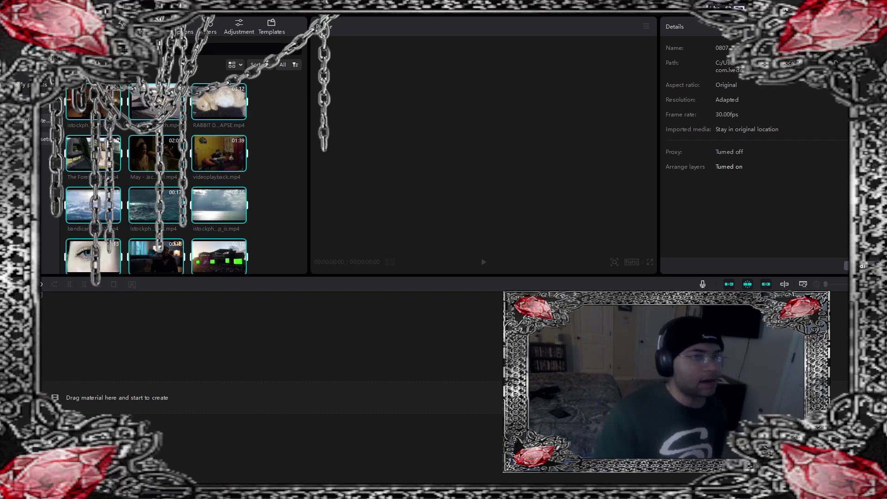
Step: Add the forest for trees.mp3 audio file from the desktop to the project's media library
key(super+Down)
drag(17, 203, 236, 206)
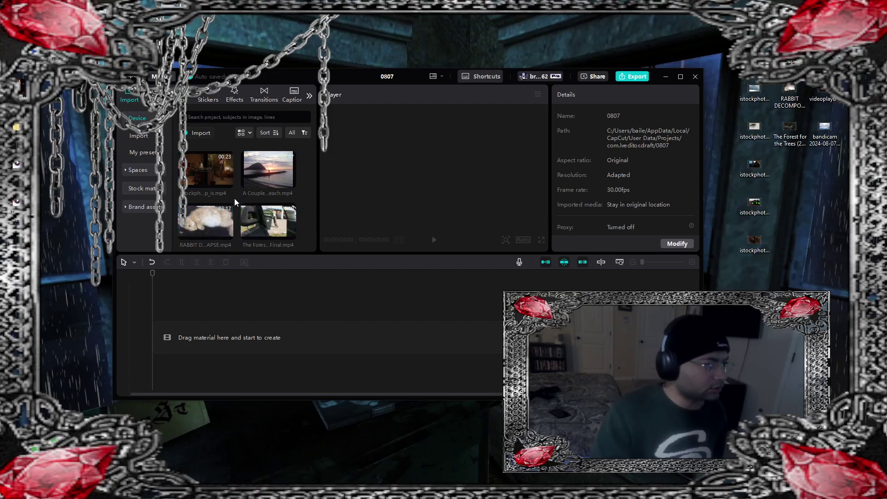
click(680, 76)
scroll(243, 247, up, 2)
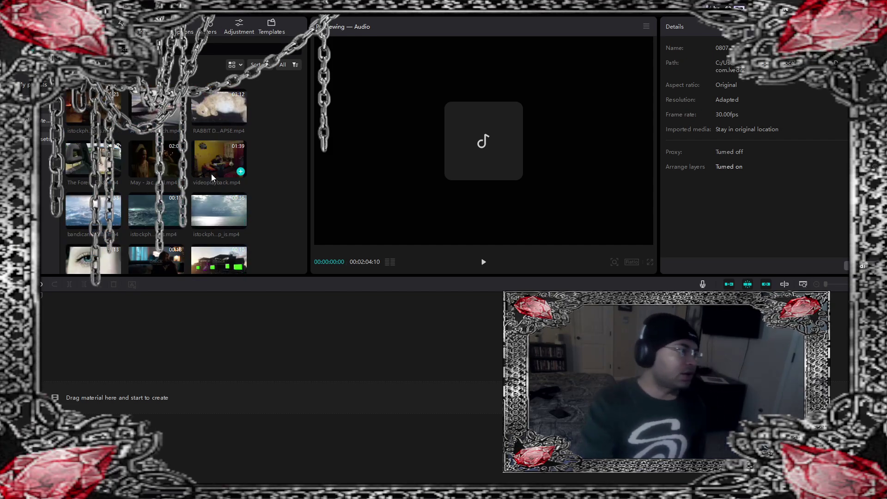
scroll(211, 200, down, 2)
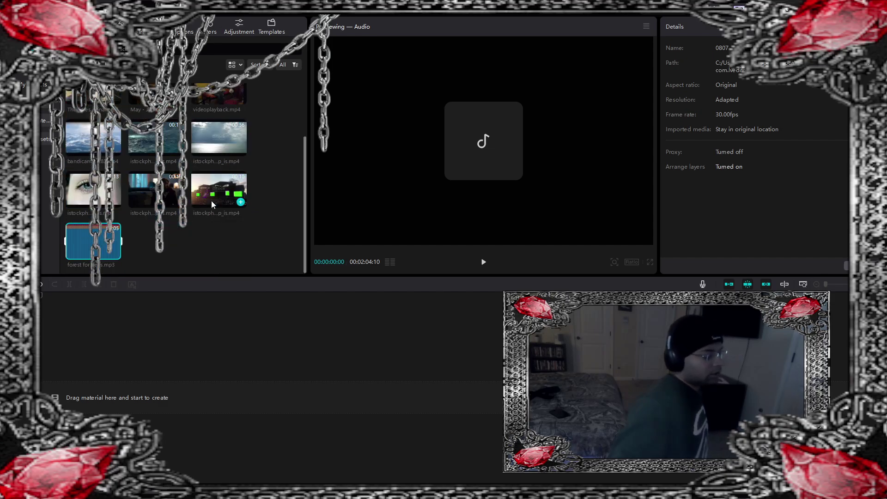
scroll(213, 226, up, 1)
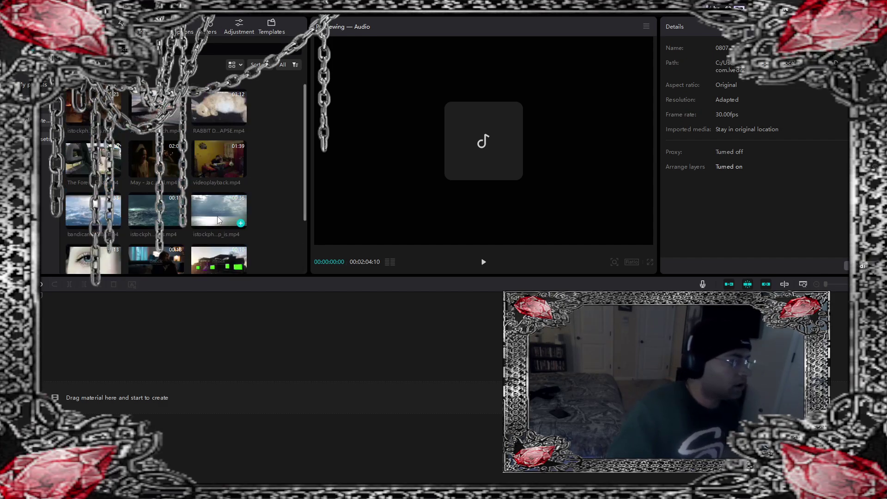
drag(220, 208, 93, 396)
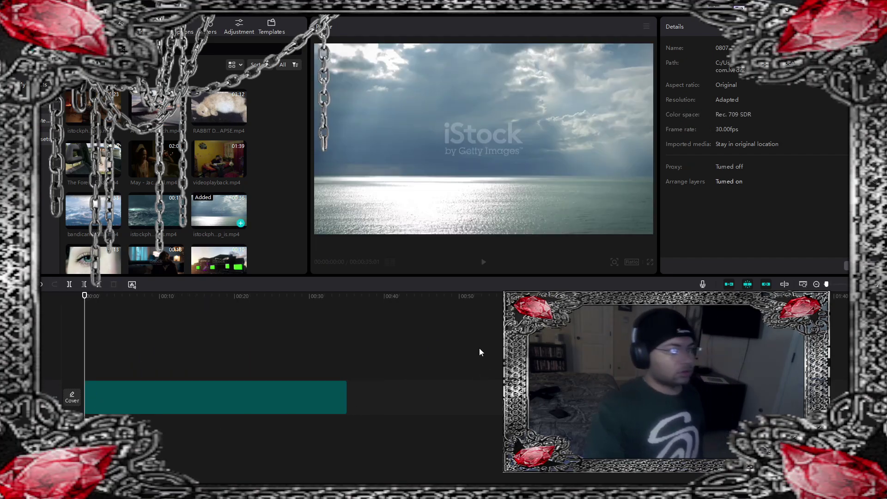
click(223, 406)
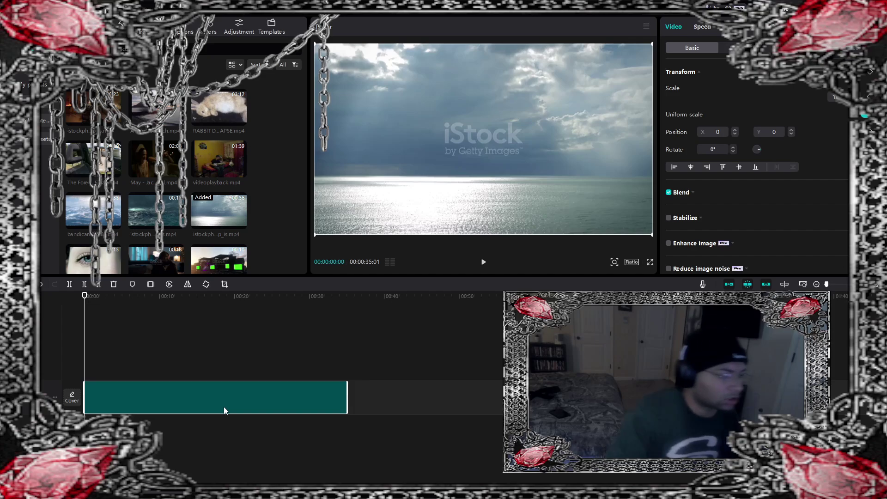
key(Delete)
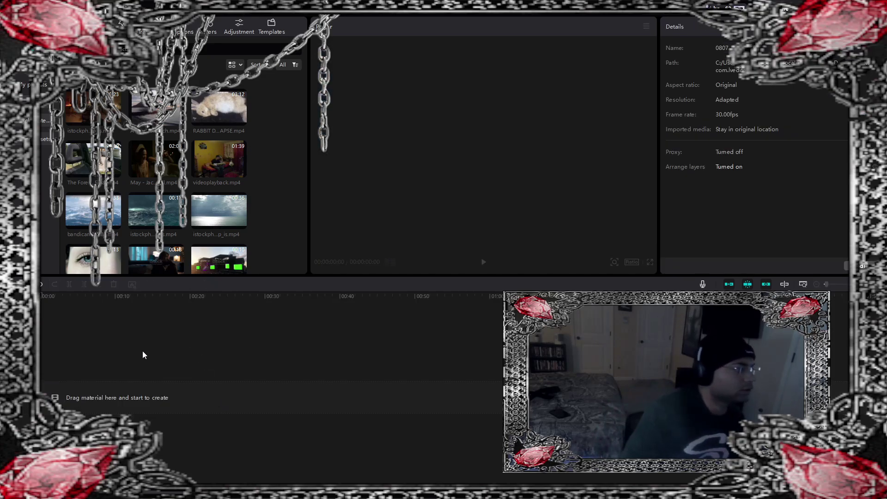
Step: Place May - Jack and Jill.mp4 at the timeline start with its track muted, and forest for trees.mp3 on an audio track below
drag(165, 162, 88, 398)
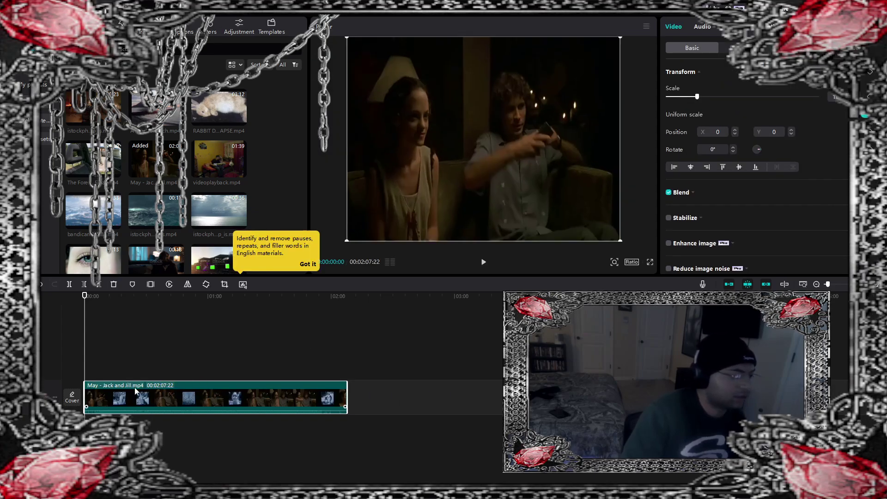
click(48, 410)
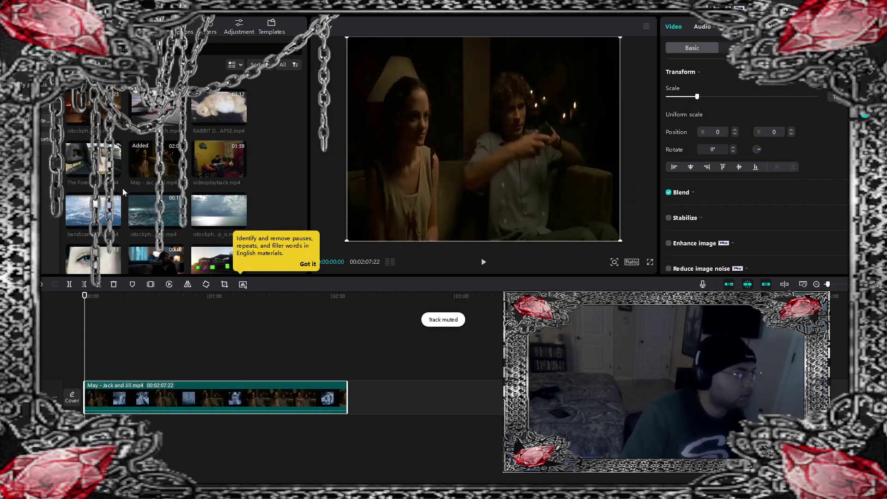
scroll(162, 196, down, 2)
drag(85, 252, 92, 427)
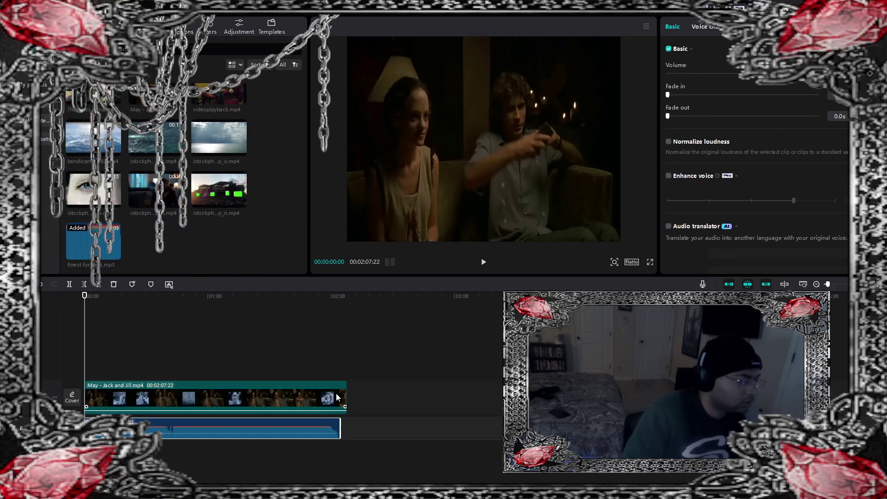
Step: Play the timeline from the start, pausing along the way, to review the video against the song and find a cut point
key(space)
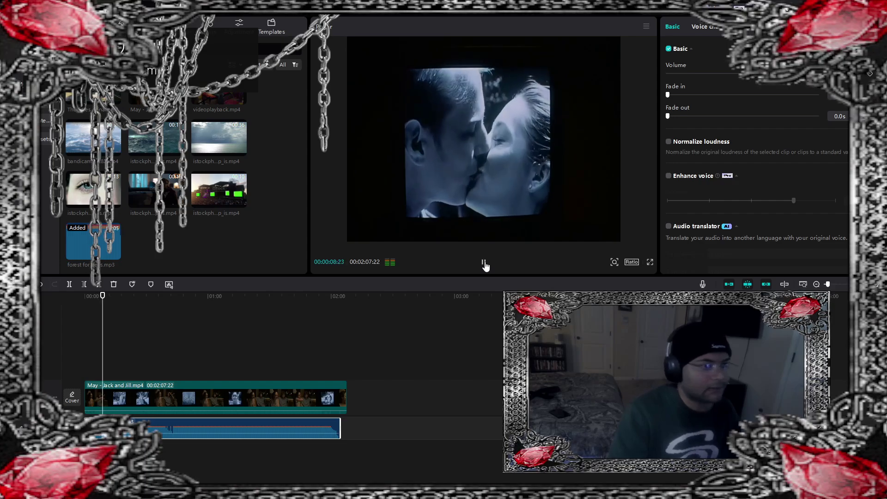
click(484, 263)
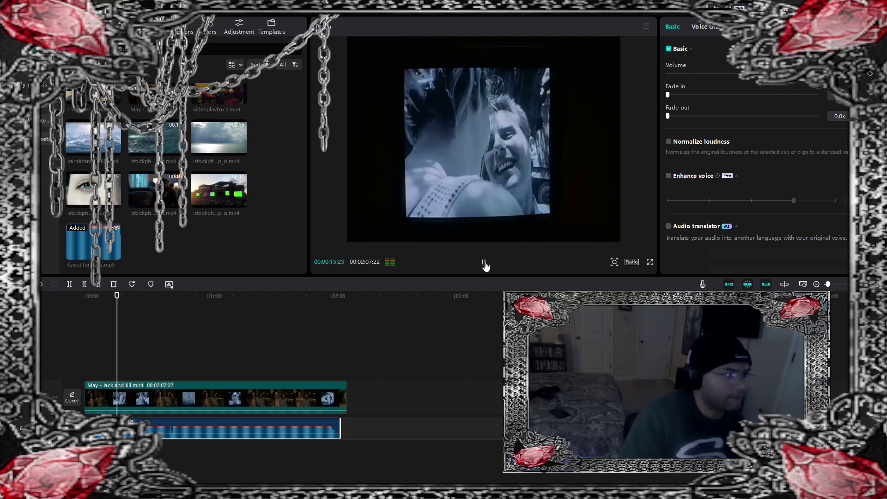
click(484, 262)
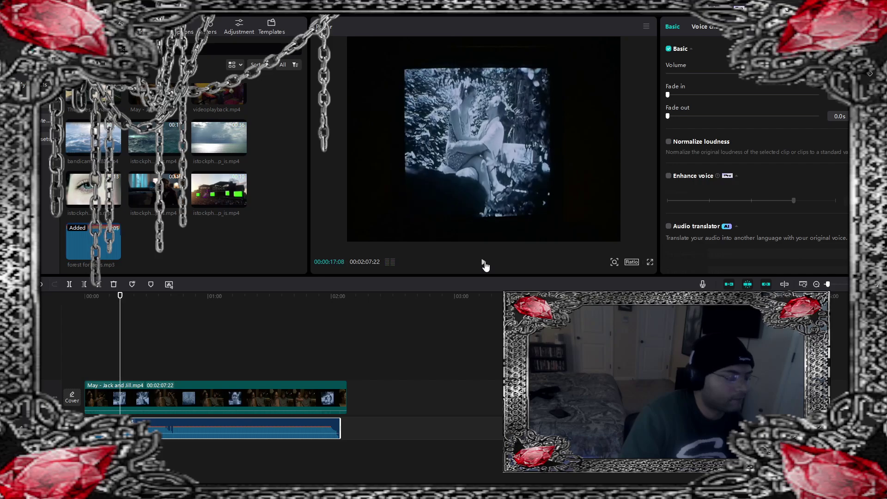
click(484, 263)
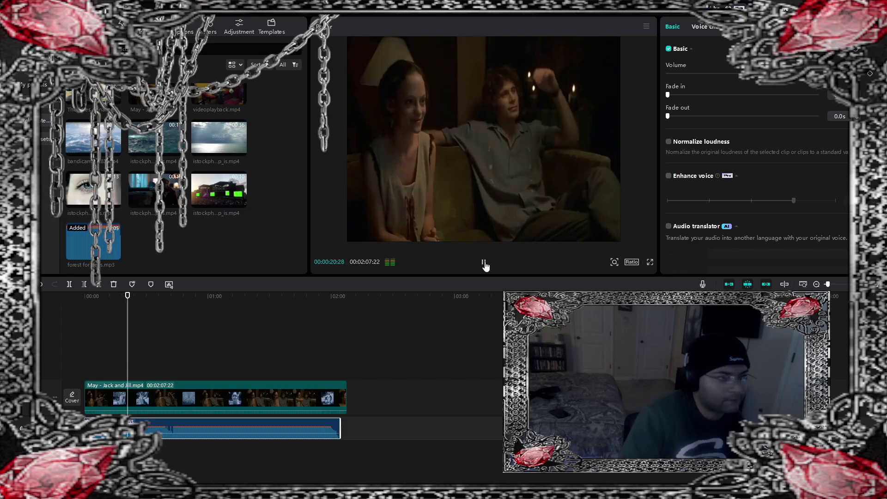
click(484, 263)
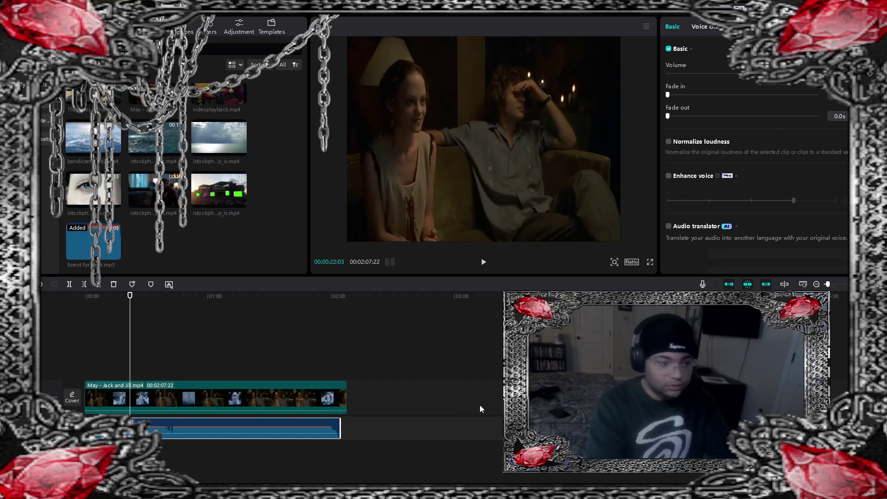
click(485, 263)
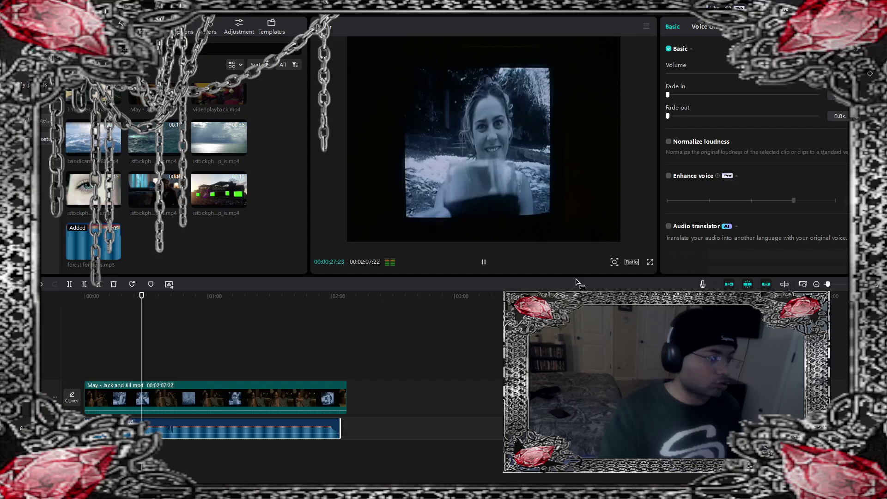
click(483, 262)
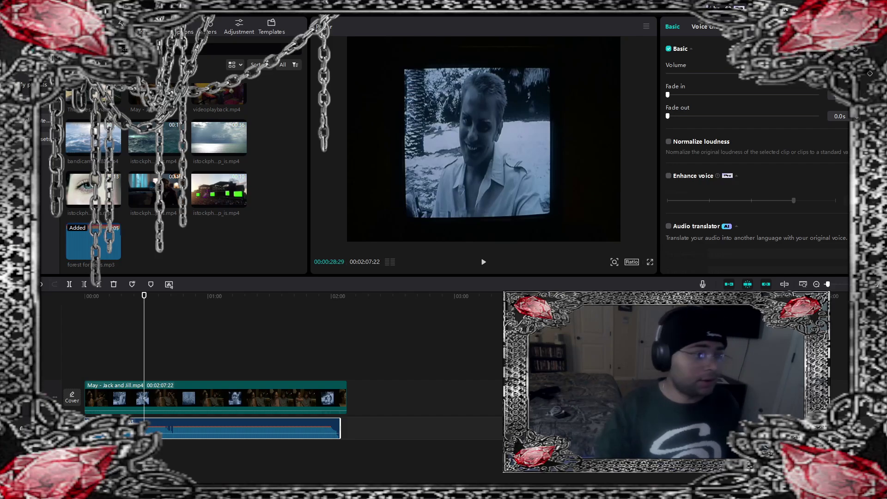
click(483, 262)
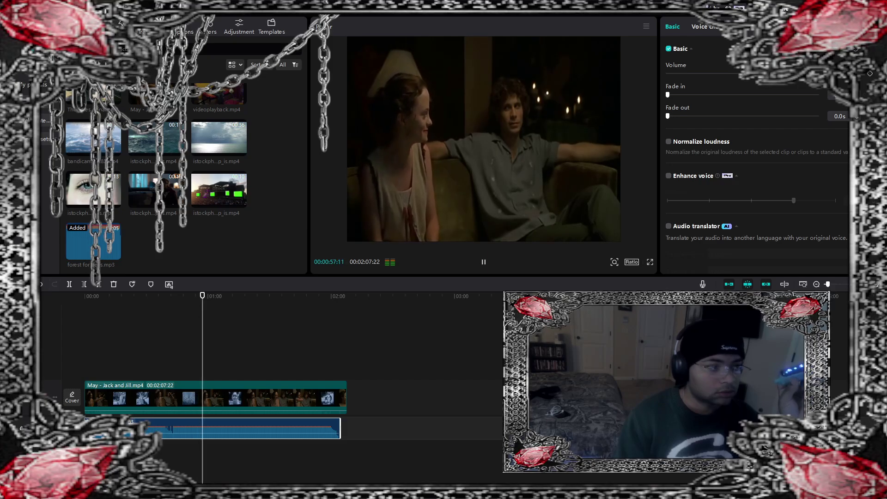
click(483, 263)
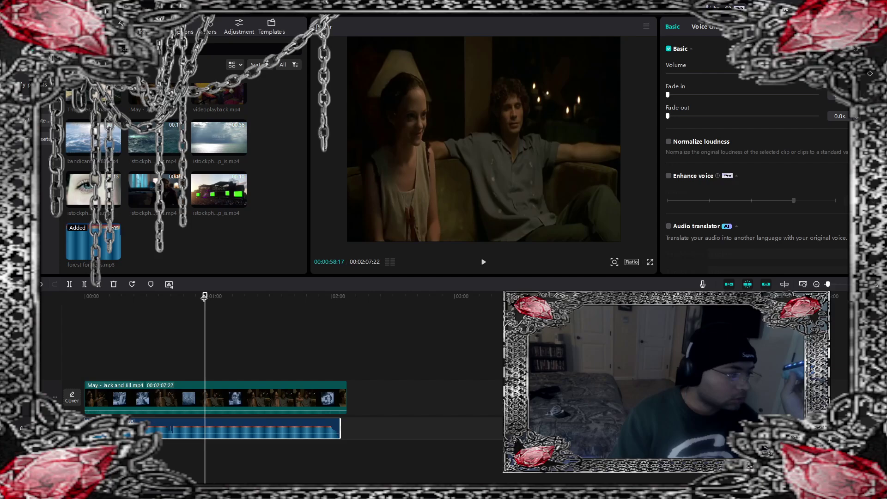
Step: Split the May - Jack and Jill.mp4 clip at 00:00:55:02
drag(204, 297, 197, 297)
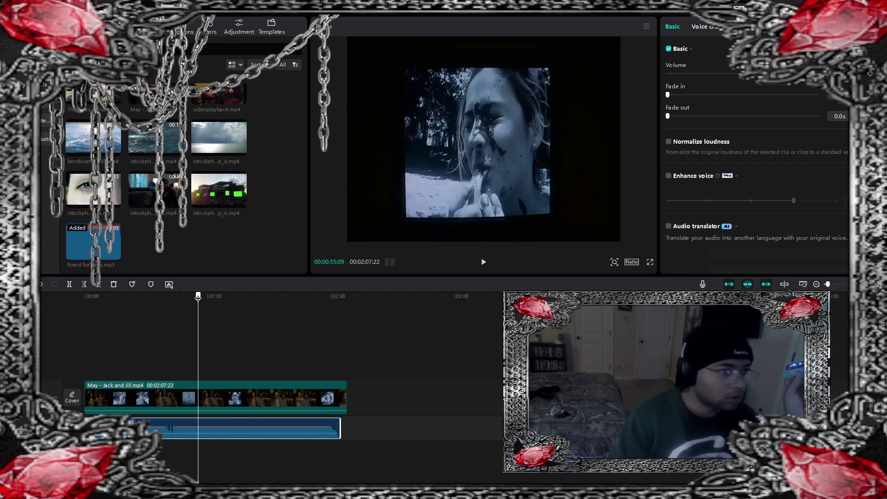
click(246, 395)
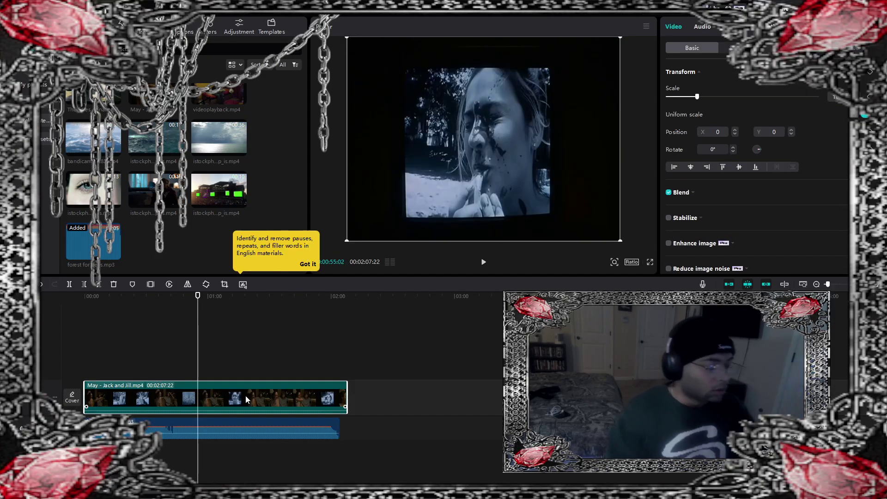
click(69, 285)
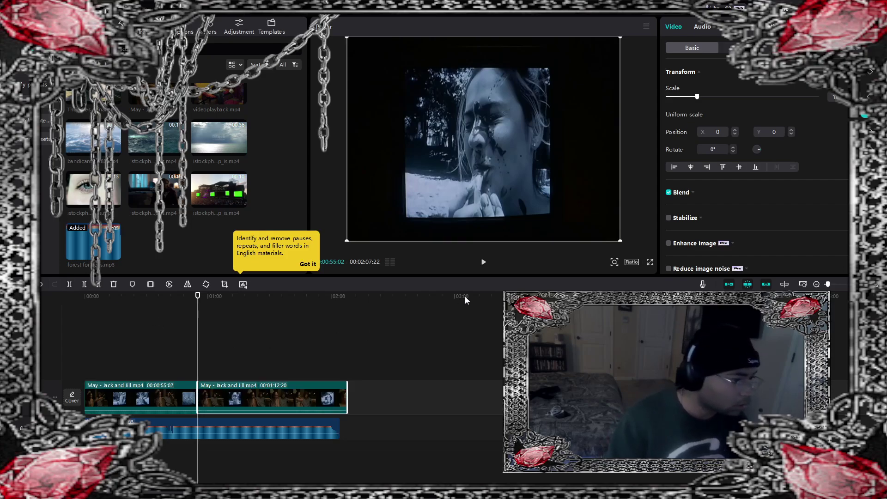
Step: Split the second May - Jack and Jill.mp4 clip at 00:01:00:27 and delete the piece between 00:00:55:02 and that cut
click(483, 267)
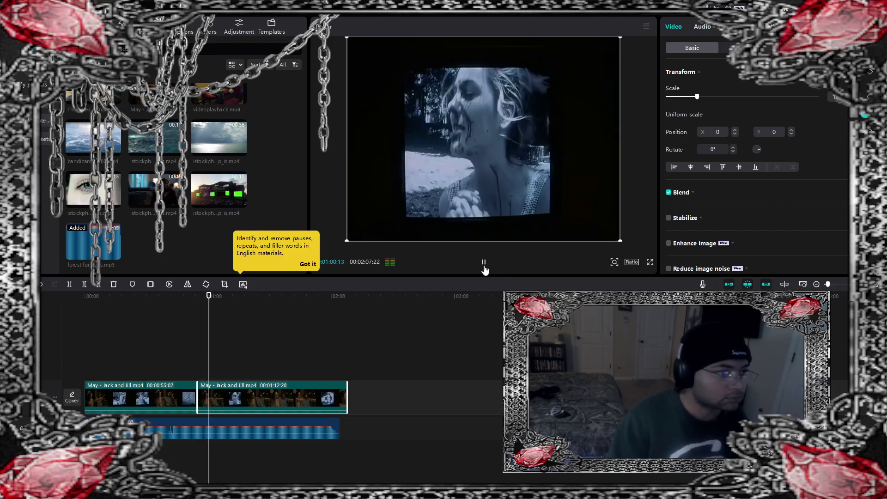
drag(200, 295, 210, 296)
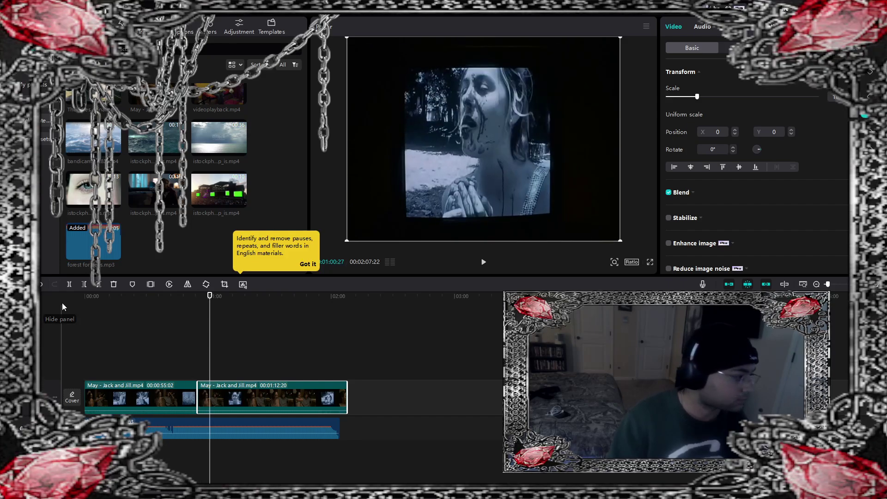
click(69, 285)
click(204, 398)
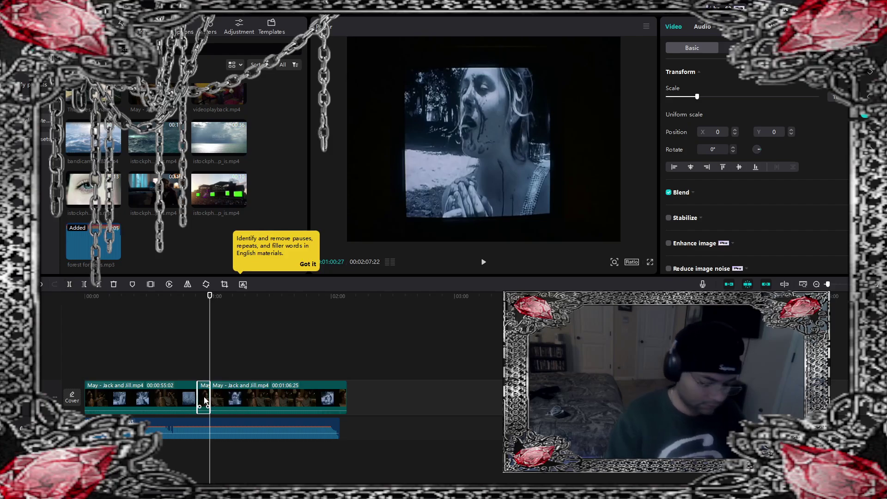
key(Delete)
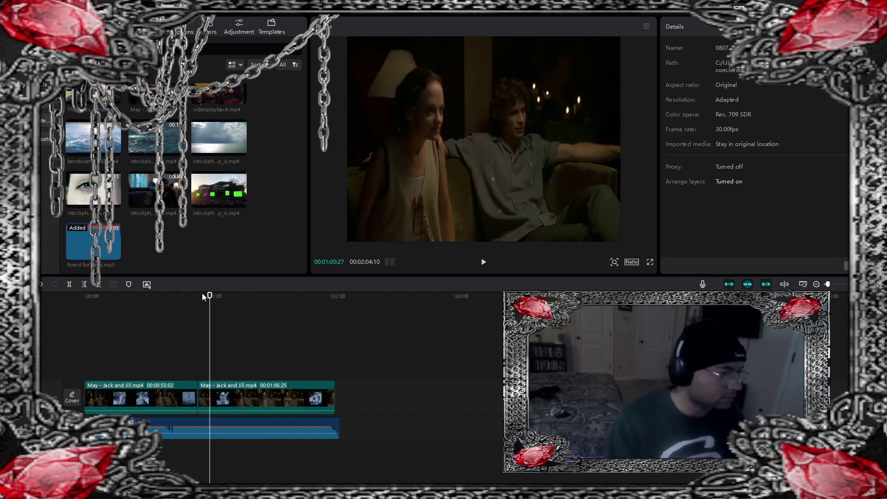
Step: Play across the new cut and split the second May - Jack and Jill.mp4 clip at 00:00:59:04
click(203, 295)
click(484, 263)
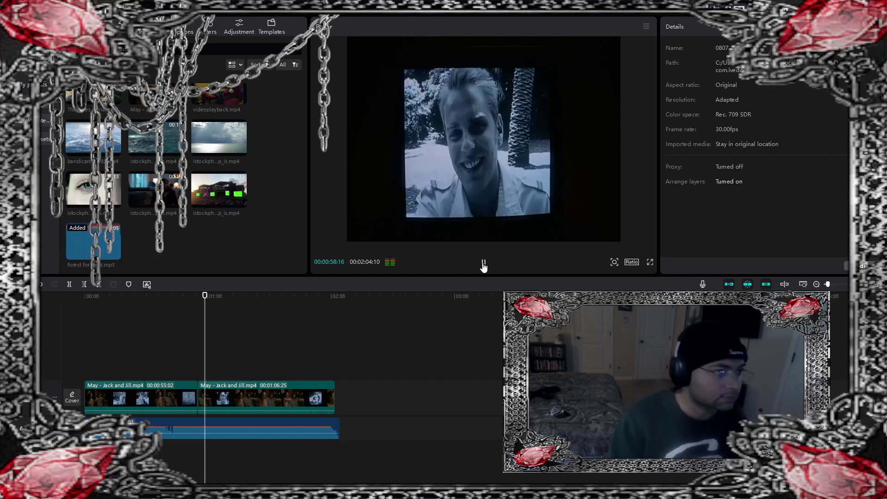
click(482, 263)
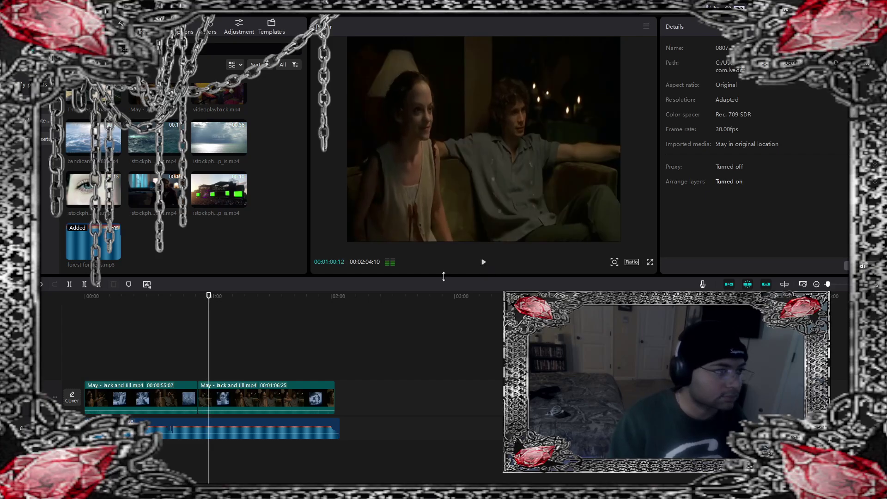
drag(208, 296, 206, 296)
click(228, 397)
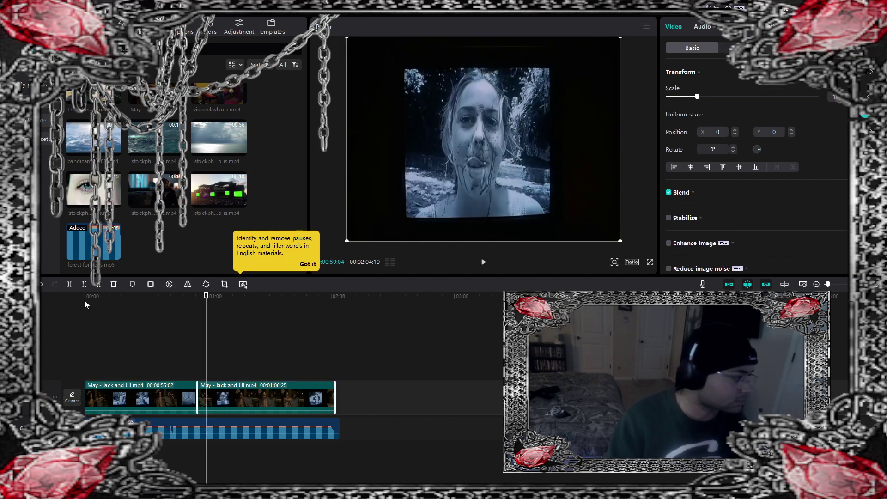
click(69, 284)
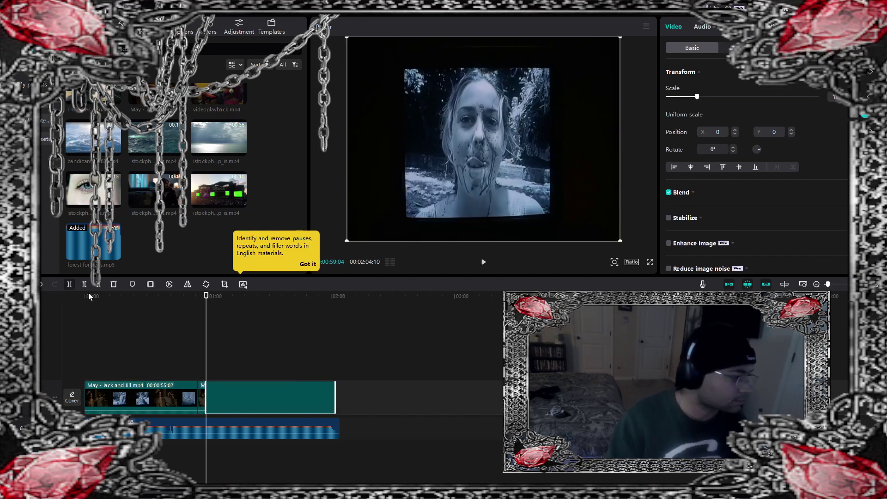
Step: Find the end of the following shot and split the last May - Jack and Jill.mp4 clip at 00:01:00:21
click(484, 264)
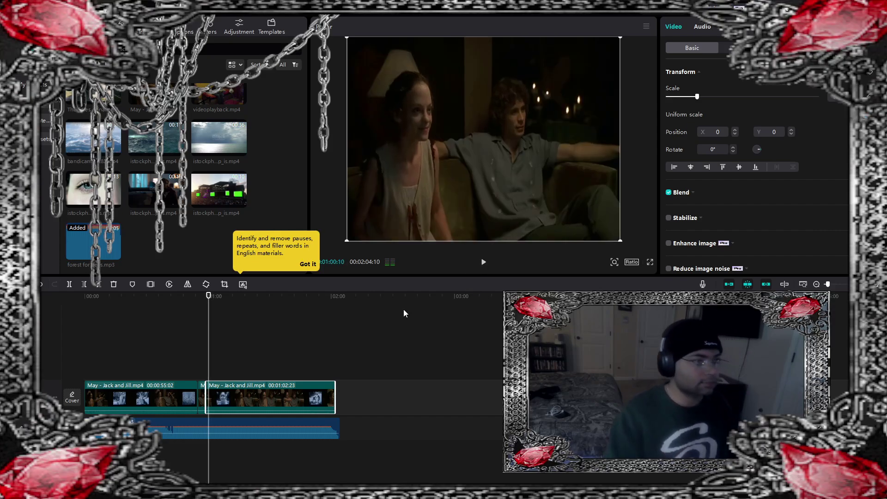
click(206, 297)
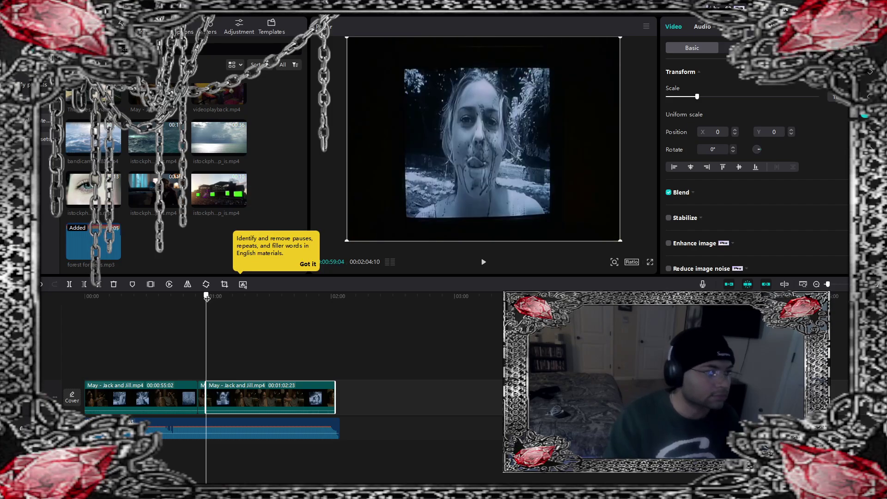
click(209, 297)
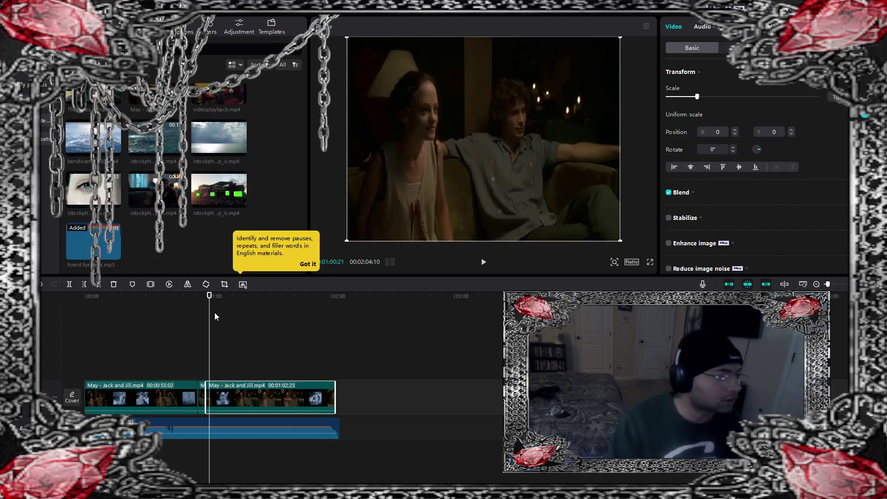
click(67, 285)
Step: Review the cuts in playback and delete the short piece between 00:00:55:02 and 00:00:59:04
click(484, 262)
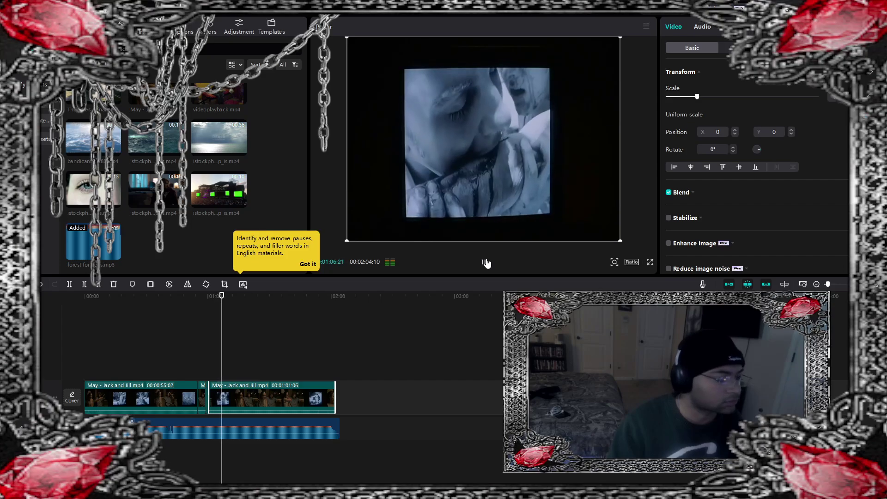
click(483, 262)
click(188, 301)
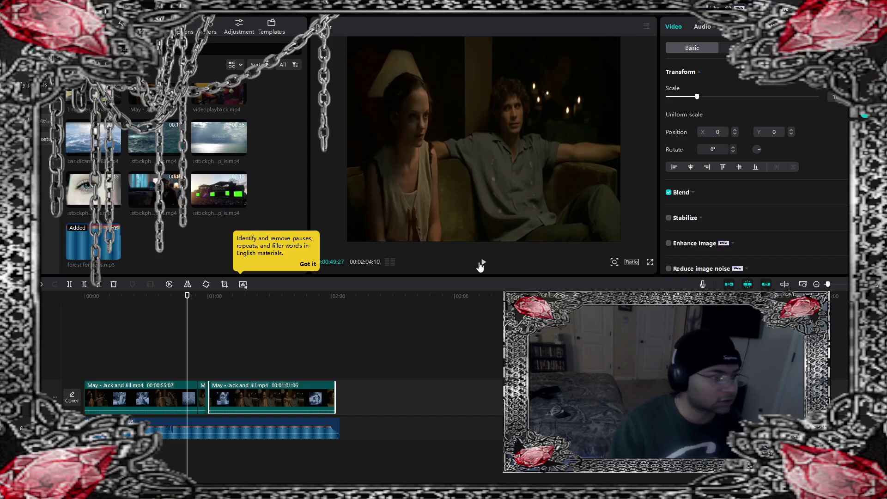
click(167, 301)
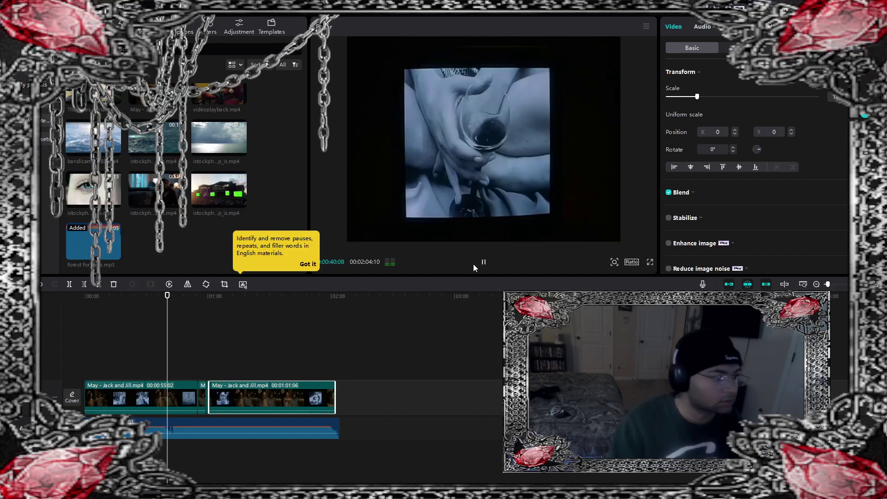
click(308, 264)
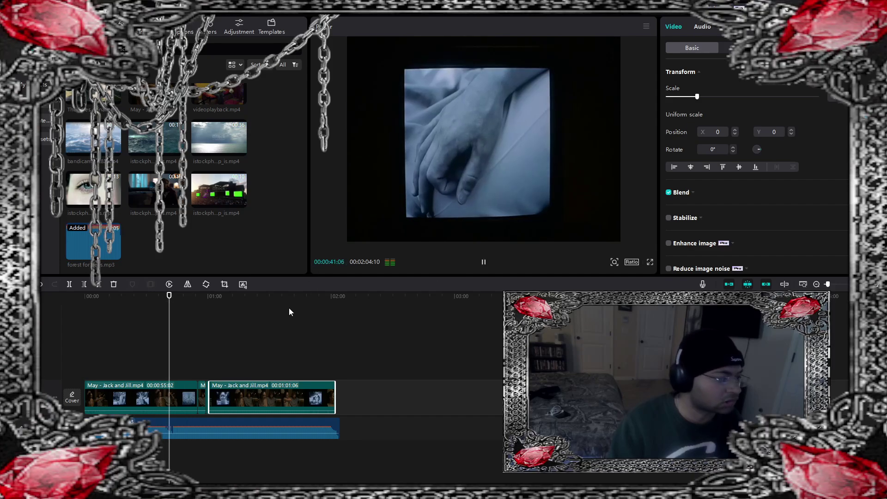
click(202, 398)
key(Delete)
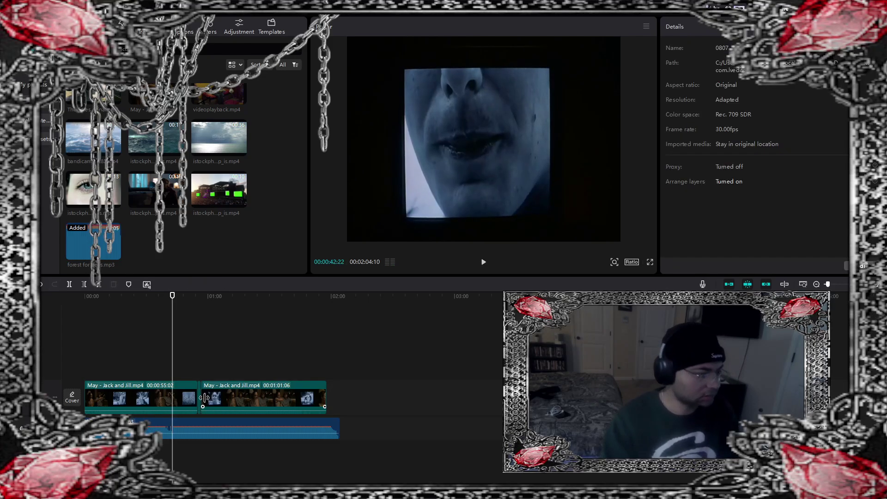
Step: Play the edit up to about 00:01:00:19 and split the last May - Jack and Jill.mp4 clip at 00:01:00:00
click(484, 263)
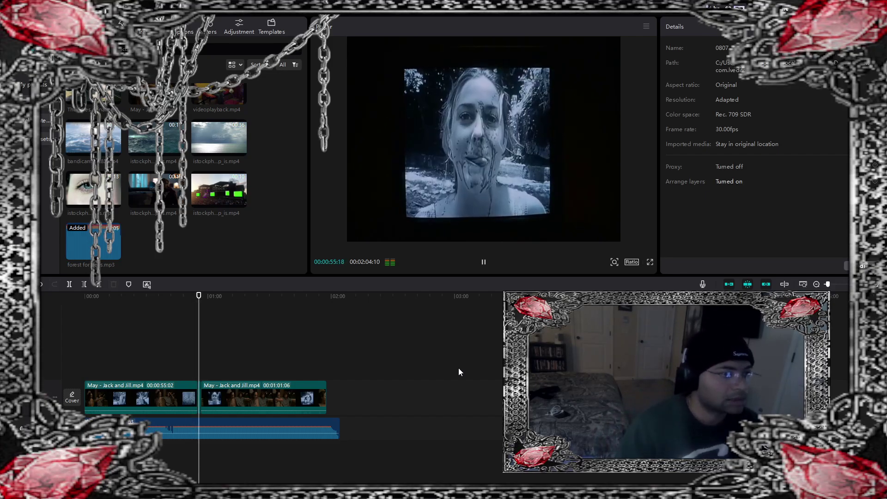
click(481, 262)
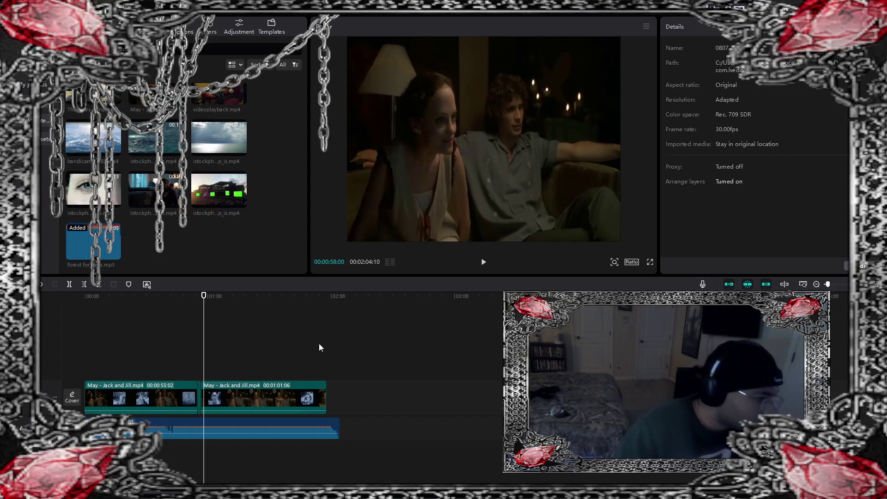
click(481, 263)
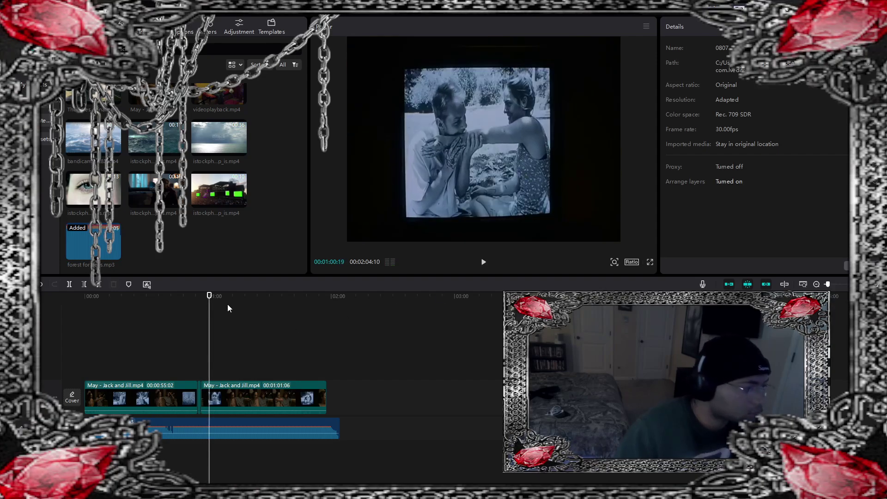
drag(209, 296, 208, 297)
click(216, 401)
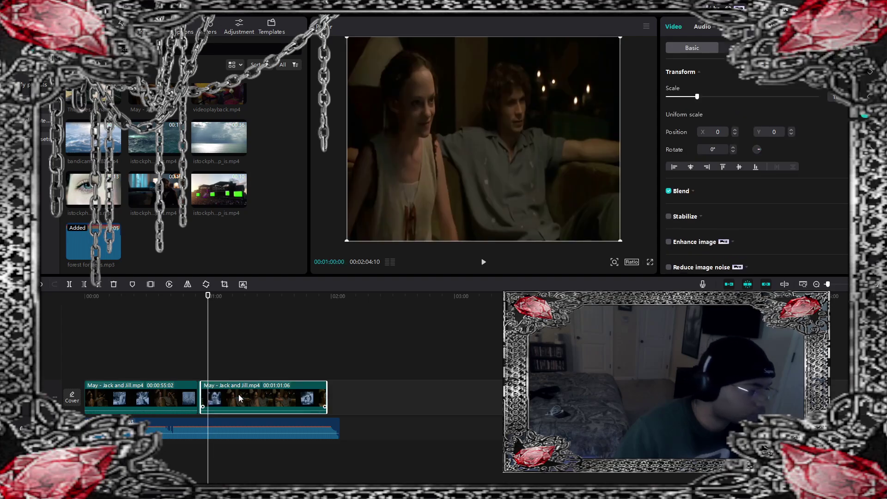
Step: Extend the start of the short piece before 00:01:00:00 slightly and move the piece to the end of the video track
click(203, 396)
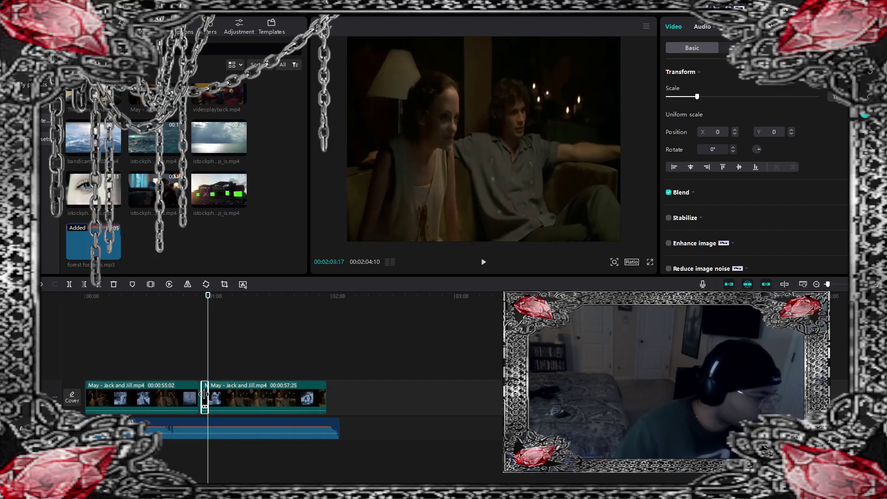
drag(203, 394, 201, 394)
click(206, 402)
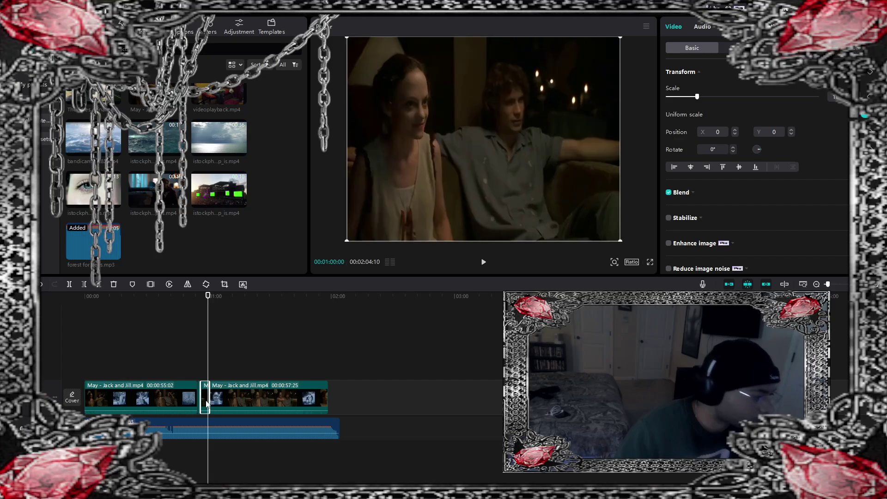
drag(206, 402, 361, 405)
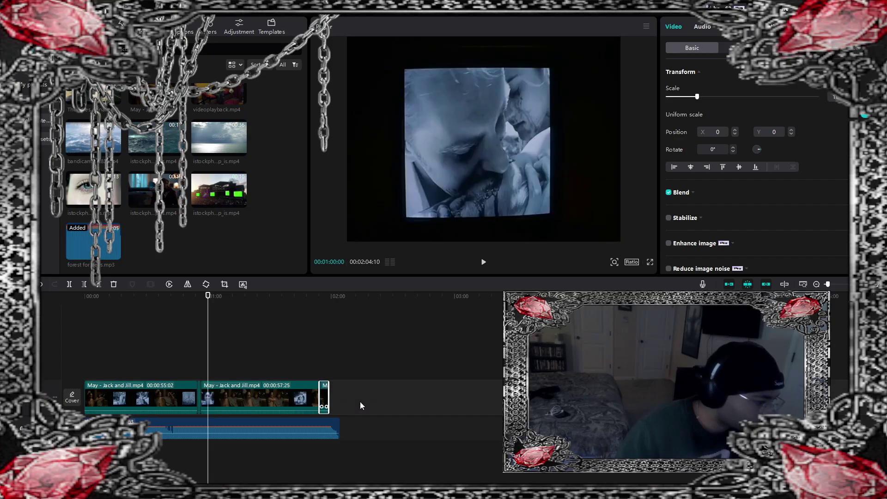
Step: Split the long clip after the first cuts at 00:00:58:13 and delete the short piece before that point
click(201, 296)
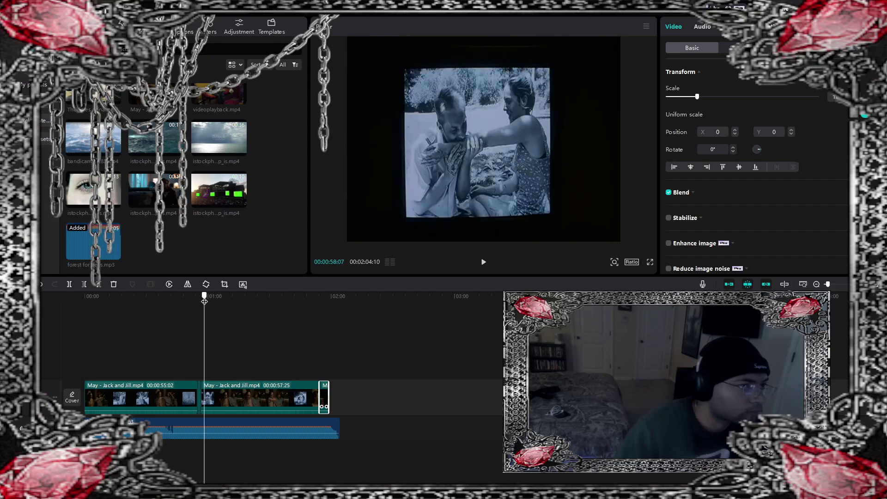
drag(201, 301, 205, 301)
click(217, 396)
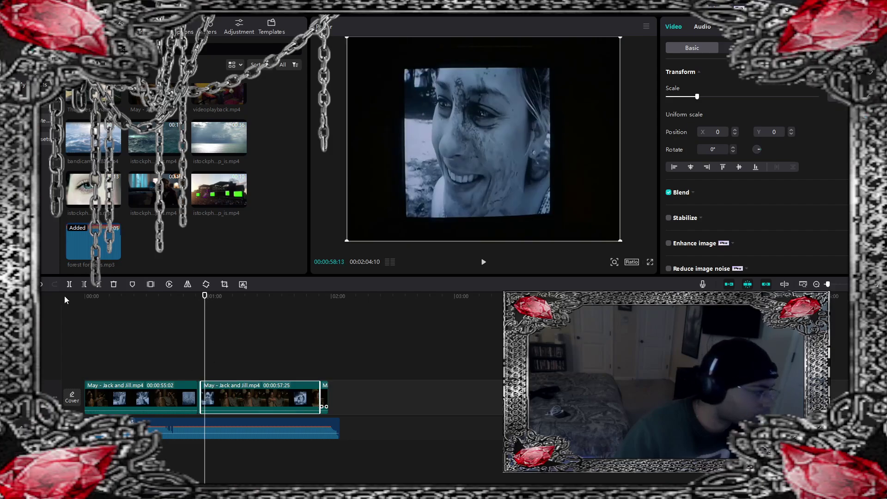
drag(201, 396, 205, 397)
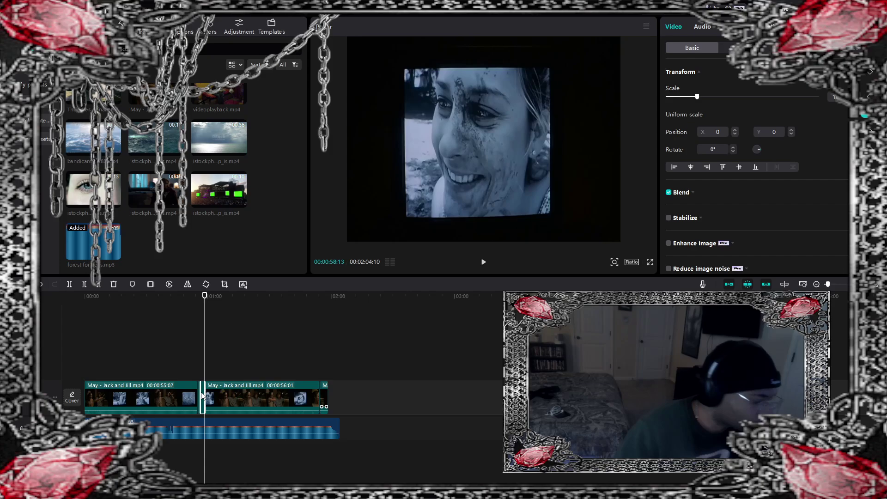
click(200, 343)
Step: Play from 00:00:55:02 to check the transition and delete the tiny leftover piece right after the first clip
click(197, 301)
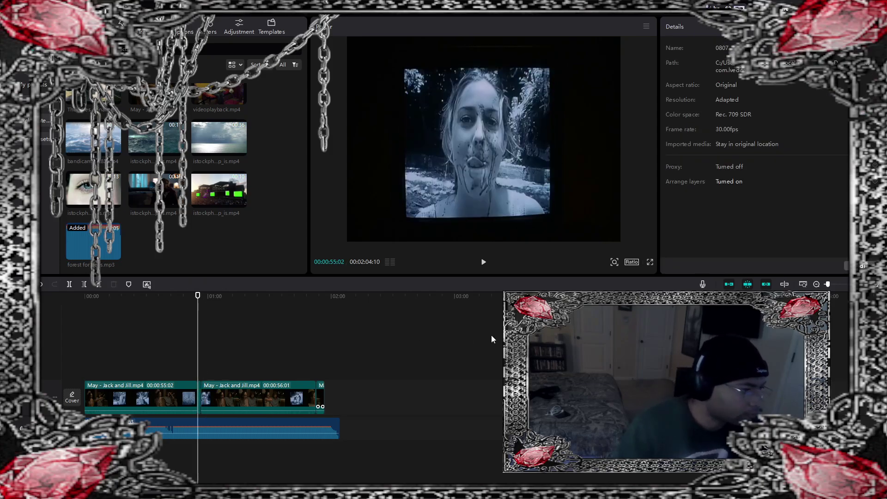
click(480, 262)
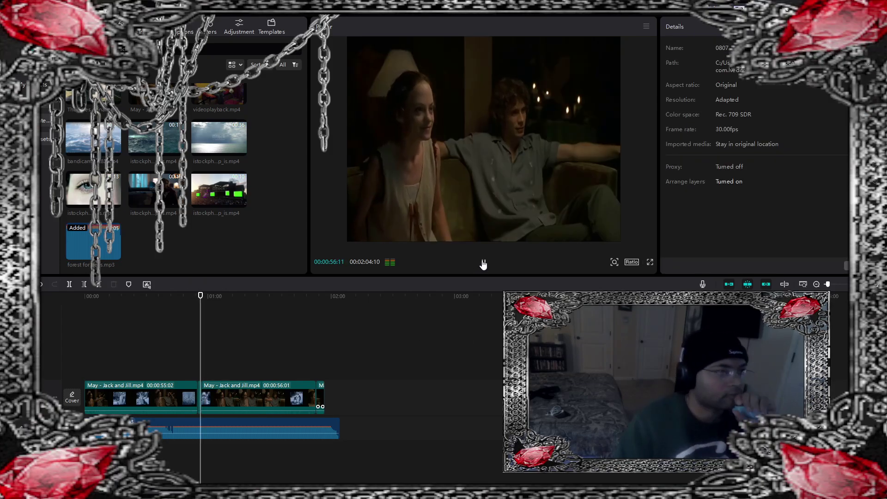
click(483, 263)
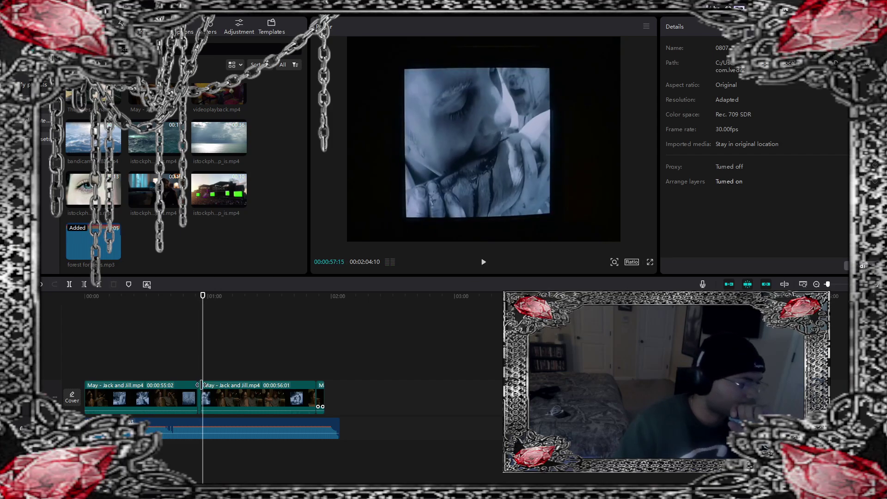
click(195, 304)
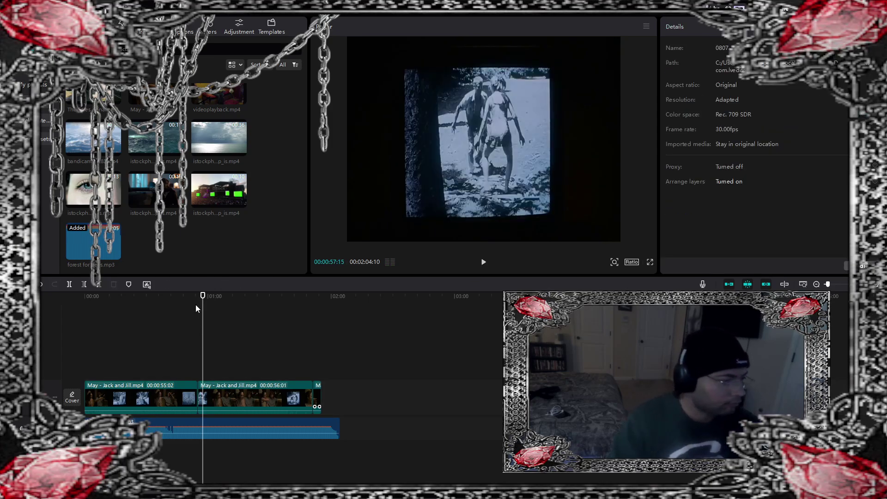
Step: Scrub through the shot following the first clip and split the long May - Jack and Jill.mp4 clip at 00:00:59:24
click(196, 296)
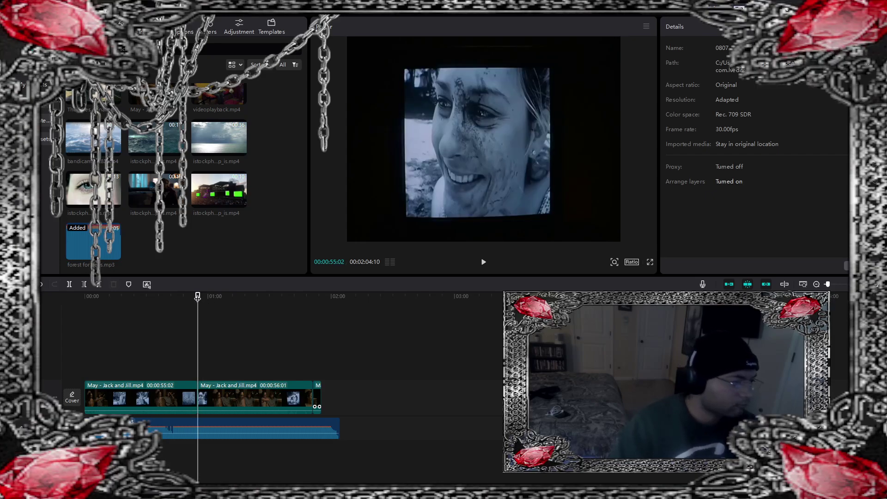
mouse_move(198, 296)
mouse_down()
mouse_move(248, 296)
mouse_move(188, 304)
mouse_move(207, 306)
mouse_up()
click(234, 396)
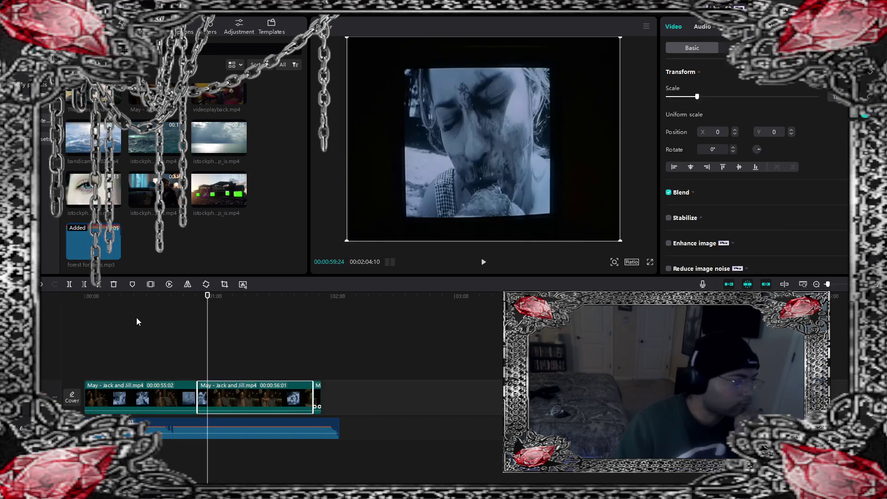
click(72, 284)
Step: Split the long clip again at 00:01:05:06 and delete the piece between 00:00:59:24 and that cut
drag(207, 297, 219, 298)
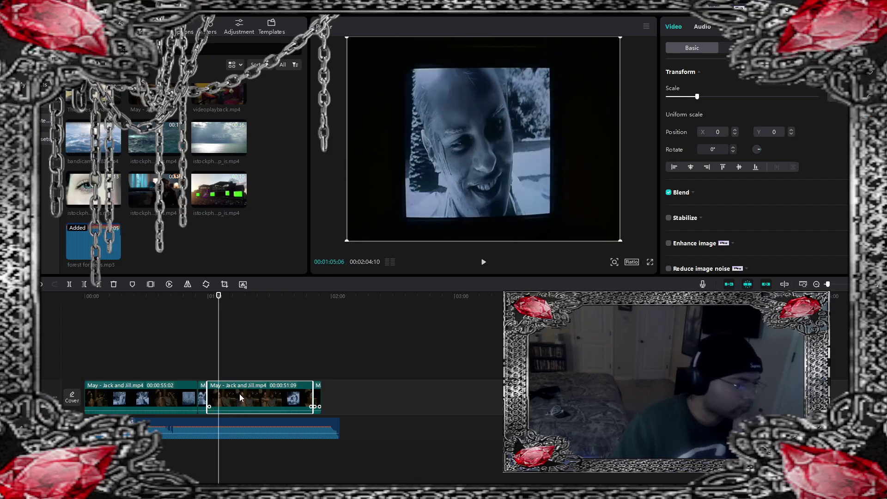
click(70, 284)
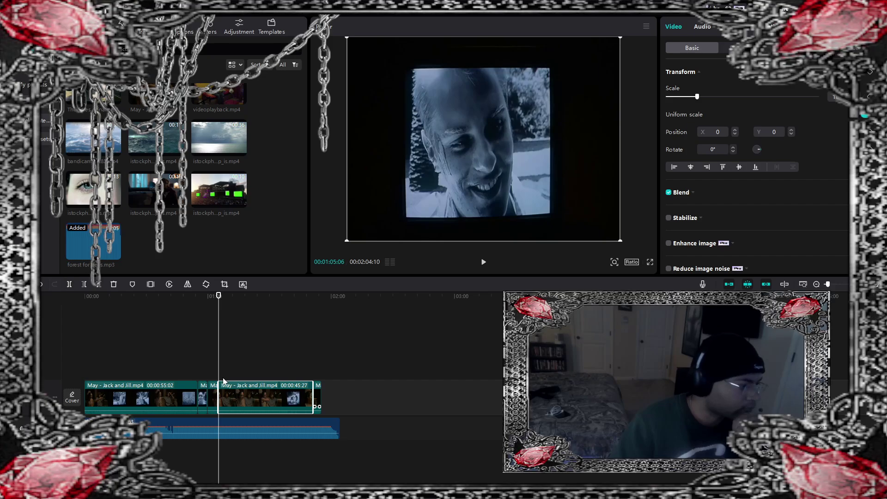
click(214, 396)
key(Delete)
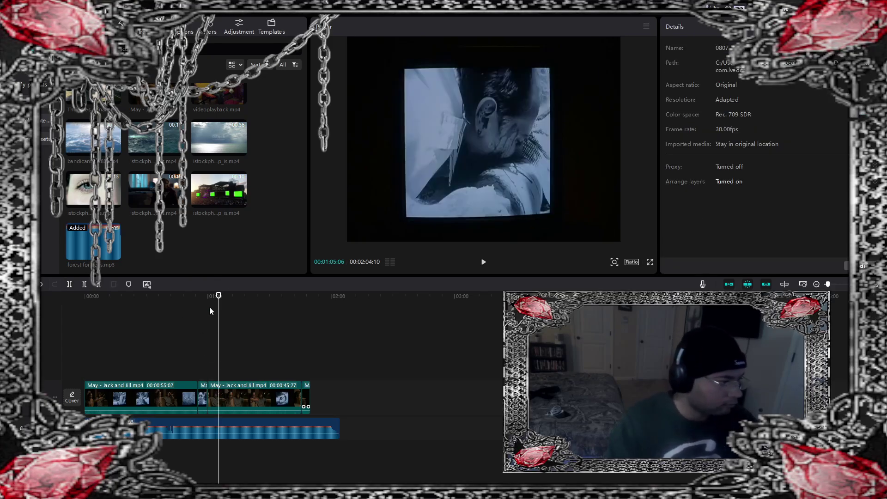
Step: Split the long May - Jack and Jill.mp4 clip at 00:01:06:03 and 00:01:10:04 and delete the piece between the two cuts
mouse_move(217, 291)
mouse_down()
mouse_move(193, 301)
mouse_move(220, 299)
mouse_up()
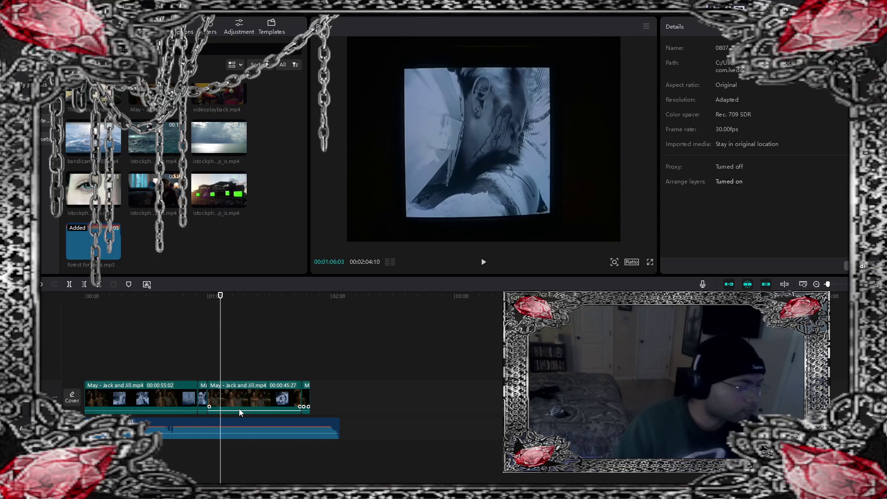
click(243, 394)
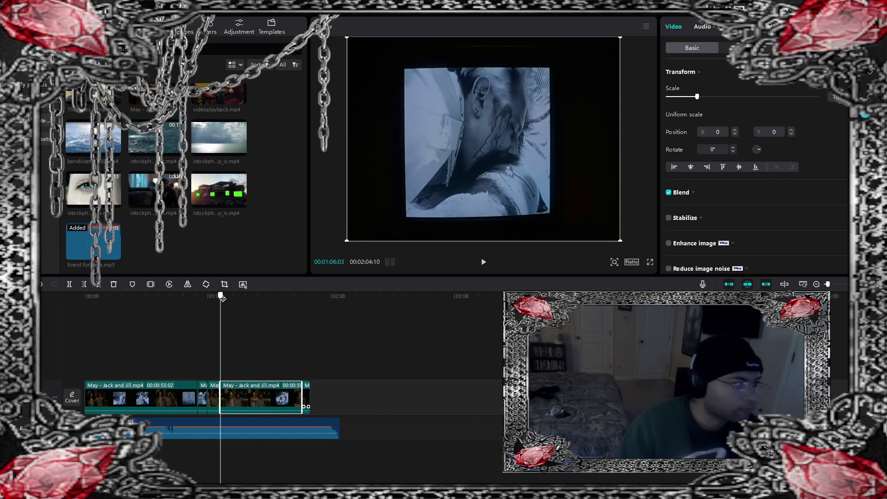
drag(220, 298, 228, 297)
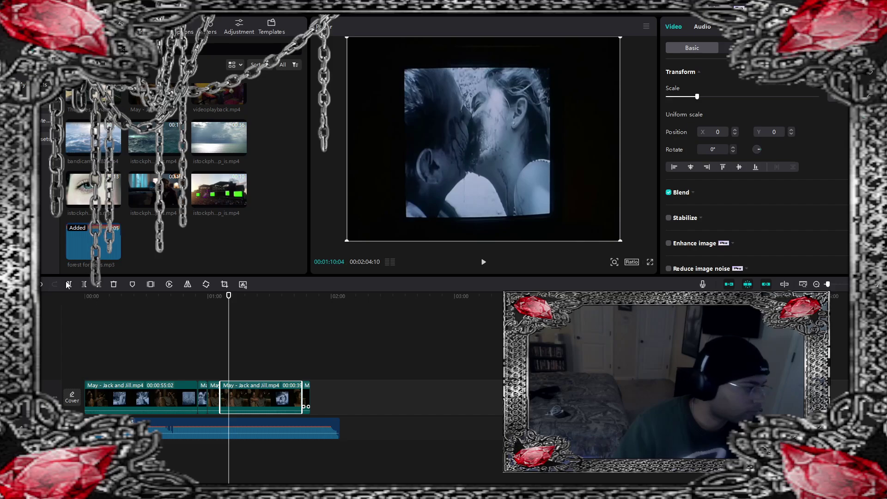
click(215, 298)
drag(216, 296, 225, 296)
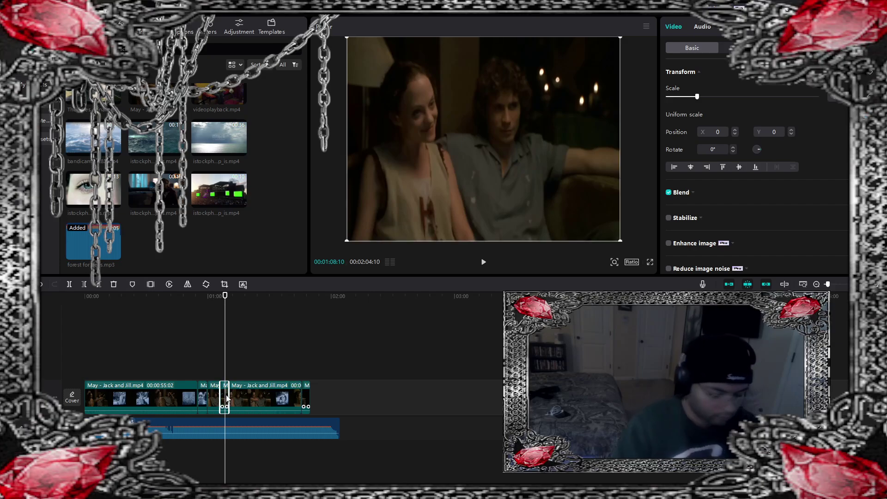
key(Delete)
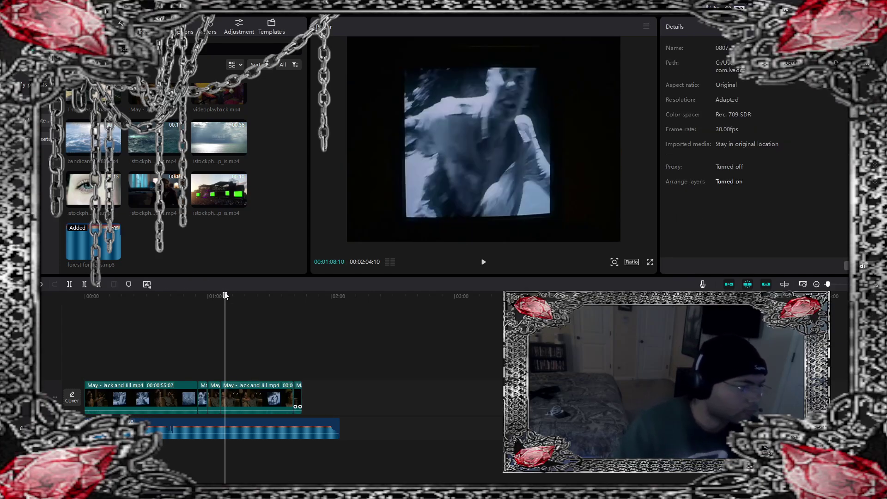
Step: Play from 00:00:52:18 to check the cuts and split the short second clip at 00:00:58:07
drag(225, 297, 193, 299)
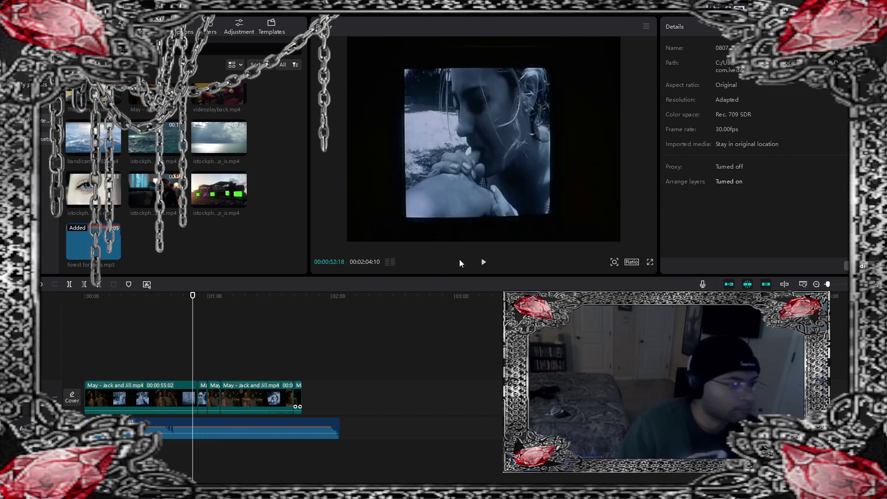
click(482, 261)
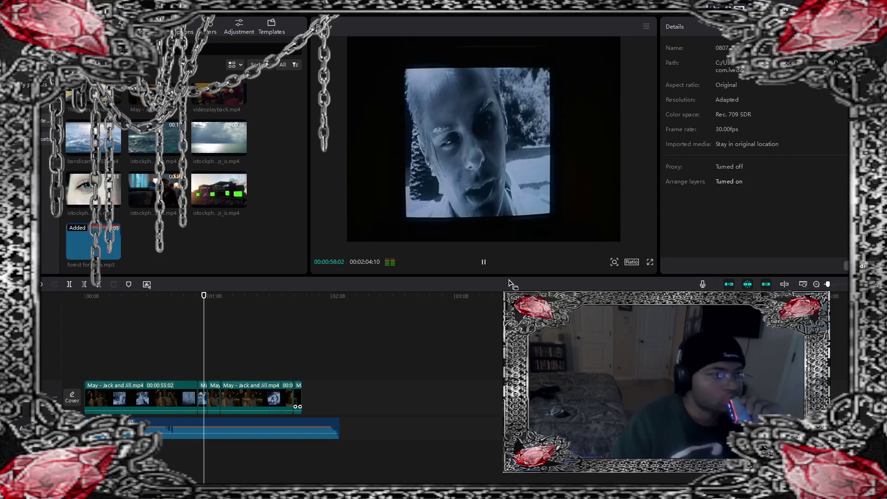
click(483, 262)
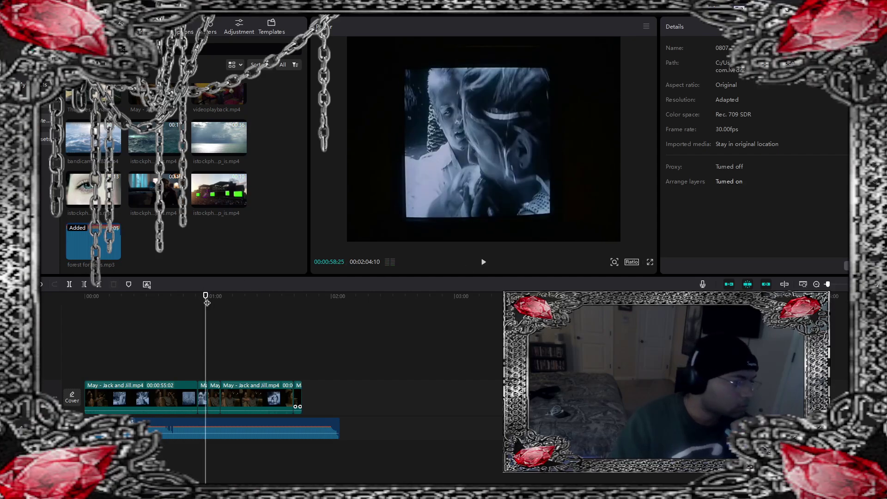
drag(207, 302, 204, 308)
click(206, 396)
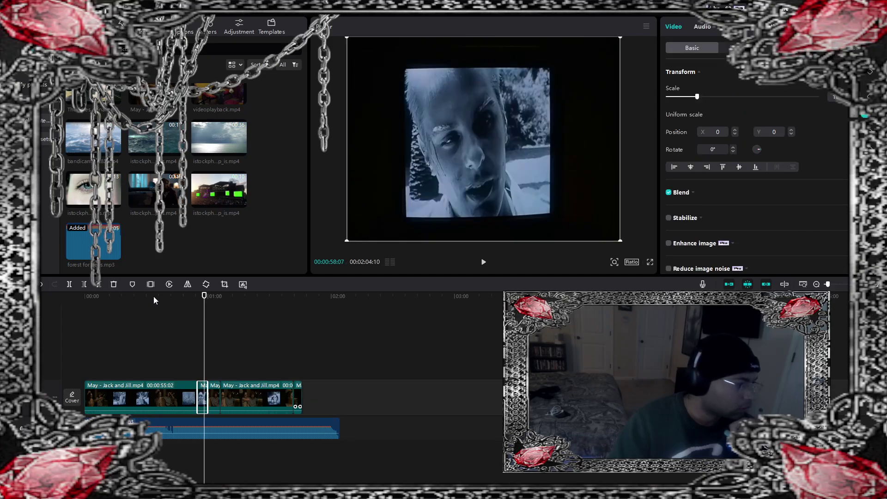
click(70, 285)
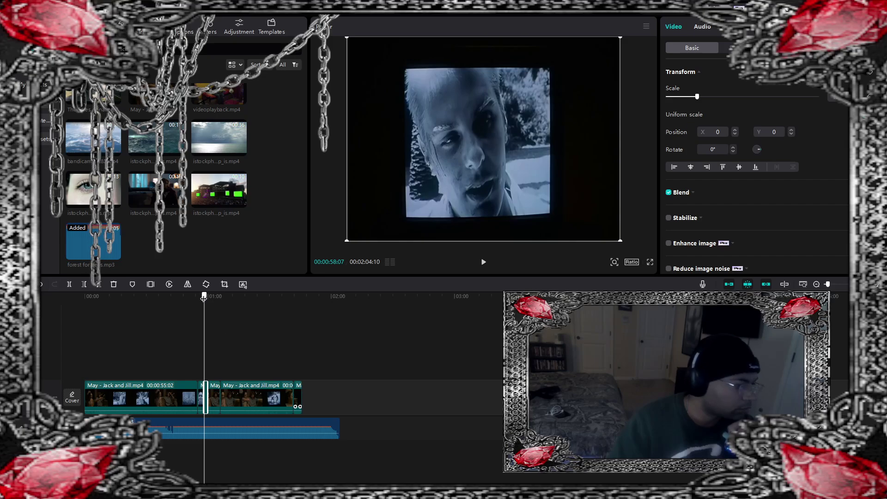
Step: Split the short second clip again at 00:00:56:19 and delete the piece between that point and 00:00:58:07
drag(204, 297, 201, 297)
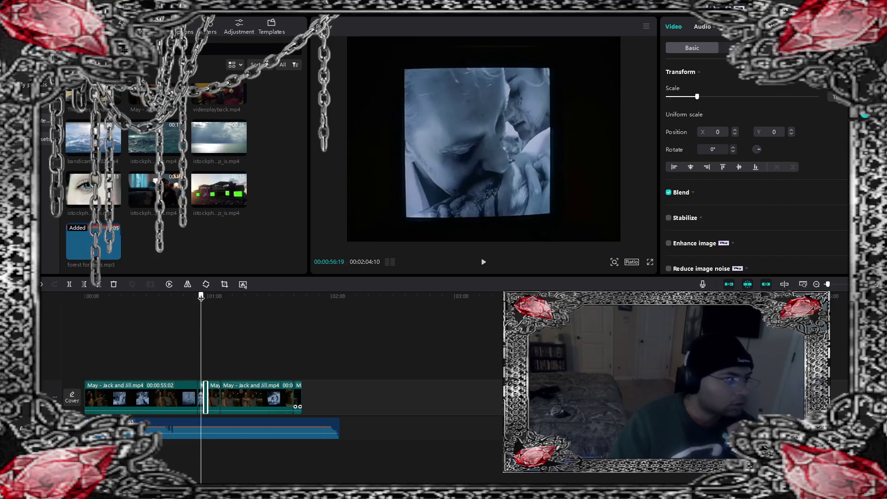
click(201, 397)
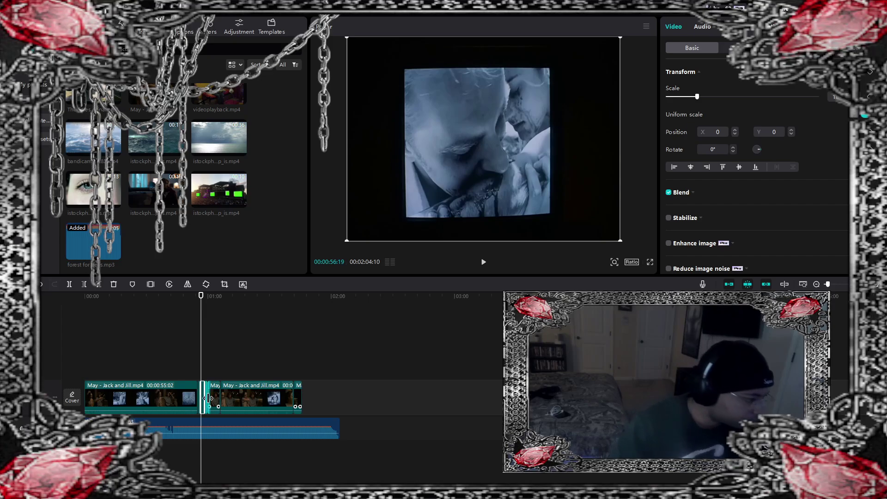
key(Delete)
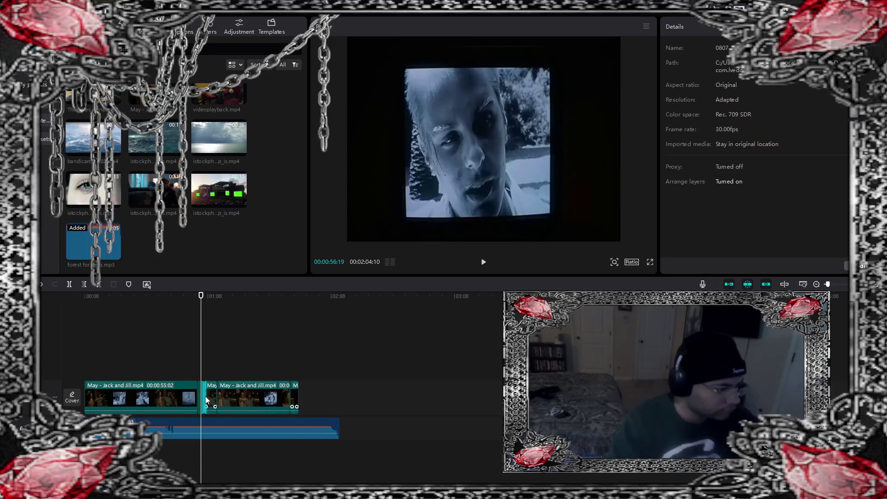
Step: Play through the recent cuts and split the long clip of the couple on the couch at 00:01:12:11
click(191, 296)
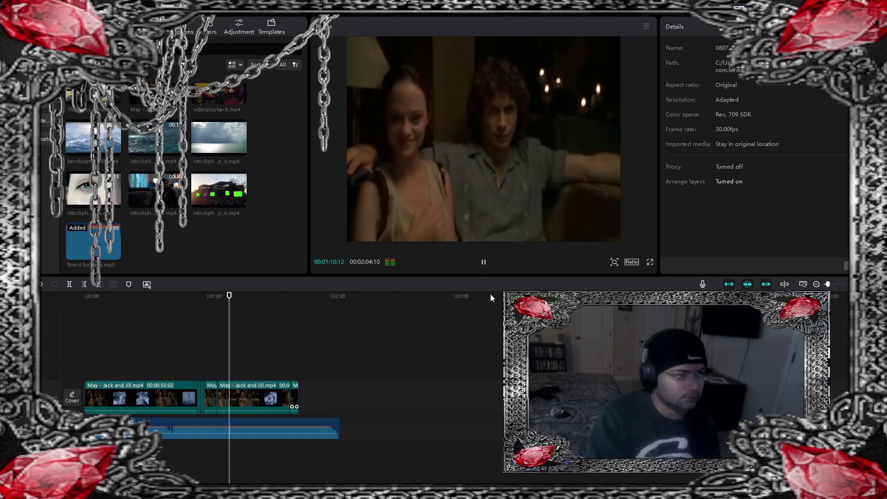
click(483, 262)
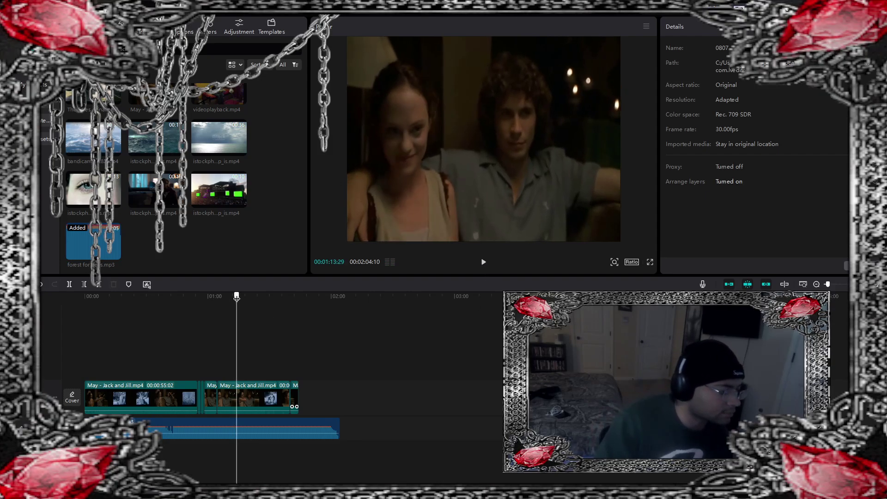
drag(236, 298, 223, 298)
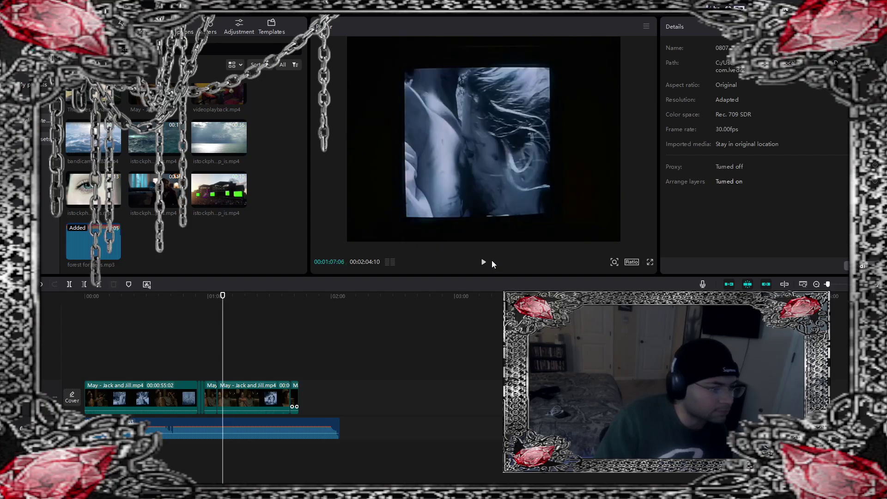
click(485, 262)
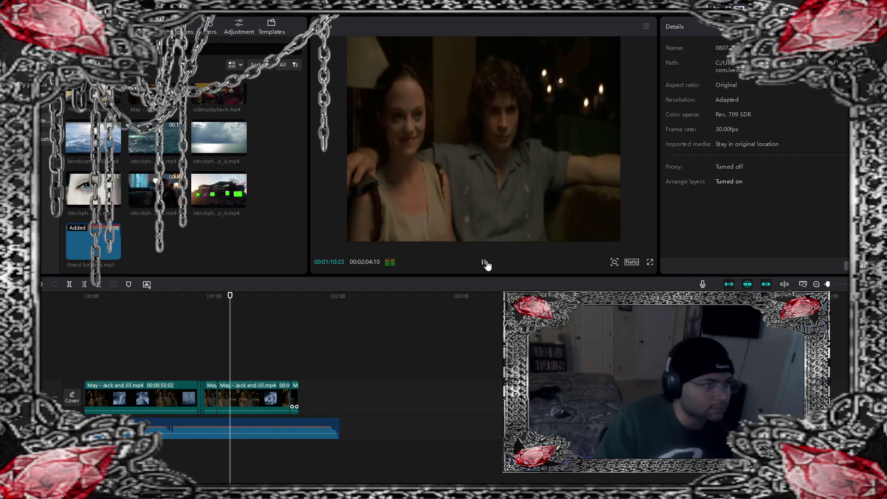
click(485, 262)
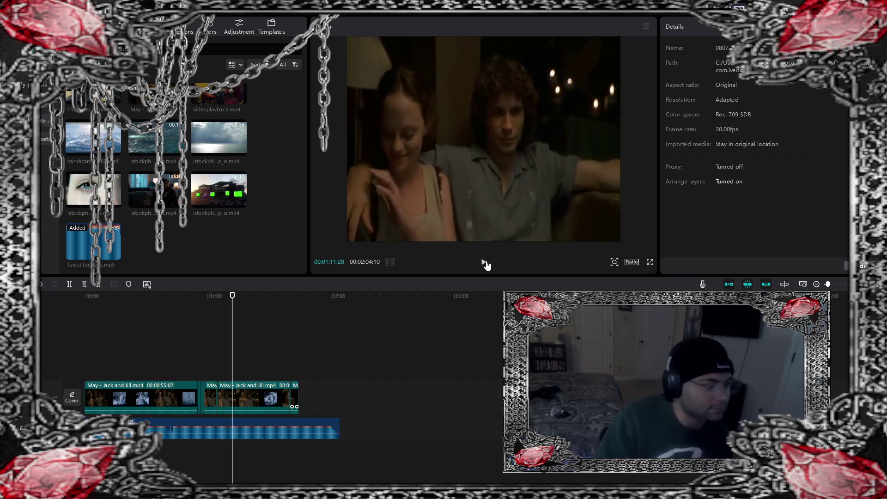
drag(232, 296, 233, 297)
click(255, 393)
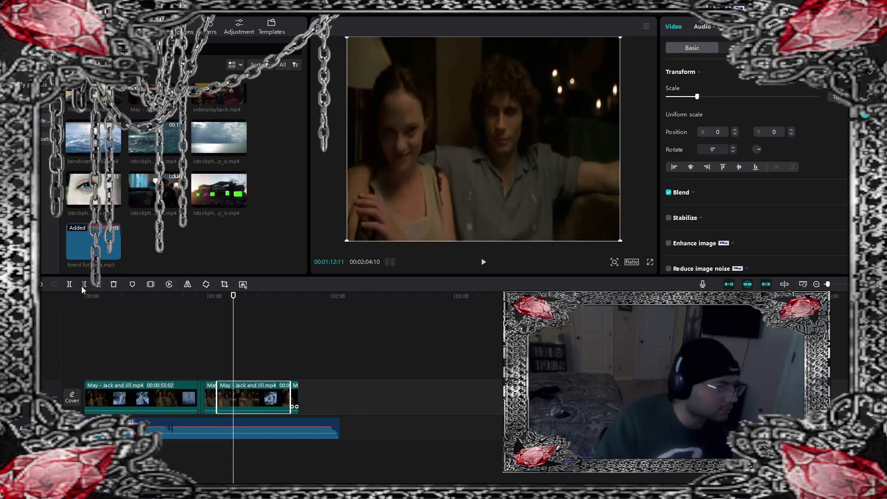
Step: Split the long clip again at 00:01:16:26 and delete the piece between 00:01:12:11 and that cut
drag(233, 298, 243, 298)
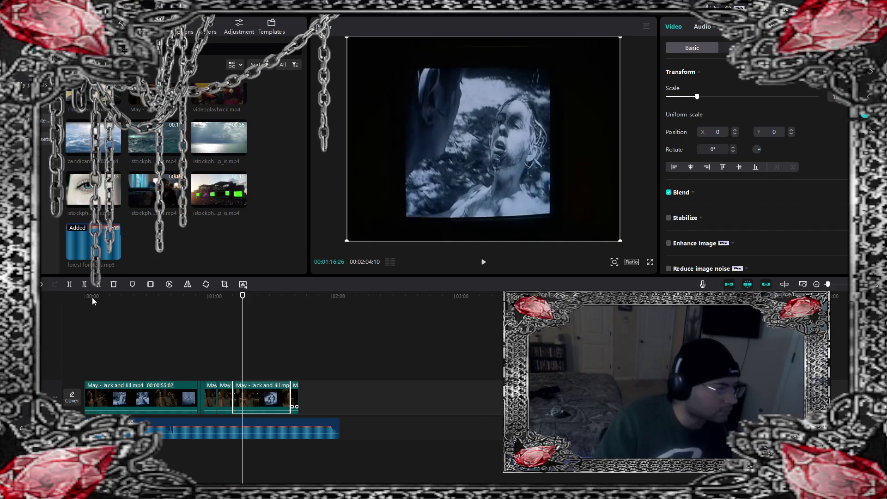
click(70, 284)
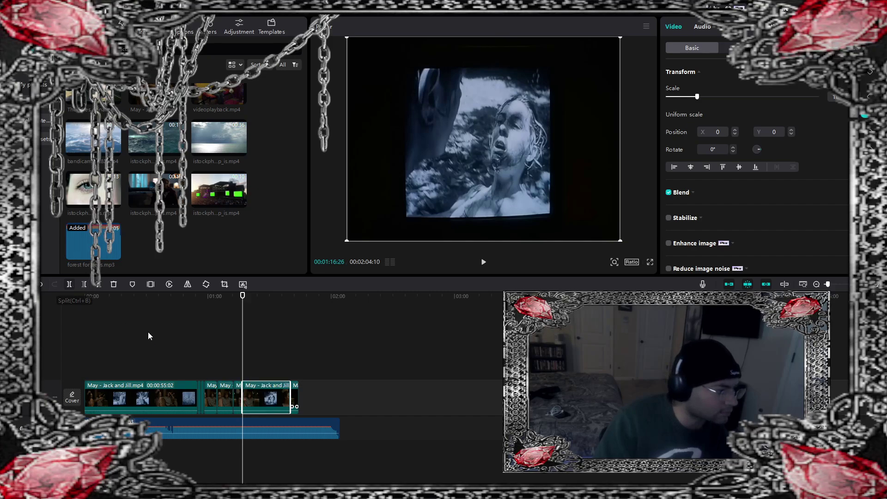
click(225, 296)
drag(229, 301, 233, 299)
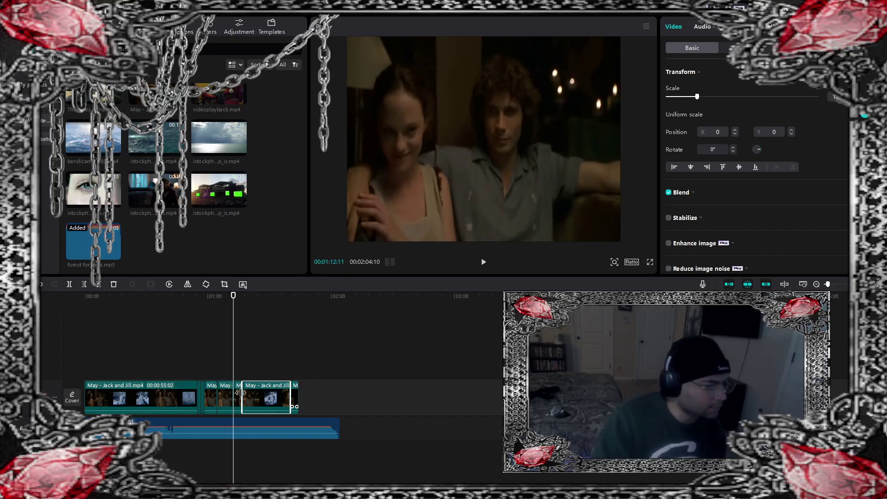
key(Delete)
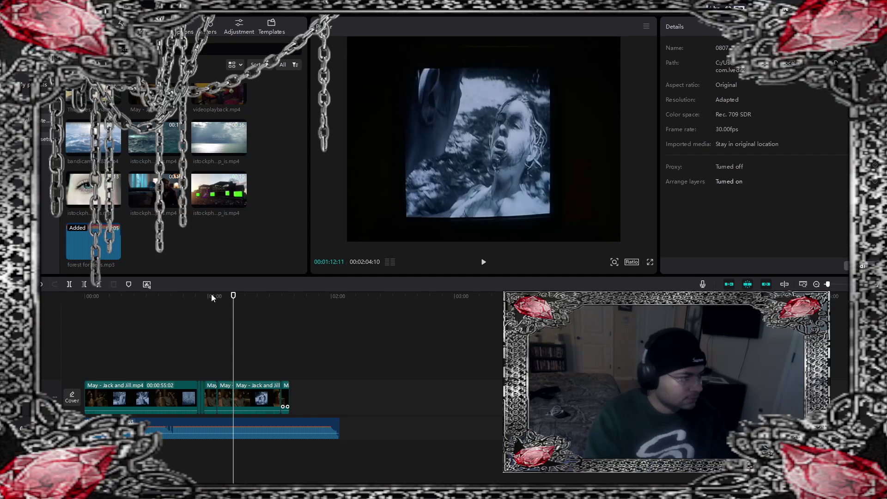
Step: Review the edit, split the long clip at 00:01:15:29 and 00:01:18:27, and delete the piece between the two cuts
click(212, 296)
click(483, 262)
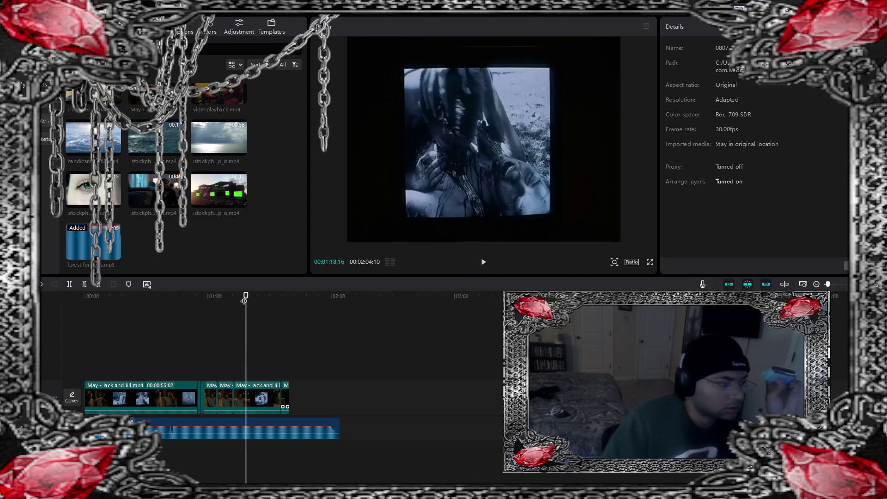
drag(239, 297, 240, 298)
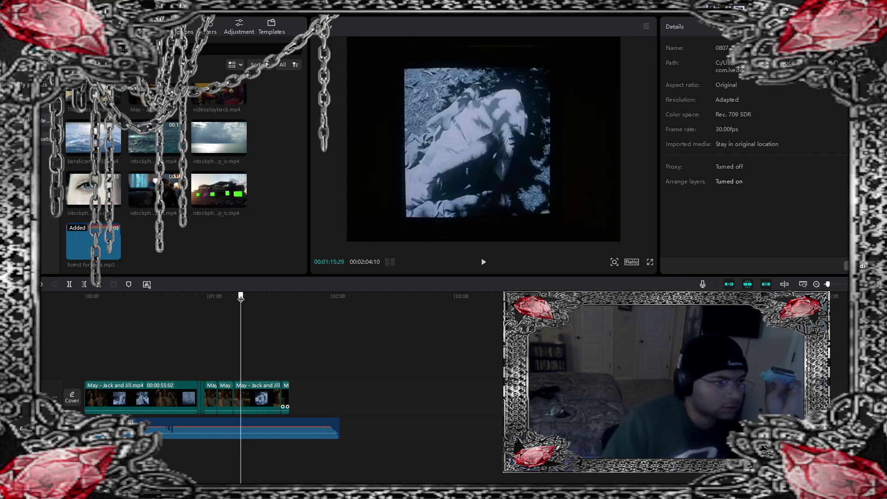
click(253, 400)
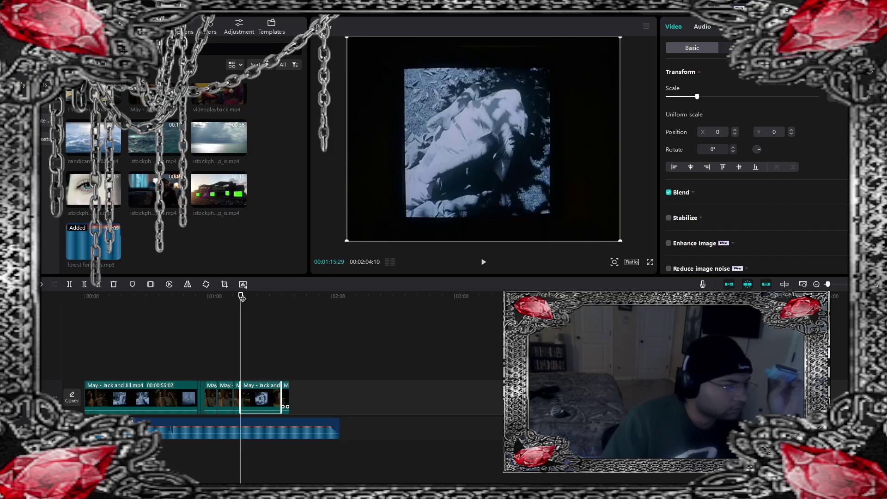
drag(247, 294, 247, 295)
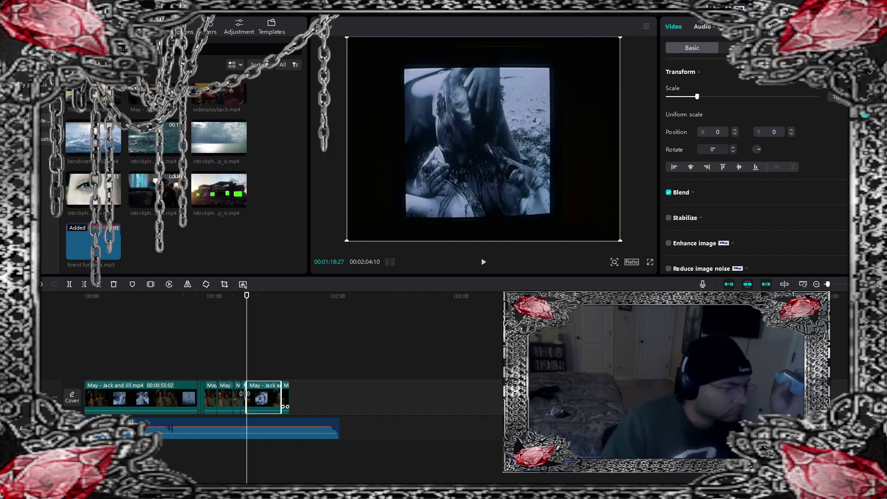
click(245, 393)
click(243, 393)
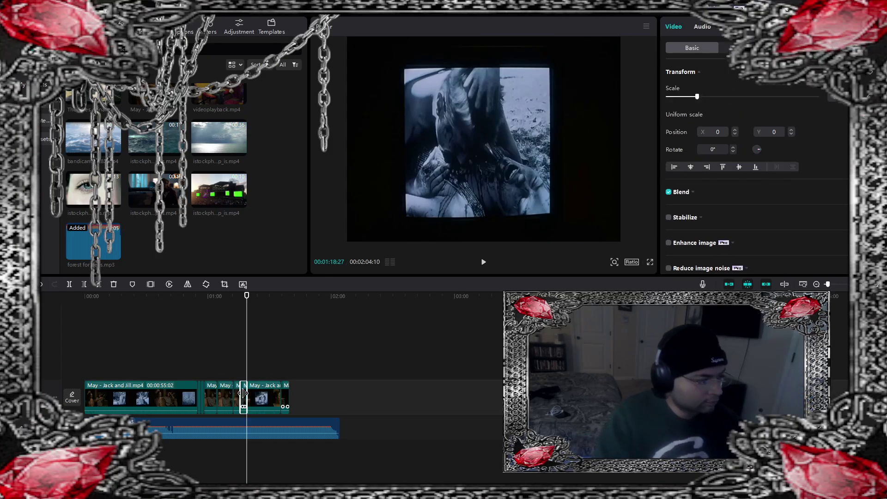
key(Delete)
Step: Replay the recent cut, split the long clip at 00:01:17:23 and delete the piece between 00:01:15:29 and that split
click(239, 300)
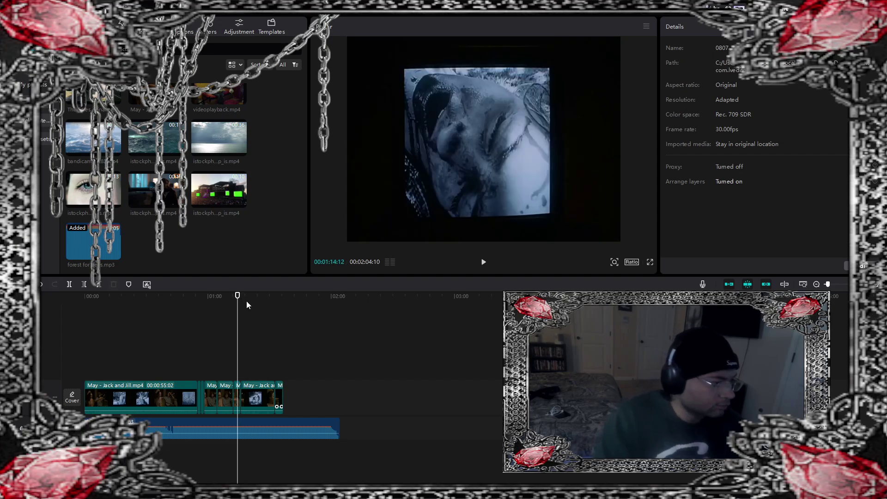
click(483, 262)
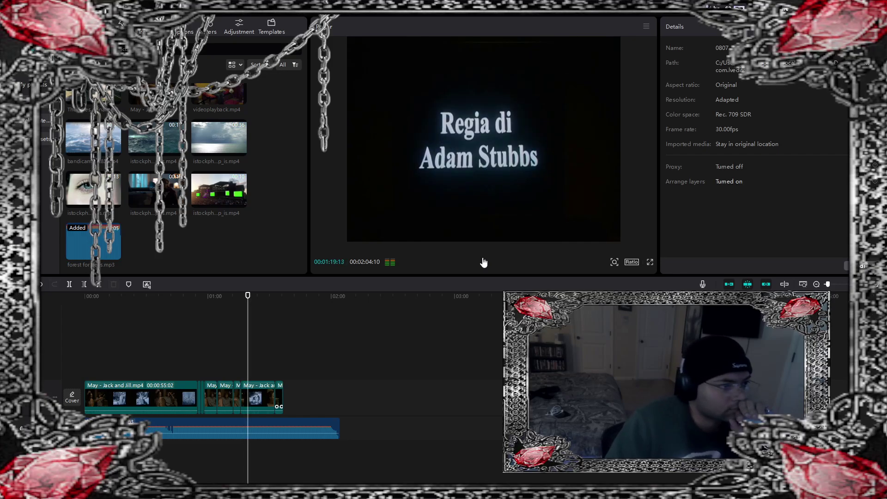
click(483, 263)
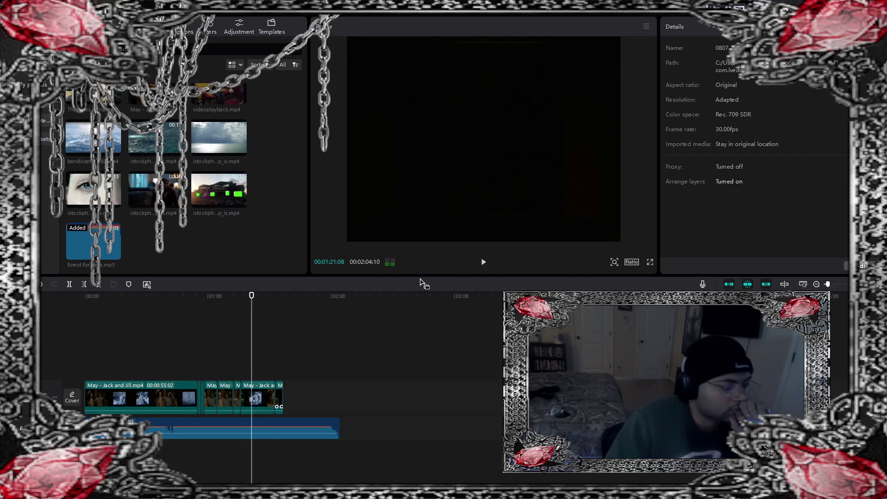
drag(251, 298, 241, 298)
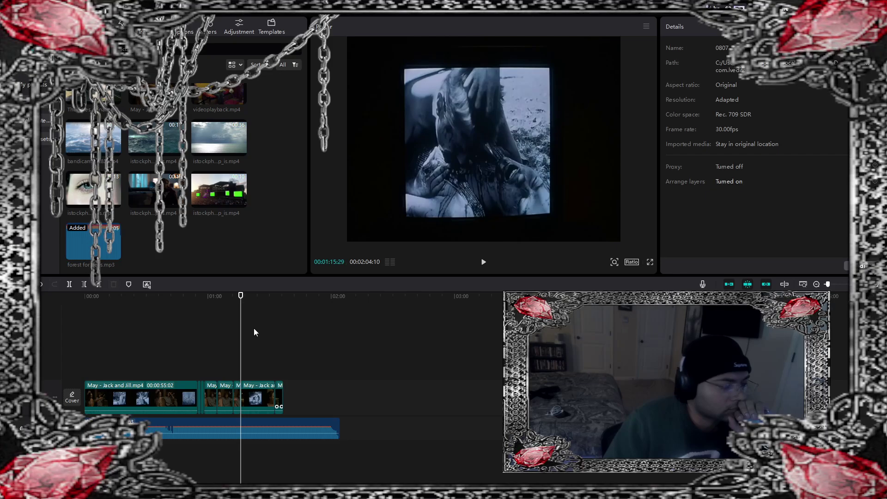
click(252, 383)
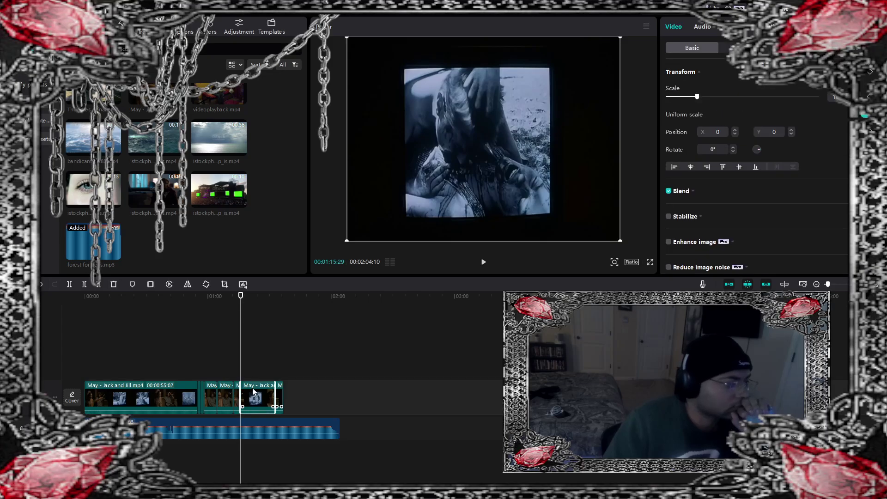
click(70, 285)
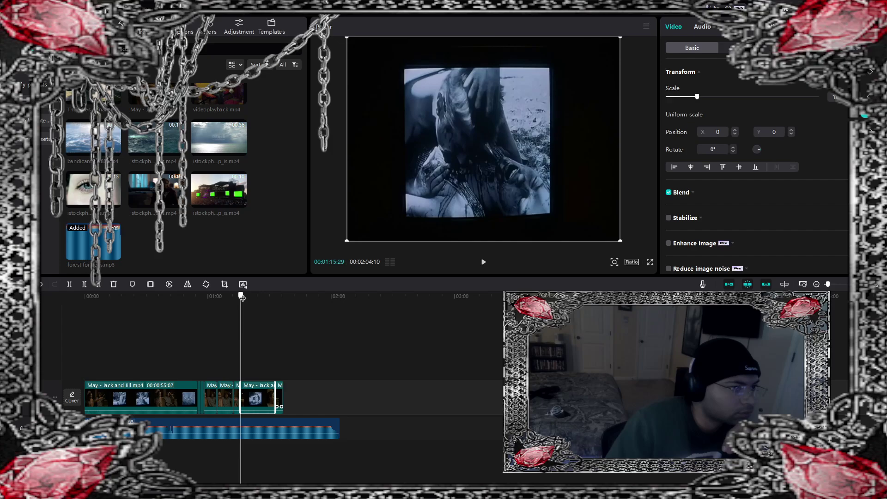
drag(241, 292, 244, 295)
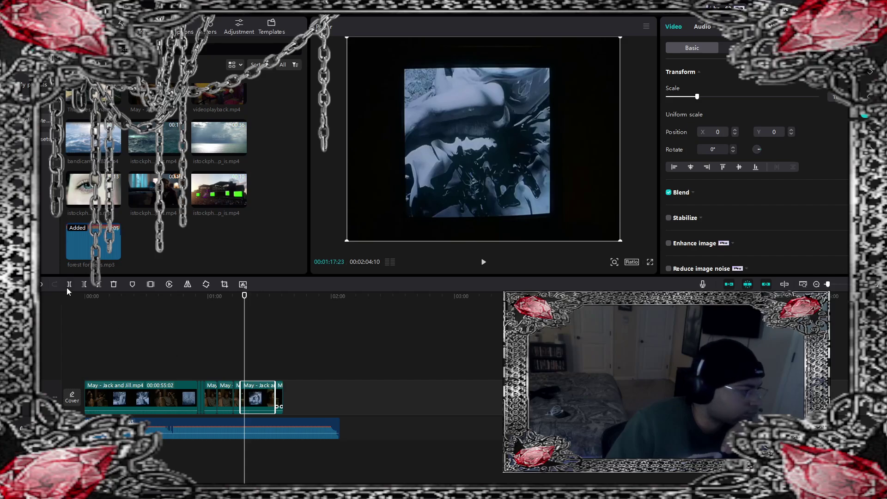
key(Delete)
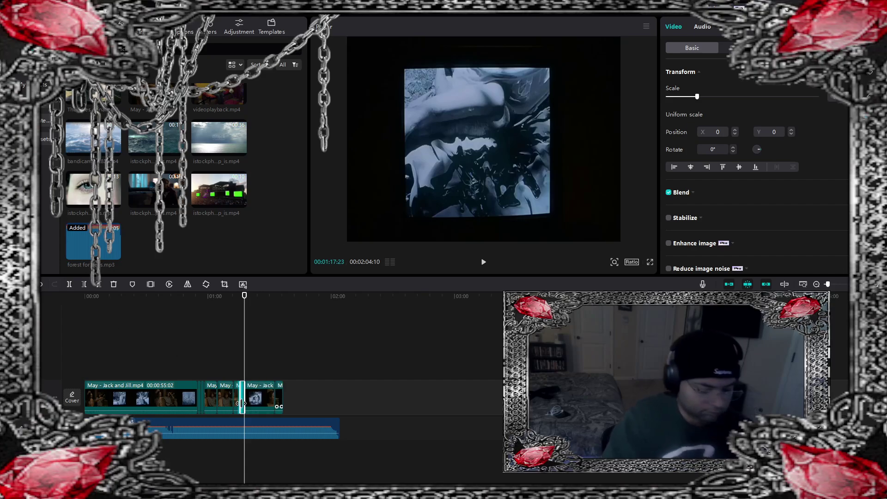
Step: Play the edit from 00:01:14:12 and move the long clip behind the last short clip on the video track
click(240, 301)
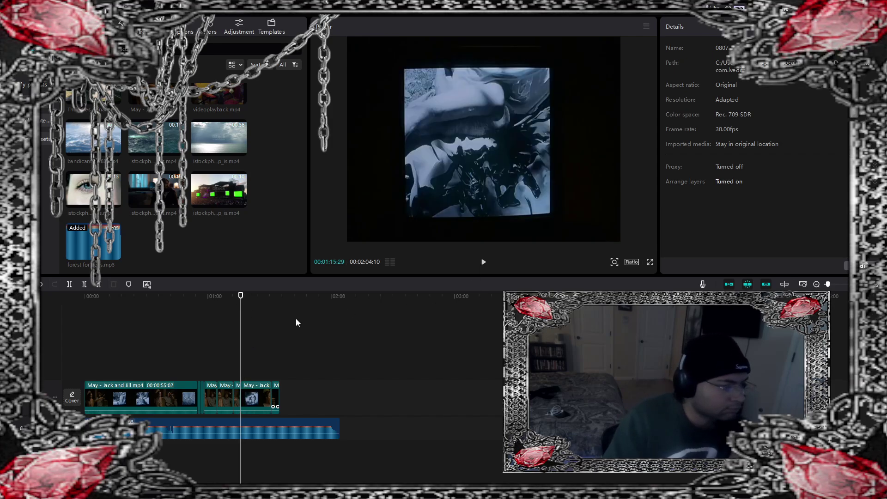
click(238, 298)
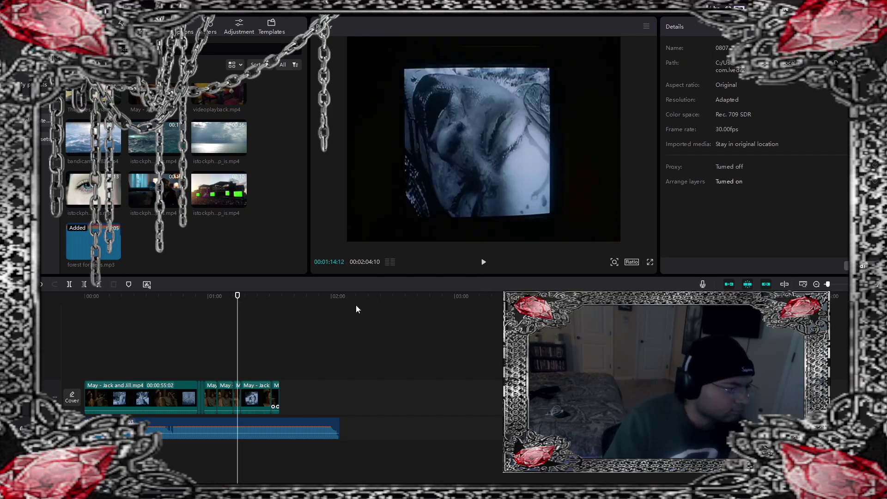
click(484, 263)
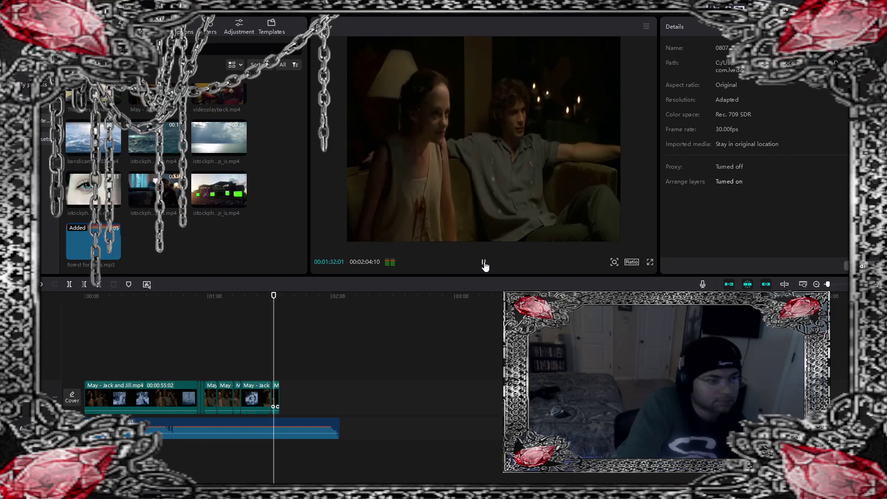
click(484, 262)
drag(261, 397, 326, 395)
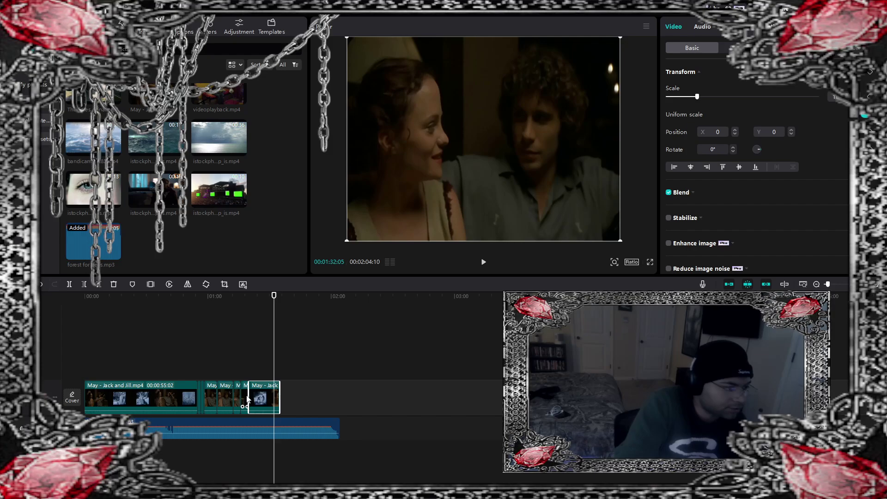
click(245, 397)
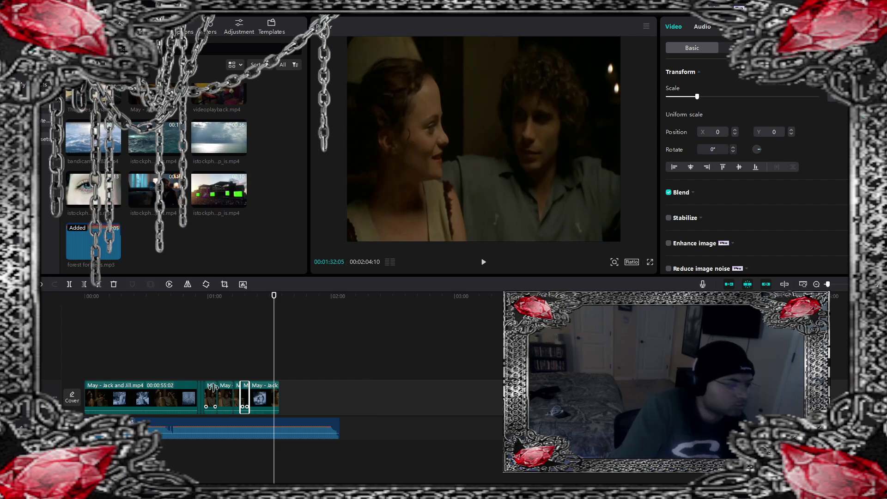
Step: Play the short clips from 00:00:58:06, trim the clip at 00:01:09:10 and rearrange the short clips before the long one
click(204, 297)
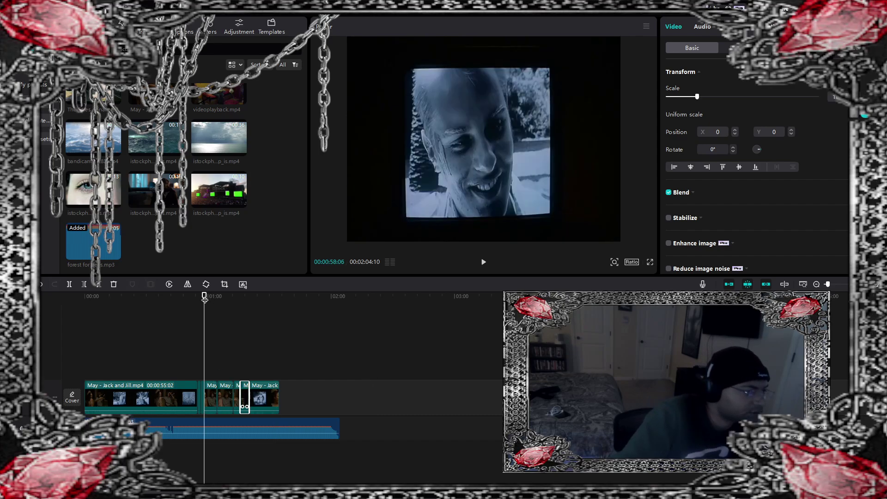
click(484, 261)
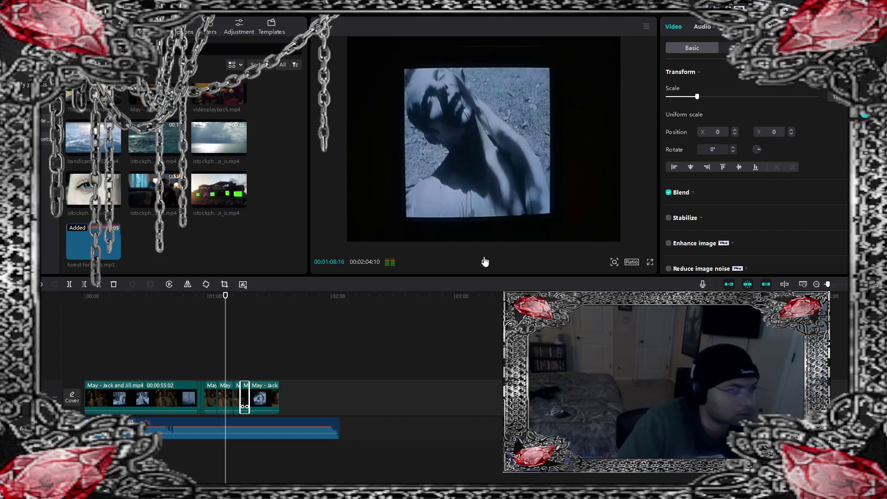
click(483, 261)
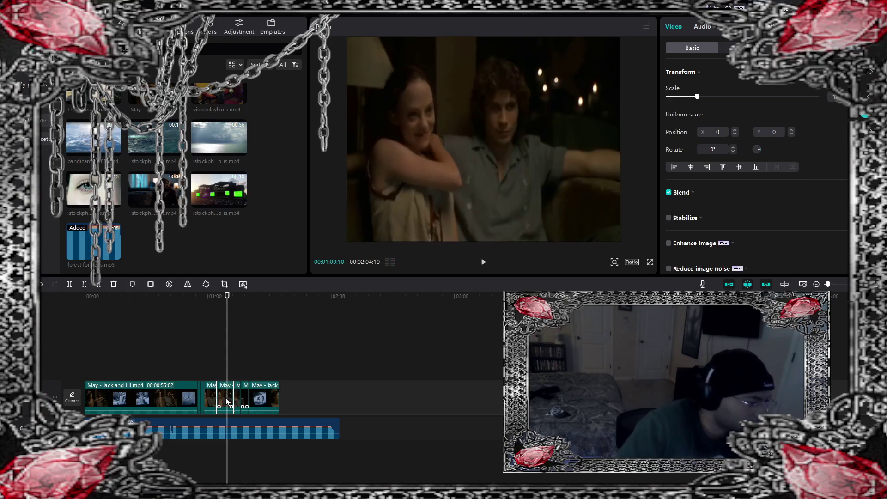
drag(216, 396, 219, 396)
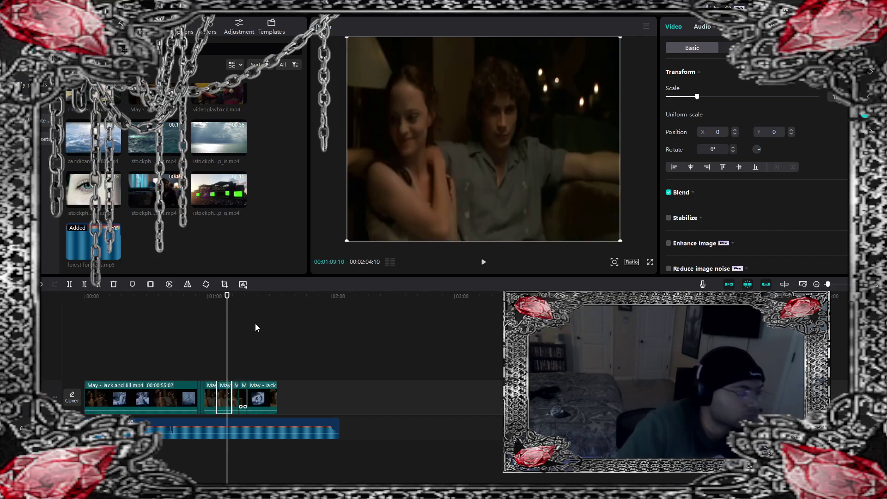
drag(242, 396, 224, 400)
Step: Review the edit from 00:00:56:19 and replay it from the beginning of the timeline
click(202, 299)
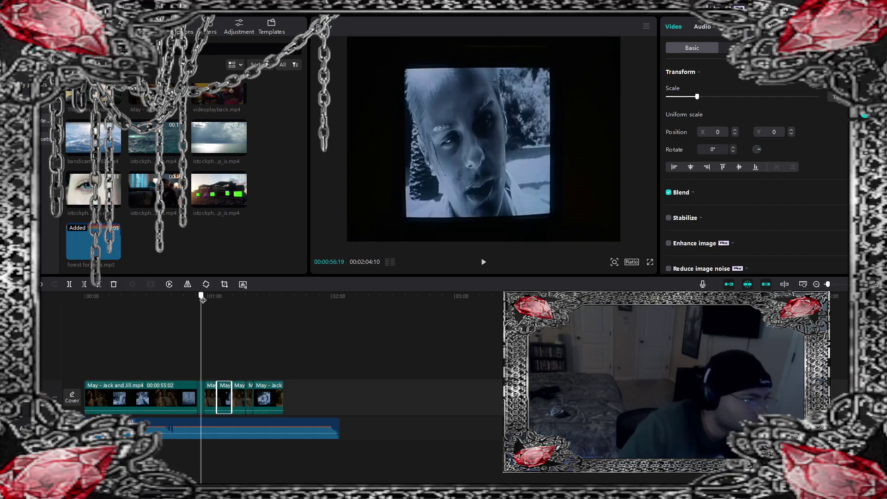
click(213, 364)
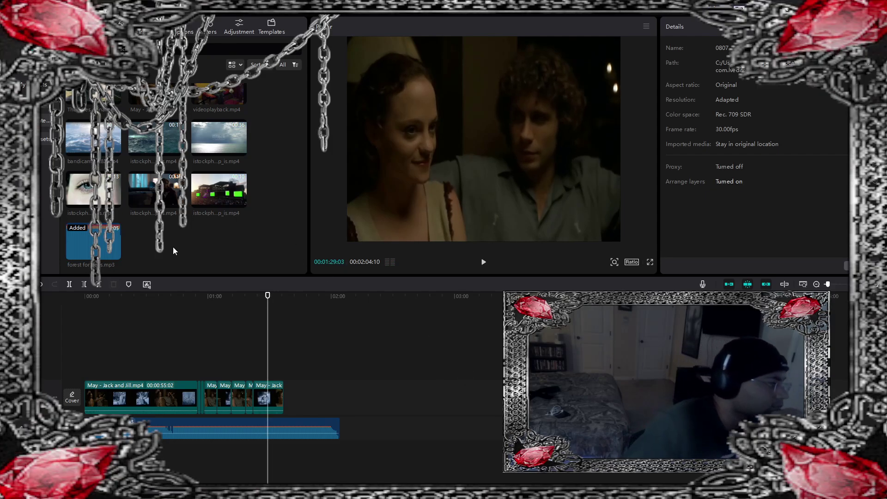
scroll(174, 247, up, 3)
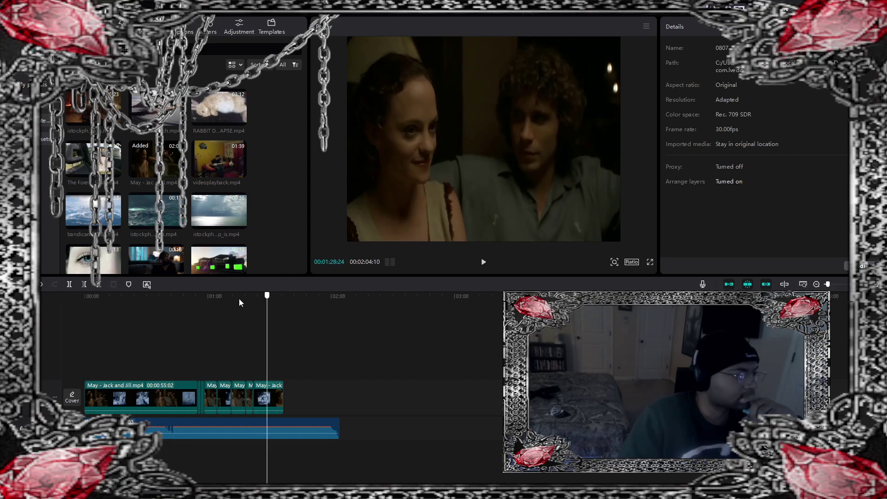
key(Home)
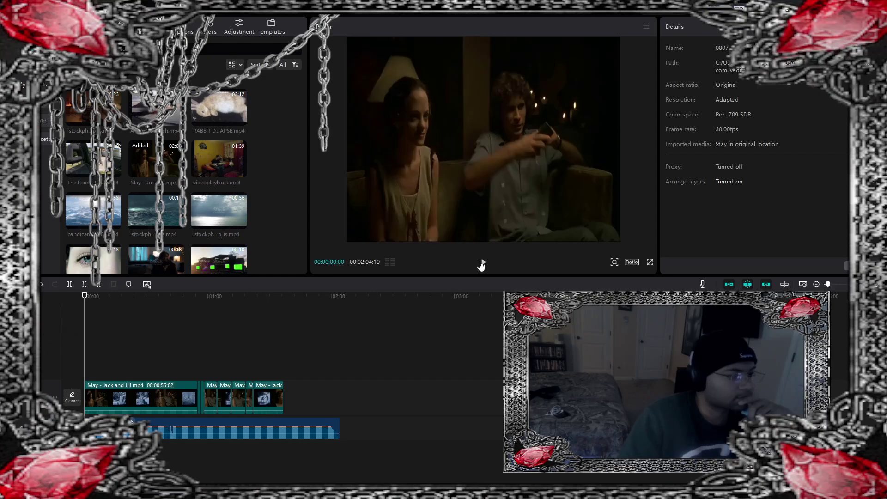
click(481, 263)
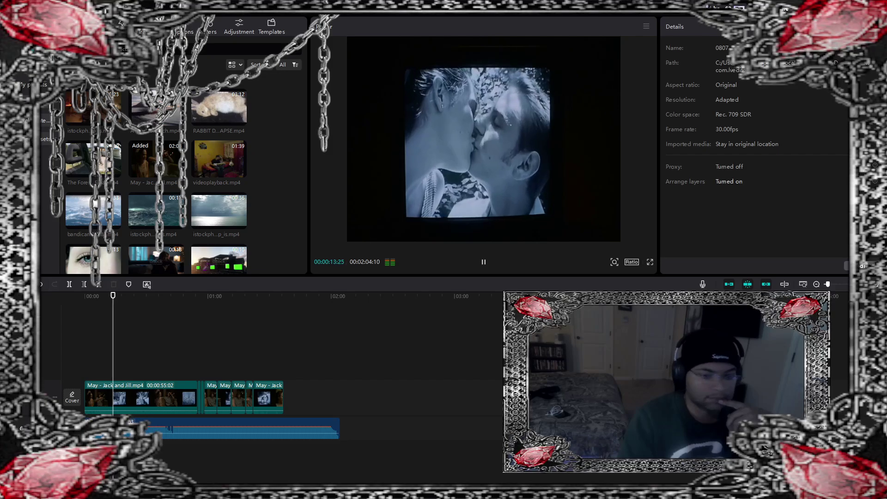
Step: Switch to YouTube in the browser, view the playlists page, go back to the home feed and return to CapCut
key(alt+Tab)
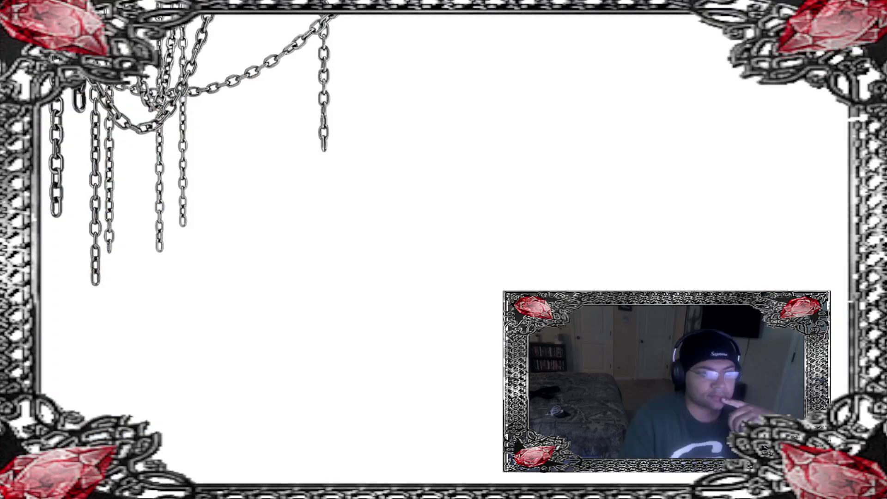
key(alt+Tab)
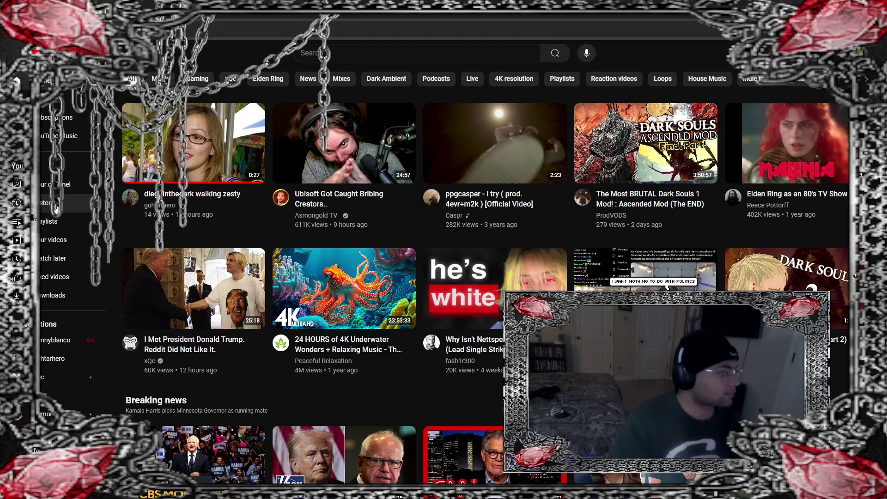
click(50, 223)
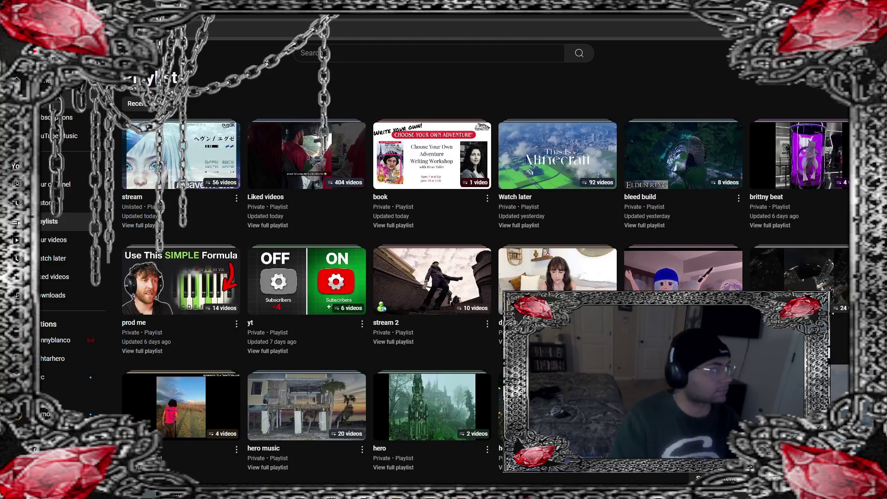
key(alt+Left)
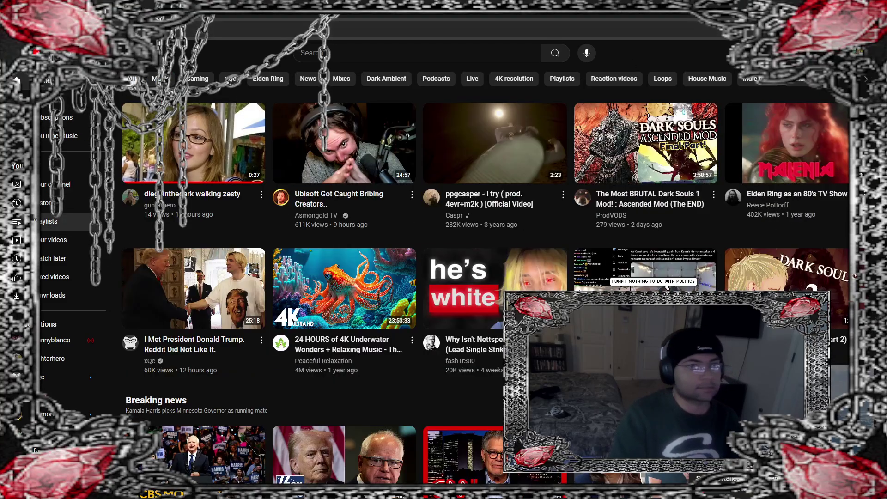
key(F11)
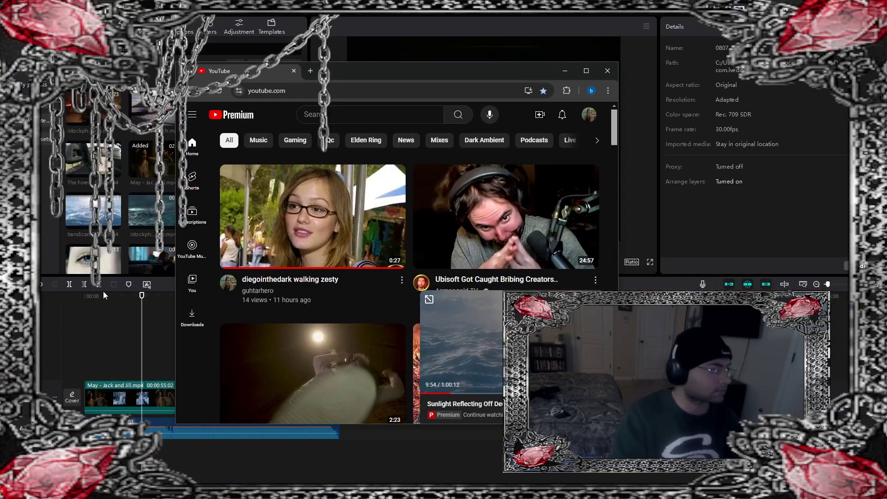
click(393, 15)
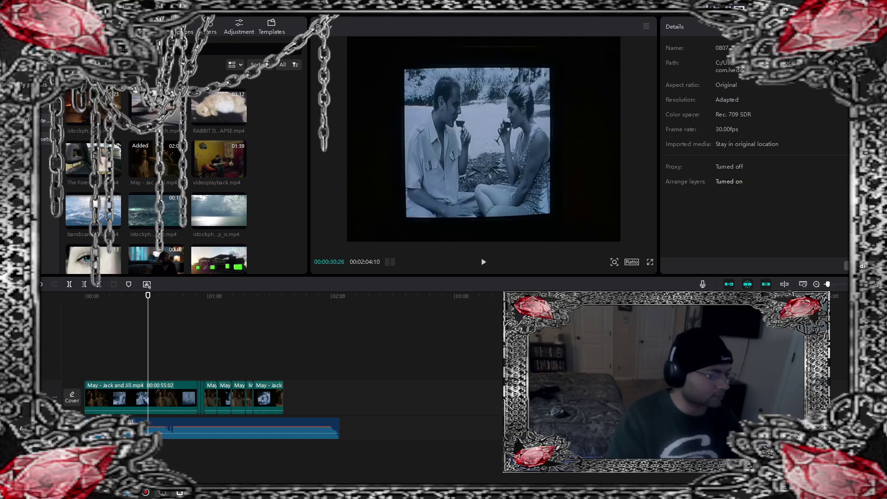
Step: Switch to YouTube again and watch the first recommended video from the home feed in full screen
key(alt+Tab)
click(317, 217)
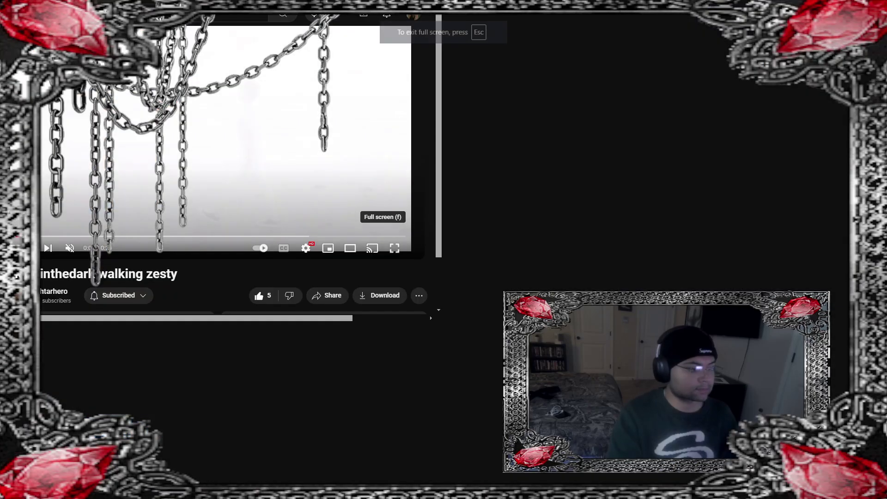
click(401, 246)
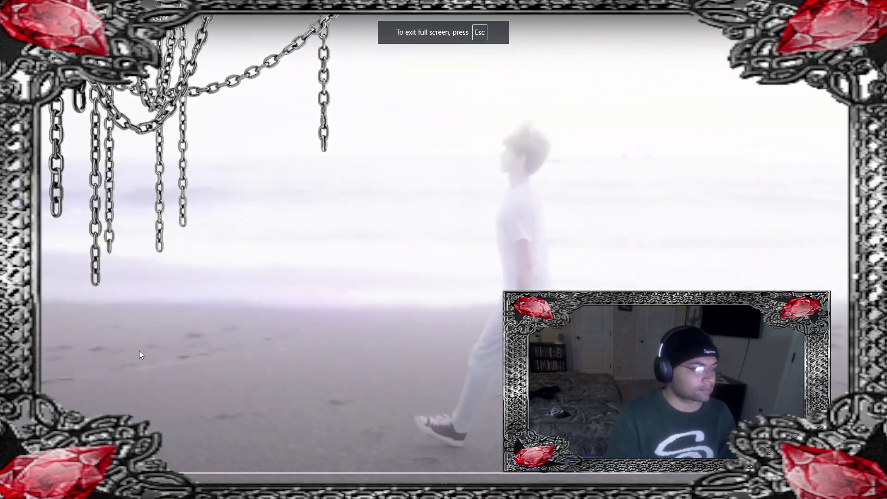
drag(111, 472, 113, 472)
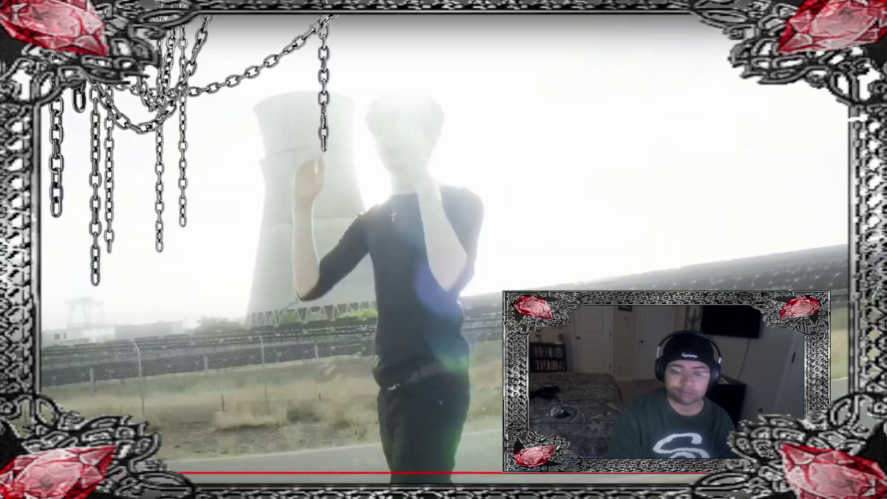
Step: Leave full screen and watch 2hollis - jeans (official video) in the browser window as a reference
key(Escape)
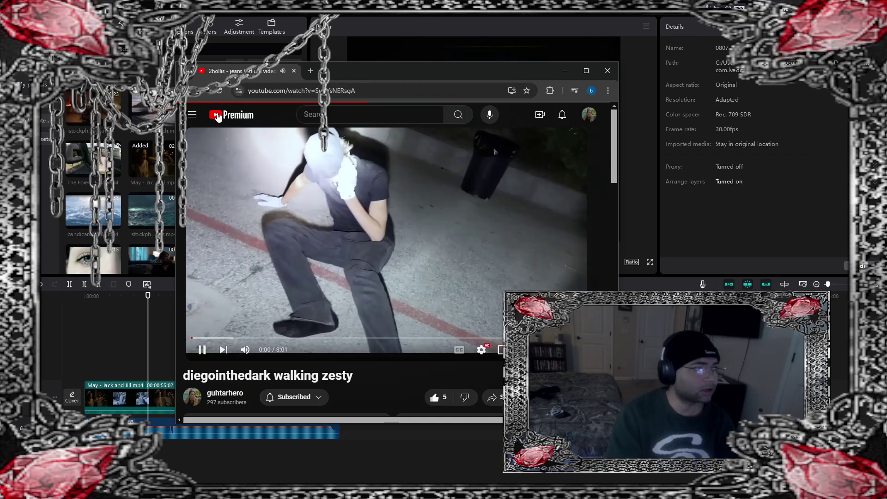
click(191, 117)
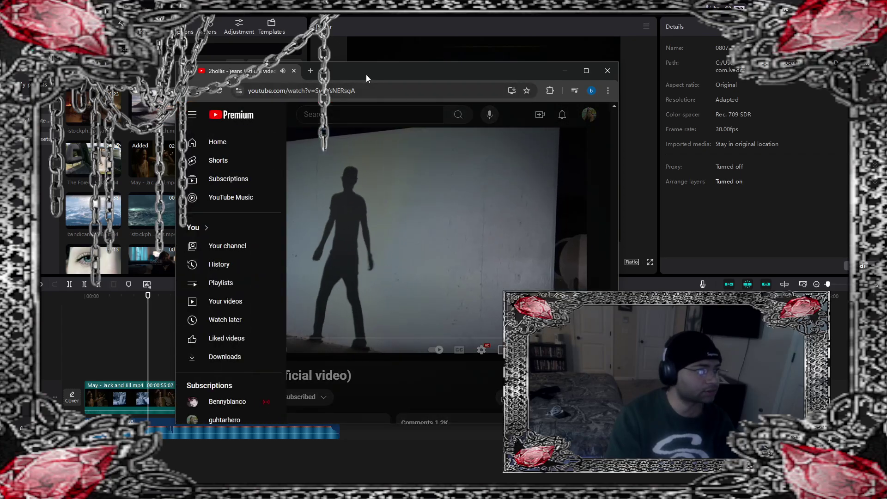
click(450, 372)
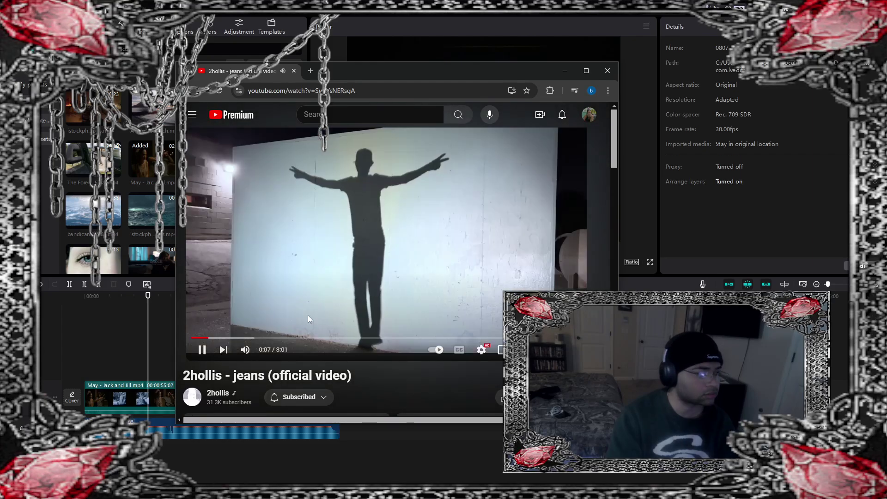
click(266, 338)
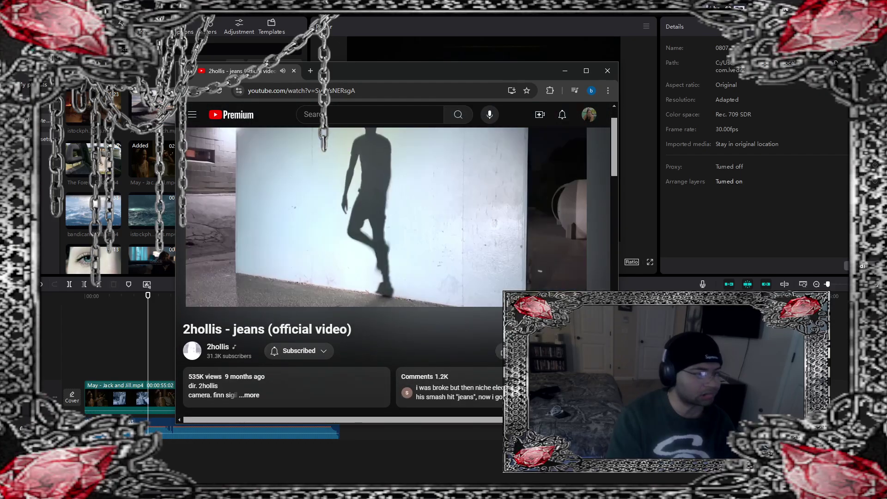
Step: Maximize the browser and check which playlists the 2hollis - jeans video is saved to
click(587, 70)
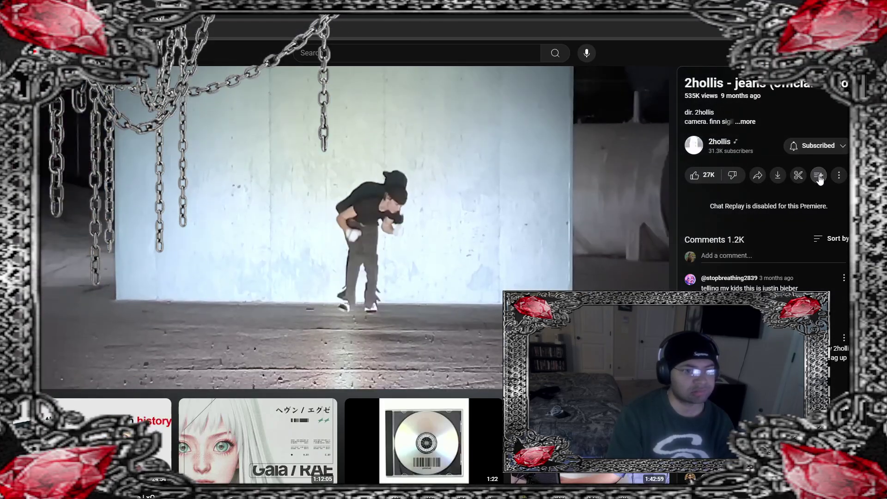
click(818, 175)
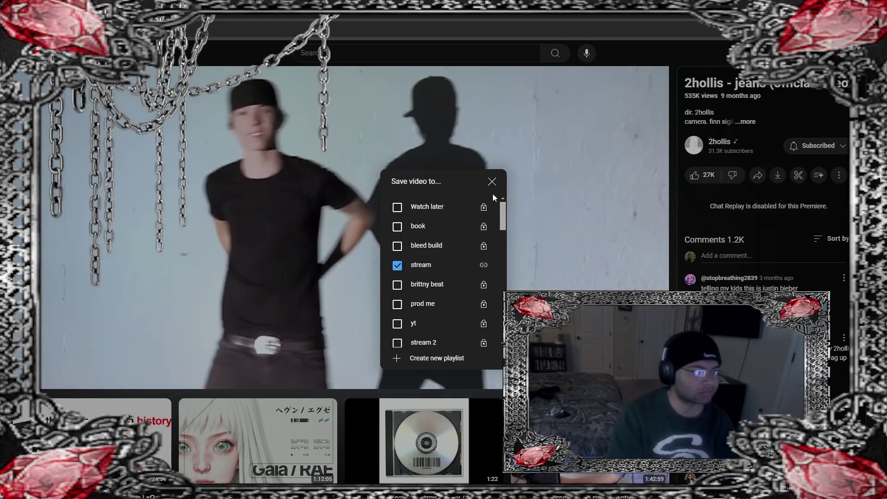
click(492, 182)
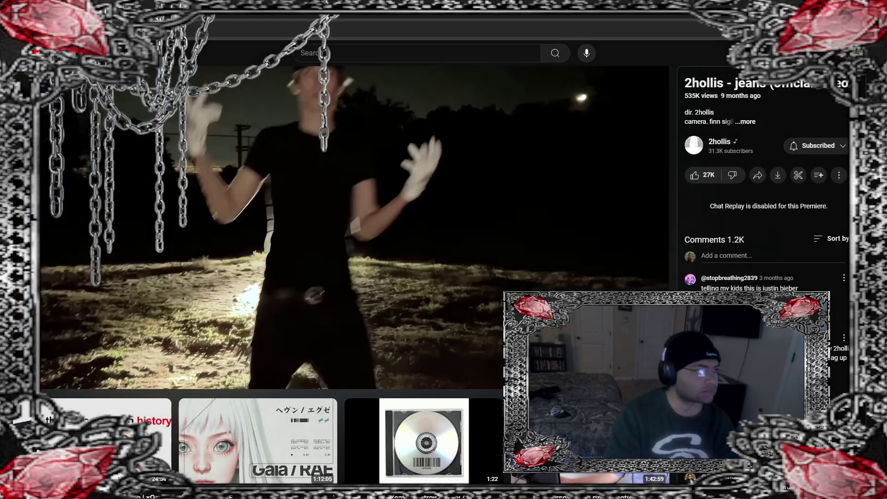
Step: Open the mv playlist from the YouTube playlists page and expand its list of videos
click(17, 53)
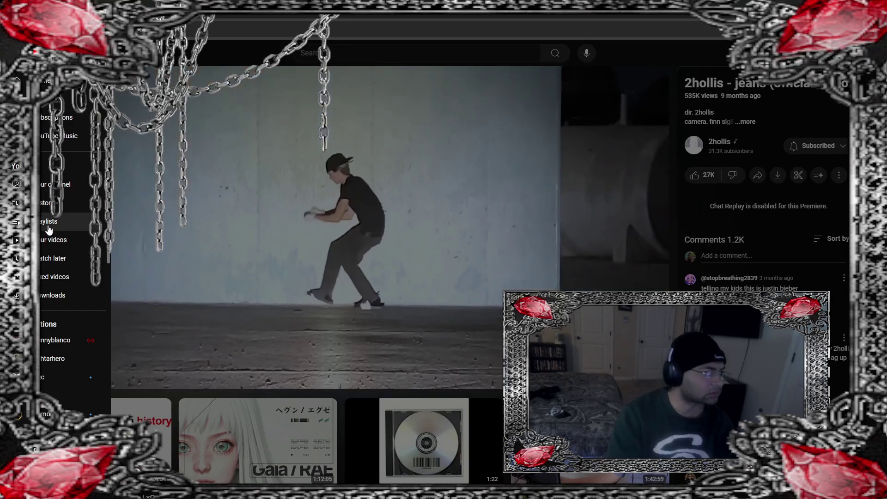
click(49, 224)
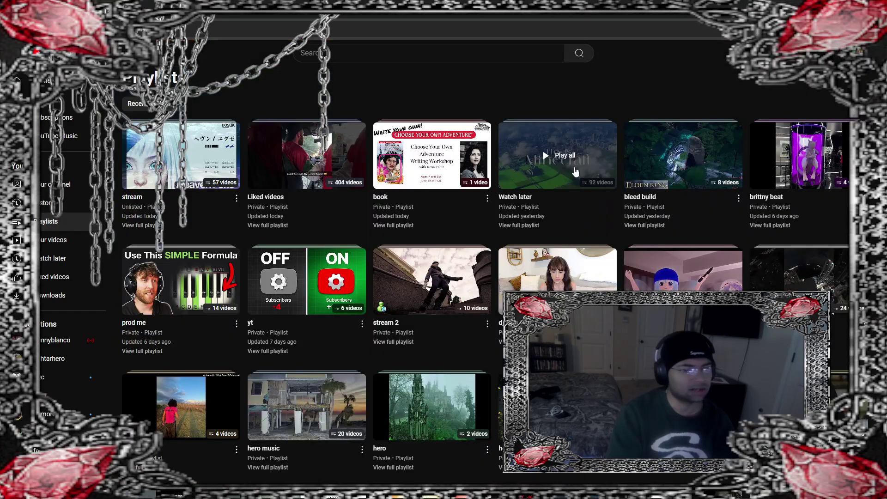
click(192, 164)
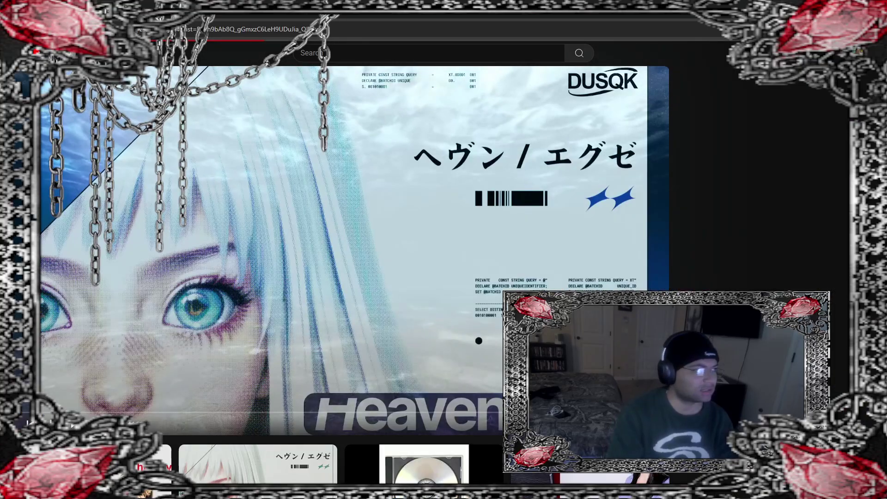
key(alt+Left)
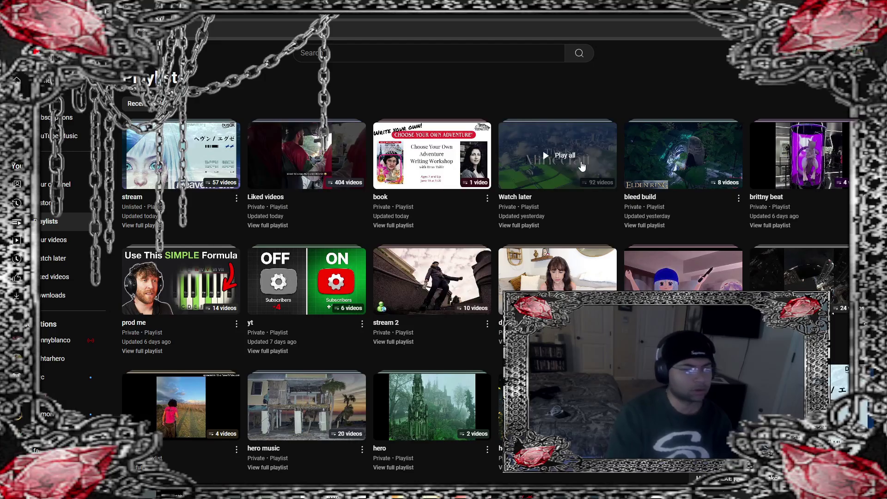
scroll(791, 245, down, 1)
click(791, 244)
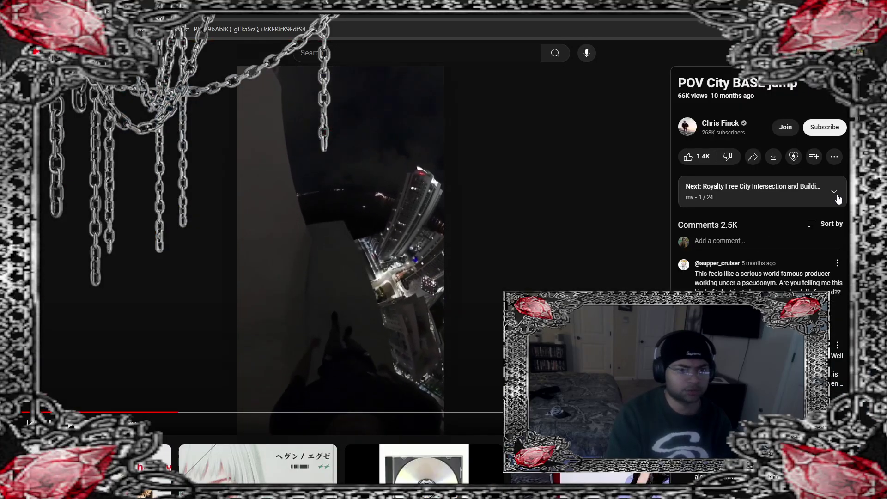
click(834, 191)
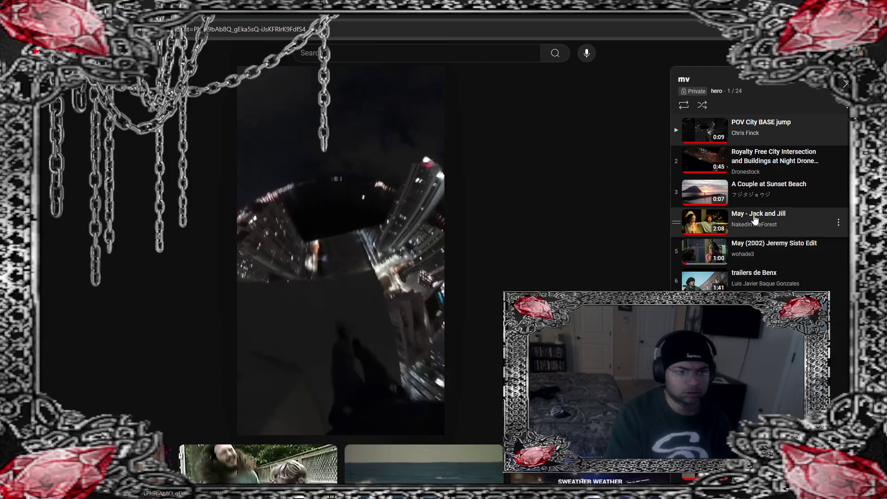
Step: Open May (2002) Jeremy Sisto Edit from the mv playlist and copy the video's URL
click(763, 251)
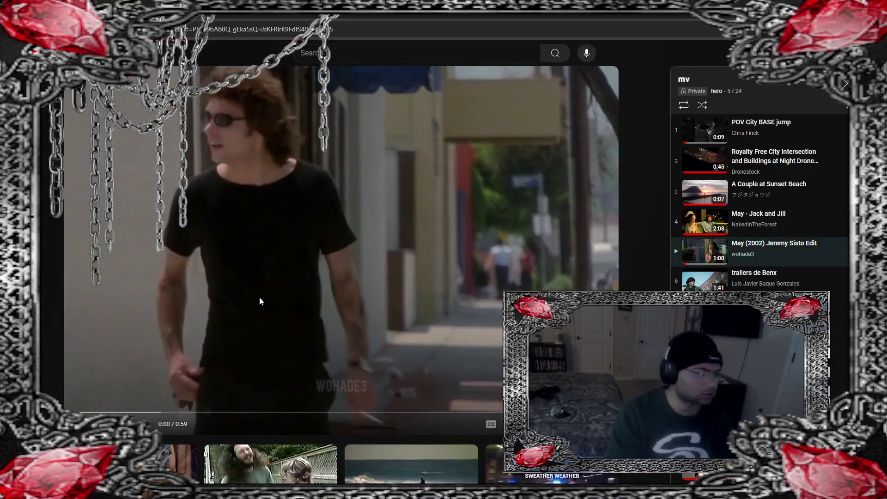
click(266, 210)
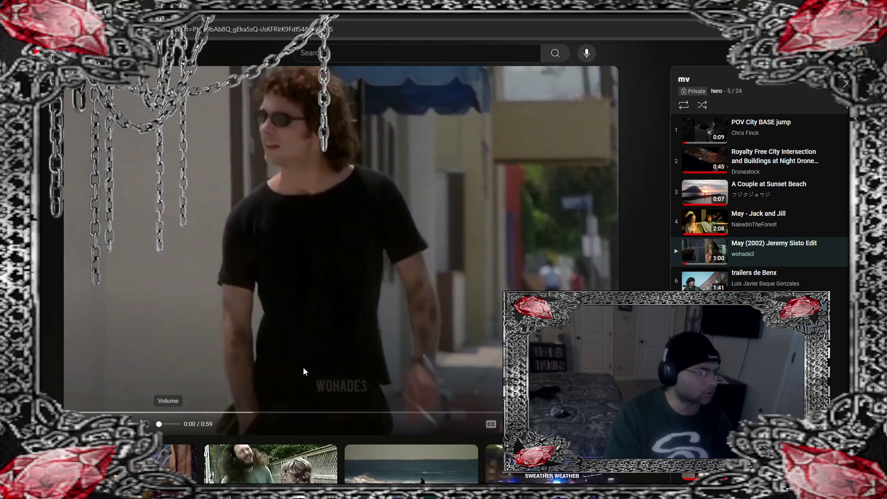
click(187, 29)
right_click(187, 29)
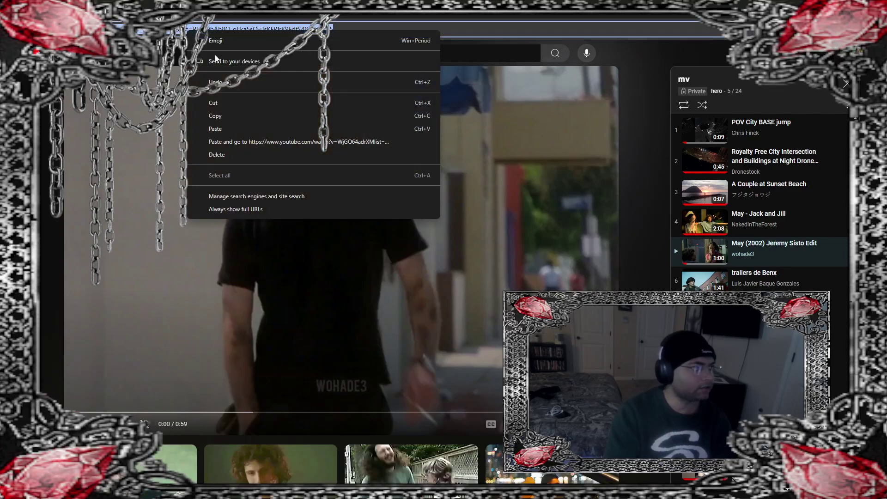
click(221, 115)
Step: Search for a YouTube to MP3 converter in a new browser tab and try the Y2Mate page
key(ctrl+t)
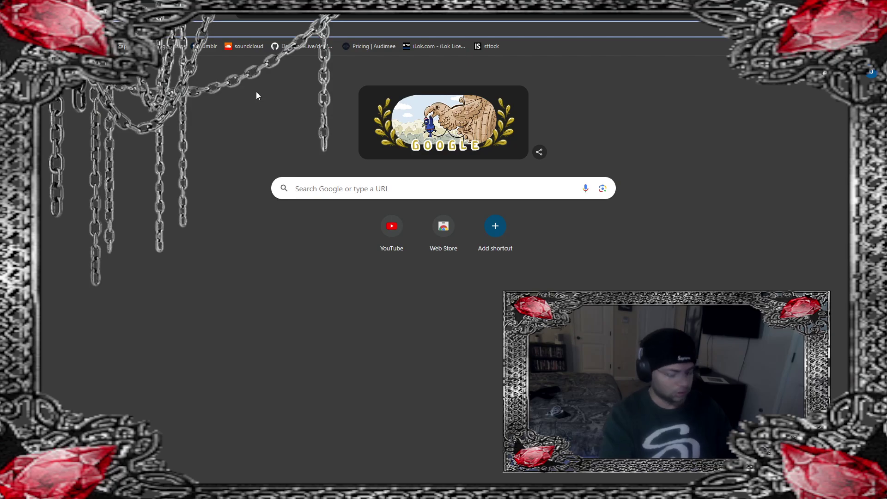
key(Down)
click(257, 101)
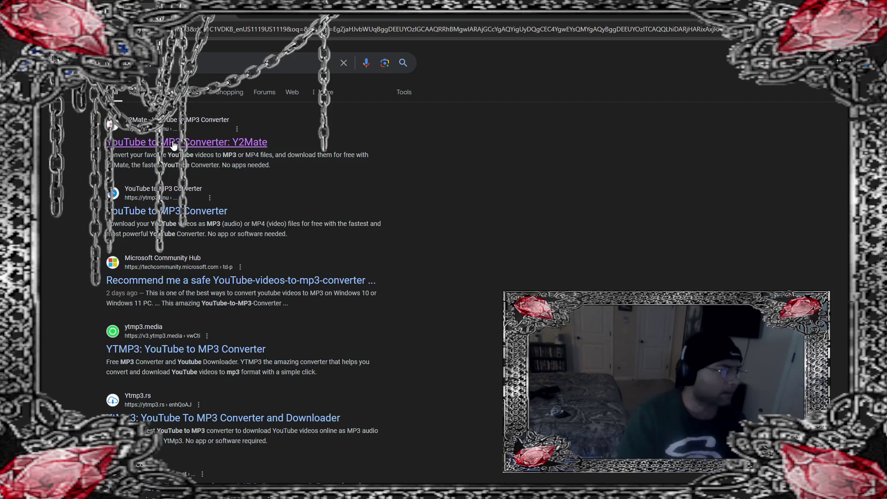
click(174, 143)
right_click(337, 149)
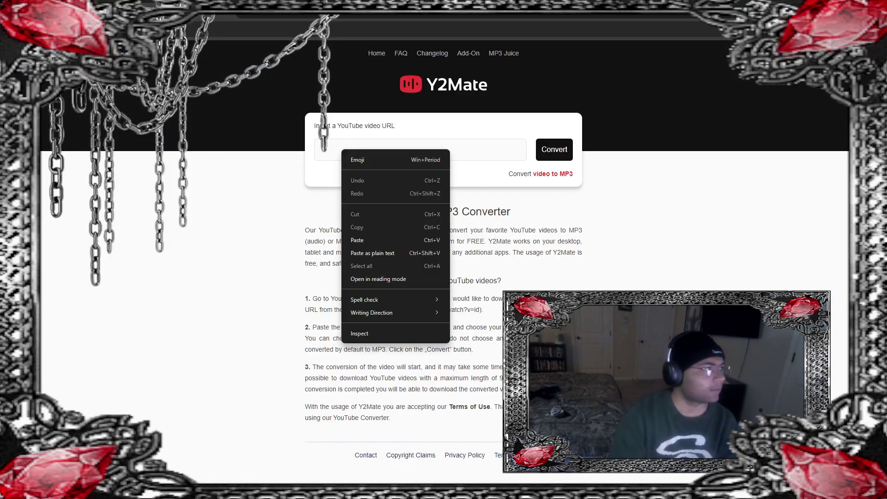
key(alt+Left)
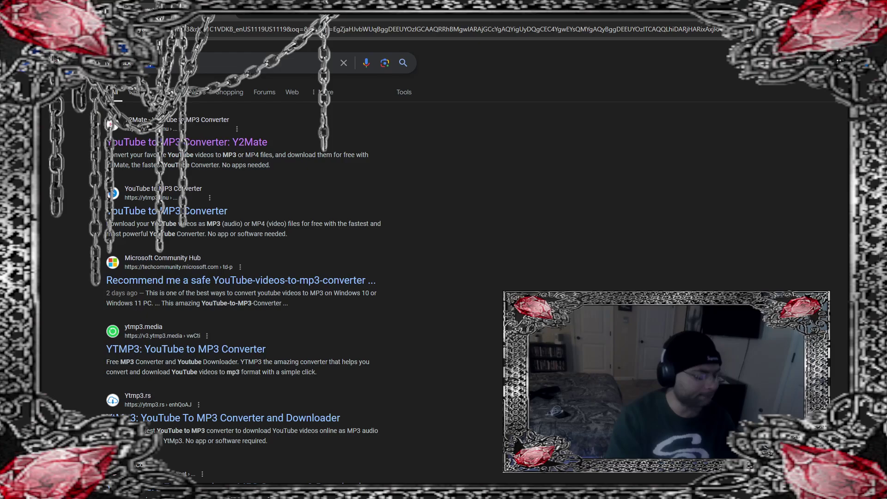
Step: Search Google for youtube downloader and open the SSYouTube online video downloader result
click(207, 62)
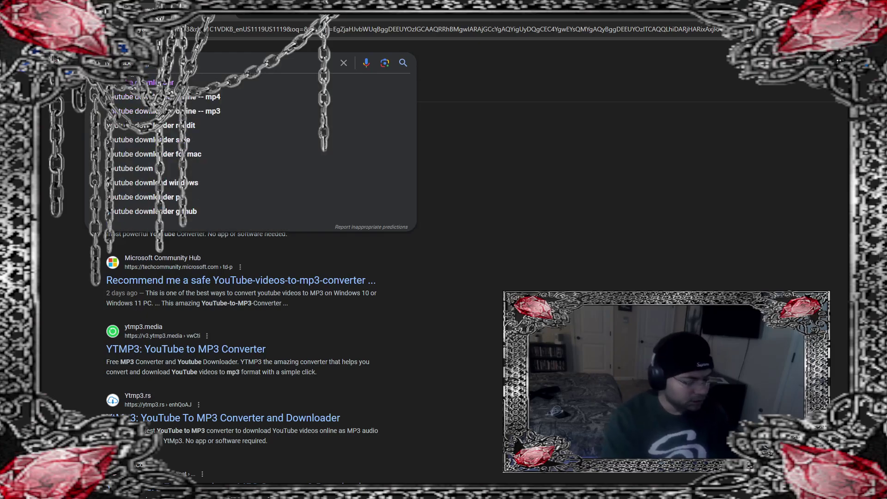
click(185, 82)
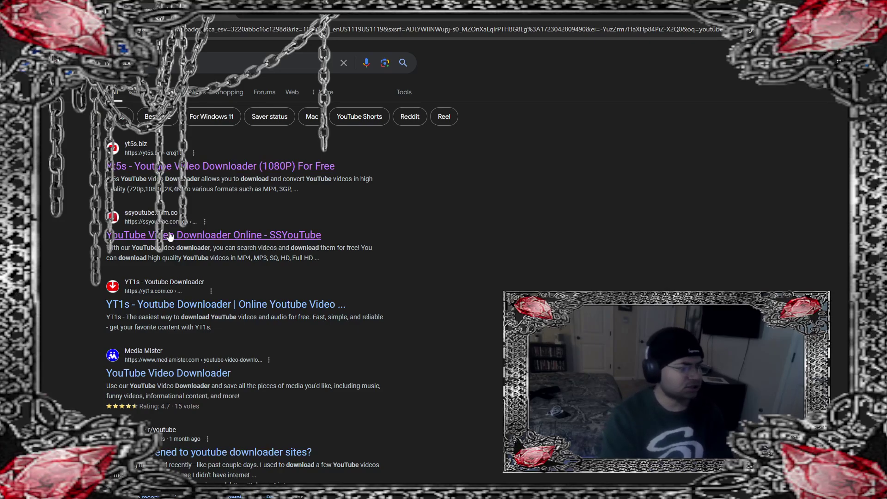
click(167, 235)
Step: Paste the copied video URL into the downloader and download May (2002) Jeremy Sisto Edit as a 1080p MP4
right_click(259, 183)
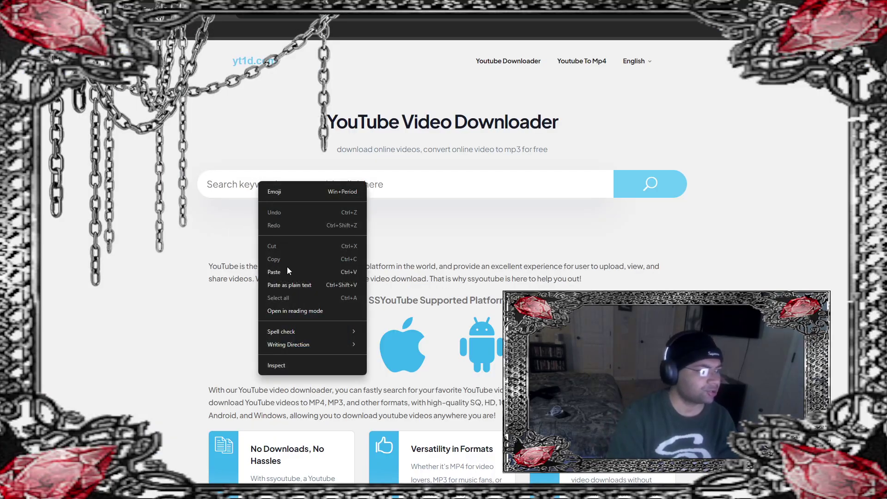
click(289, 270)
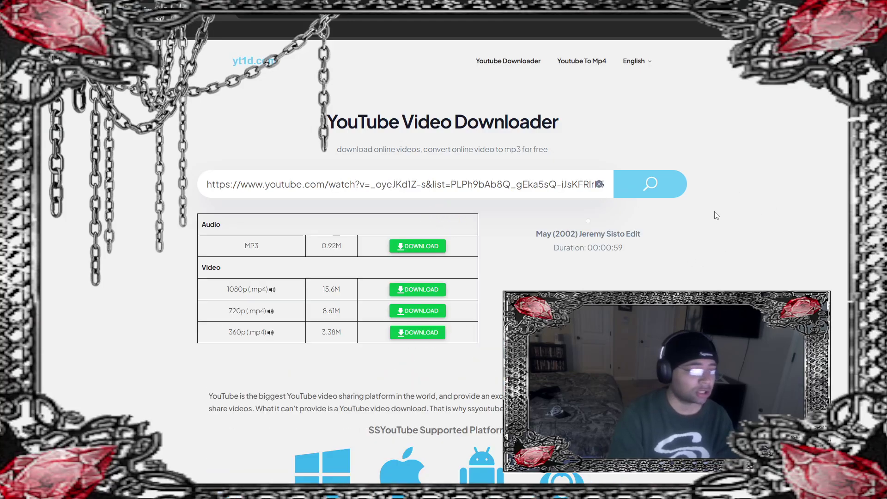
click(407, 290)
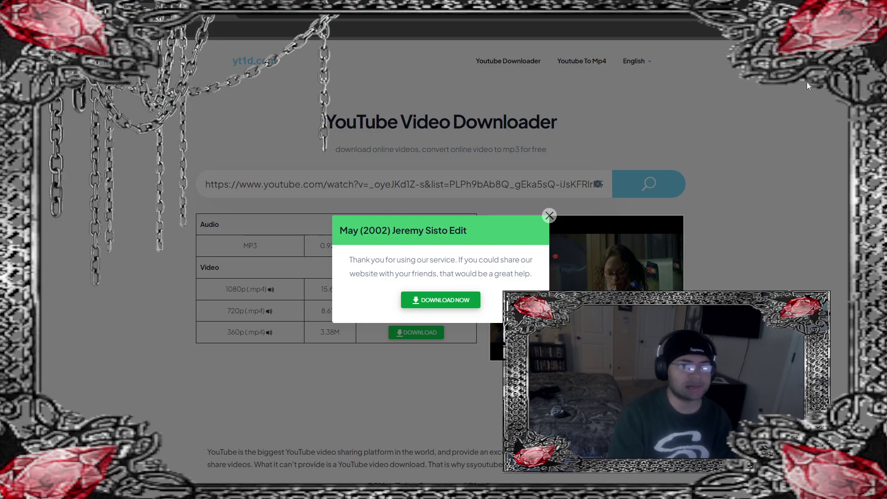
Step: Import the downloaded May (2002) Jeremy Sisto Edit.mp4 into the CapCut media library, then minimize the browser and maximize CapCut
click(855, 7)
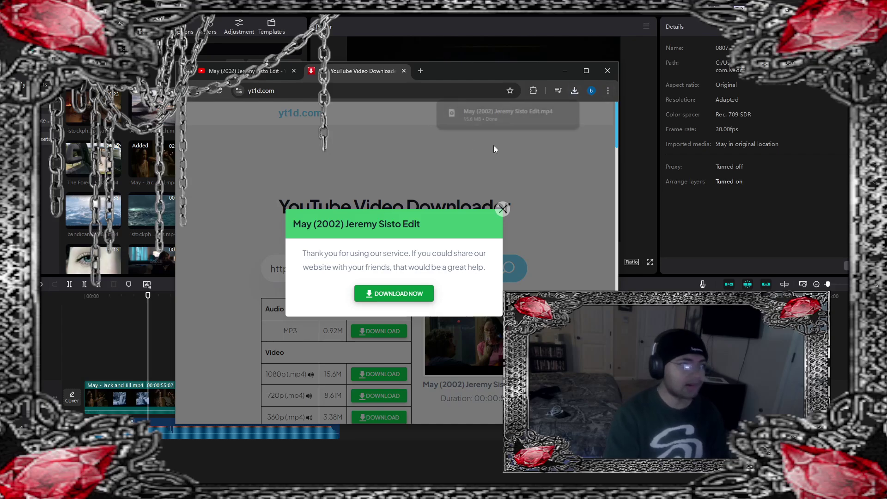
drag(508, 114, 260, 154)
drag(130, 146, 127, 137)
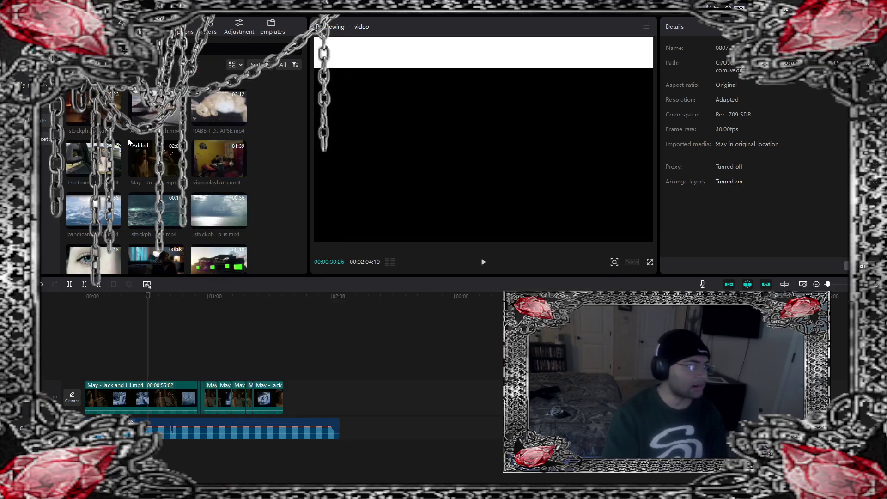
key(super+Down)
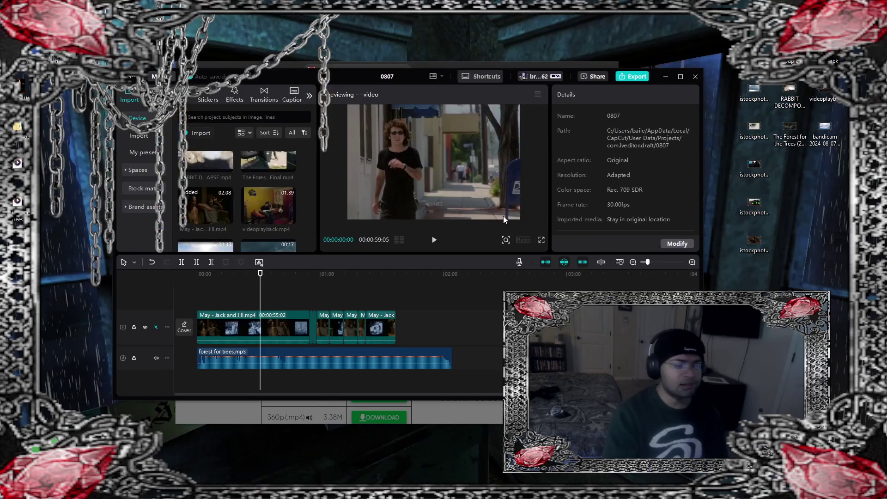
key(alt+Tab)
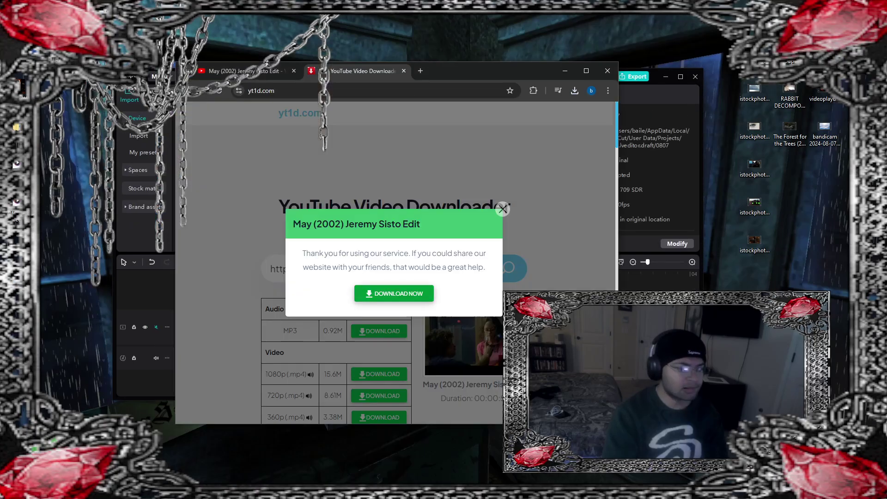
click(574, 90)
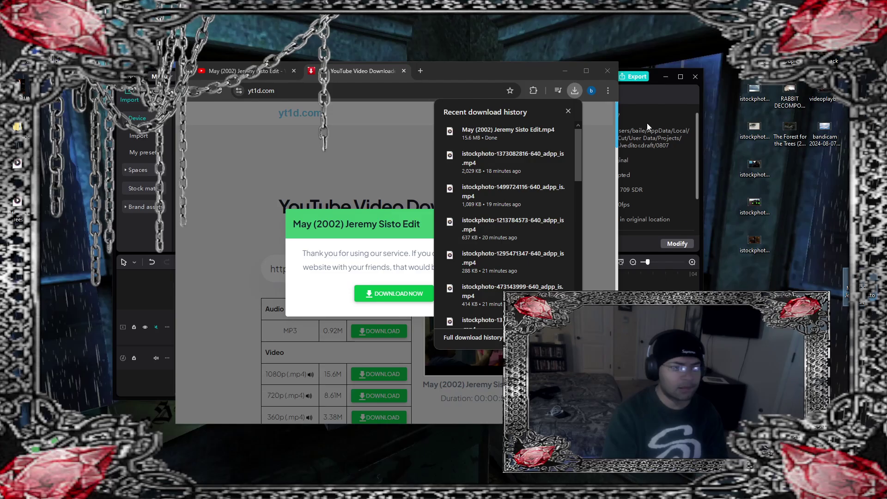
click(573, 71)
click(679, 76)
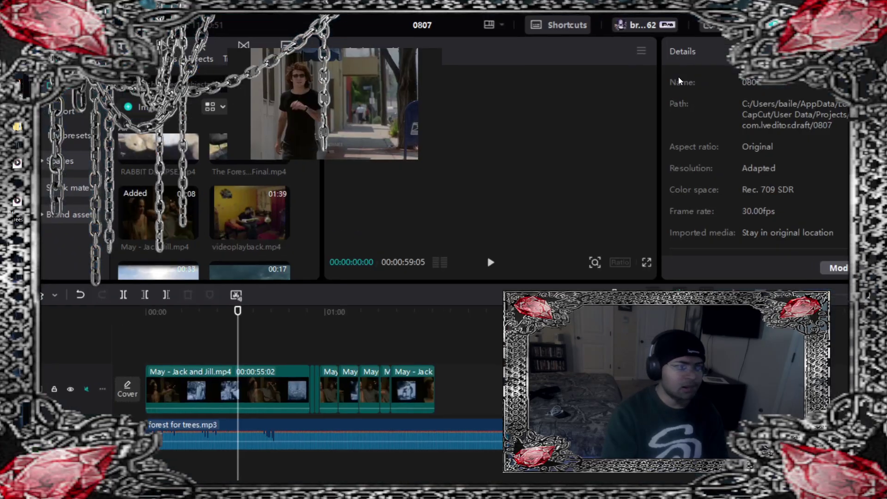
Step: Append May (2002) Jeremy Sisto Edit.mp4 after the last clip on the video track and trim its start to a 00:00:56:16 duration
scroll(157, 194, down, 5)
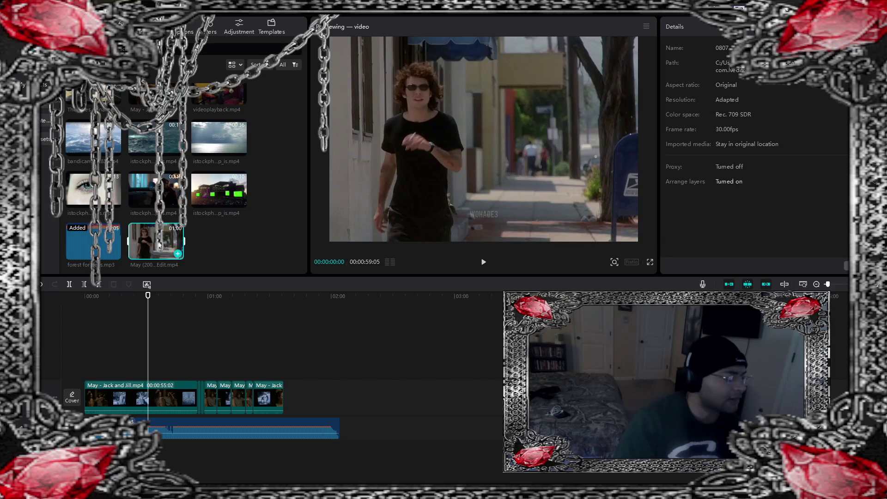
drag(158, 247, 372, 392)
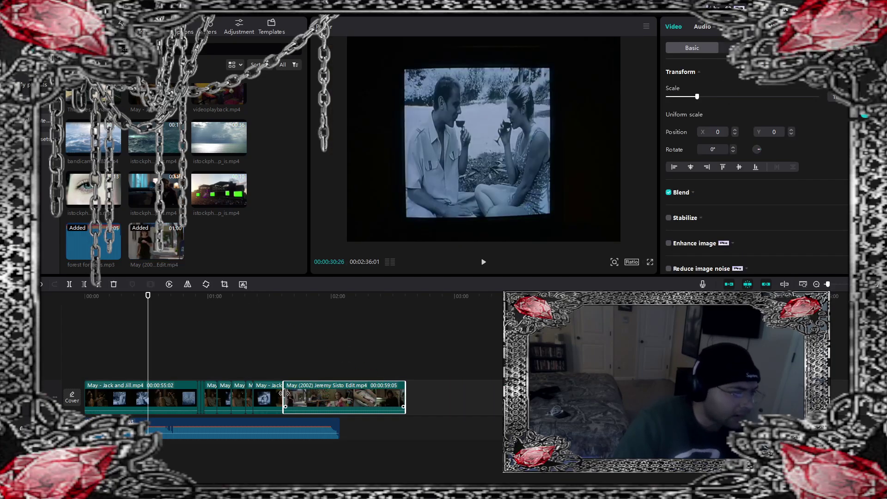
mouse_move(285, 393)
mouse_down()
mouse_move(298, 396)
mouse_move(289, 400)
mouse_up()
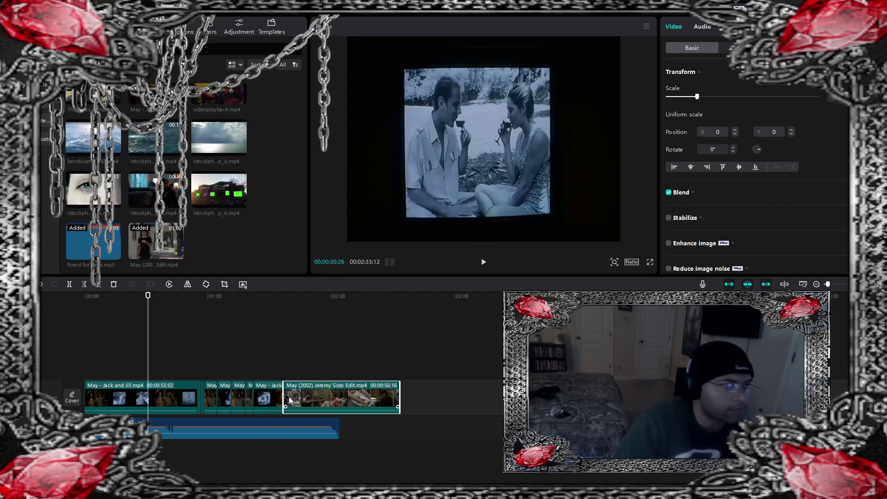
Step: Enlarge the May (2002) Jeremy Sisto Edit clip to fill the frame and trim its start further to a duration of about 54 seconds
click(287, 315)
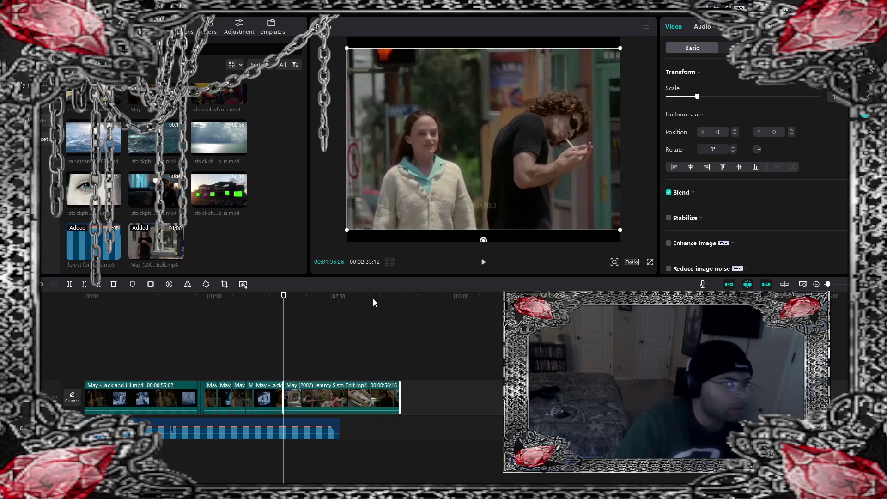
drag(348, 233, 333, 248)
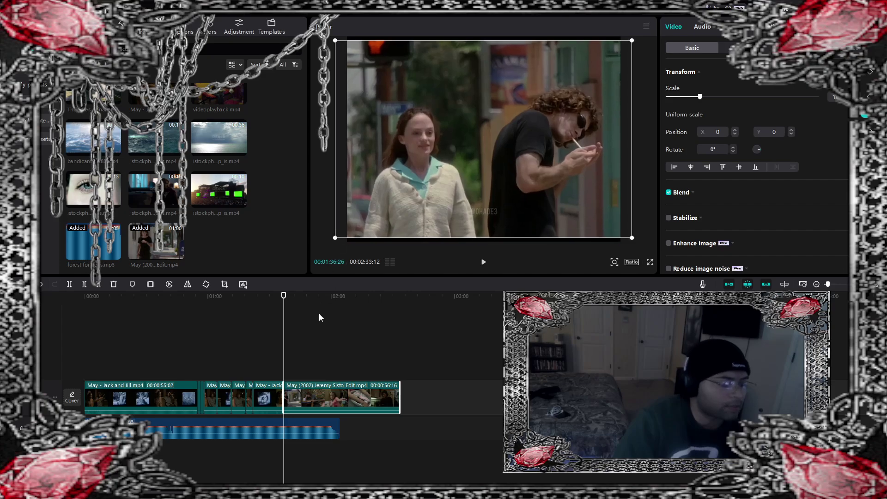
drag(287, 391, 290, 396)
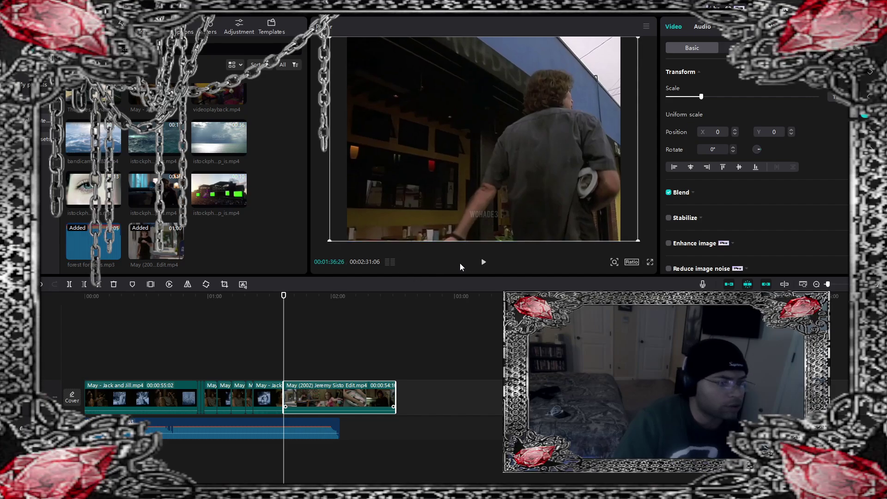
Step: Play the May (2002) Jeremy Sisto Edit clip from its start at 00:01:36:26 to review the footage
click(483, 262)
click(483, 262)
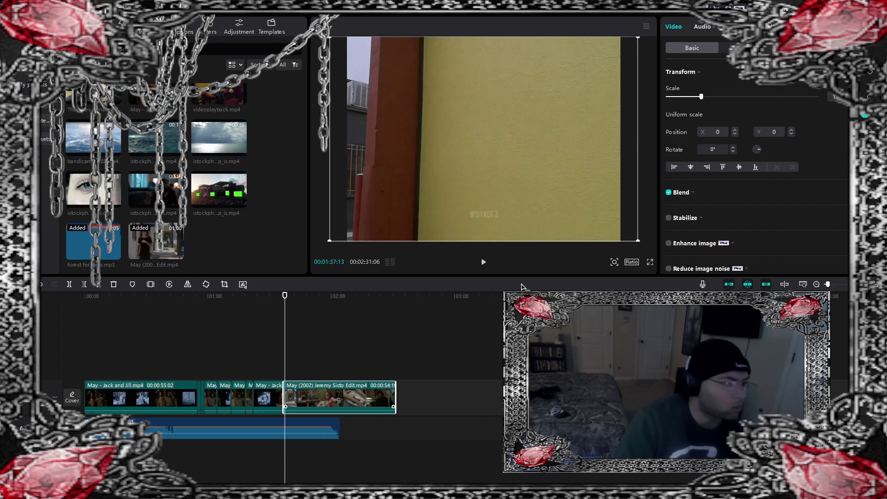
click(483, 261)
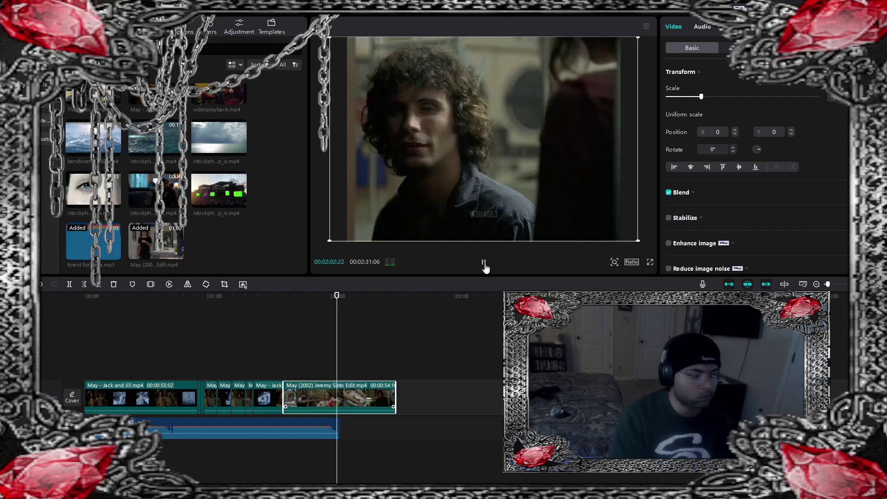
Step: Stop playback, split the May (2002) Jeremy Sisto Edit clip at 00:02:04:10 and delete the part after the cut
click(484, 262)
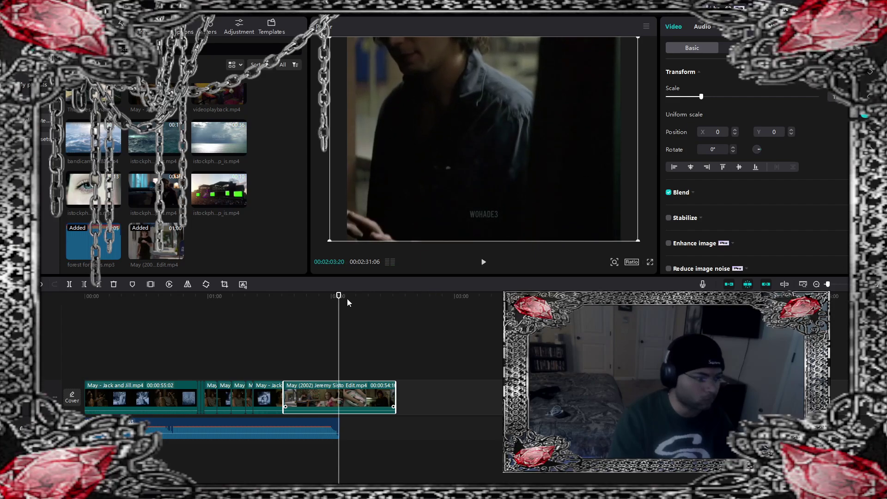
drag(339, 297, 341, 299)
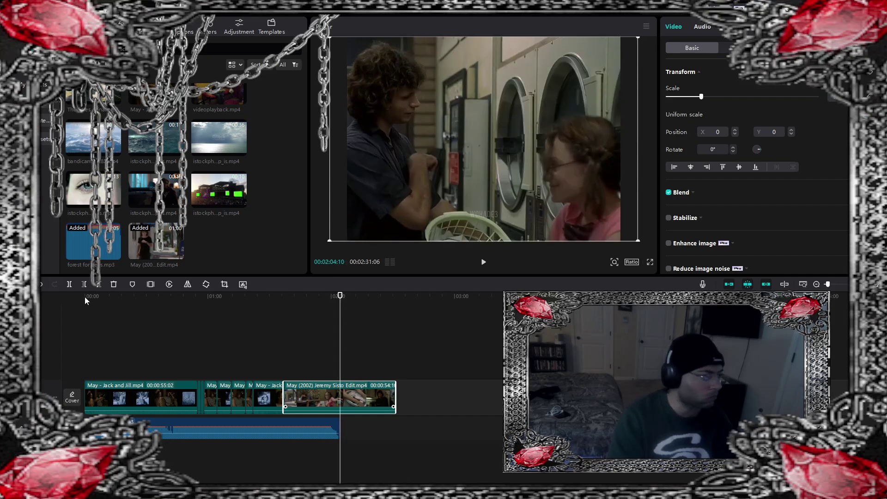
click(69, 284)
click(352, 396)
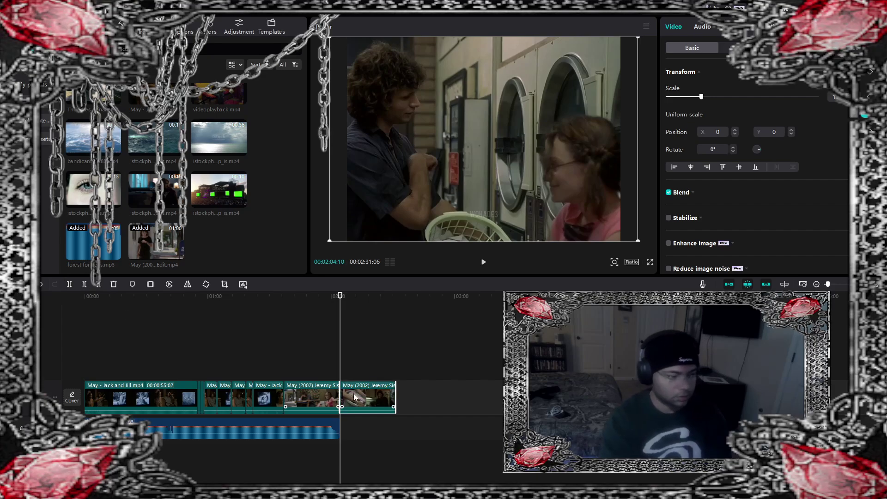
key(Delete)
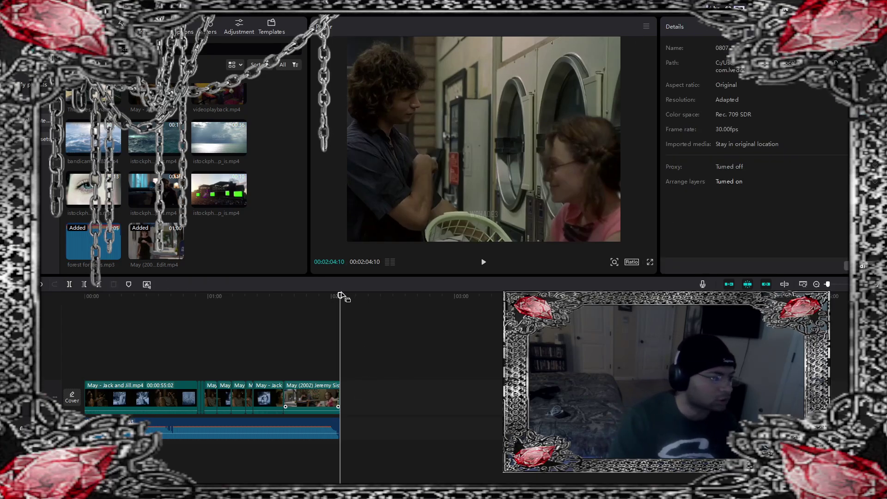
Step: Return the playhead to the start of the timeline and search the effects library for trail effects
click(876, 287)
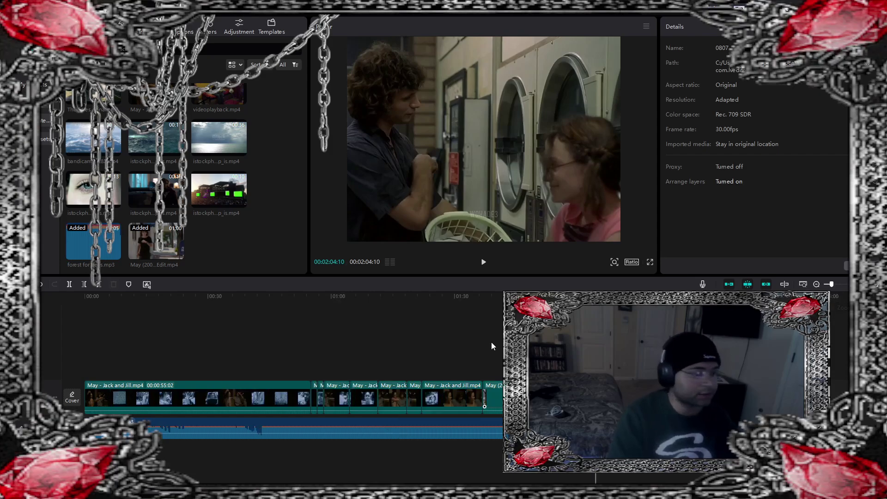
key(Home)
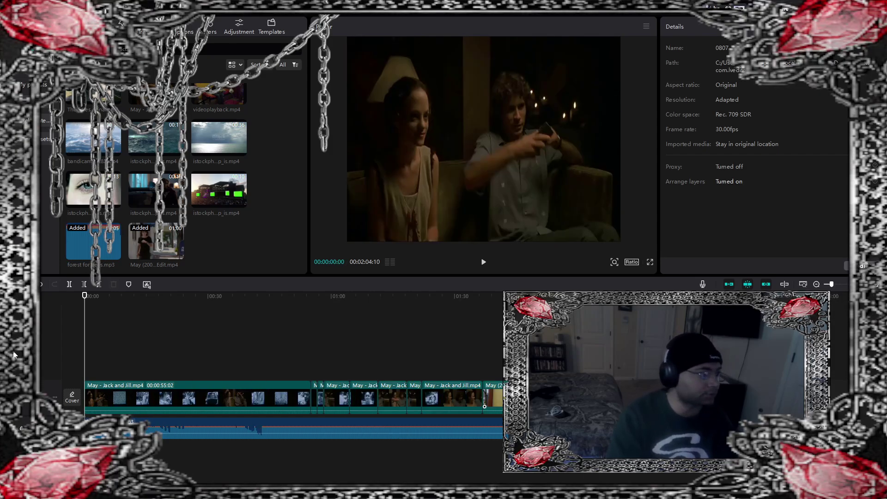
click(121, 23)
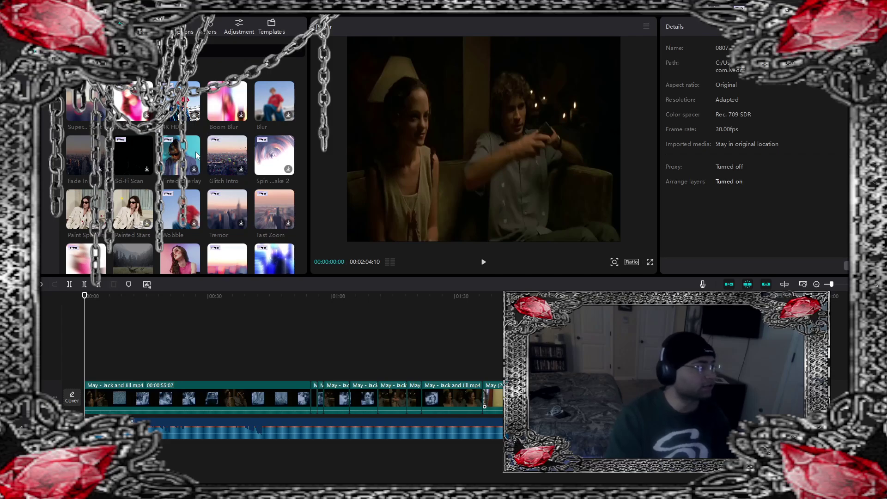
scroll(195, 155, down, 1)
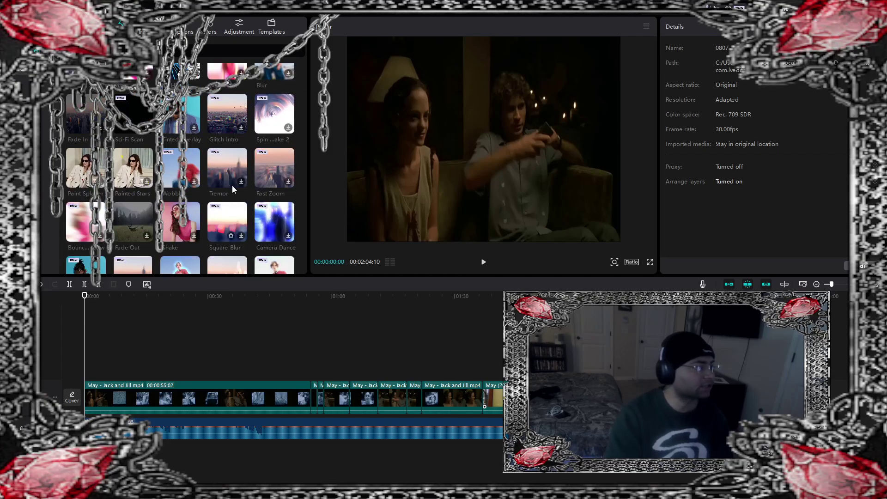
scroll(171, 128, up, 1)
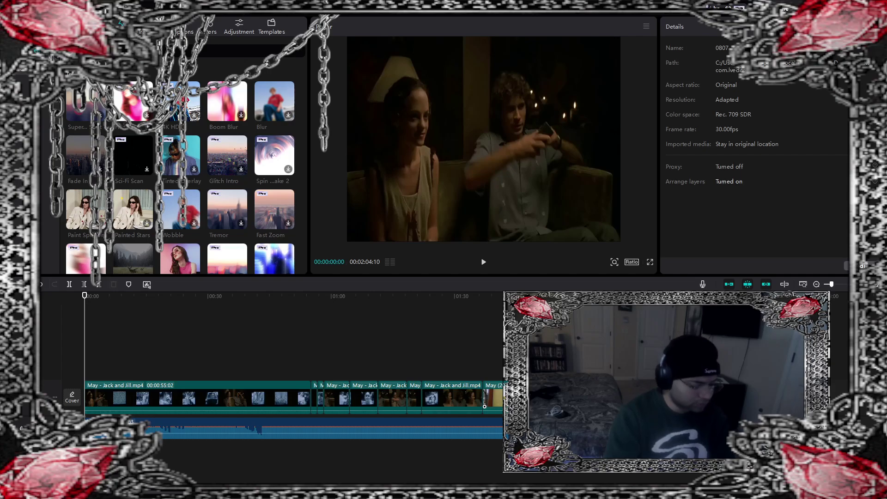
click(185, 50)
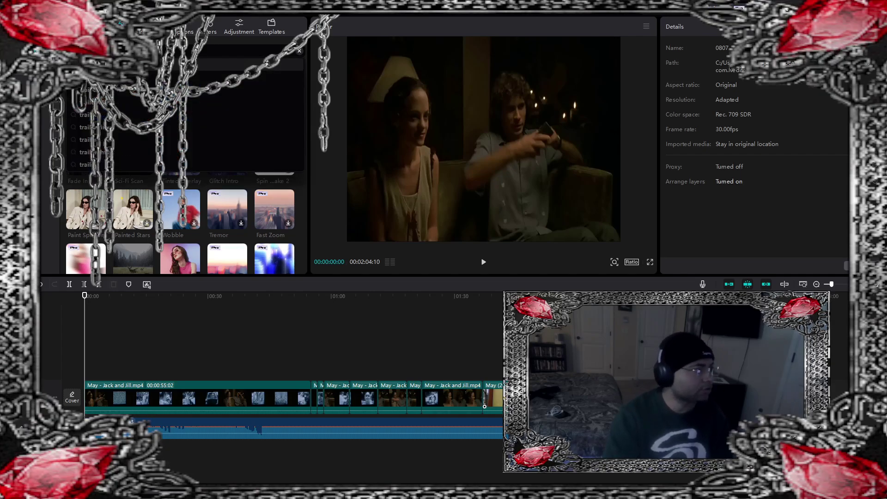
key(Return)
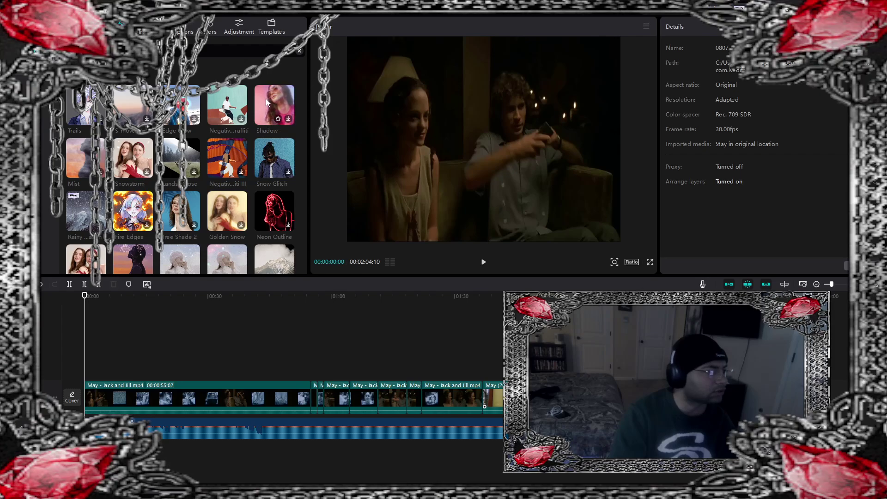
Step: Try the Shadow effect at the start of the timeline, preview it briefly and delete it
drag(266, 100, 85, 371)
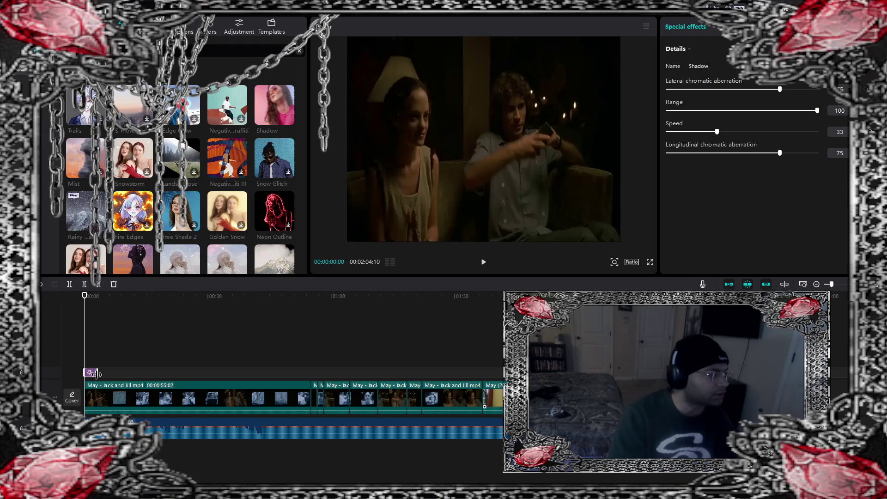
click(488, 263)
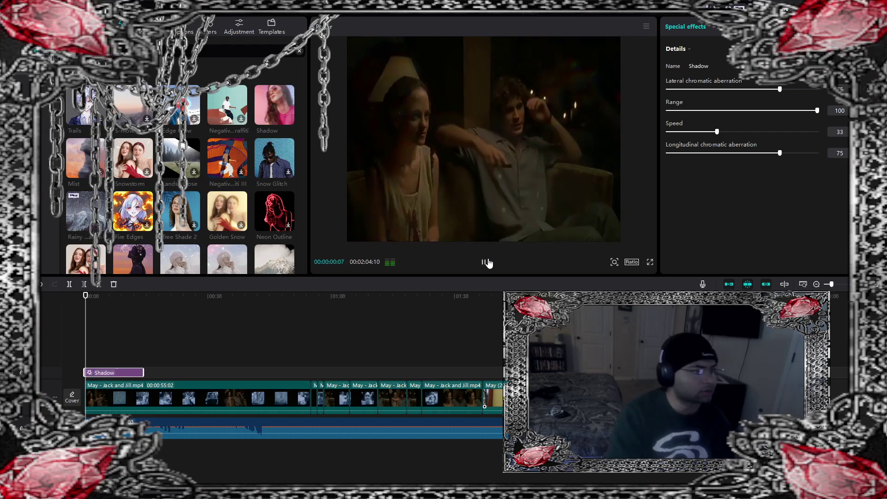
click(488, 263)
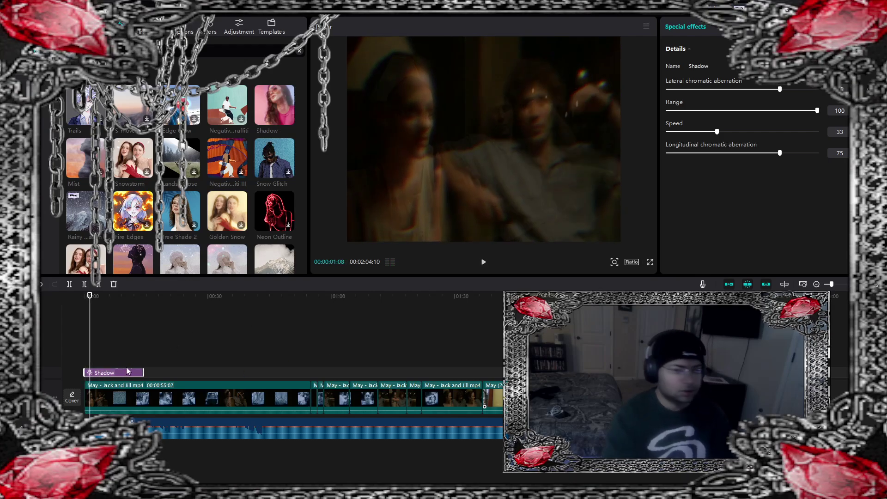
key(Delete)
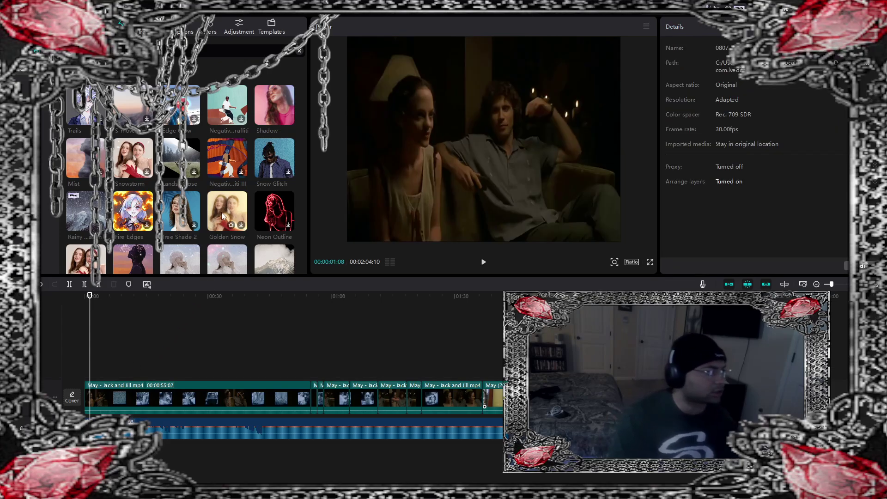
Step: Browse further through the effect results, place Shadow Flow above the start of the first clip and preview it from the beginning
scroll(278, 212, down, 3)
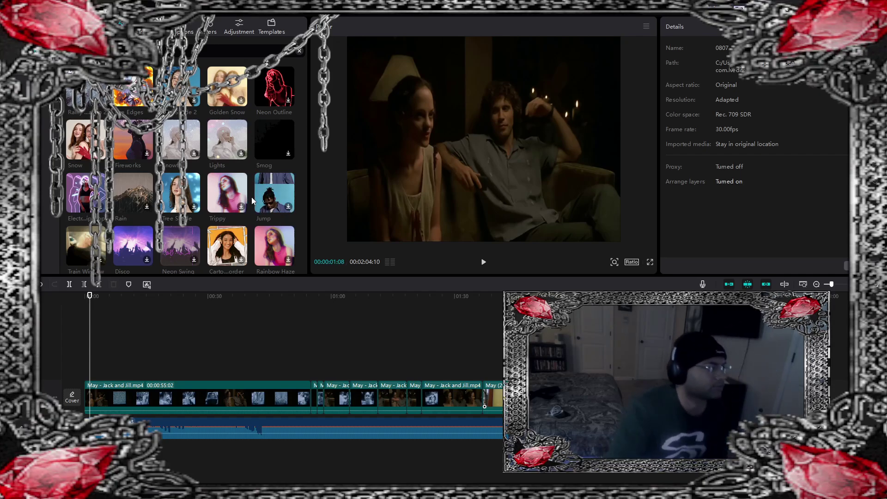
scroll(252, 197, down, 2)
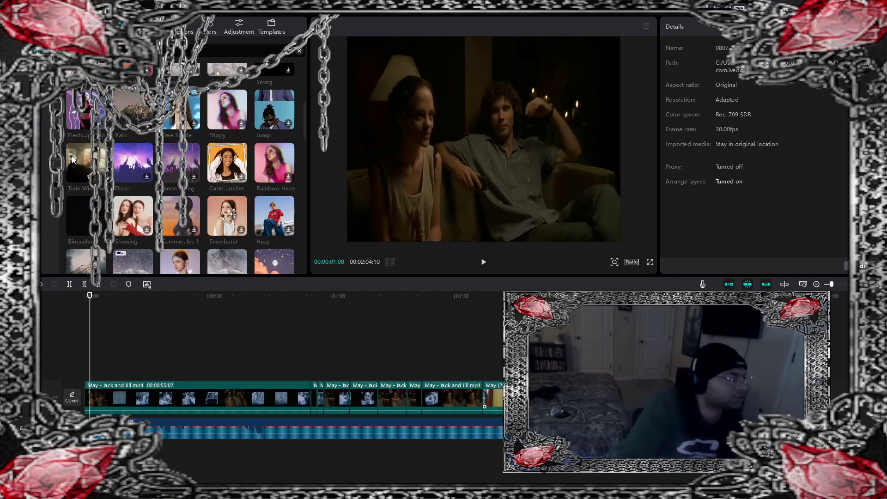
scroll(189, 165, down, 2)
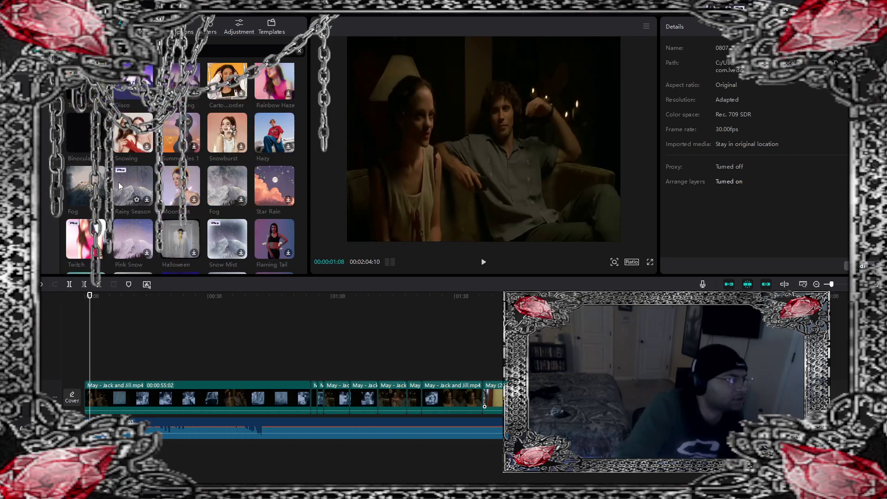
scroll(245, 203, down, 1)
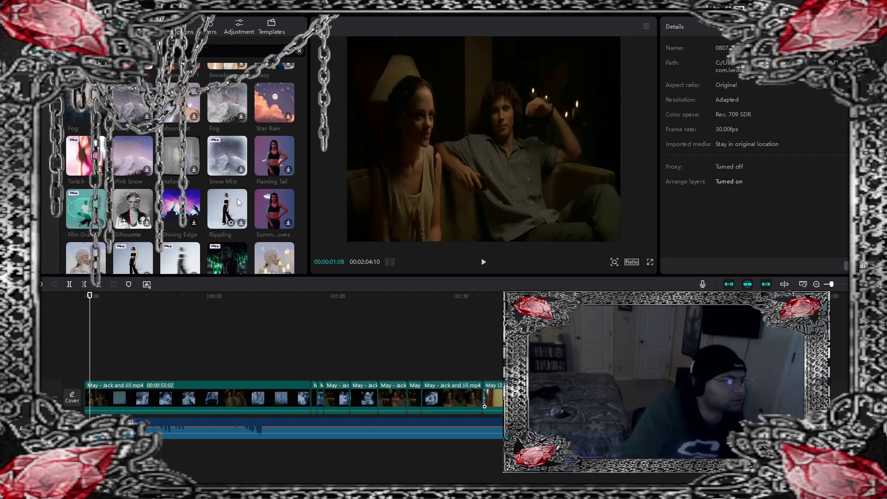
scroll(245, 198, down, 3)
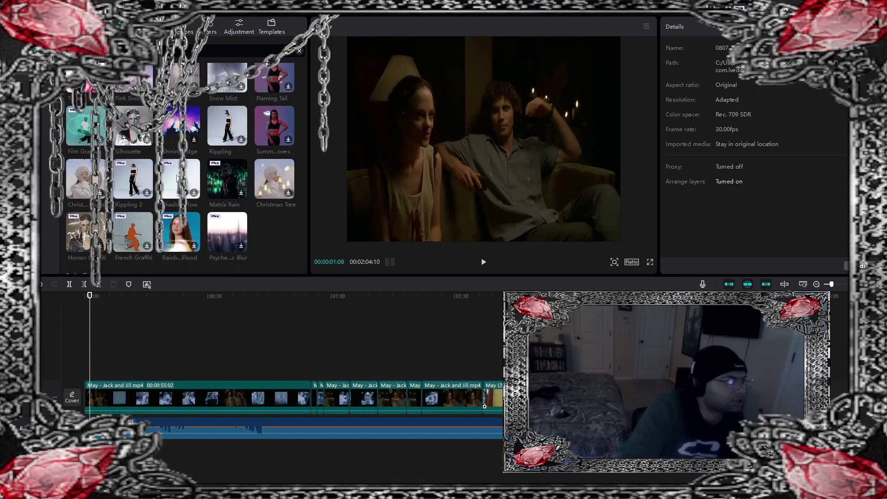
drag(193, 179, 84, 376)
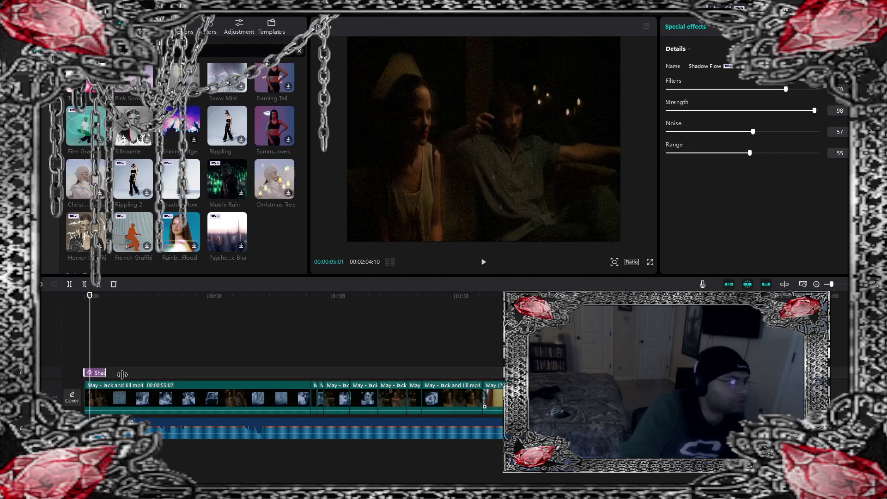
drag(91, 298, 84, 298)
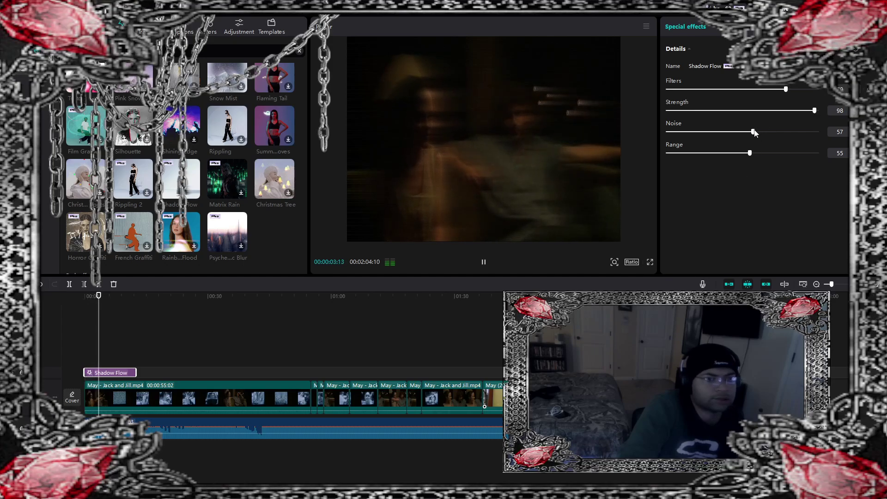
Step: Set the Shadow Flow effect's Filters to minimum, Noise to 0, Range to 20 and Strength to 35
drag(754, 132, 621, 131)
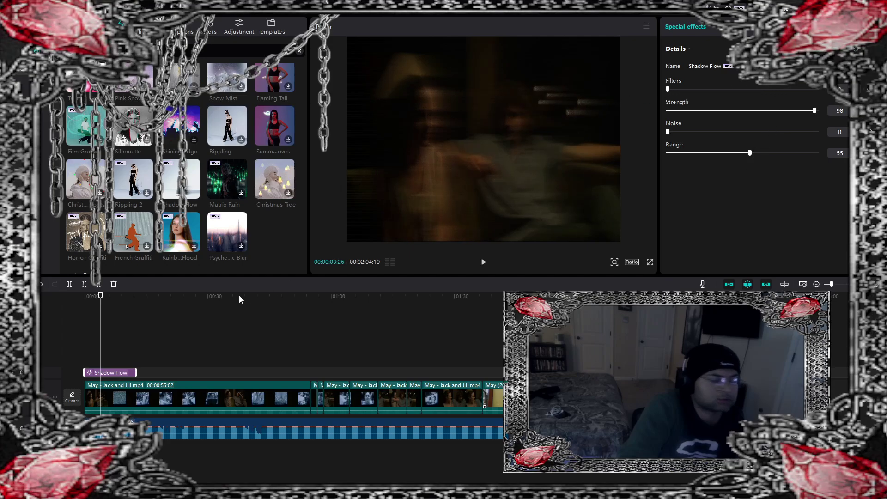
drag(99, 295, 85, 295)
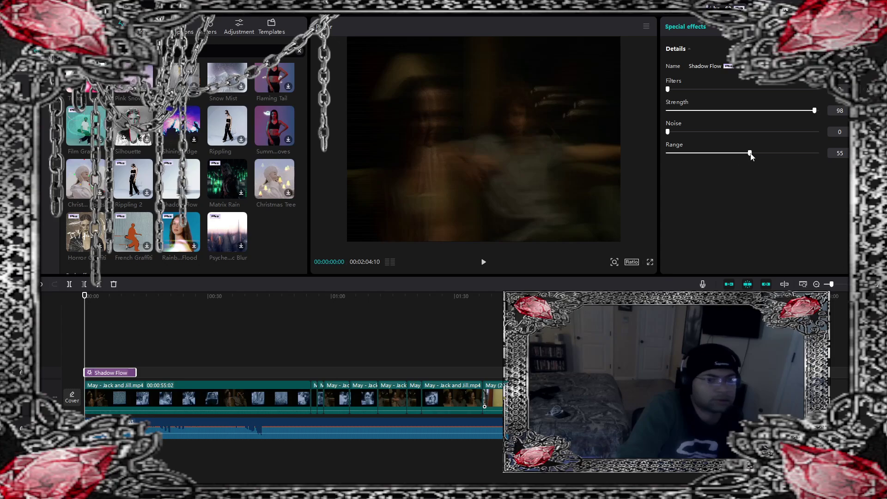
drag(750, 154, 697, 154)
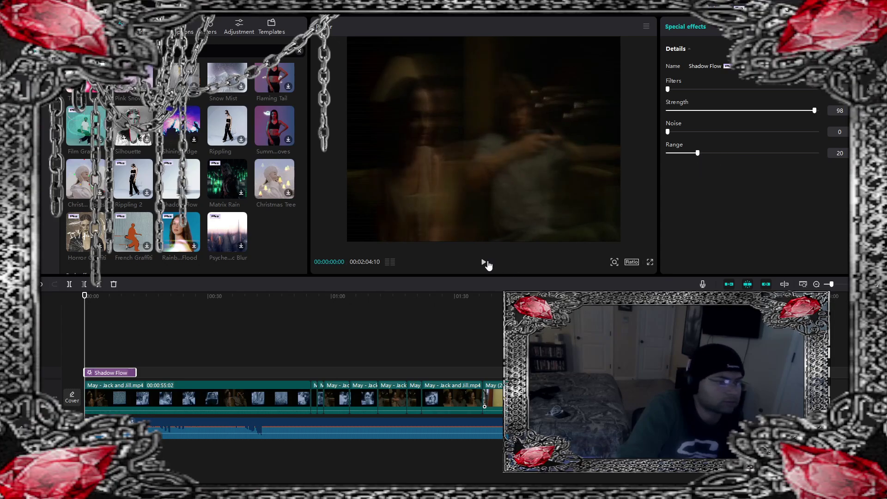
click(483, 262)
click(485, 262)
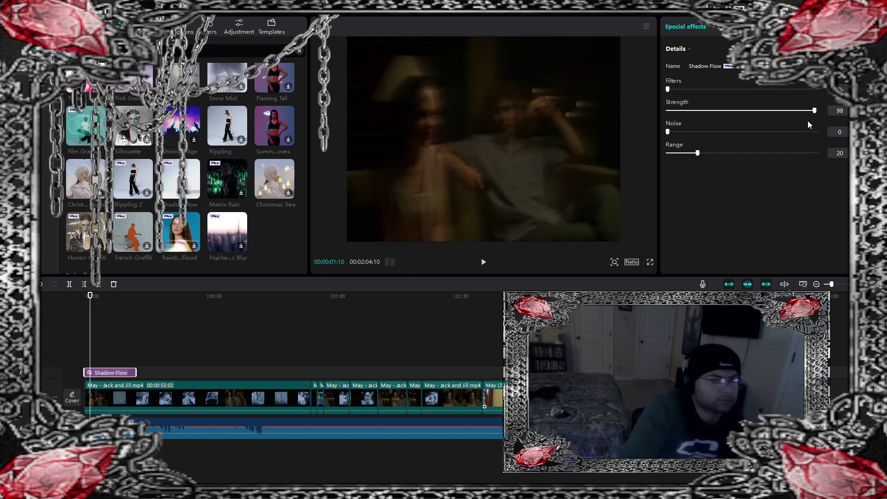
drag(813, 111, 703, 111)
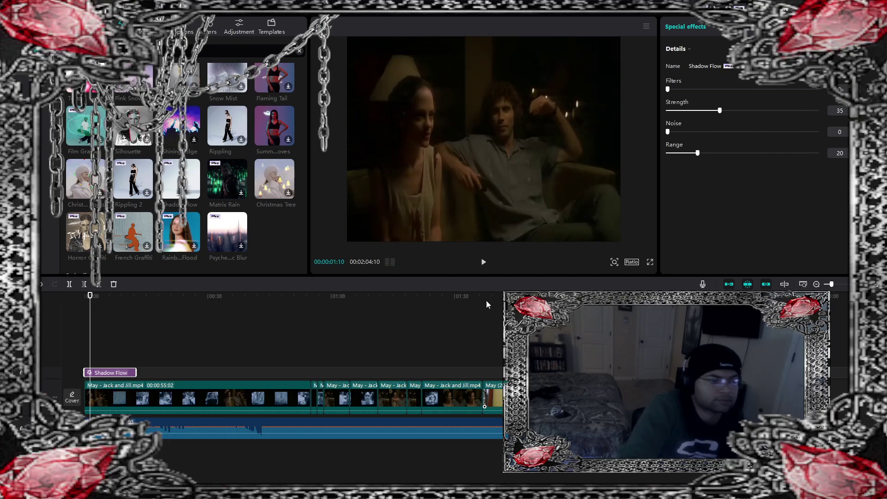
Step: Play the video from the start with the adjusted Shadow Flow effect and delete the effect at 00:00:07:12
key(Home)
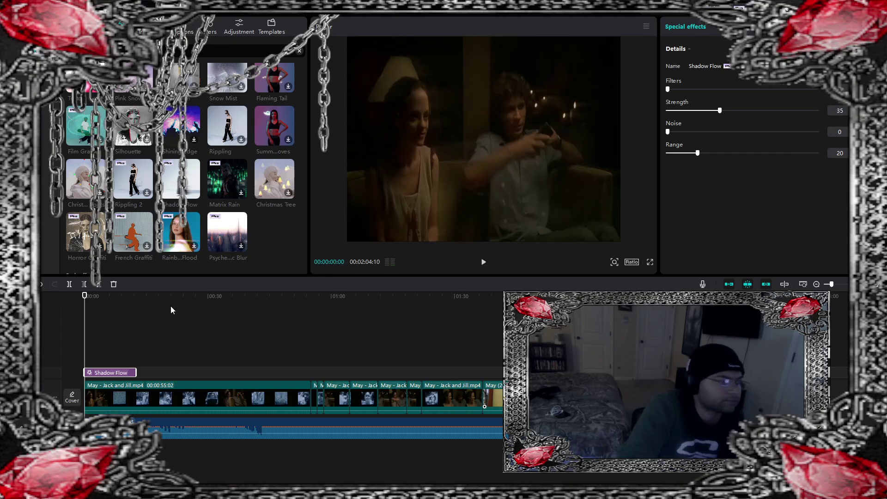
click(480, 262)
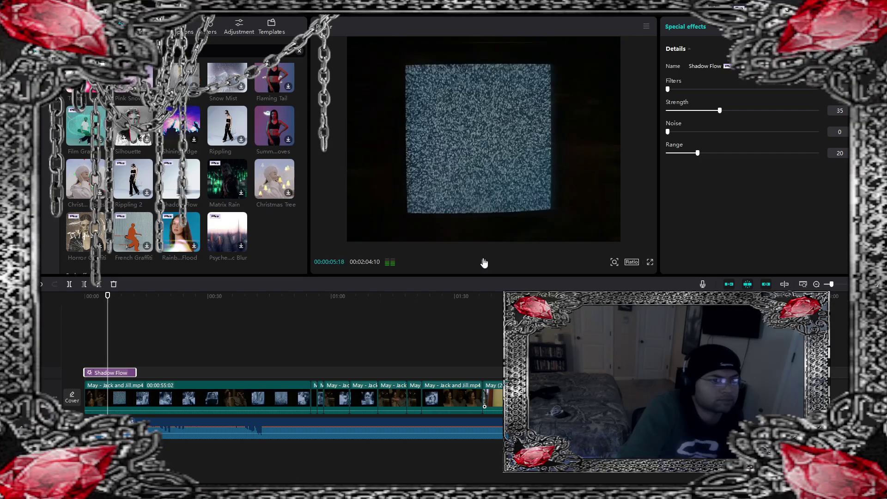
click(484, 262)
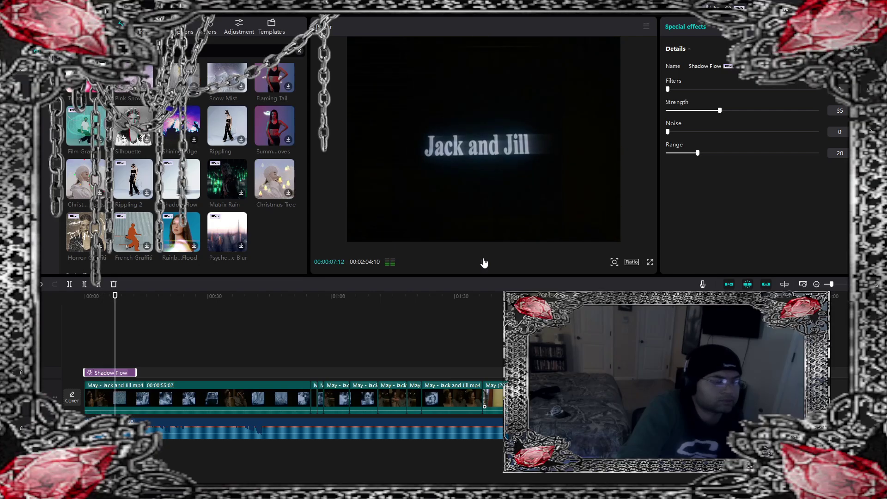
key(Delete)
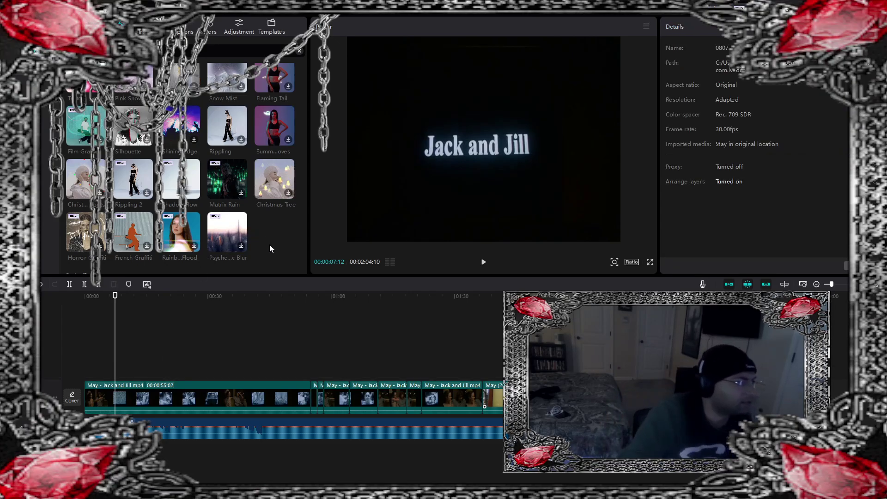
Step: Look back through the effect search results, clear the search and return to the full effects library
scroll(258, 226, up, 3)
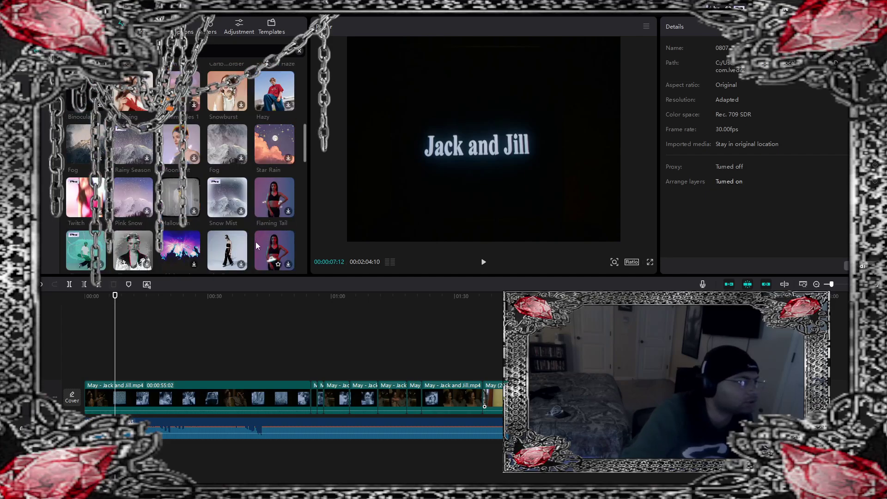
scroll(257, 241, up, 3)
scroll(256, 219, up, 1)
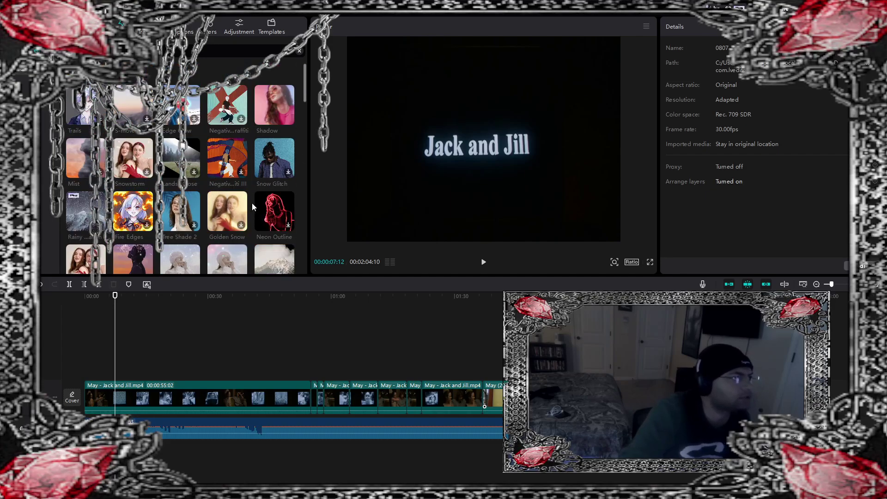
click(299, 51)
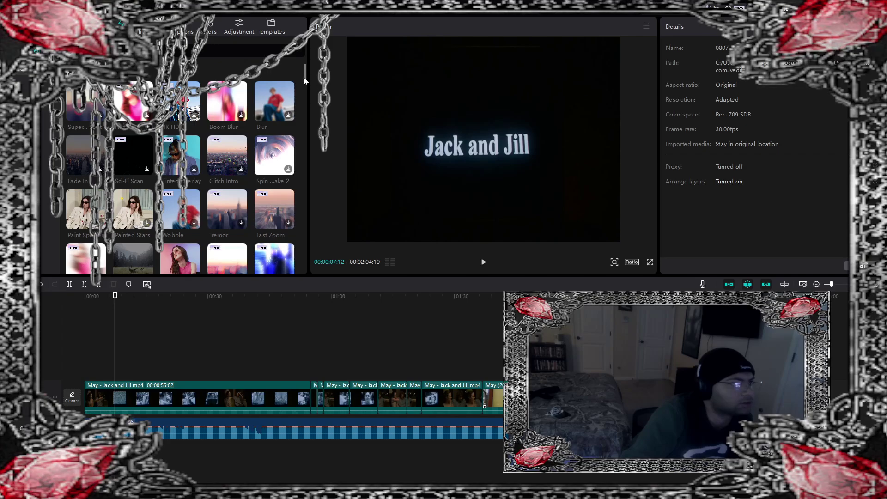
click(141, 32)
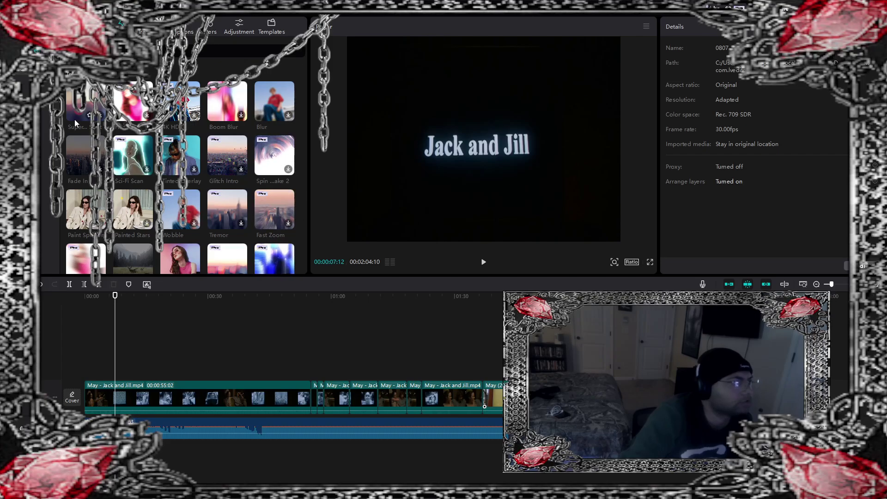
Step: Return the playhead to the start, leave the project for the home page and restart CapCut to complete the 4.1.0 update
drag(117, 296, 84, 296)
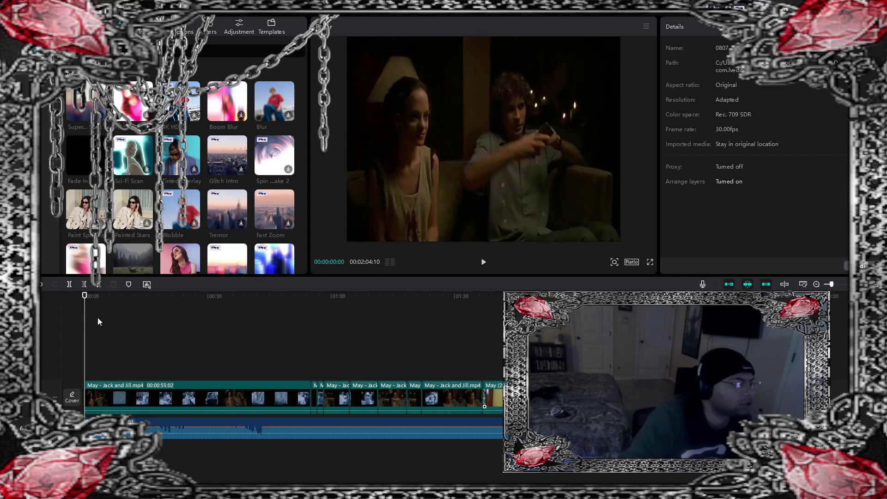
click(146, 387)
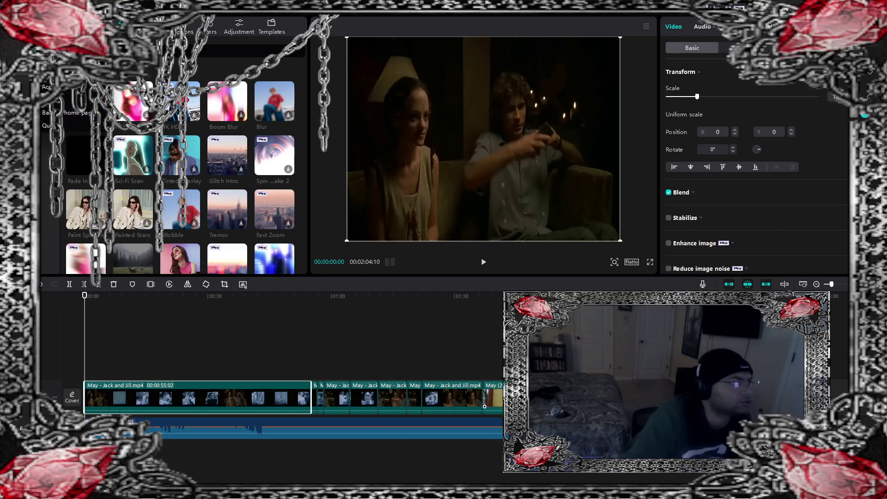
click(78, 112)
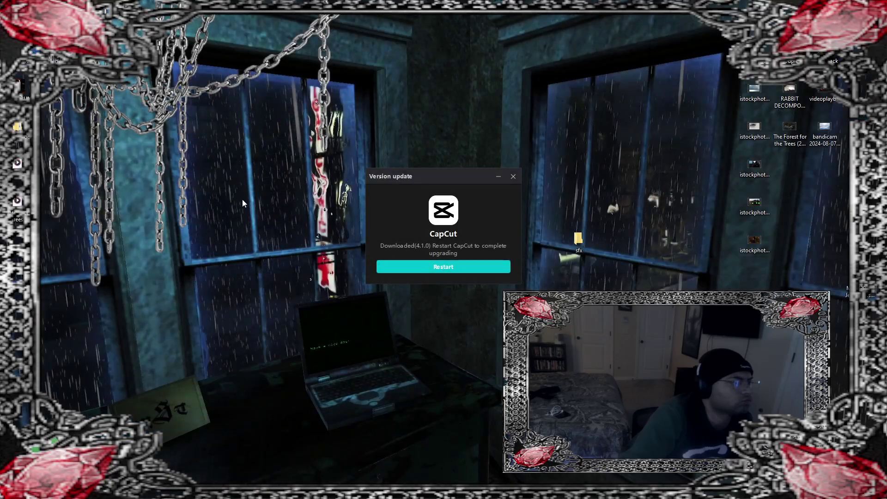
click(350, 250)
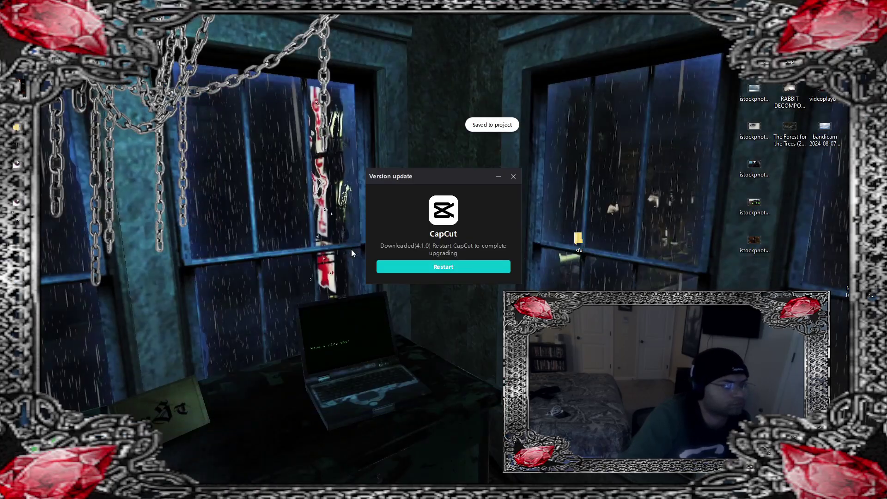
click(454, 267)
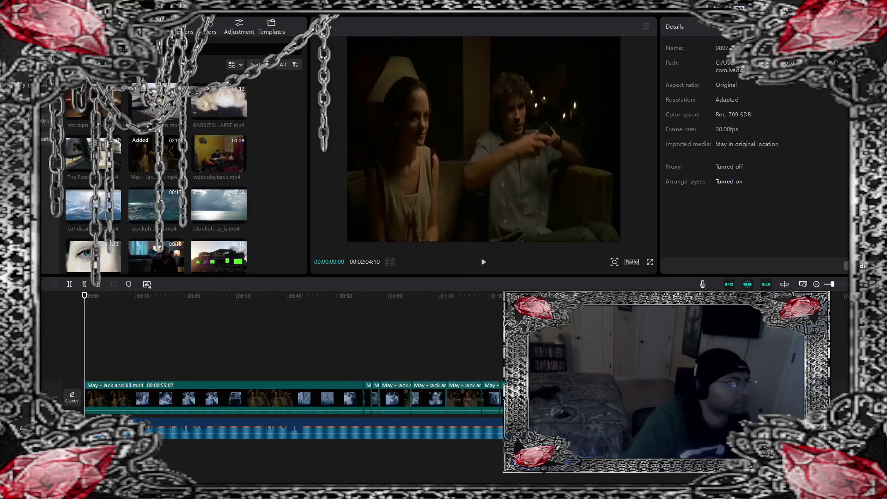
Step: Open the effects library in the project and look through the video effects for one that suits the first clip
click(119, 25)
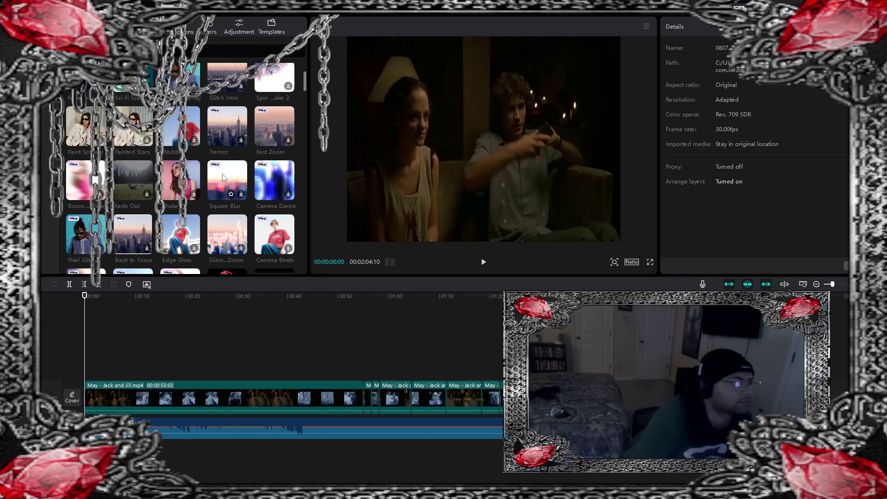
scroll(227, 176, down, 3)
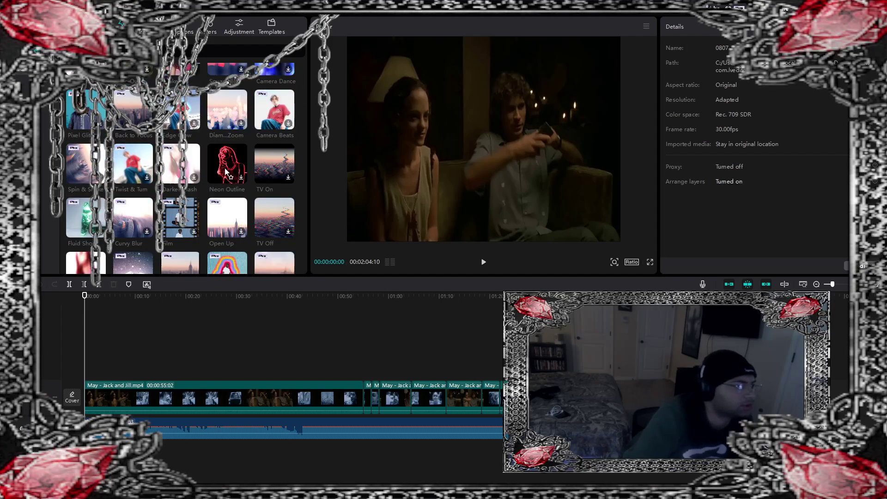
scroll(226, 172, down, 2)
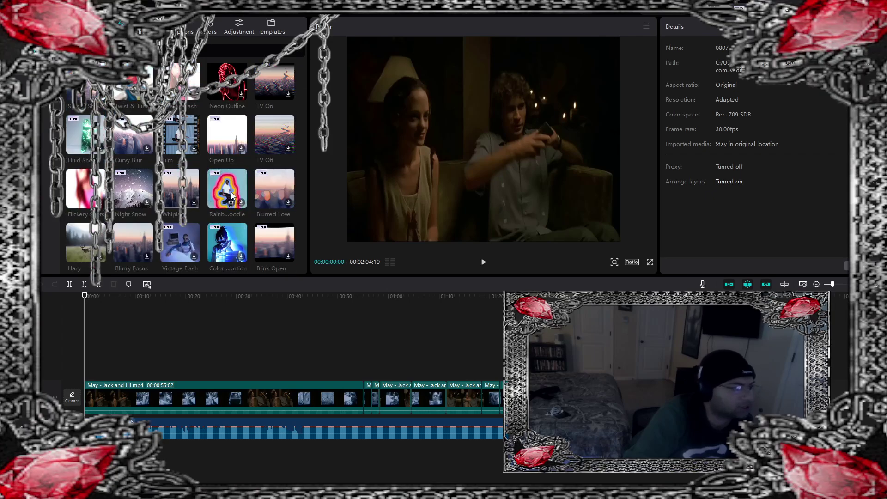
scroll(232, 192, down, 2)
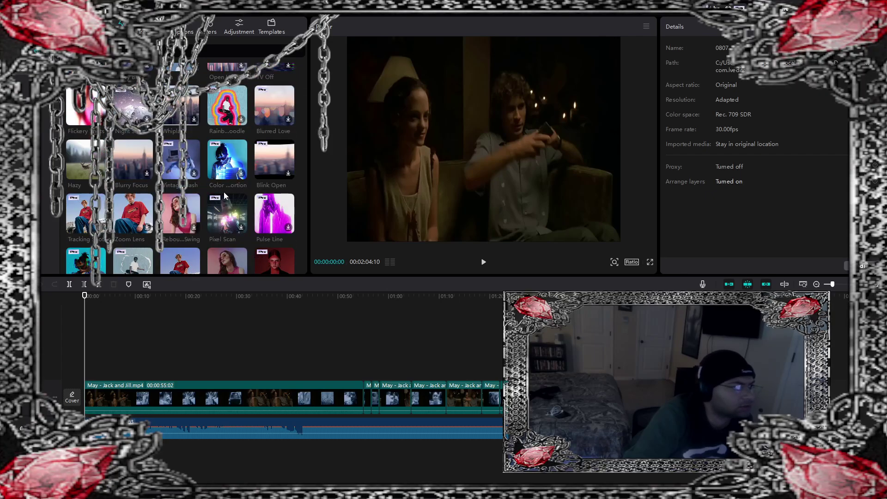
scroll(224, 193, down, 2)
scroll(232, 211, down, 1)
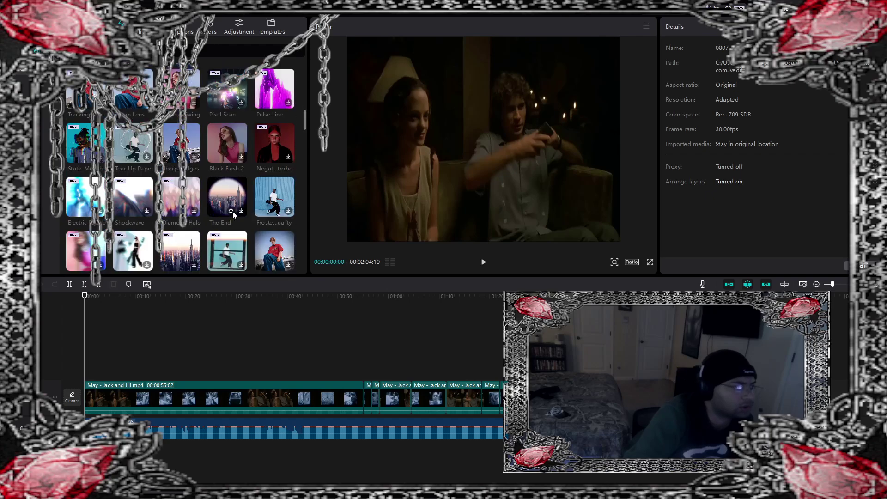
scroll(233, 215, down, 3)
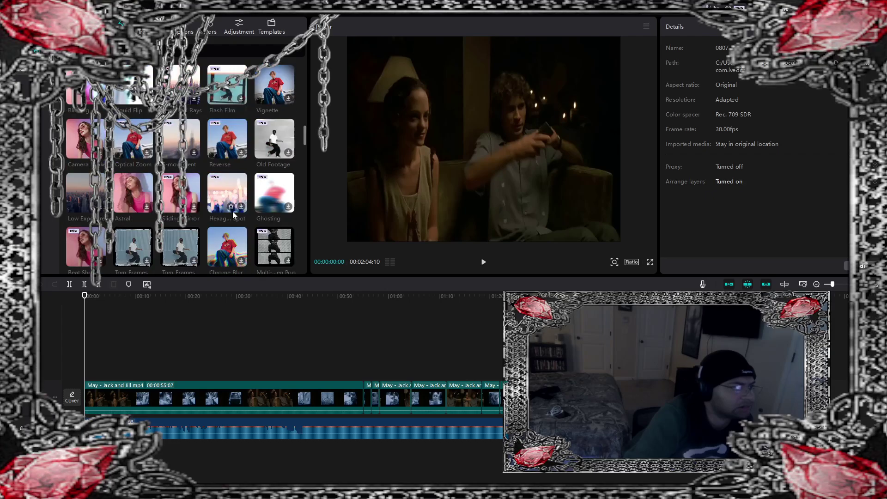
scroll(232, 211, down, 2)
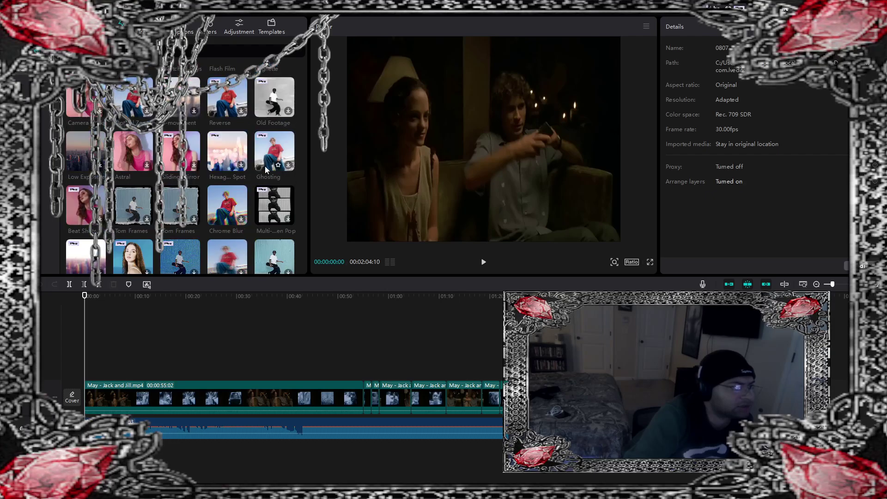
scroll(265, 165, down, 1)
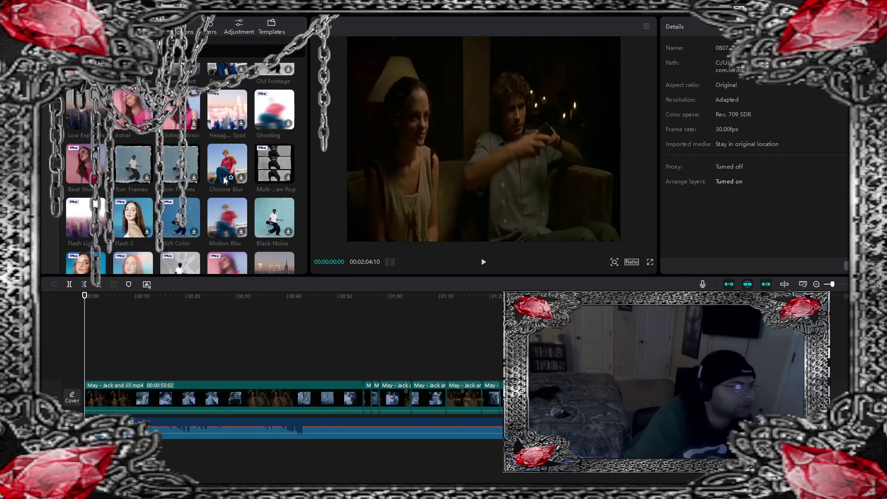
scroll(225, 180, down, 1)
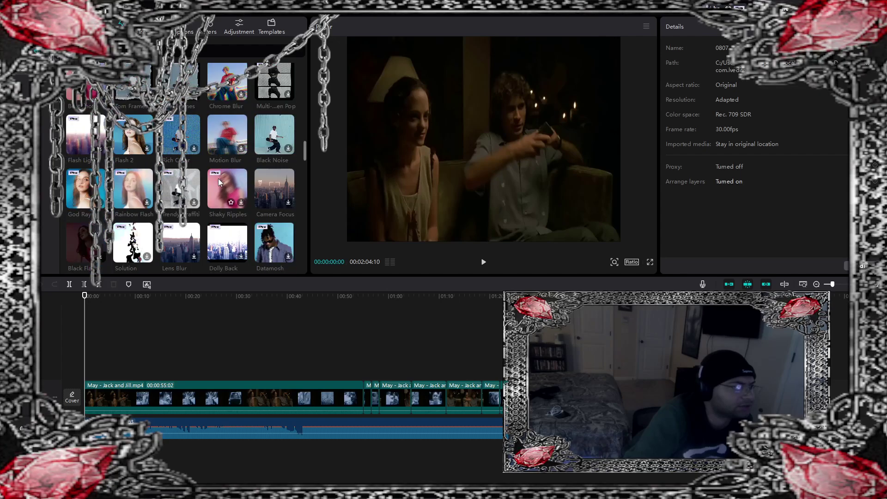
scroll(218, 181, down, 1)
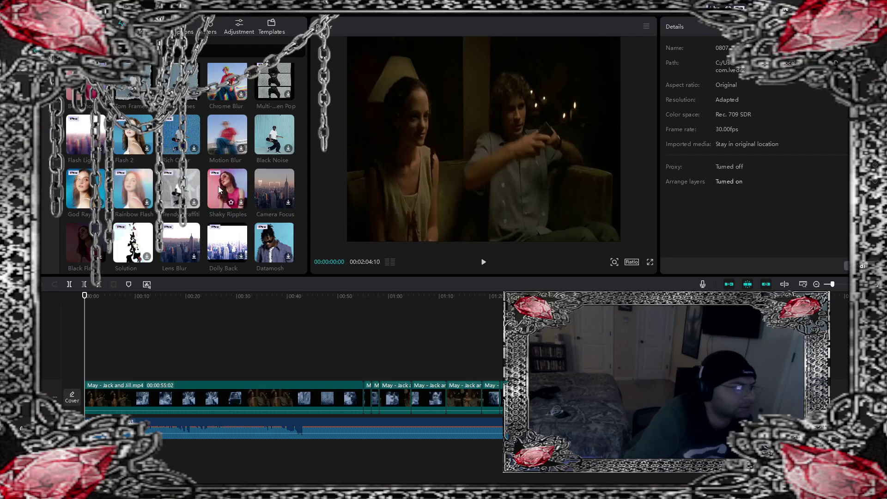
scroll(218, 186, down, 2)
scroll(221, 189, down, 1)
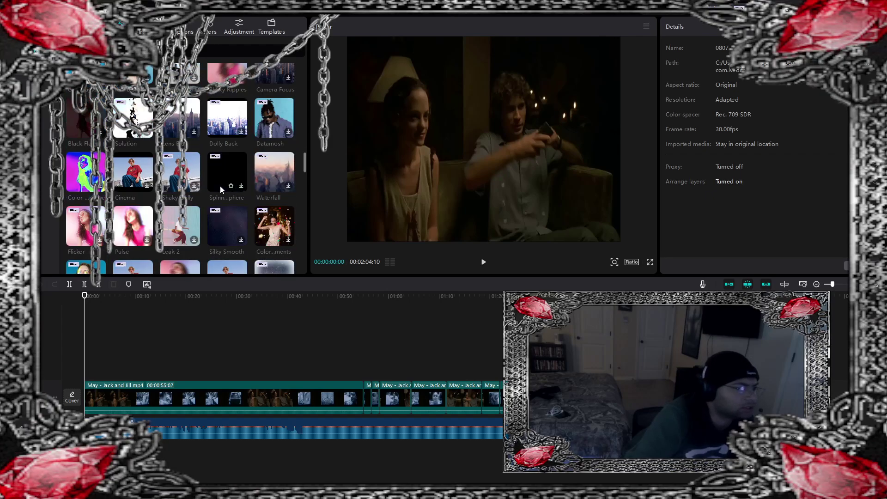
scroll(224, 173, down, 2)
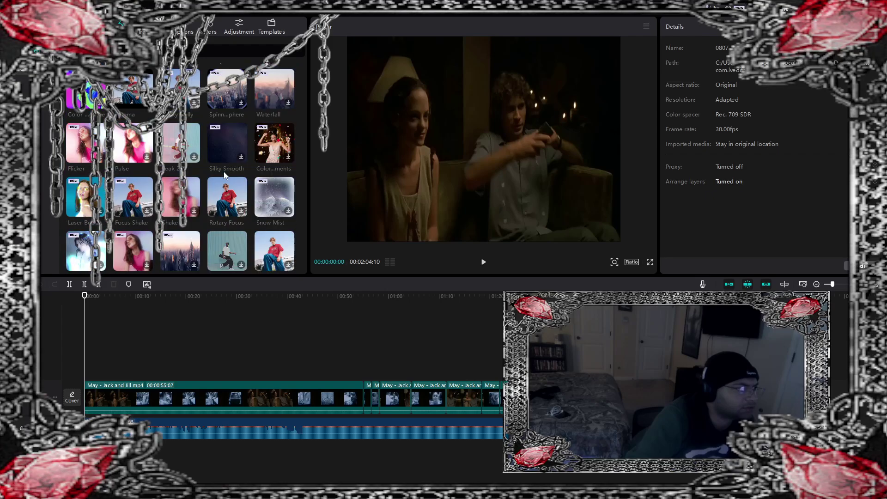
scroll(223, 171, down, 2)
scroll(225, 174, down, 1)
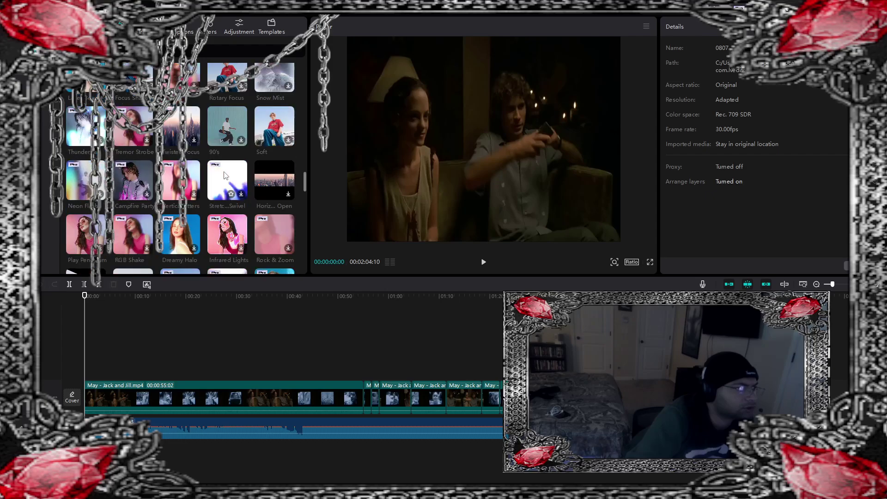
scroll(225, 174, down, 2)
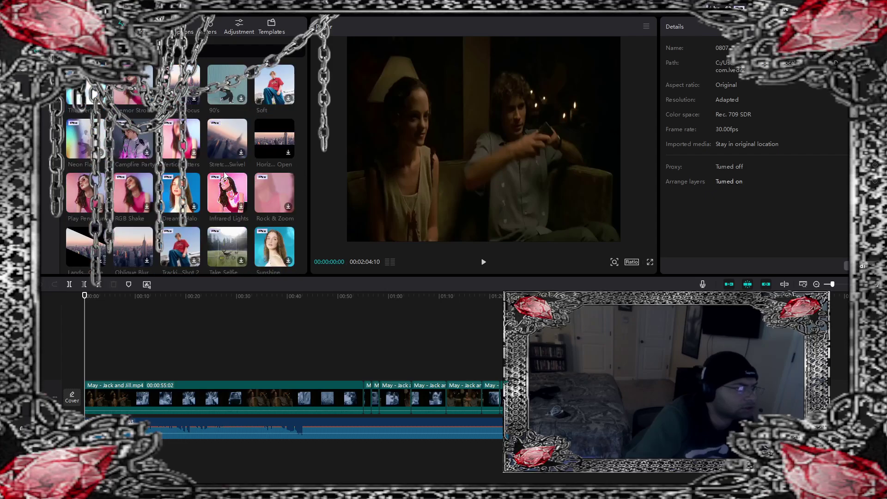
scroll(224, 174, down, 1)
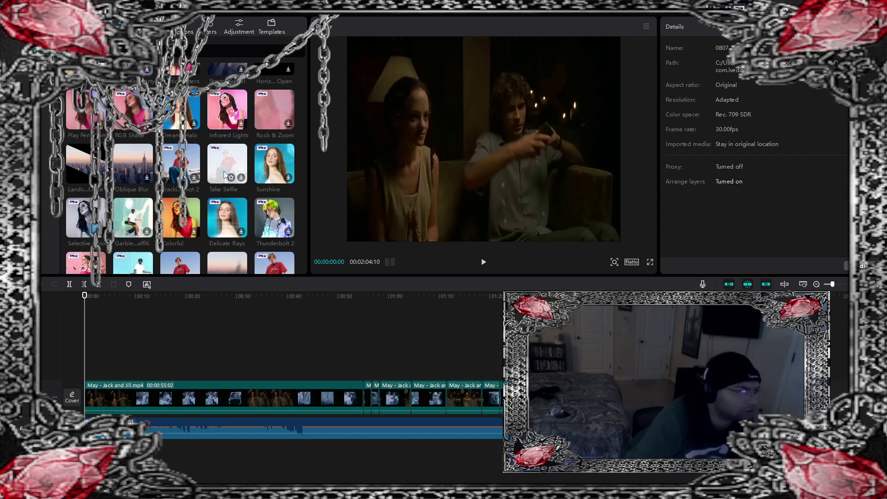
scroll(225, 175, down, 1)
scroll(224, 175, down, 1)
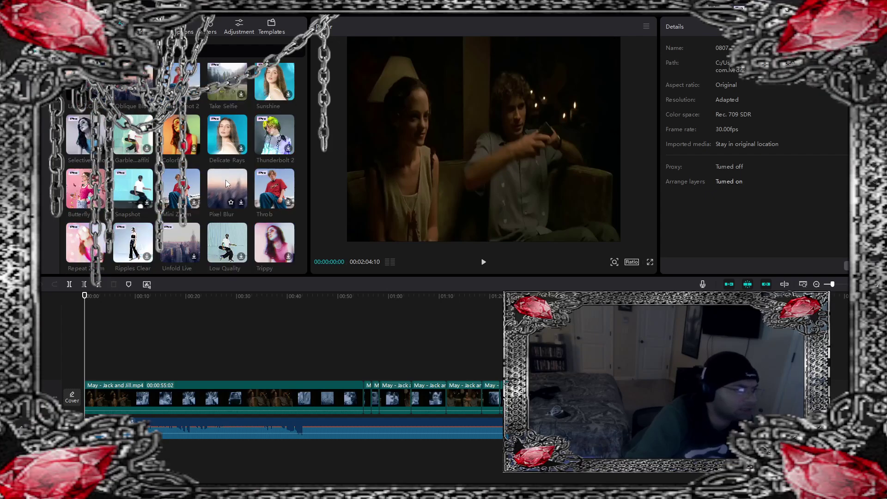
scroll(225, 178, down, 3)
scroll(227, 183, down, 1)
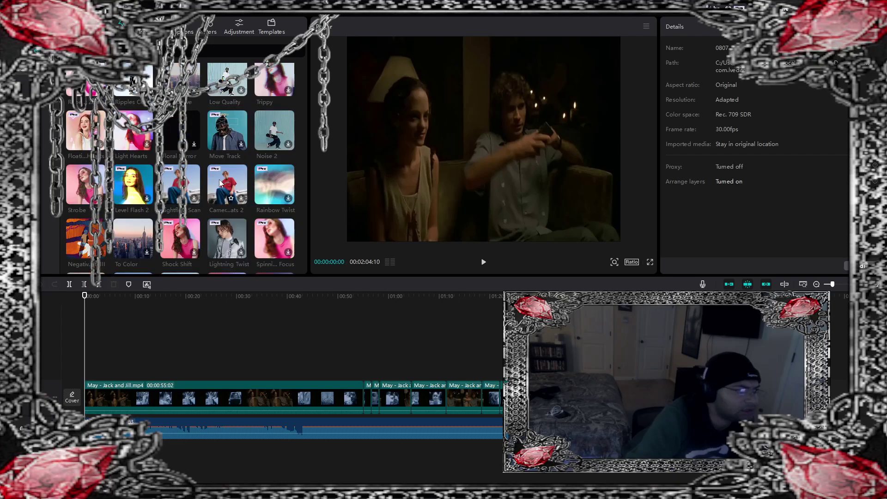
scroll(236, 187, down, 1)
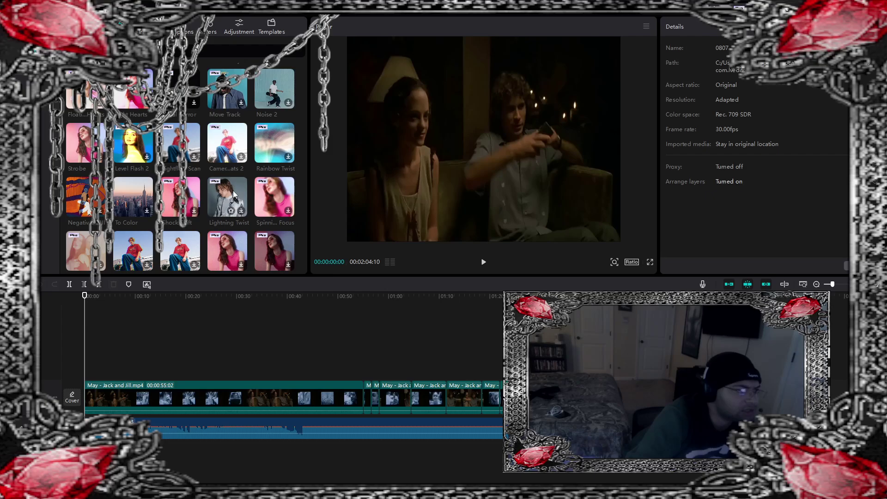
scroll(232, 190, down, 1)
scroll(234, 204, down, 2)
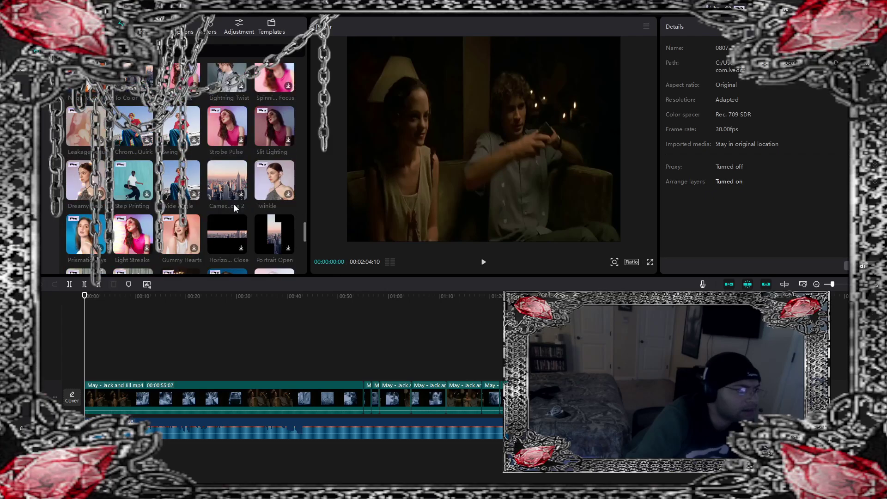
scroll(234, 205, down, 1)
scroll(231, 199, down, 1)
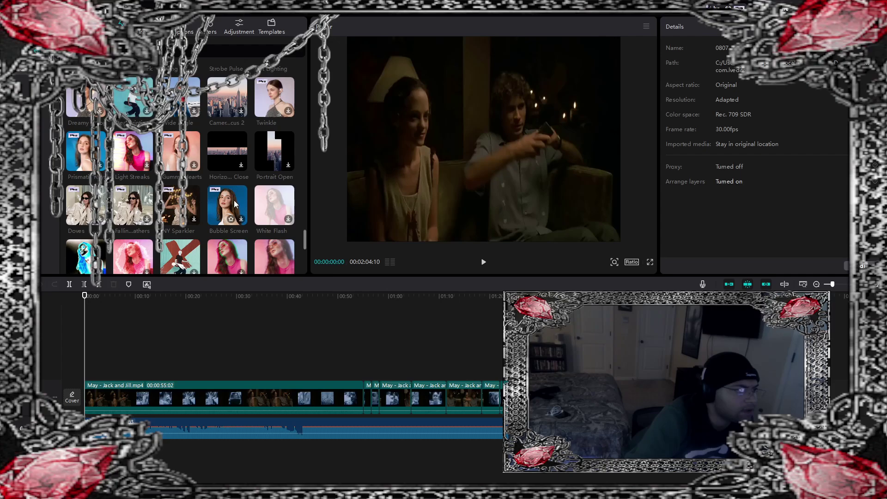
scroll(220, 202, down, 2)
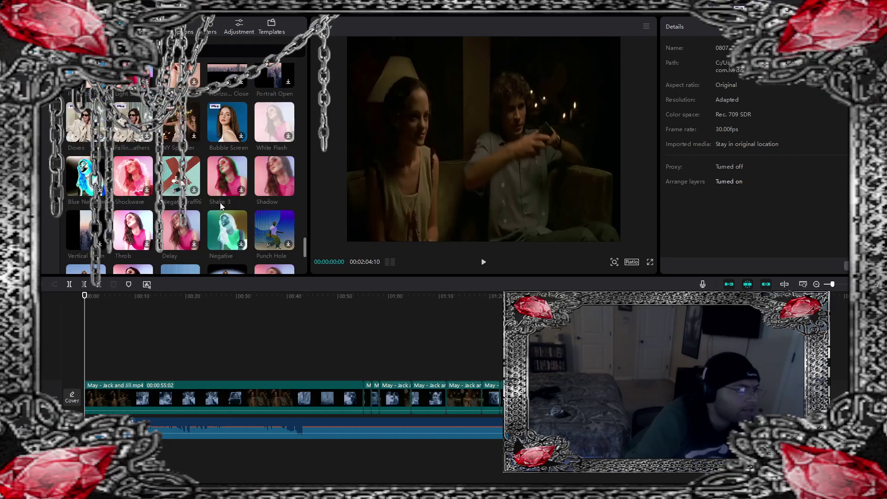
Step: Place the Delay effect above the start of the first clip, stretch it just past the 20-second mark and play it from the beginning
mouse_move(258, 187)
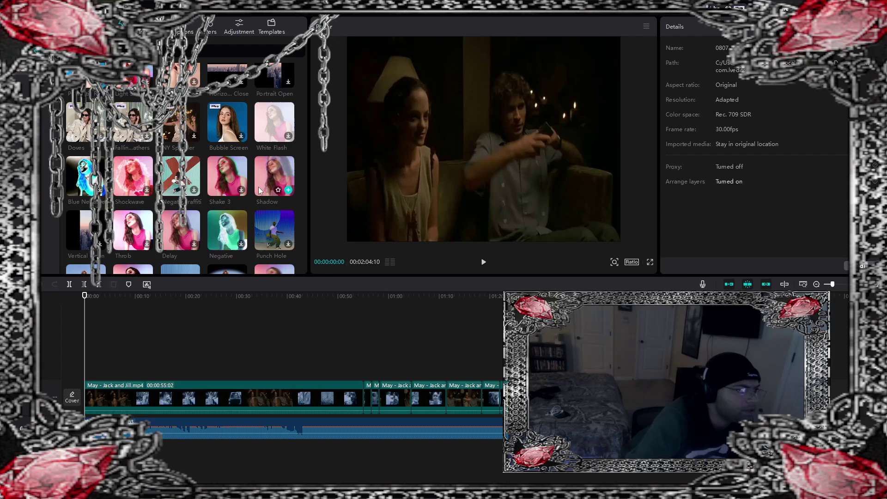
scroll(248, 190, down, 1)
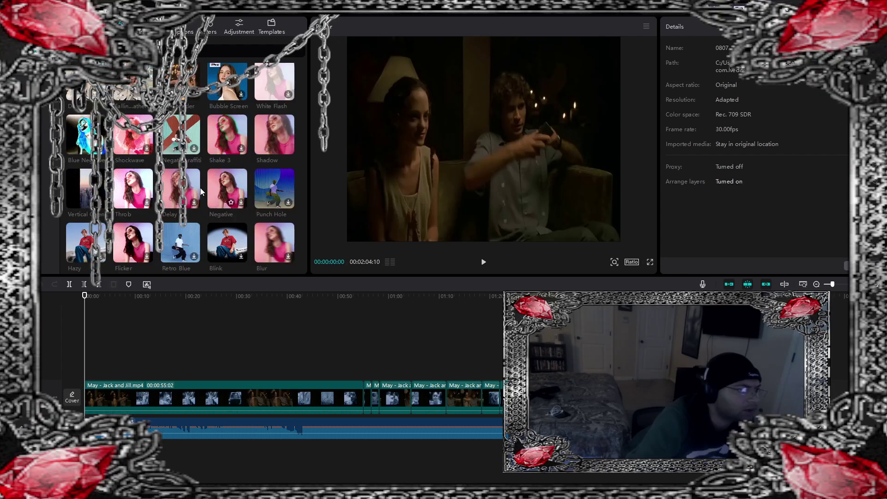
drag(226, 189, 85, 372)
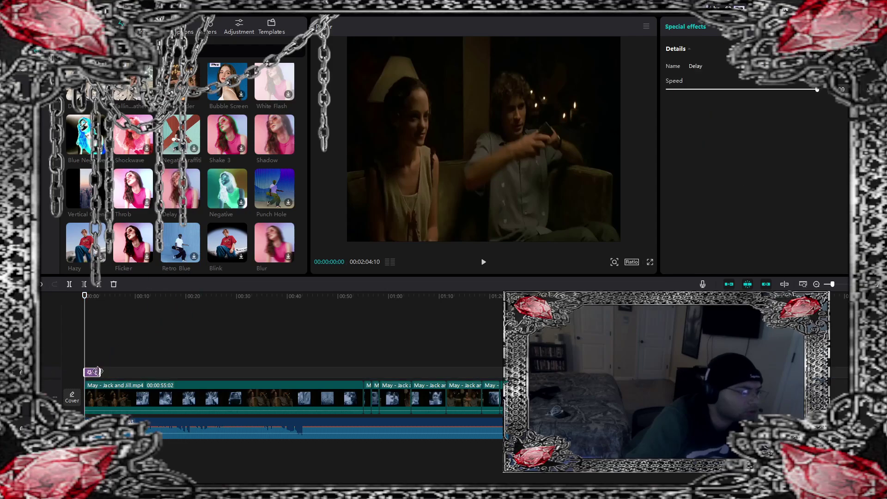
click(481, 263)
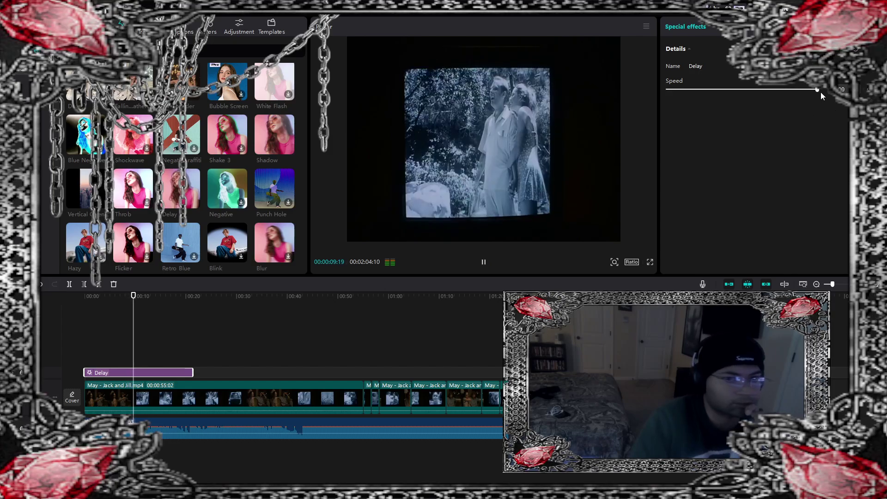
Step: Try a lower Speed on the Delay effect, play it from the start and restore the original Speed
drag(820, 92, 811, 92)
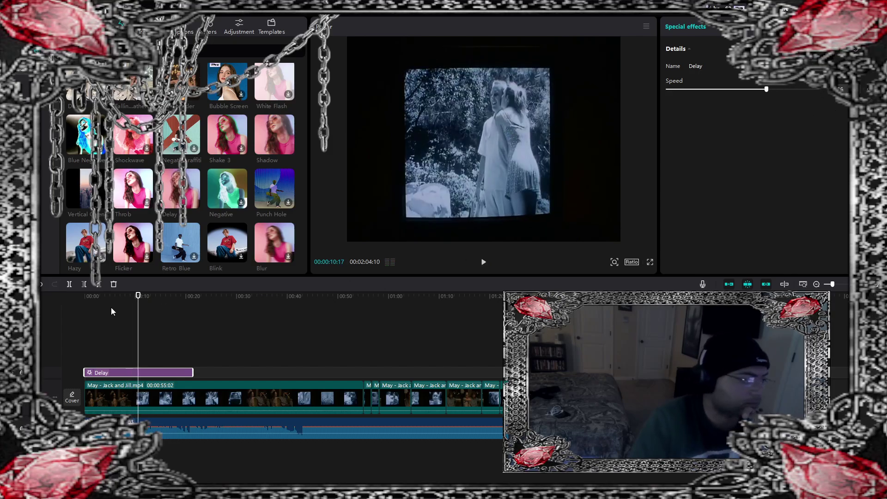
drag(137, 298, 85, 296)
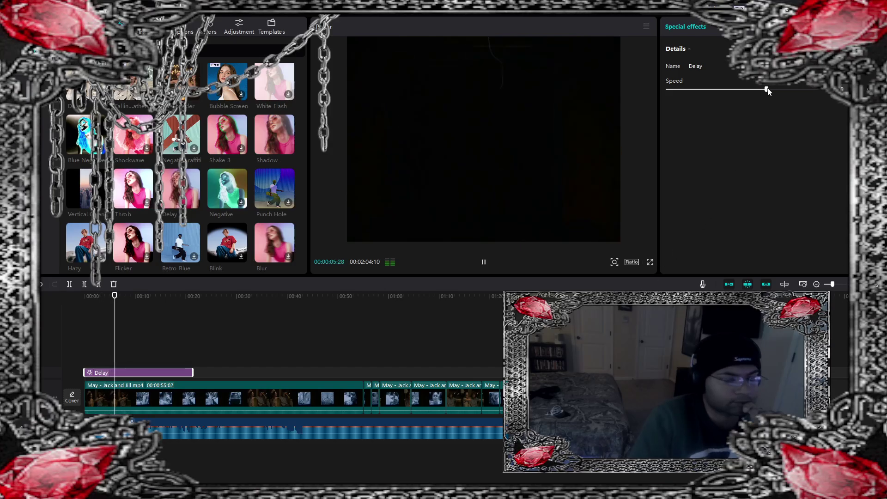
drag(767, 90, 762, 90)
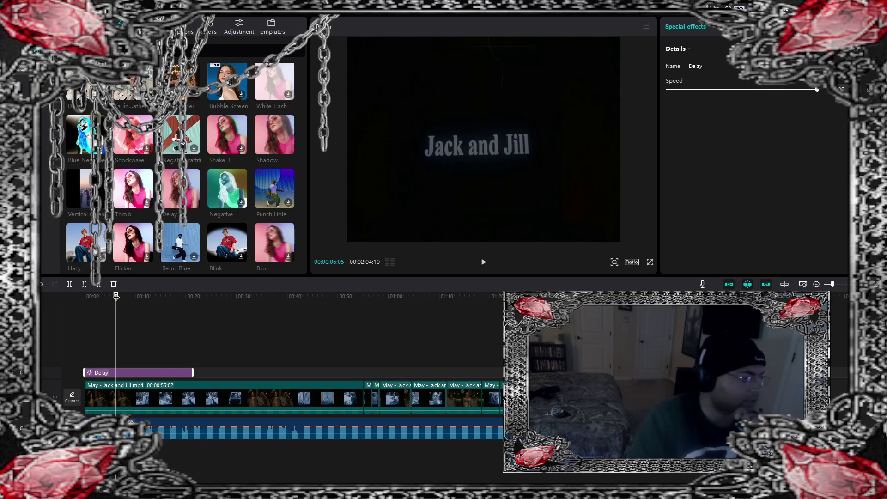
Step: Stretch the Delay effect along the timeline to cover all the video clips and play a short stretch of it
drag(116, 296, 85, 296)
drag(193, 370, 714, 373)
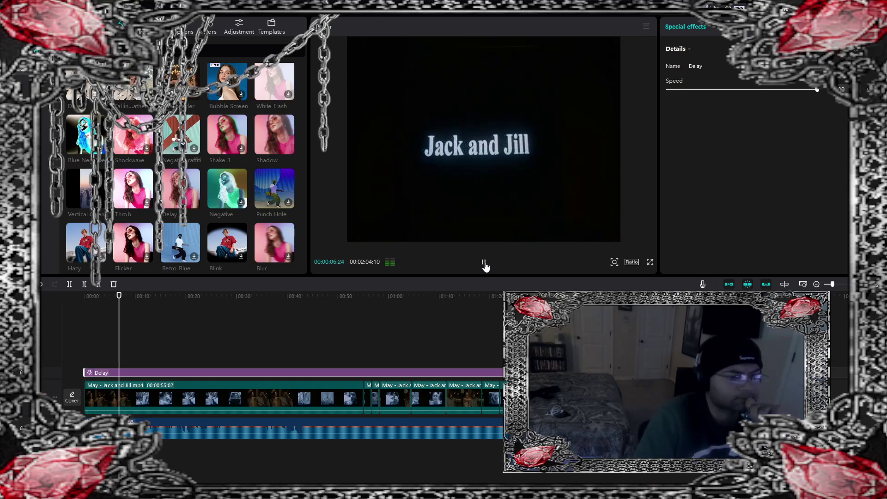
right_click(232, 373)
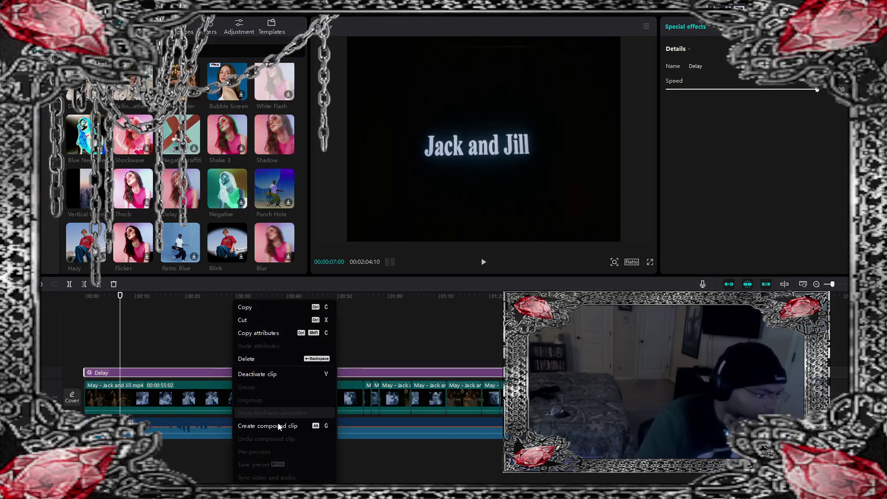
mouse_move(272, 490)
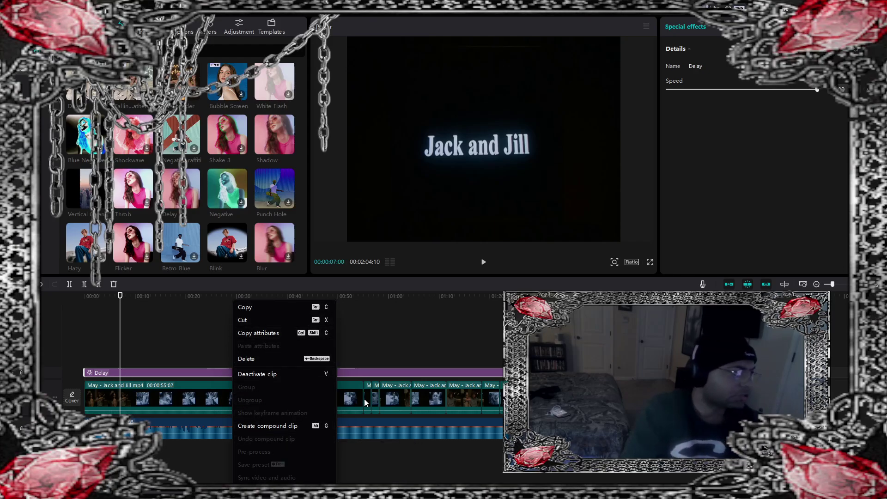
click(173, 336)
Step: Replace the Delay effect with the Unreal video effect over the whole timeline and play it from the beginning
scroll(226, 221, down, 2)
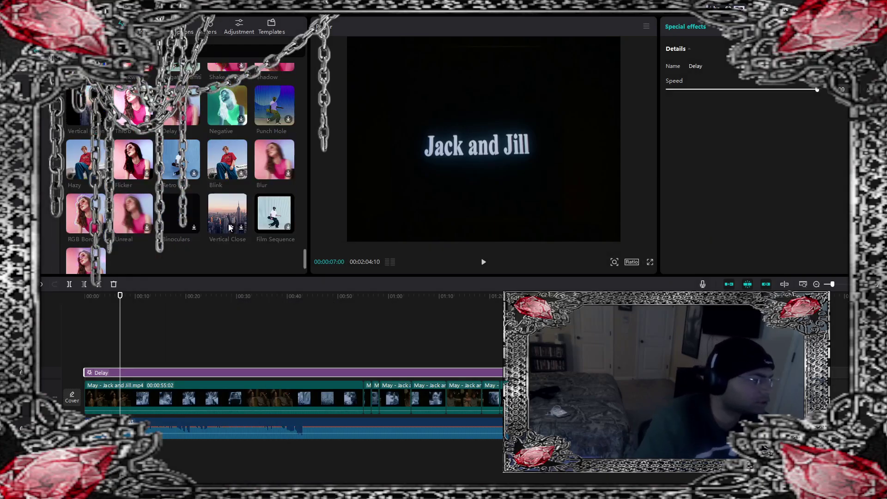
scroll(201, 252, down, 1)
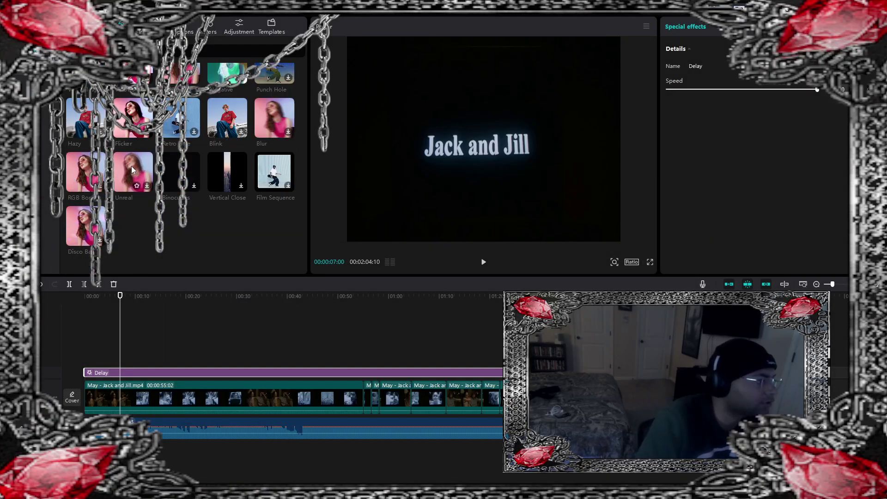
drag(131, 165, 758, 372)
drag(119, 298, 85, 296)
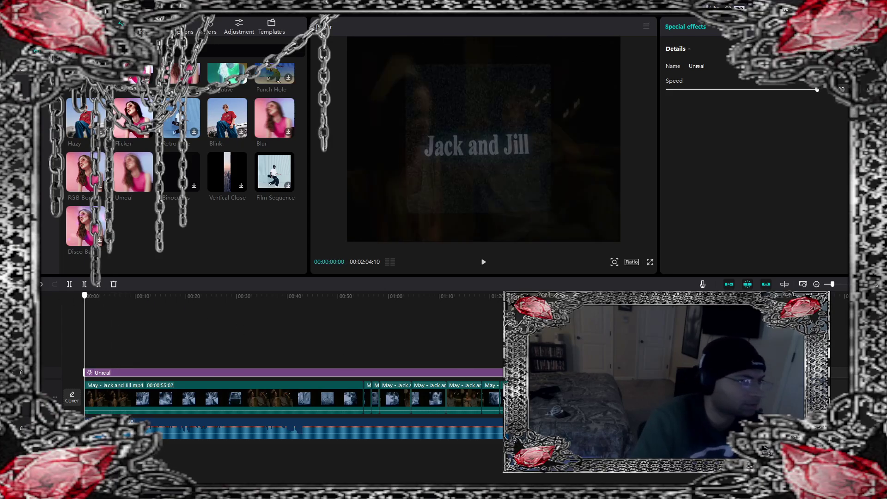
click(483, 262)
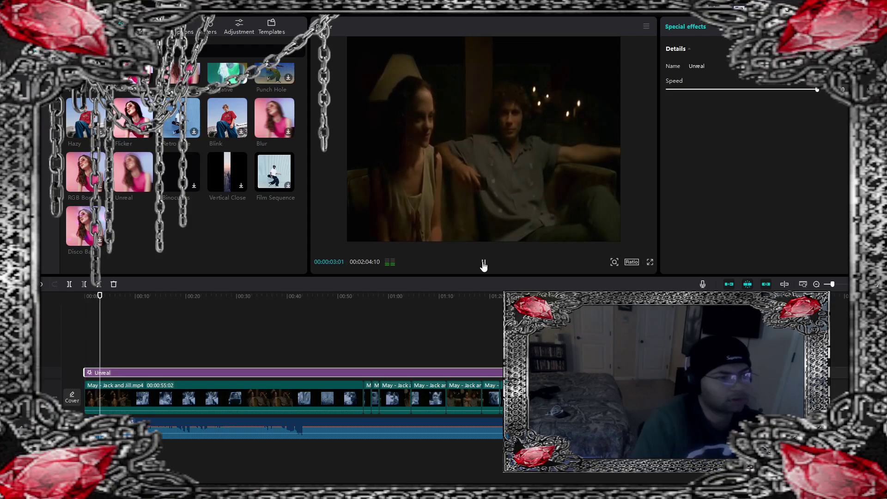
Step: Try a lower Speed on the Unreal effect, restore the original Speed and play the opening again from the start
click(768, 89)
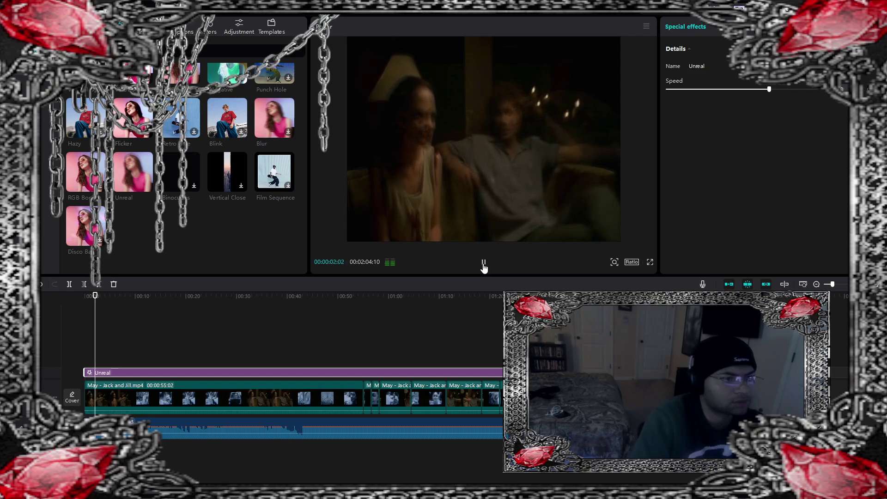
drag(771, 90, 817, 89)
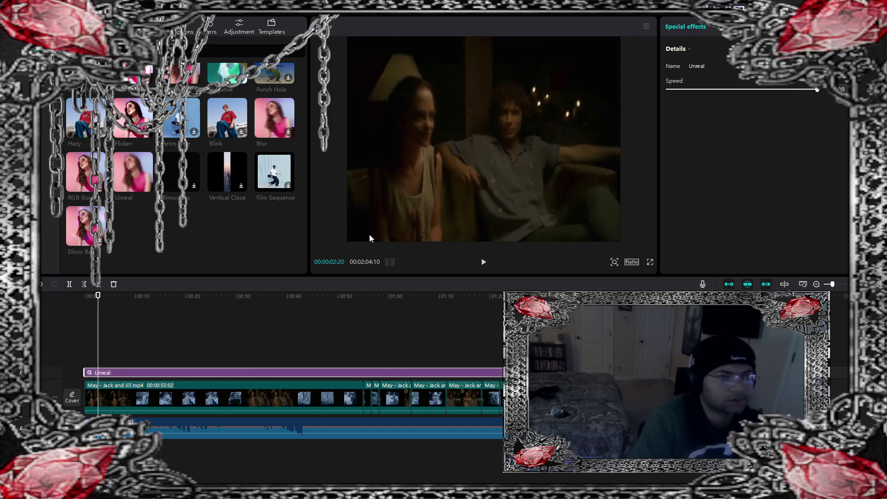
drag(97, 296, 84, 296)
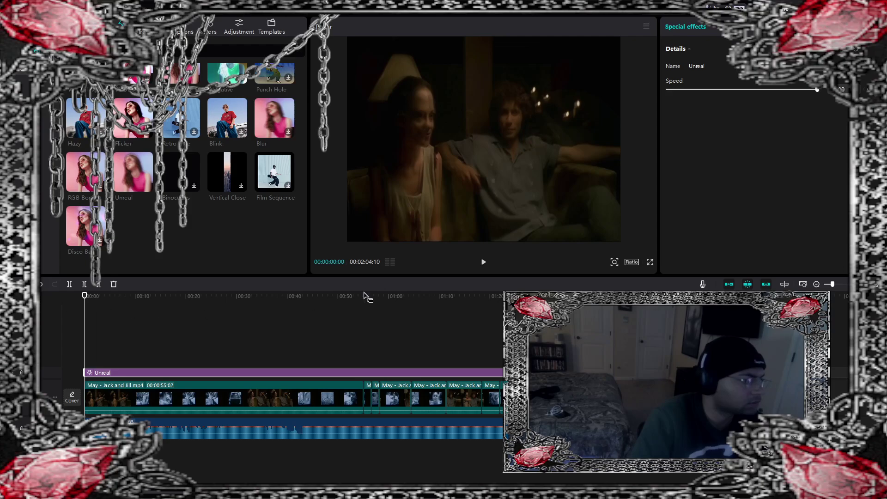
click(484, 263)
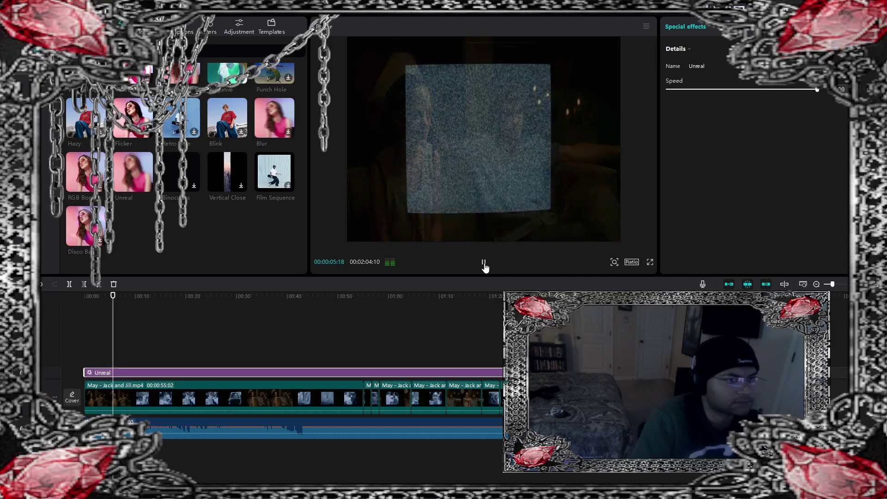
click(484, 263)
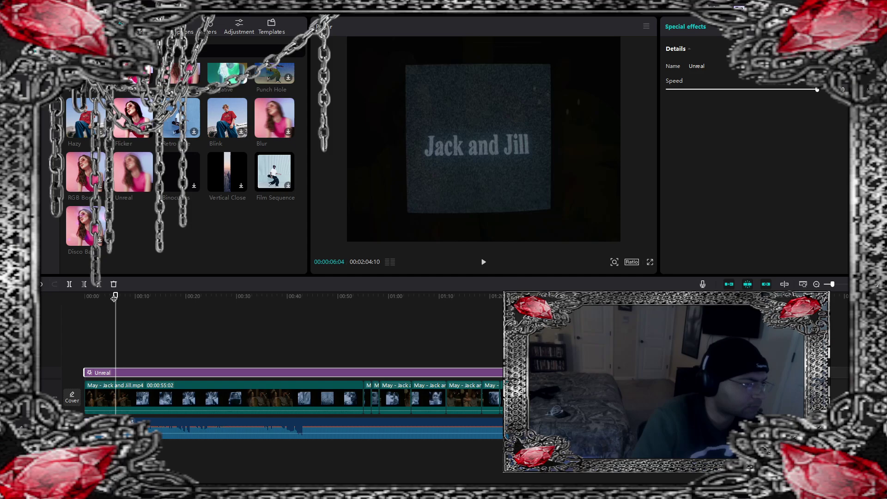
Step: Split the first May - Jack and Jill.mp4 clip at 00:00:05:20 and again at 00:00:19:18
drag(114, 297, 113, 296)
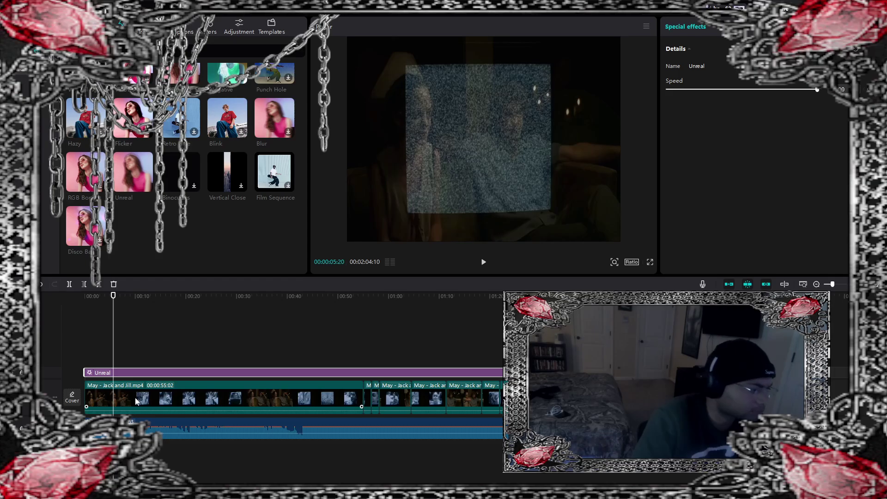
click(97, 397)
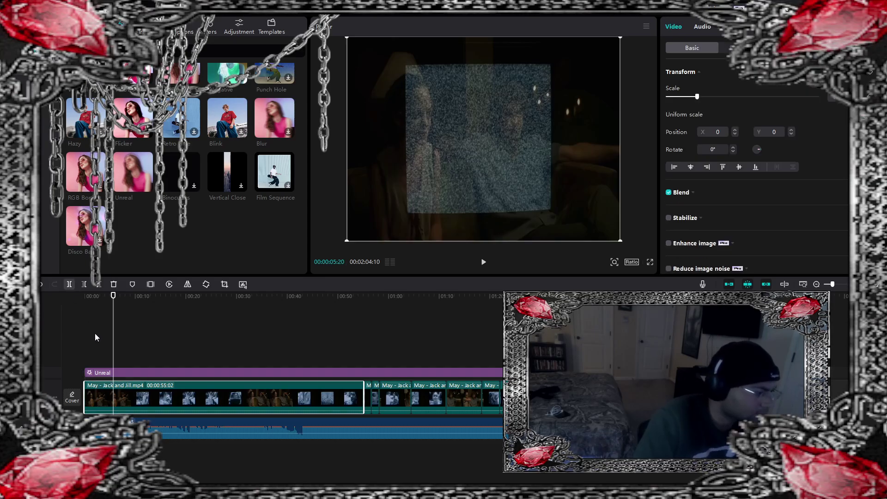
click(70, 285)
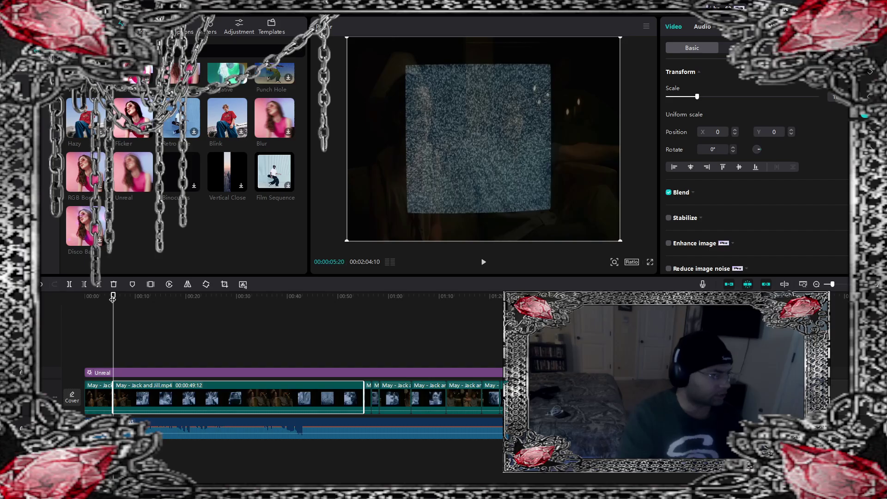
drag(113, 298, 184, 312)
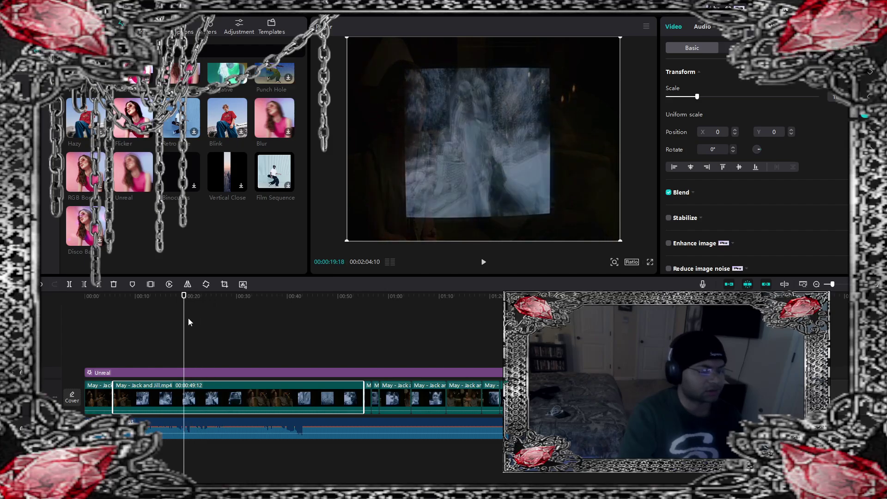
click(70, 284)
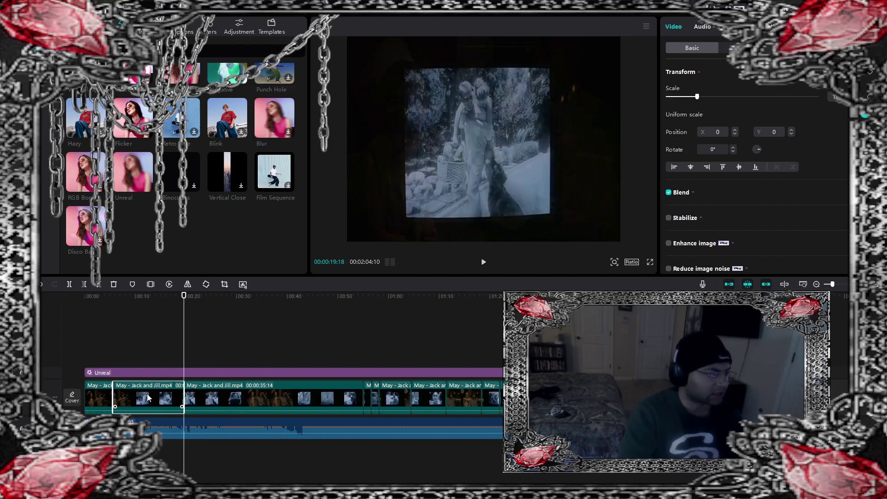
Step: Hide the Unreal effect track and park the playhead at 00:00:16:01 inside the newly split second segment
click(153, 302)
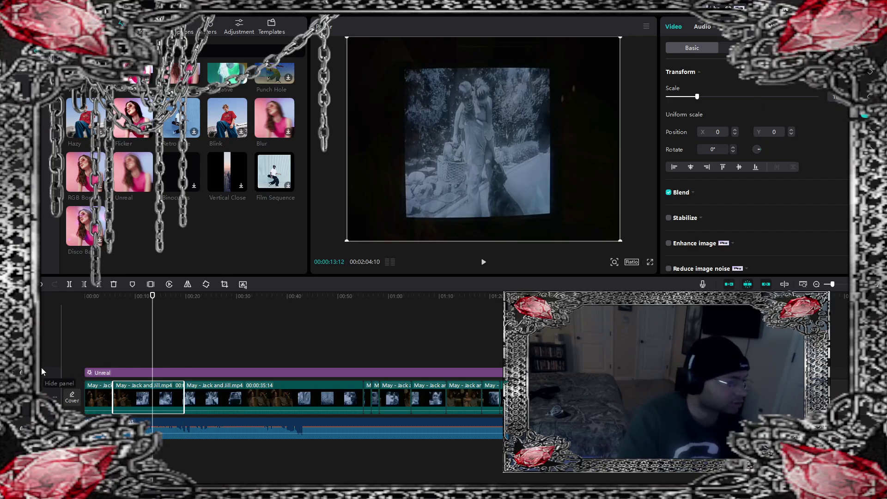
click(50, 372)
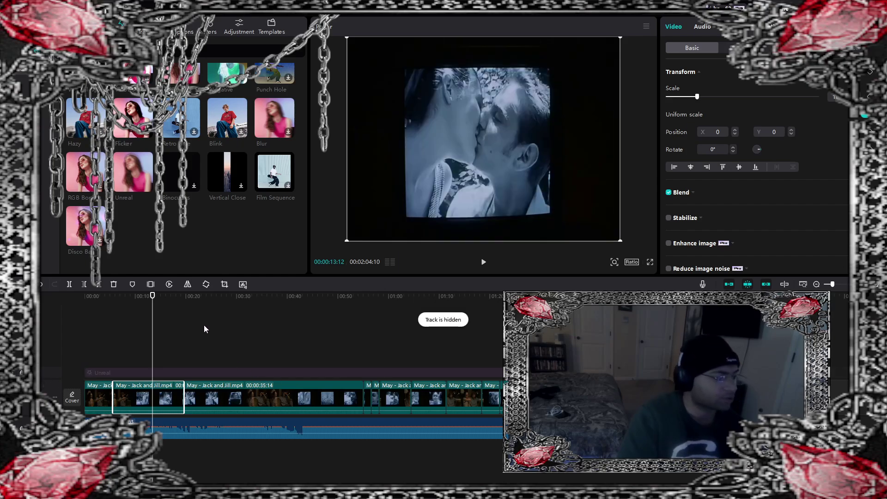
drag(51, 321, 166, 317)
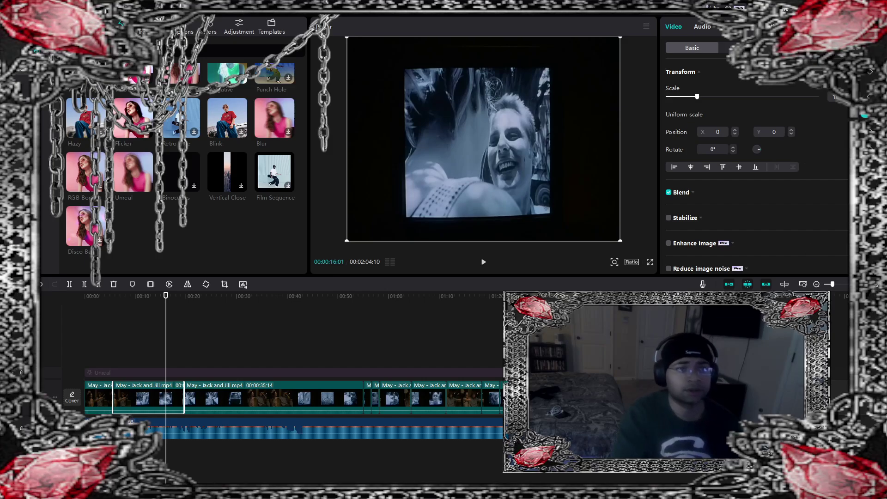
Step: Enable Chroma key on the second segment, pick the black area below the TV picture as key color and set Intensity to 3
click(780, 48)
click(739, 47)
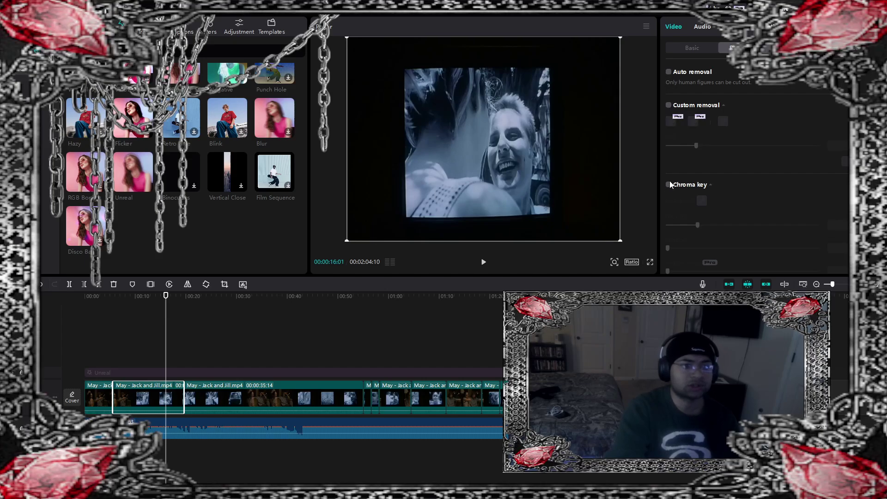
click(701, 201)
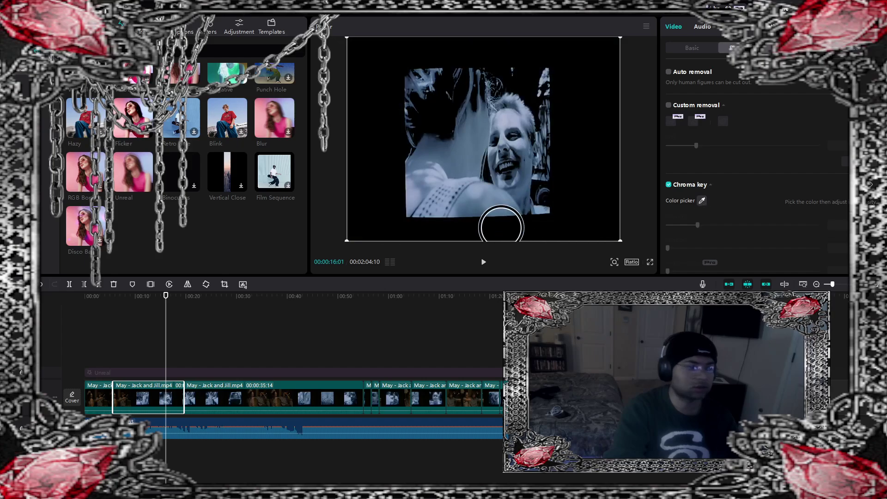
click(548, 227)
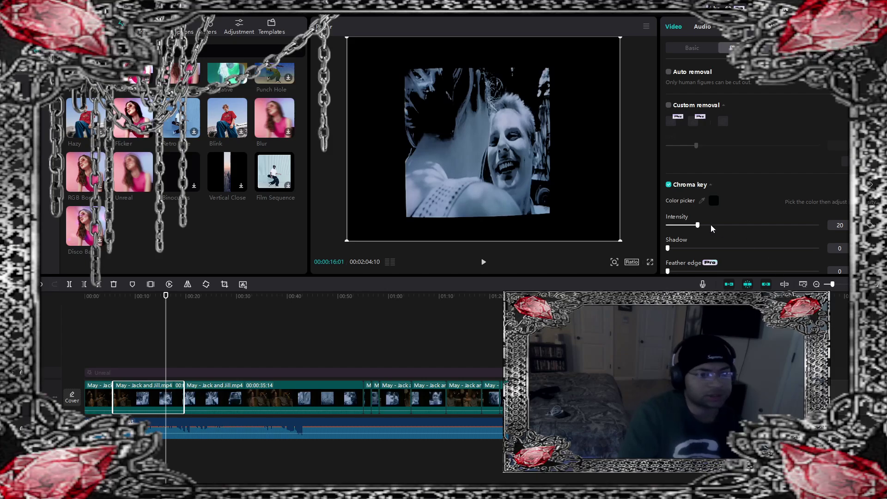
drag(697, 225, 668, 240)
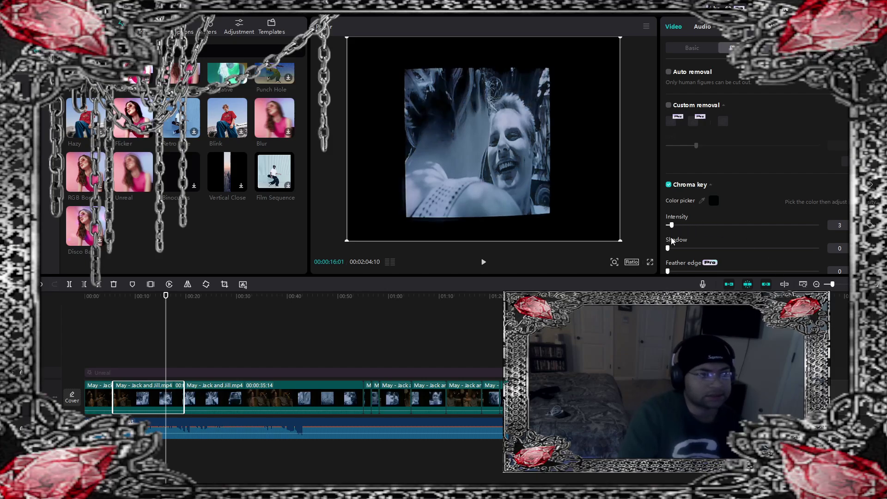
Step: Place the RABBIT DECOMPOSITION time-lapse video on a track above the main clips from the second segment's start and check how far it reaches
click(120, 23)
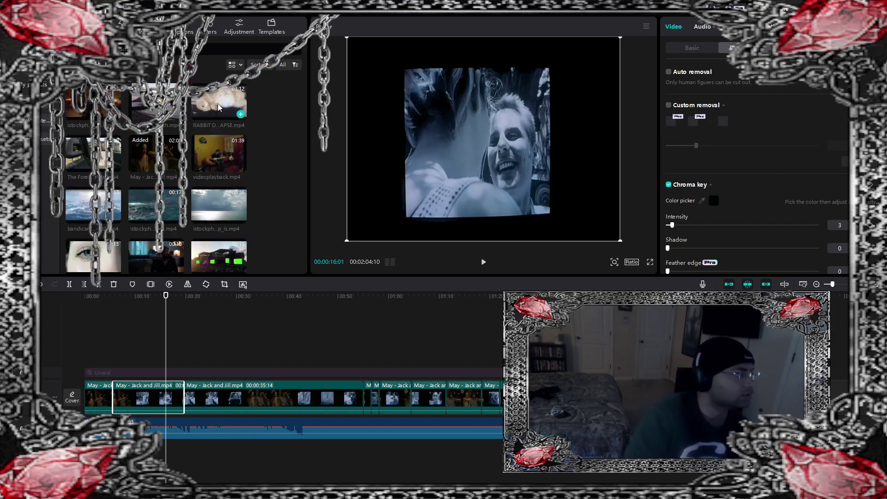
drag(217, 104, 117, 383)
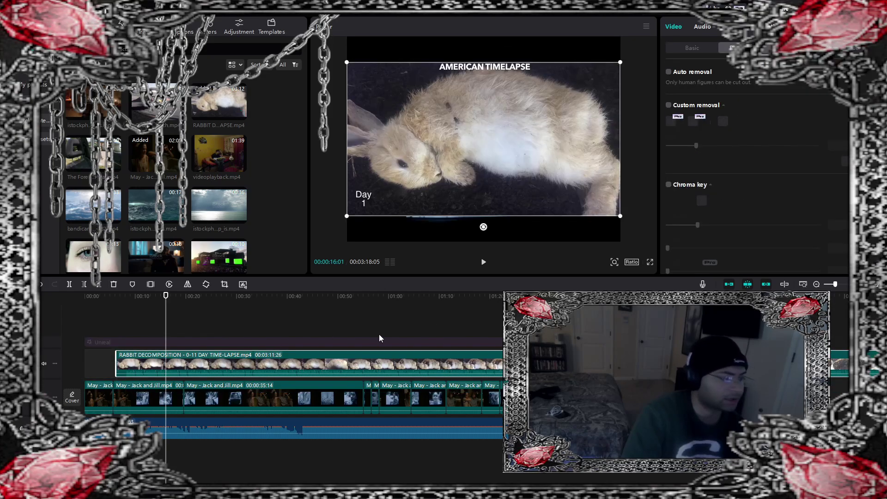
scroll(315, 341, right, 5)
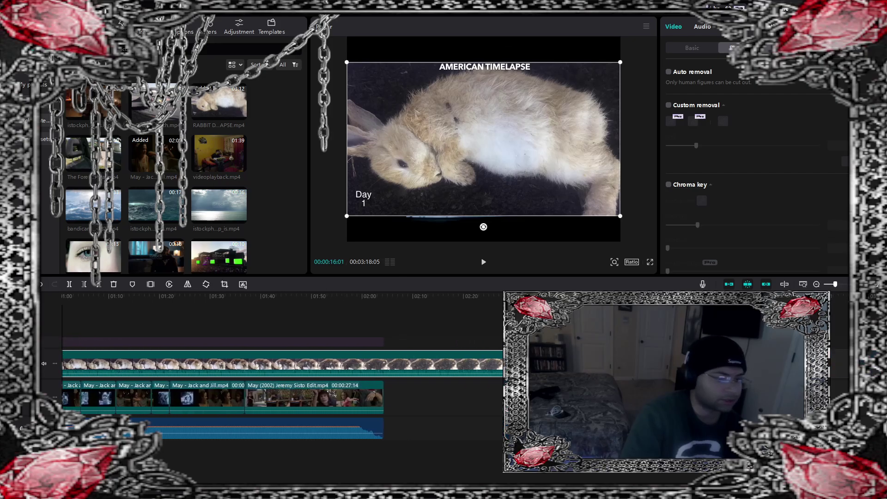
click(230, 297)
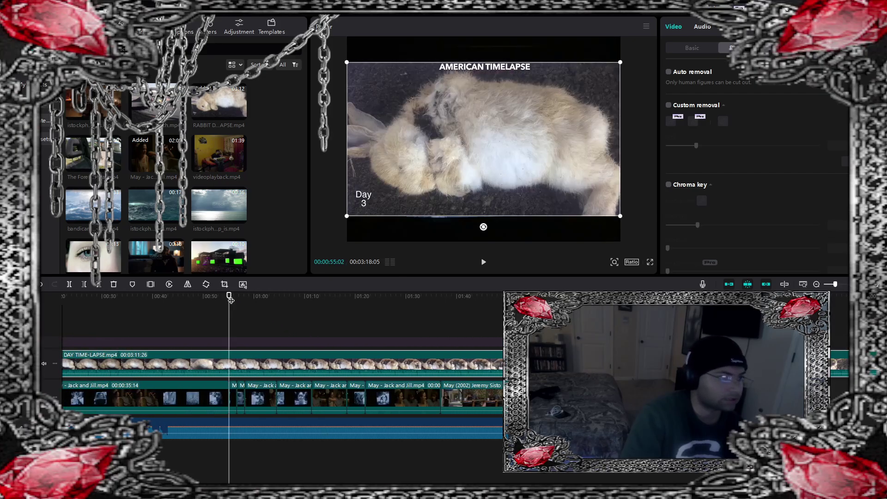
click(161, 297)
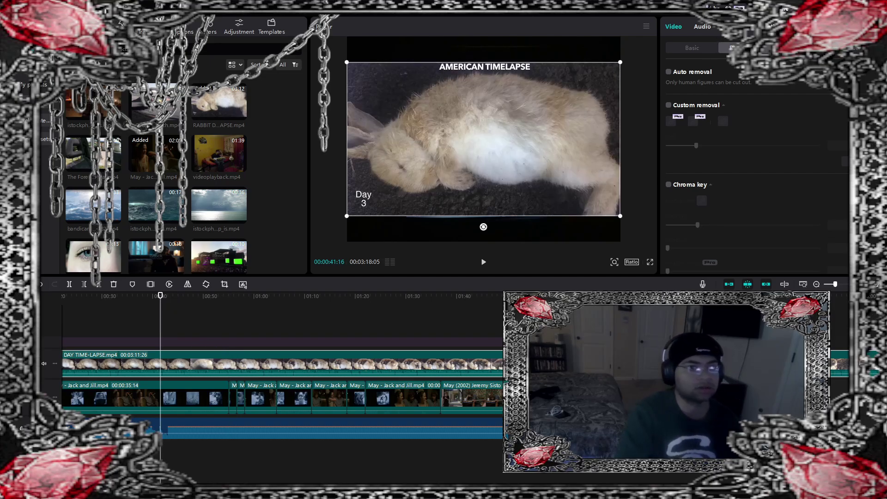
Step: Speed up the rabbit time-lapse clip to 2.20x
click(728, 26)
drag(700, 84, 720, 85)
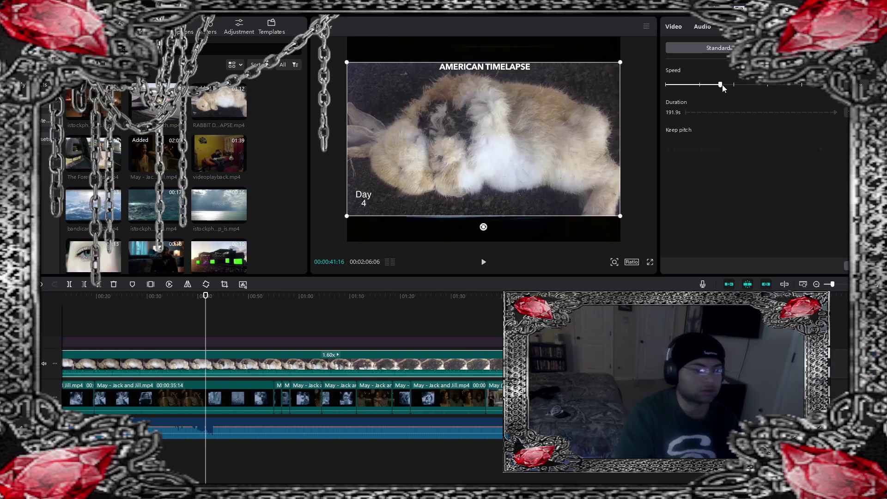
drag(727, 84, 728, 84)
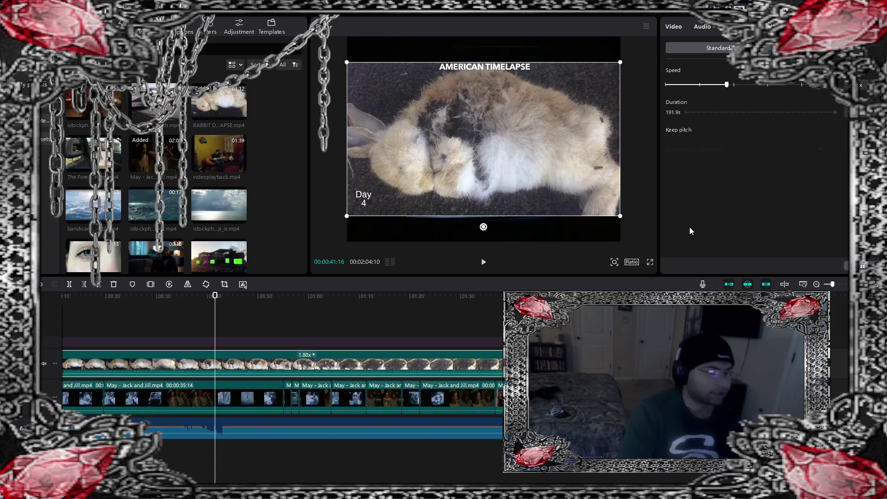
click(730, 85)
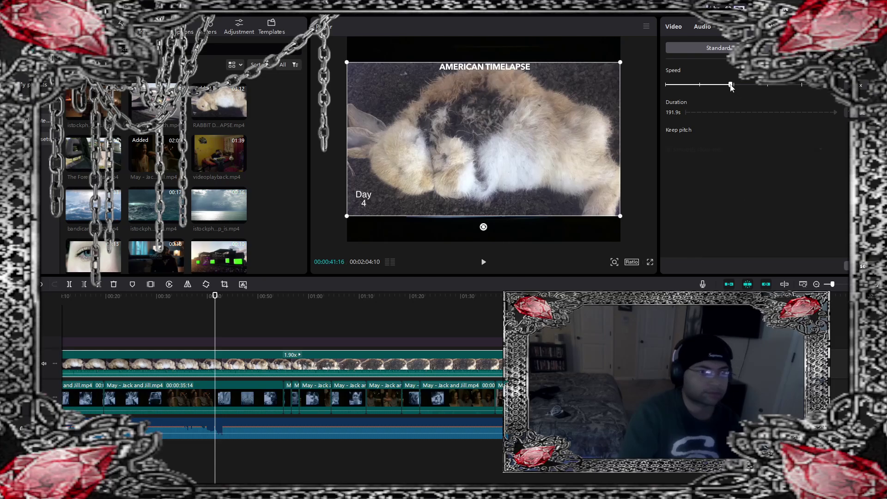
click(733, 85)
drag(735, 85, 738, 86)
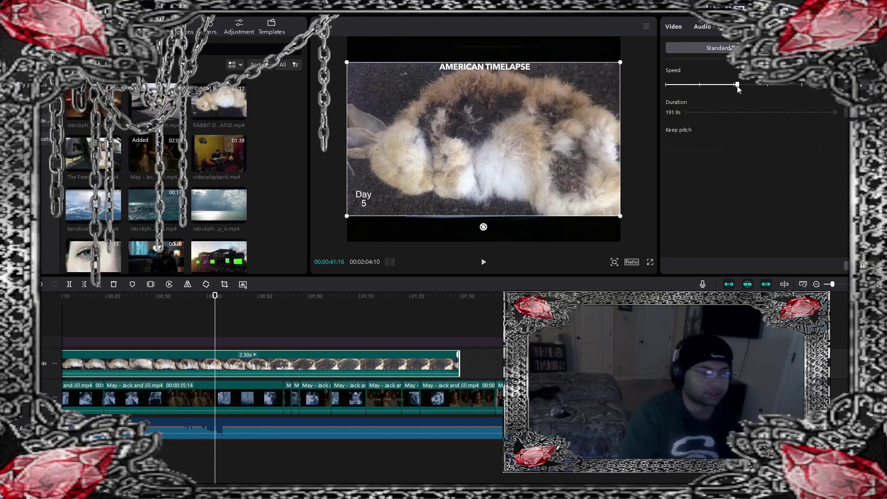
click(735, 85)
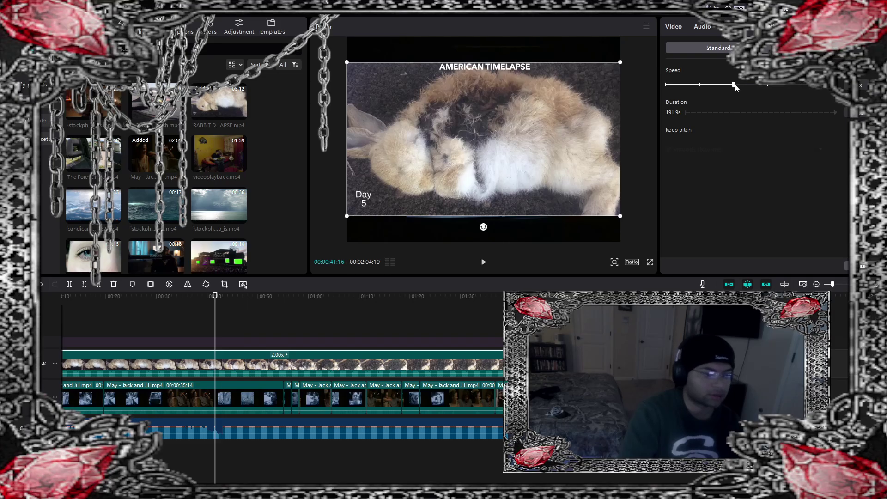
drag(736, 85, 737, 86)
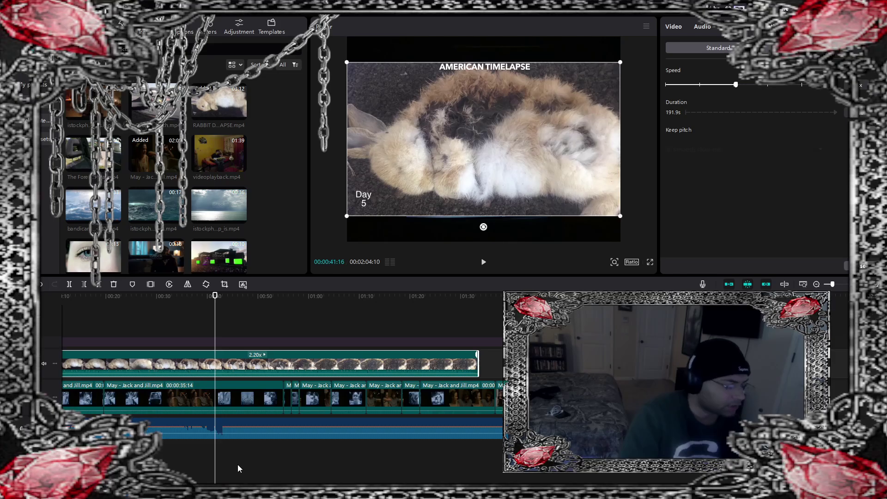
Step: Insert the rabbit time-lapse into the main track after the first segment, move the keyed second segment above its start and mute that upper track
scroll(212, 421, left, 3)
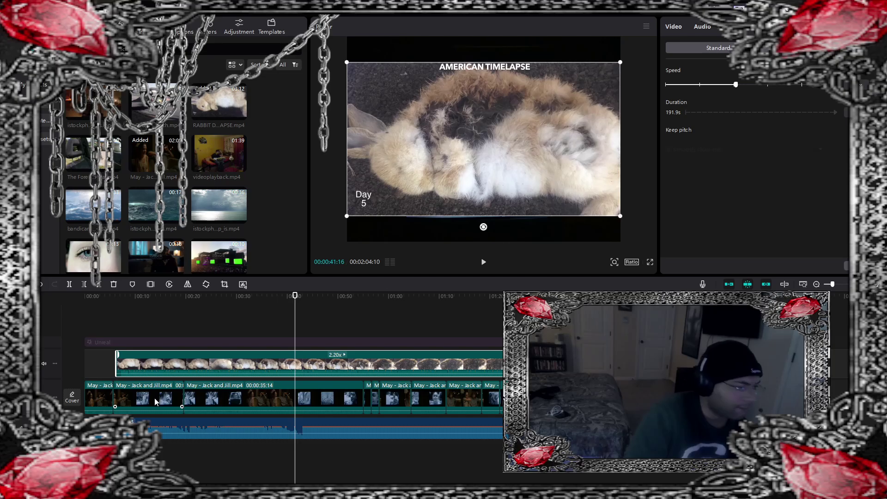
drag(150, 364, 140, 401)
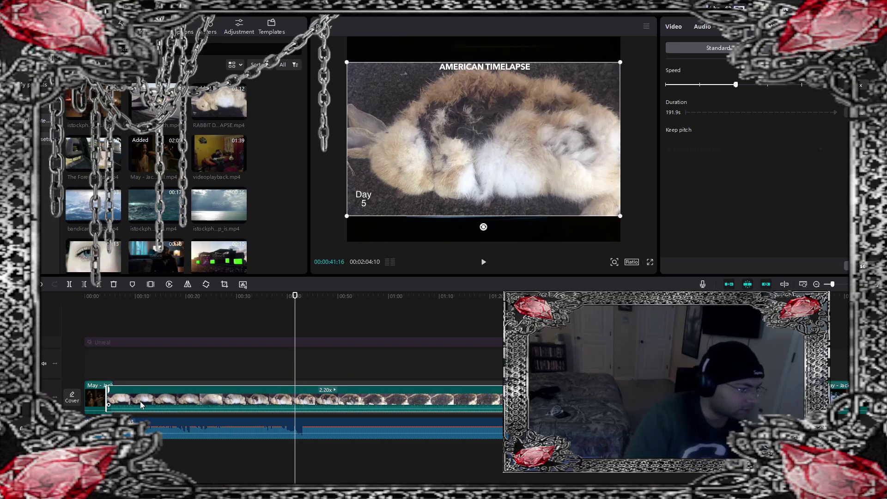
drag(386, 398, 146, 338)
click(140, 372)
click(45, 342)
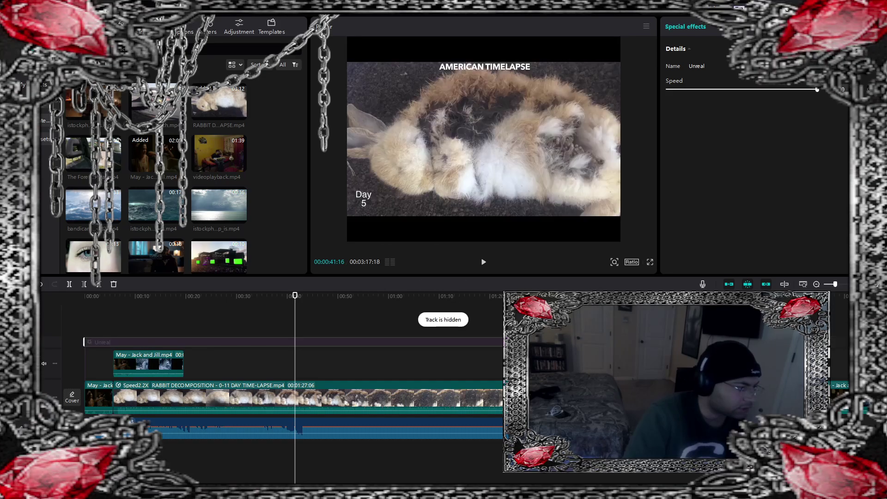
click(44, 363)
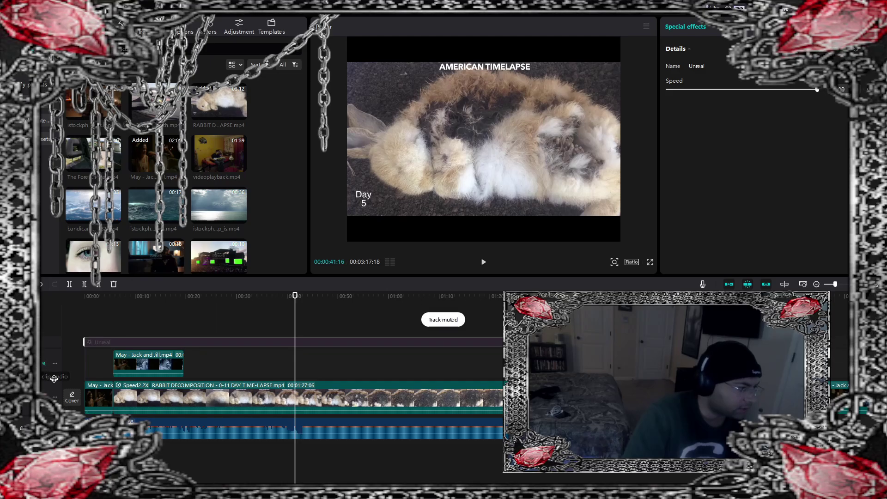
Step: Move the remaining May clips from the main track onto the muted upper track, directly following the keyed segment
drag(854, 392, 241, 371)
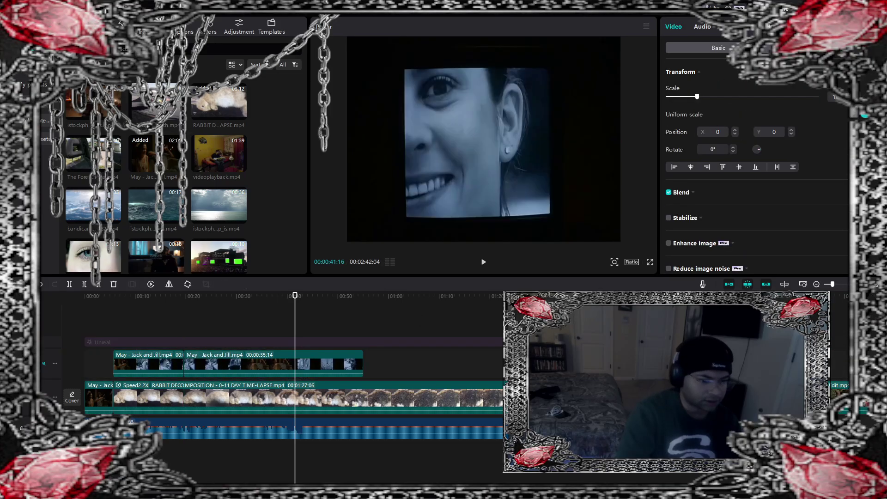
key(ctrl+v)
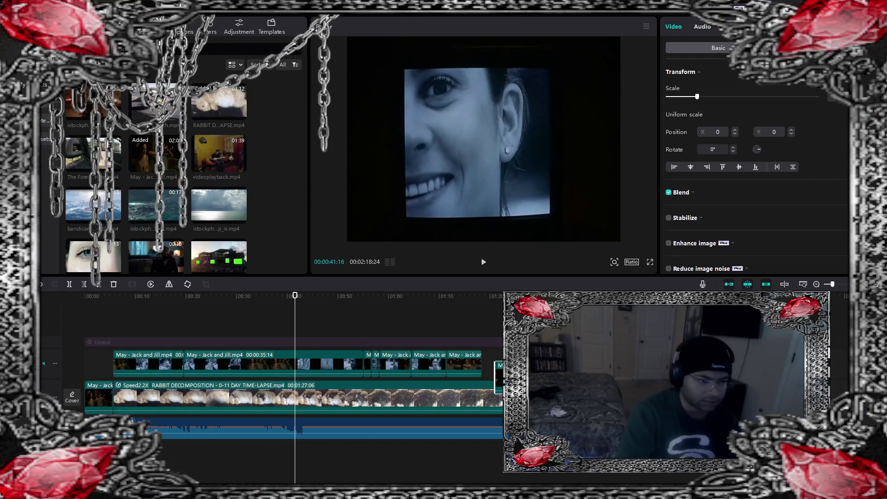
drag(499, 376, 491, 363)
click(598, 478)
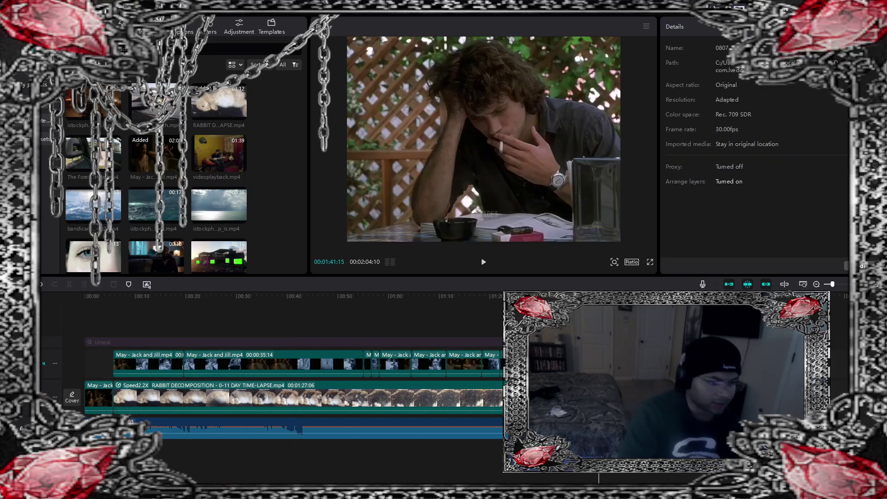
Step: Play the beginning of the timeline to check the keyed Jack and Jill segment over the rabbit time-lapse
key(Home)
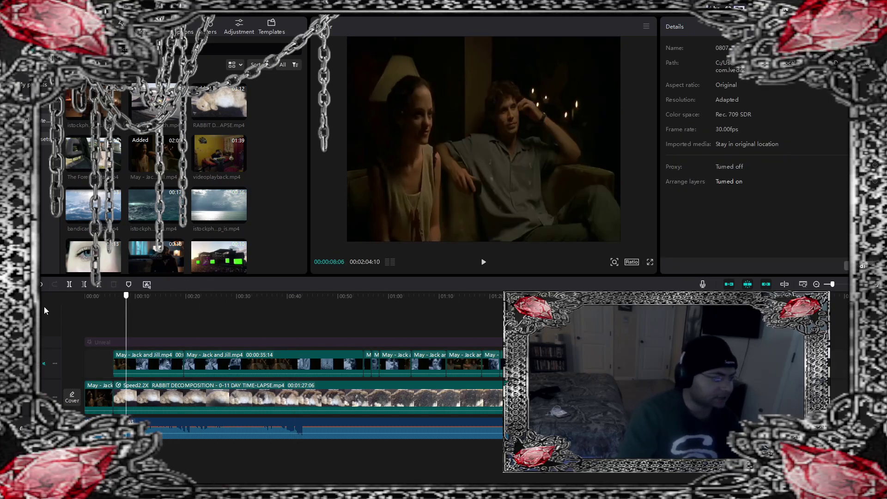
click(483, 262)
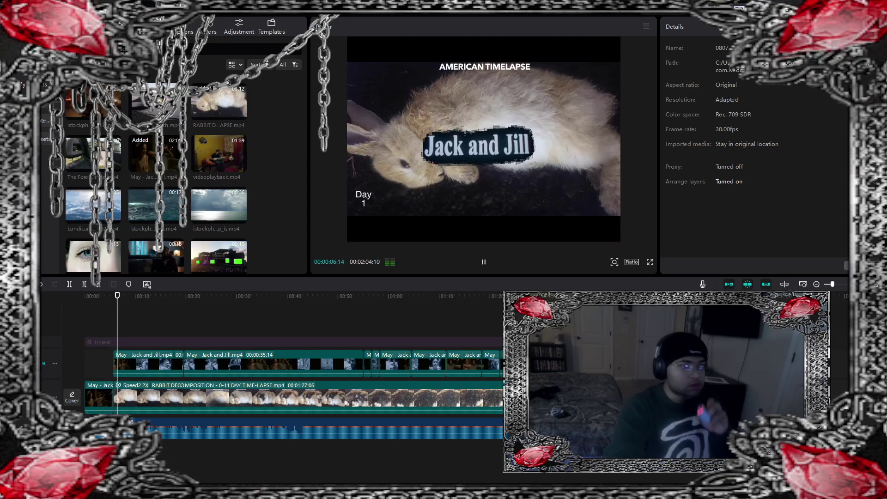
click(484, 263)
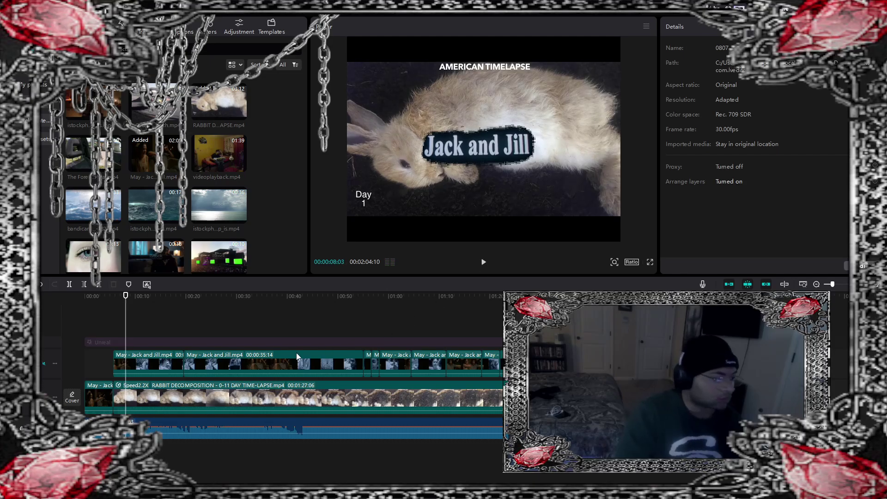
Step: Enlarge the rabbit time-lapse to fill the frame and shift it to position X 156, Y 197
click(309, 402)
drag(346, 215, 300, 273)
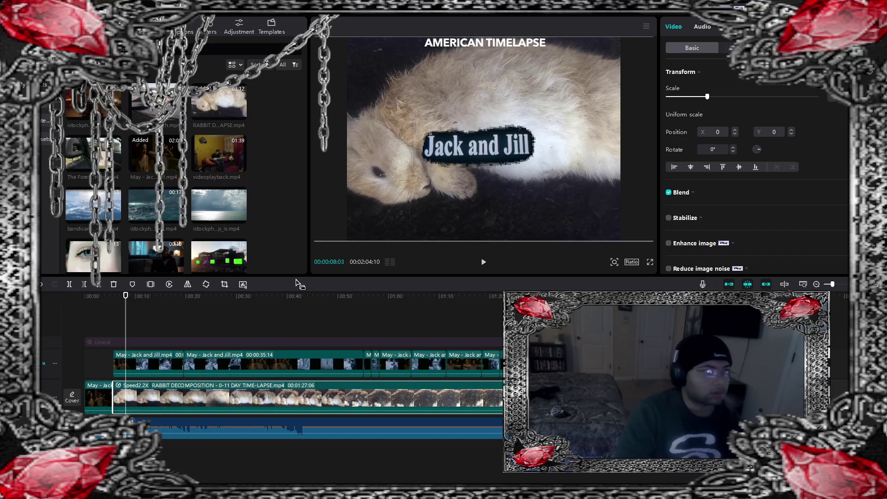
drag(409, 212, 441, 201)
Step: Play the timeline from the rabbit clip's start at 00:00:05:20 to find where the next TV shots need keying
click(113, 297)
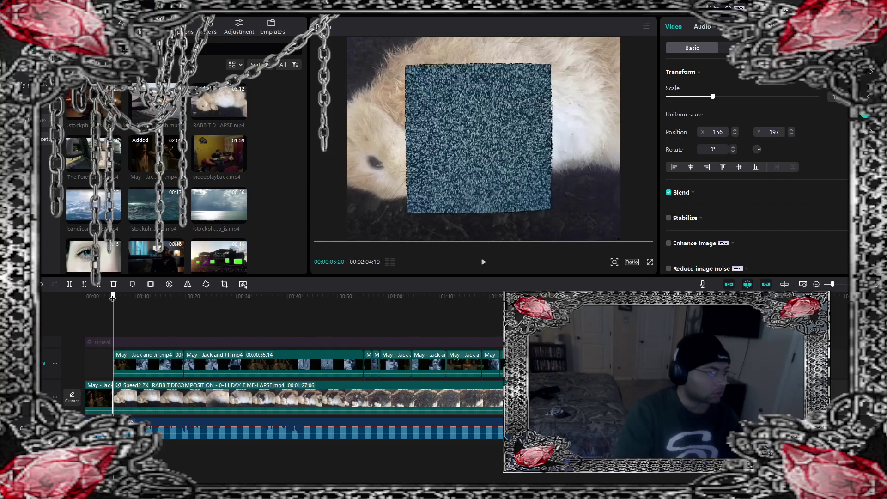
click(486, 262)
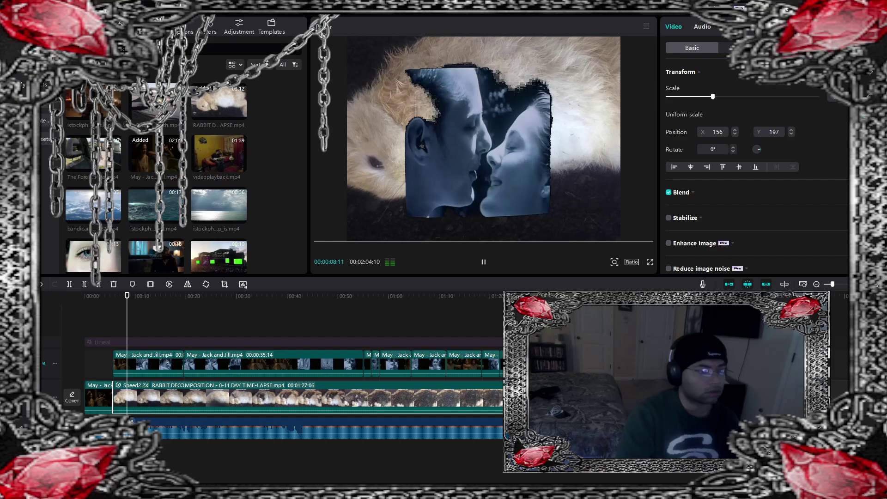
click(123, 332)
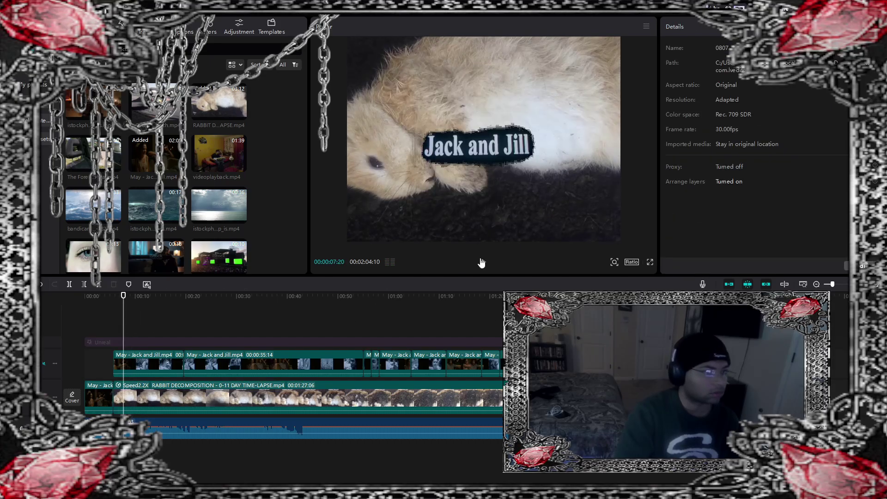
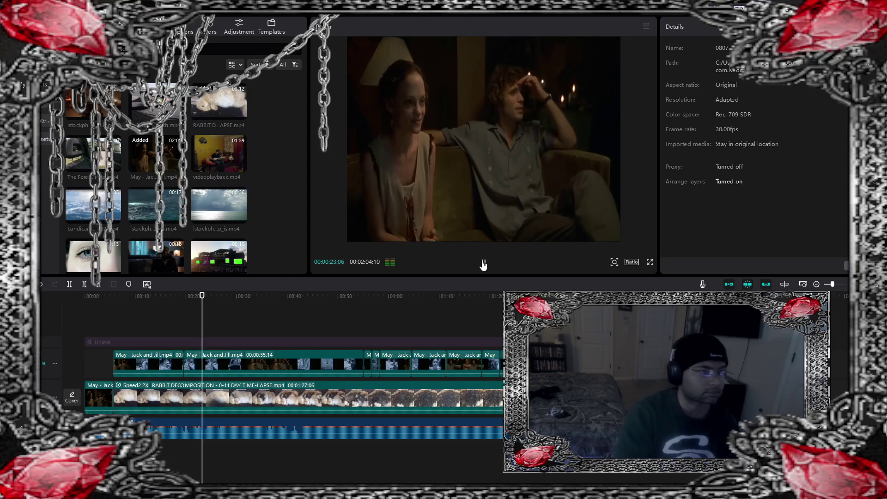
click(483, 264)
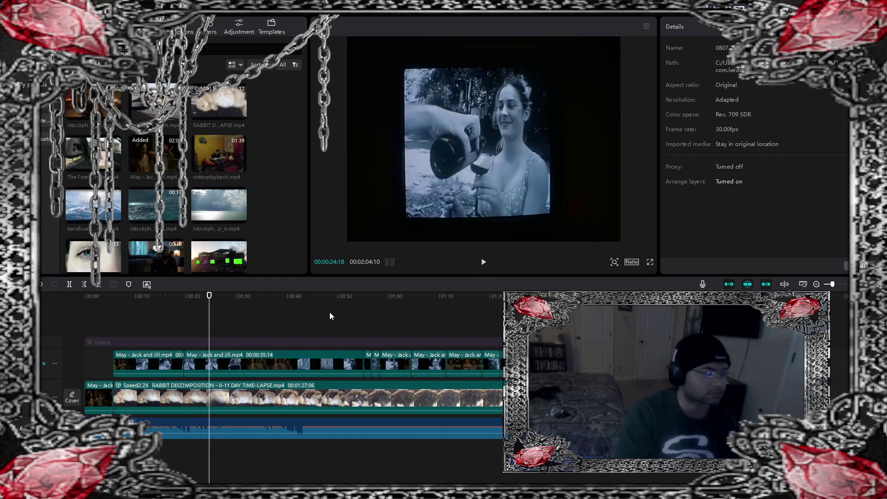
Step: Split the long Jack and Jill clip at 00:00:20:10, where the TV shot ends, and select the short piece before the cut
drag(209, 296, 188, 298)
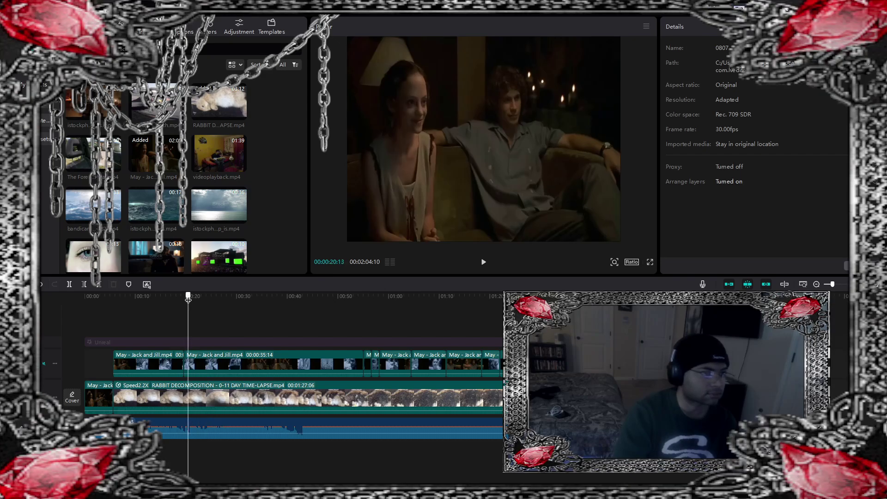
click(200, 370)
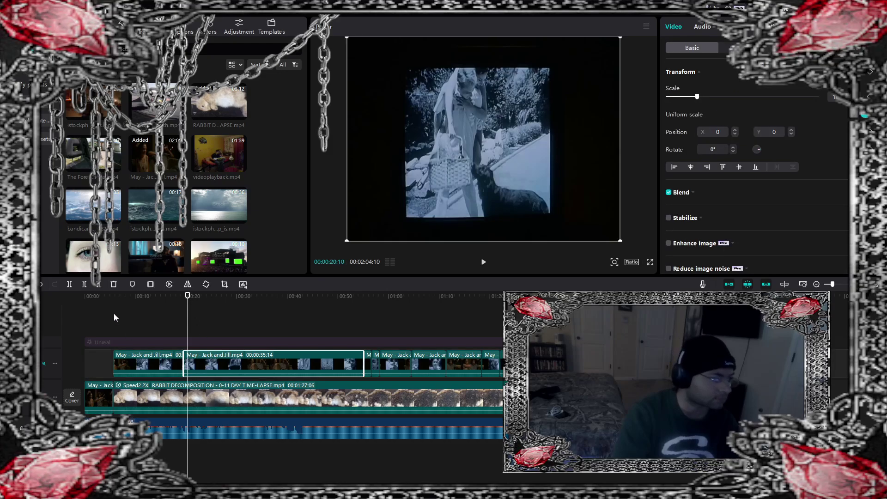
click(69, 284)
click(185, 363)
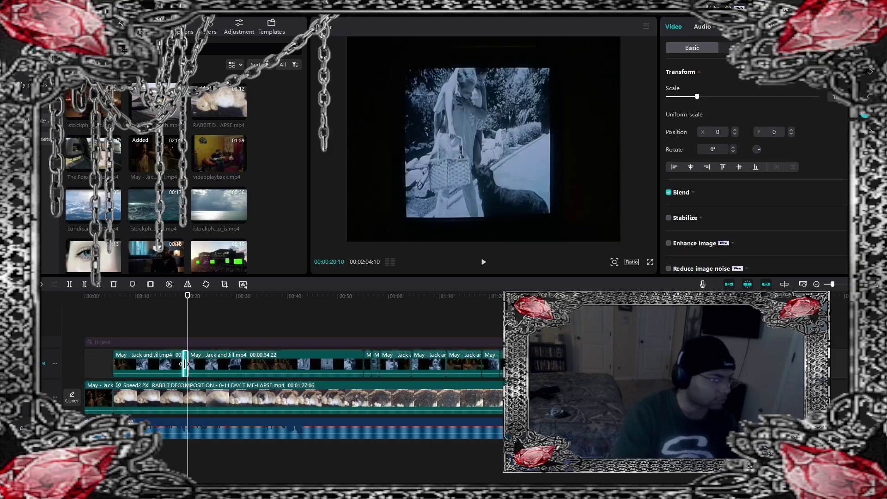
Step: Enable Chroma key on the short piece, pick the black area beside the TV picture as key color and set Intensity to 5
click(739, 47)
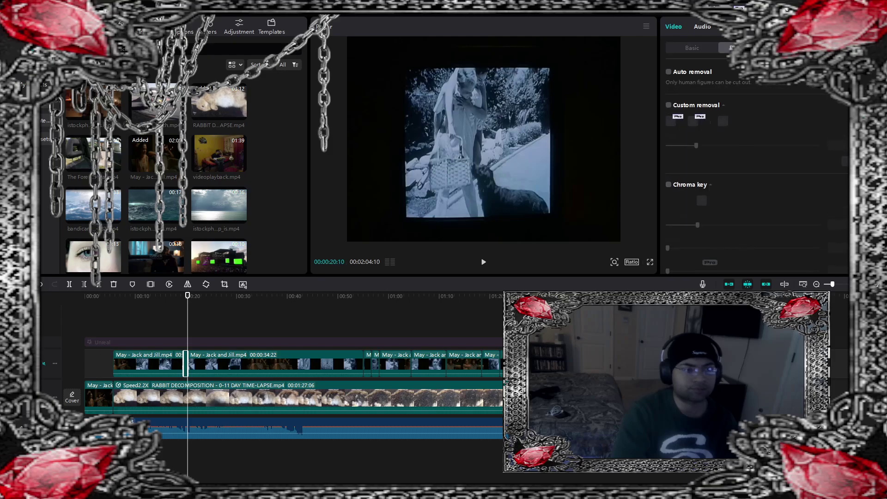
click(669, 185)
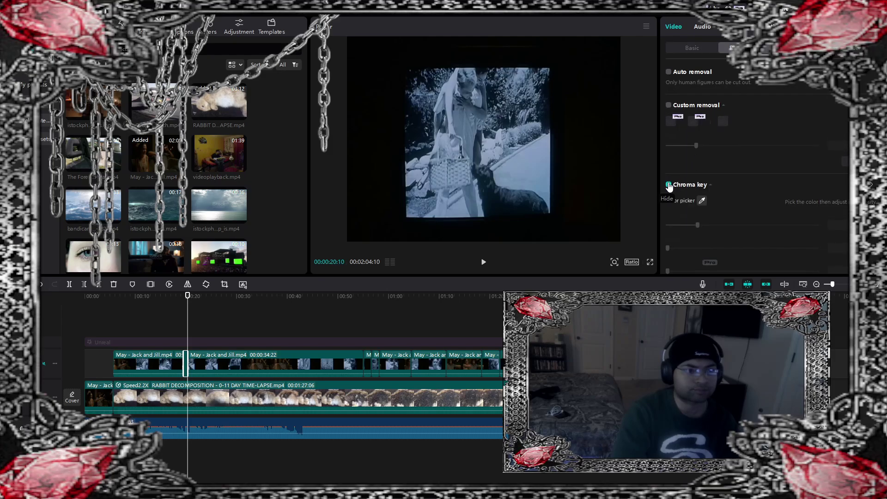
click(581, 187)
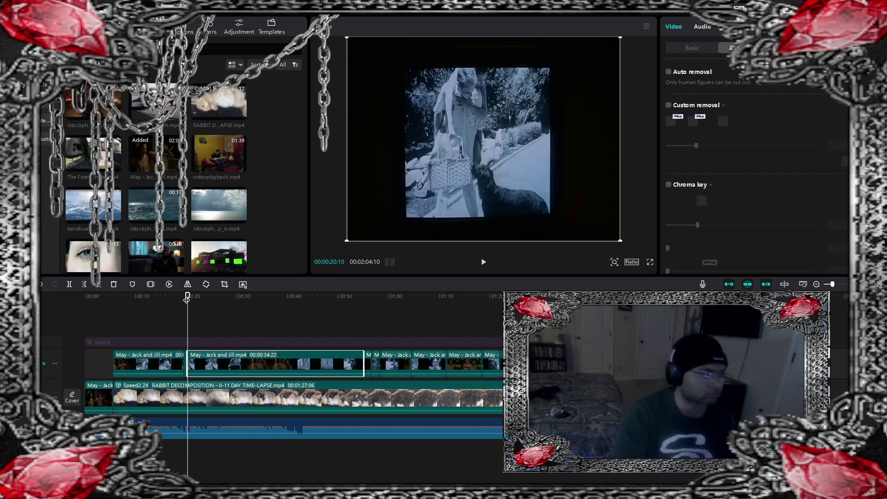
drag(186, 299, 187, 298)
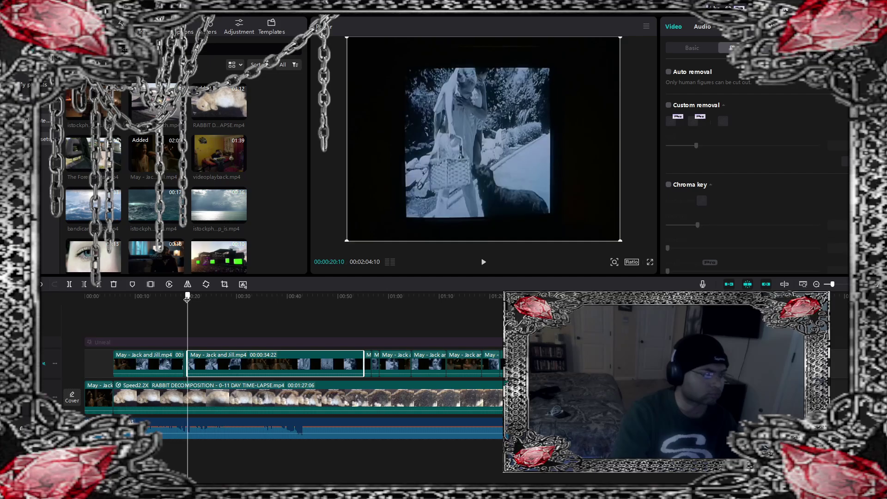
click(184, 363)
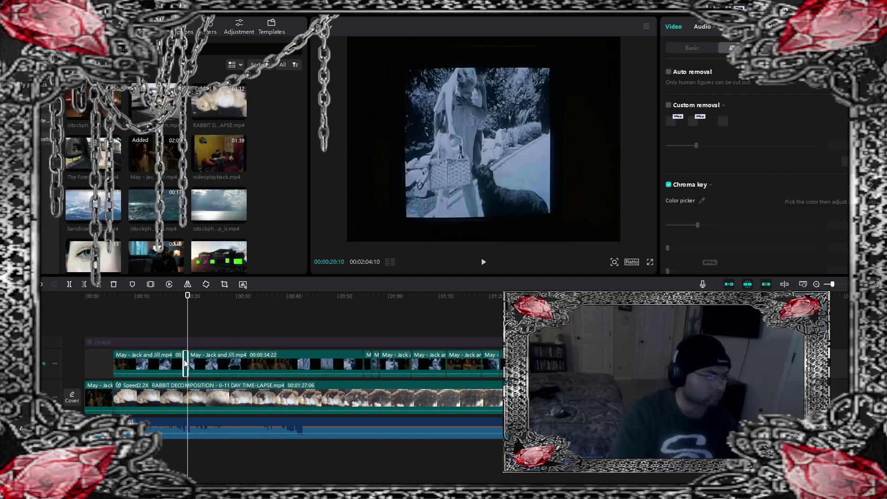
drag(187, 302, 184, 297)
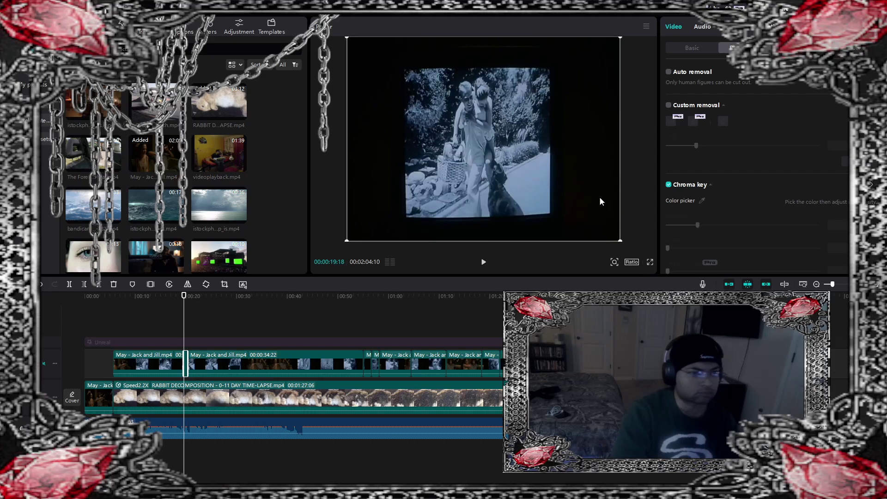
click(701, 201)
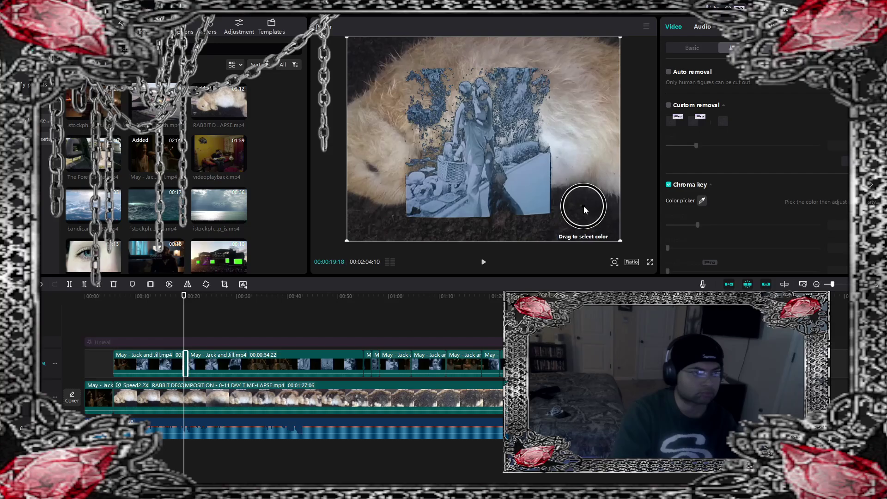
click(583, 205)
drag(697, 225, 674, 225)
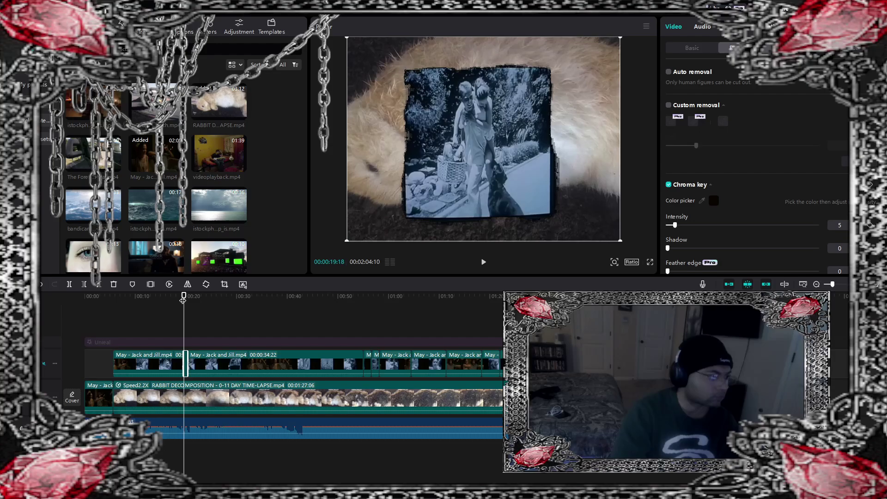
Step: Split the long Jack and Jill clip at 00:00:24:16 and 00:00:32:28 to isolate the next TV shot, and select that piece
drag(184, 297, 209, 313)
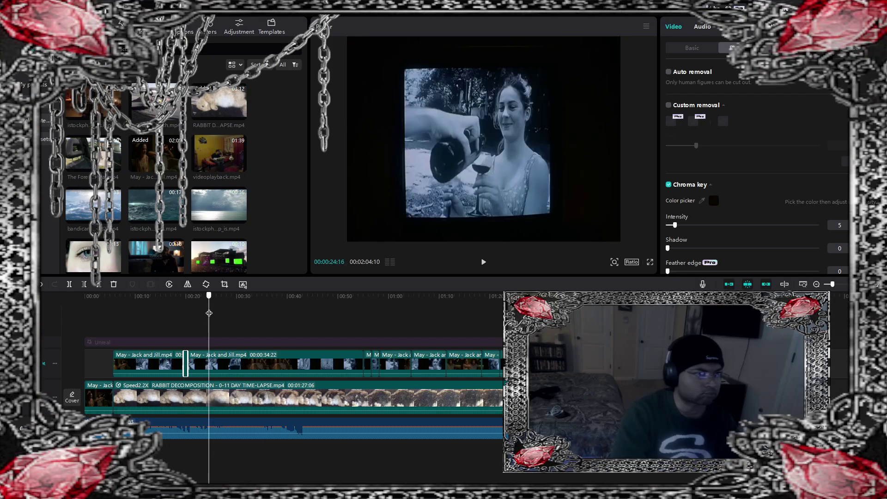
click(235, 368)
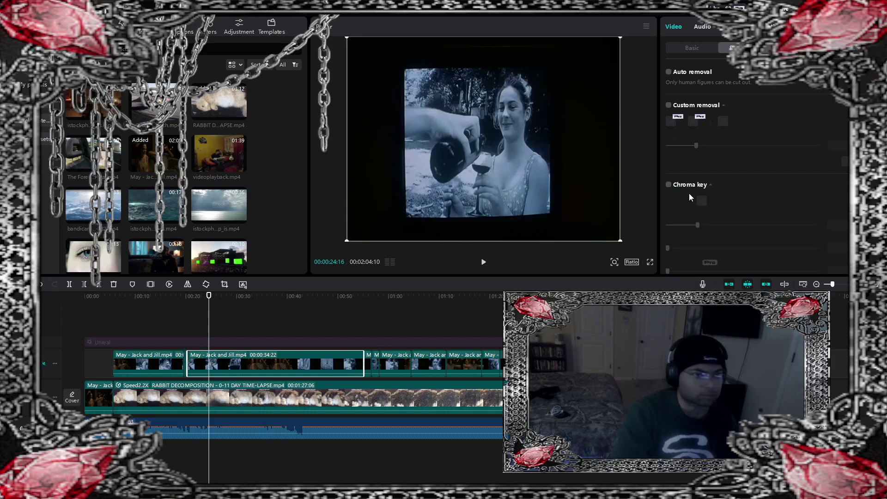
click(74, 285)
drag(209, 298, 251, 307)
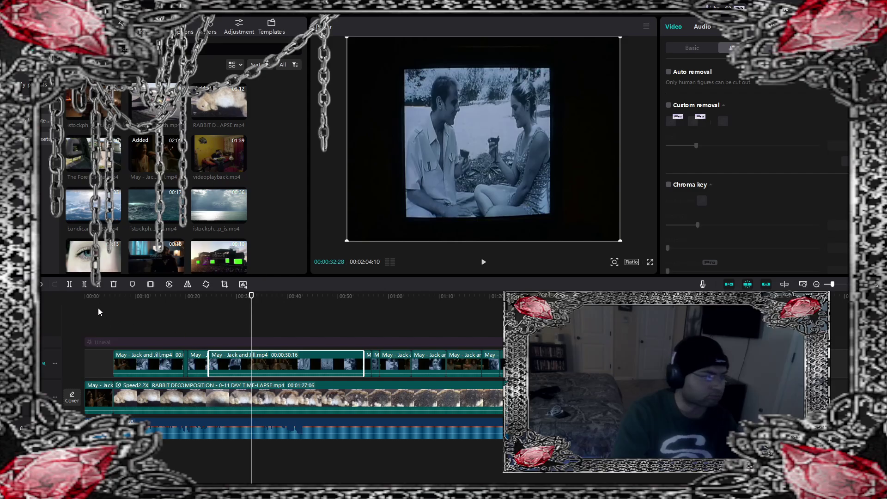
click(70, 285)
click(233, 363)
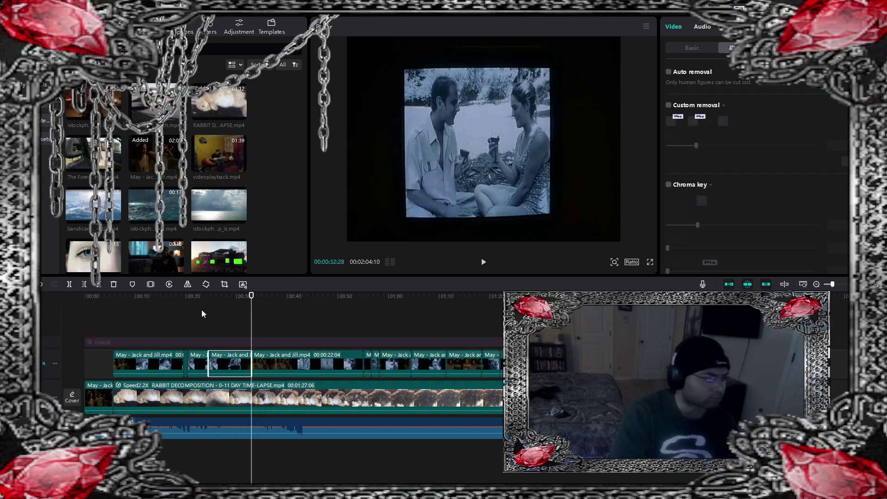
Step: Enable Chroma key on the isolated TV shot, pick the black area beside the picture as key color and set Intensity to 1
click(196, 301)
click(234, 298)
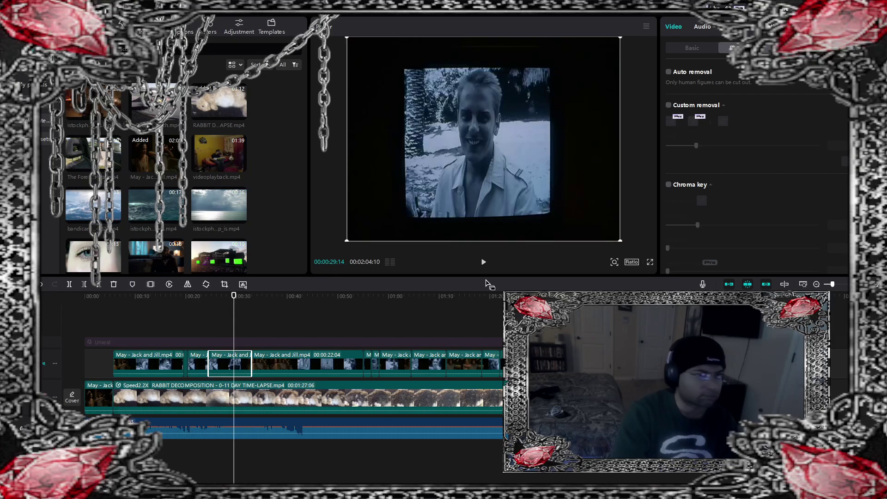
click(668, 188)
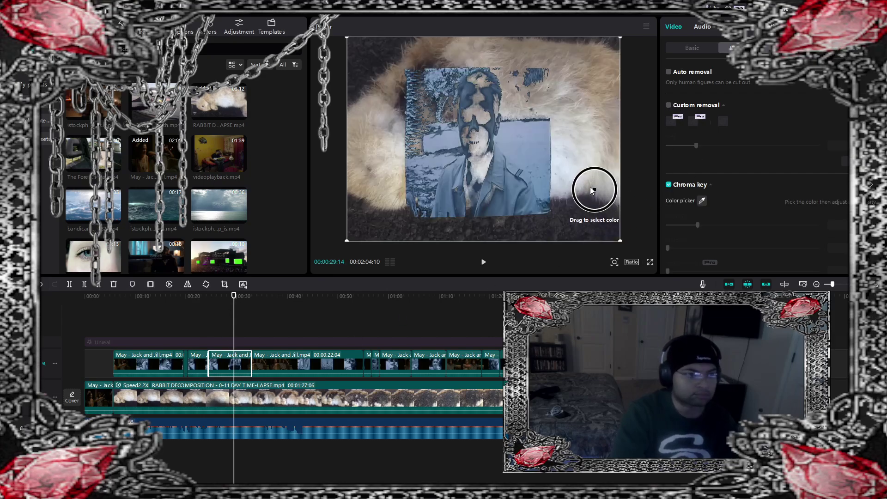
click(594, 191)
drag(697, 226, 667, 231)
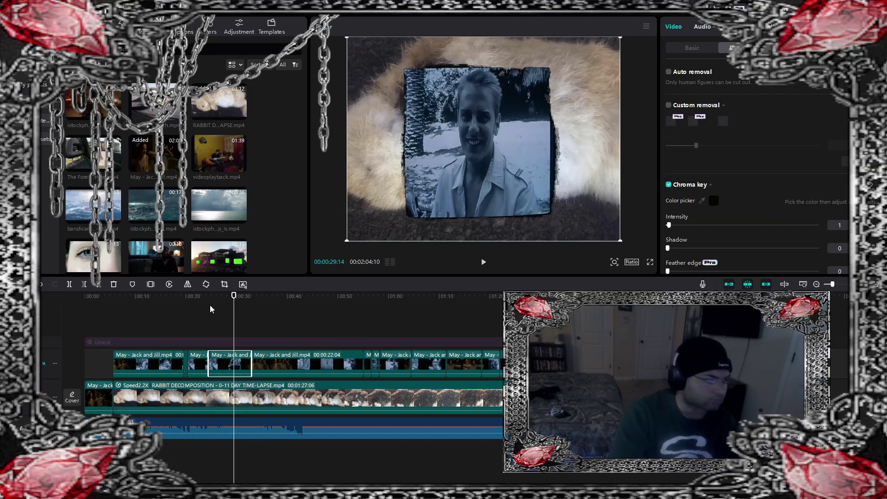
Step: Split the long Jack and Jill clip at 00:00:37:23 and 00:00:46:10 to isolate the next TV shot, and select that piece
click(233, 297)
drag(233, 297, 276, 297)
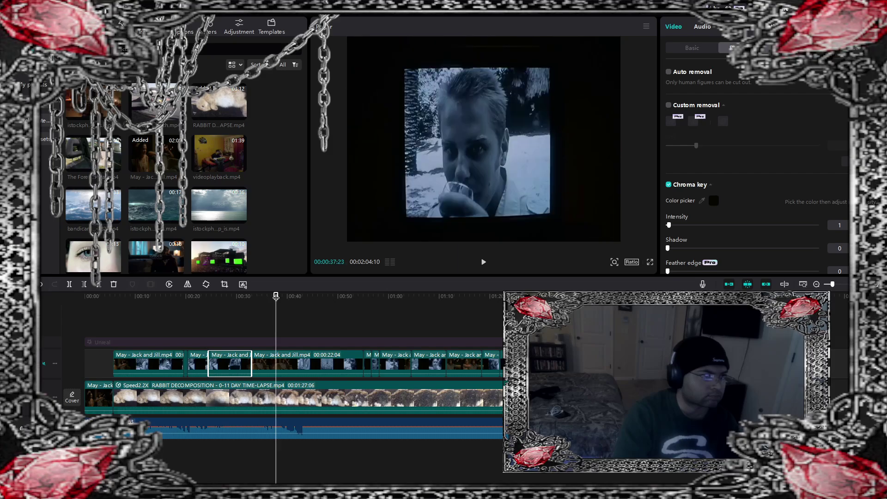
click(317, 364)
click(69, 286)
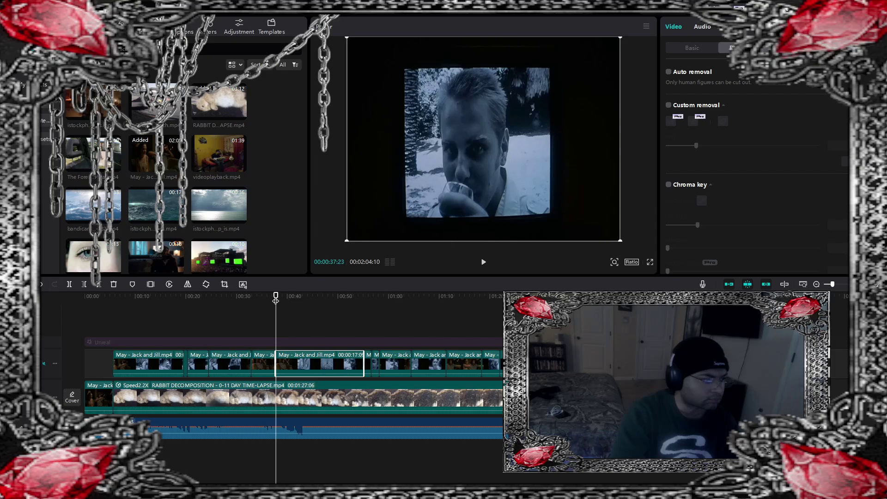
drag(276, 300, 319, 296)
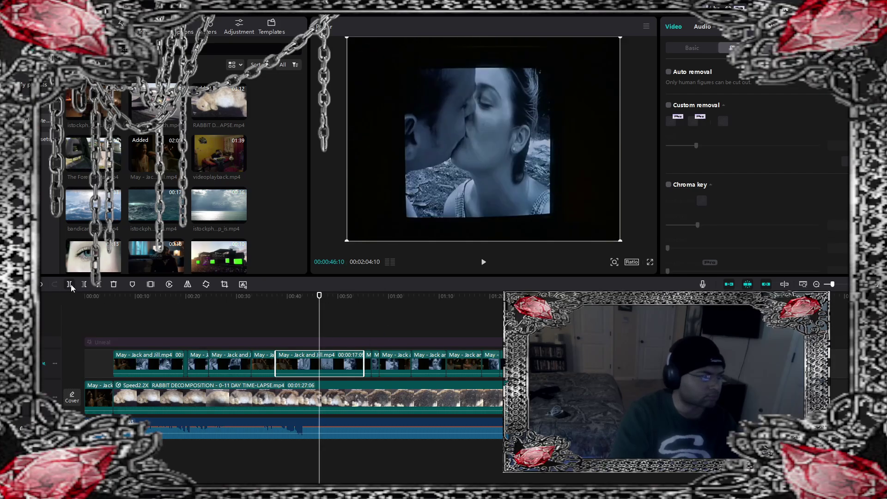
click(70, 284)
click(301, 343)
click(299, 368)
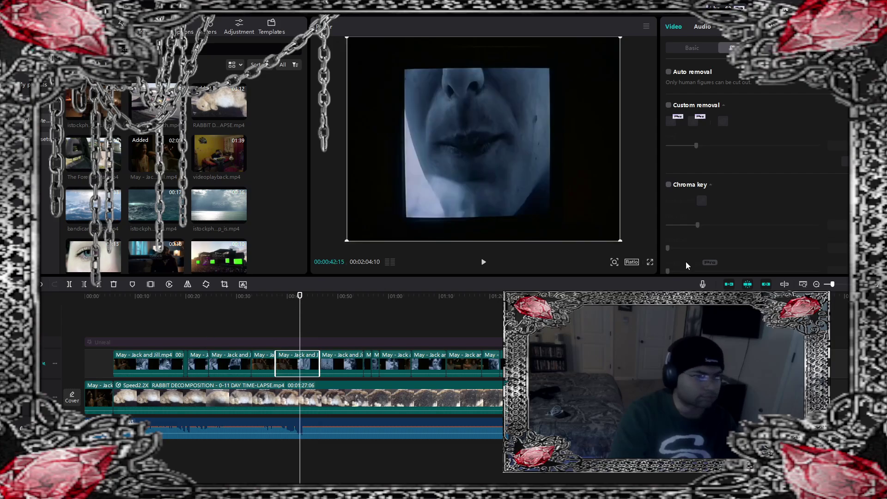
Step: Enable Chroma key on the selected TV shot, pick the black area beside the picture as key color and set Intensity to 1
click(668, 185)
click(702, 201)
click(589, 207)
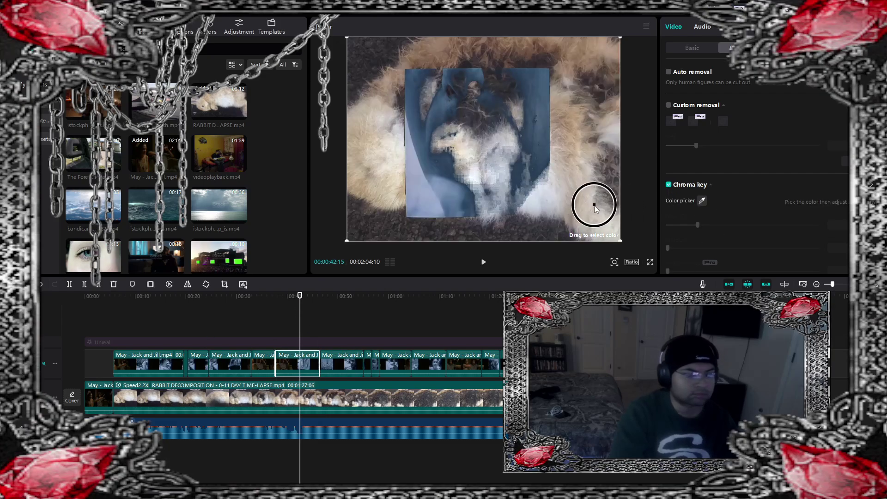
drag(697, 225, 669, 226)
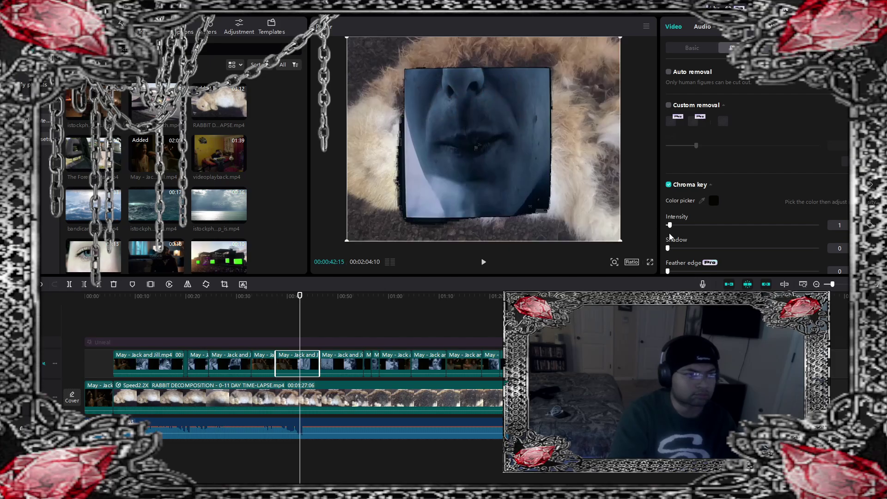
Step: Split the following Jack and Jill clip at 00:00:50:05, where the next TV shot begins
click(329, 303)
drag(328, 296, 339, 297)
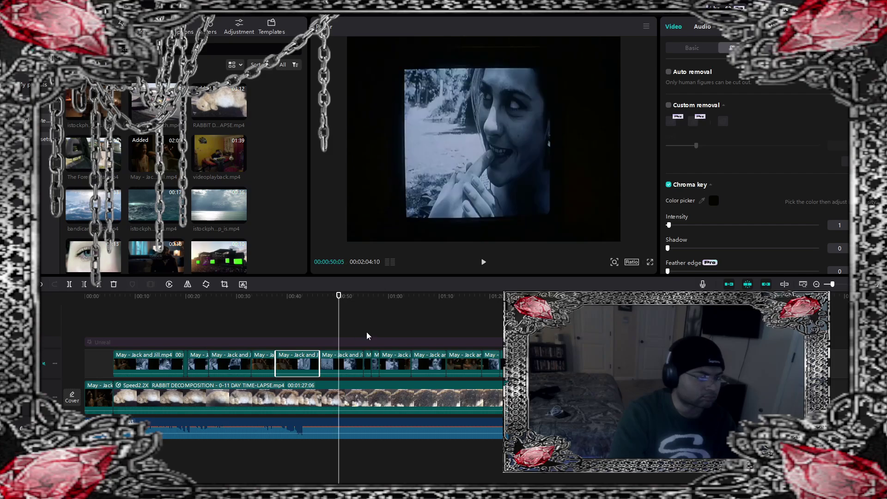
click(349, 365)
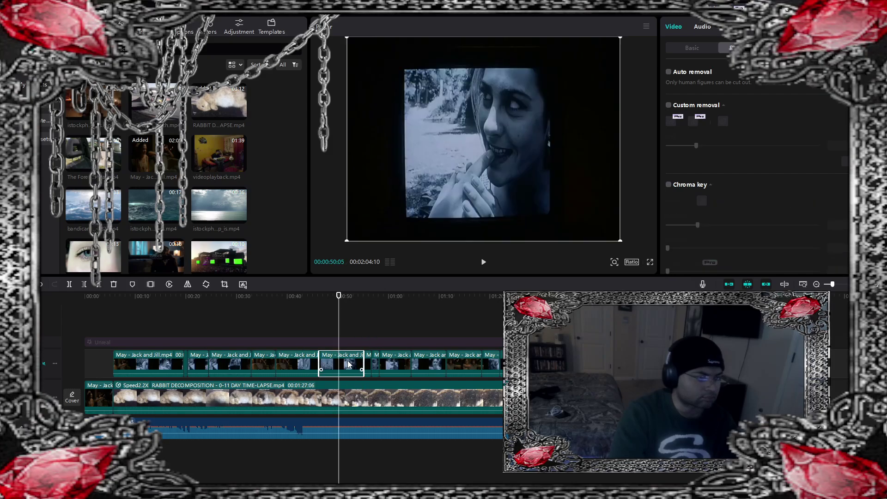
click(72, 286)
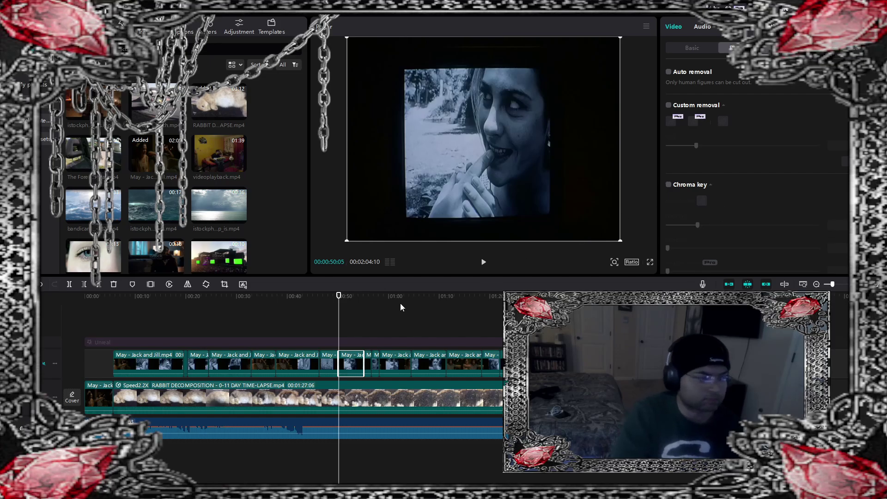
Step: Enable Chroma key on the piece after the 00:00:50:05 cut, pick the black beside the TV picture and set Intensity to 2
click(350, 297)
click(668, 185)
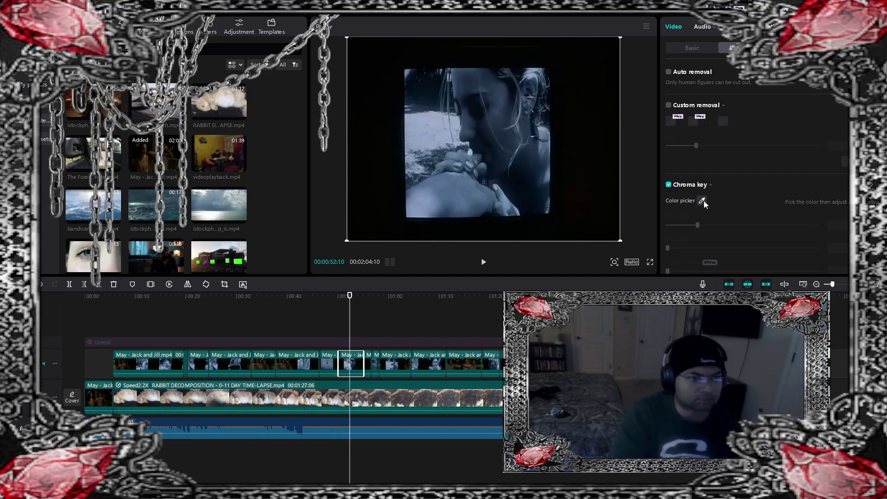
click(702, 201)
click(594, 204)
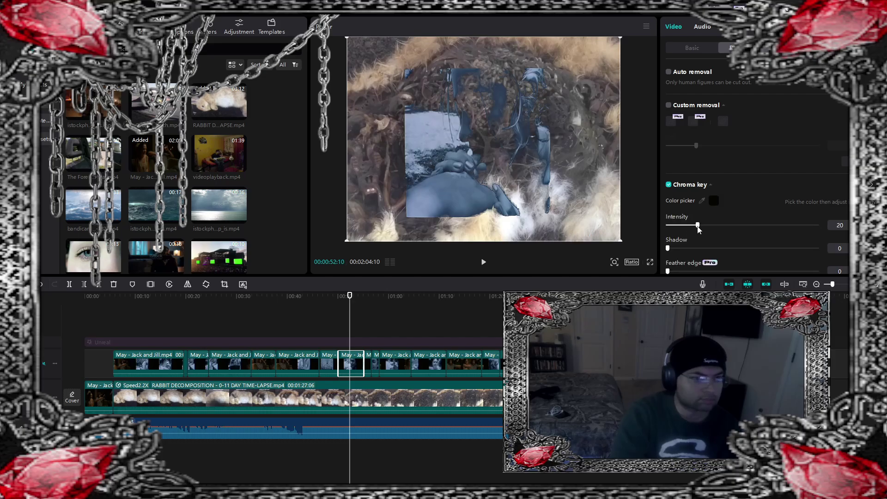
drag(698, 226, 670, 231)
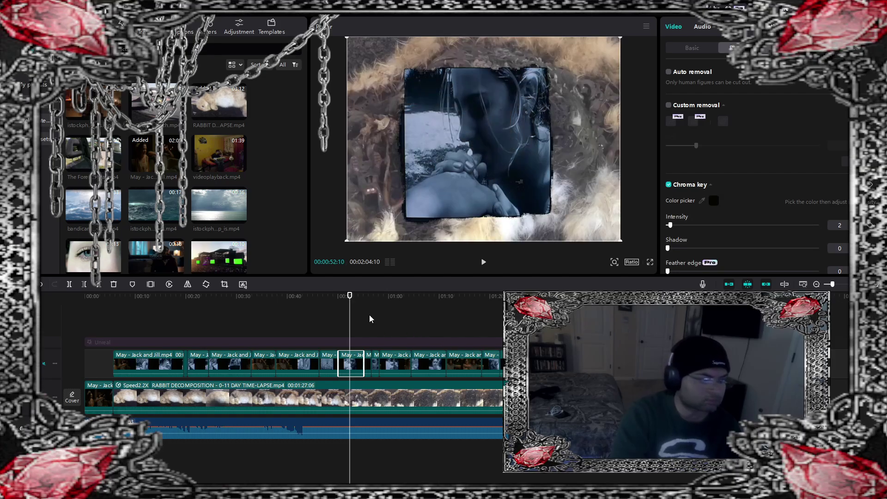
click(368, 314)
click(367, 296)
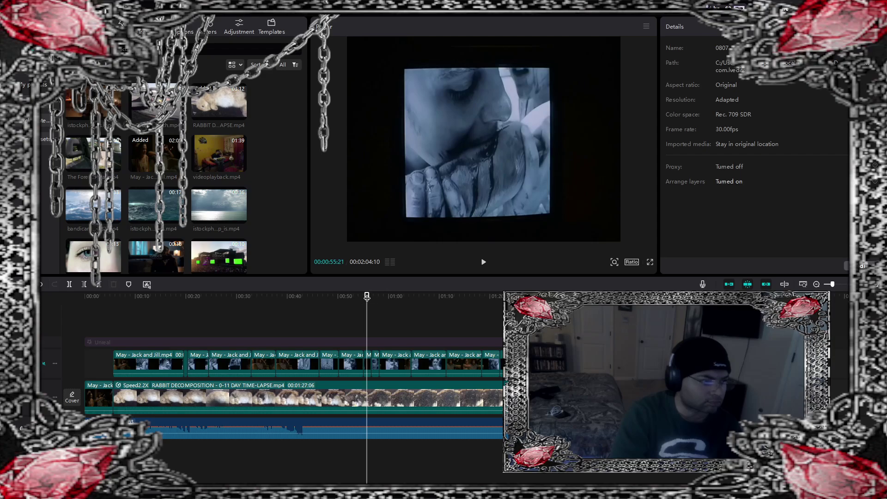
mouse_move(366, 296)
mouse_down()
mouse_move(420, 301)
mouse_move(355, 309)
mouse_move(365, 310)
mouse_up()
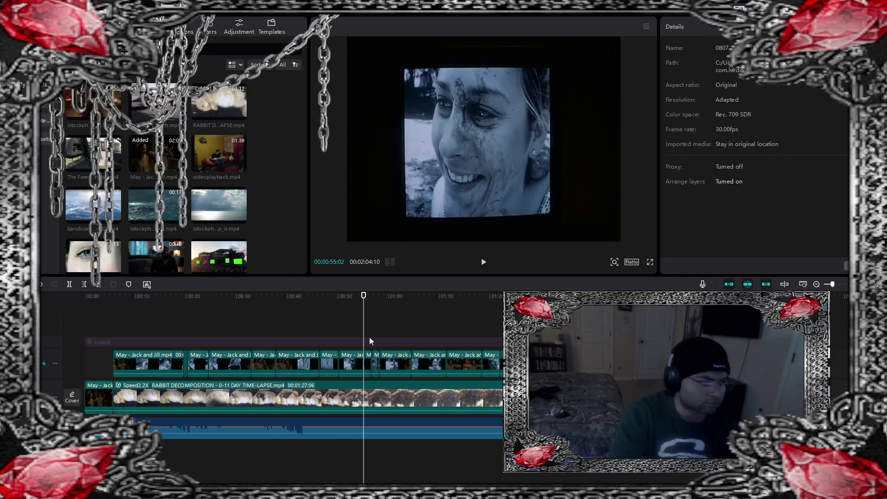
click(375, 363)
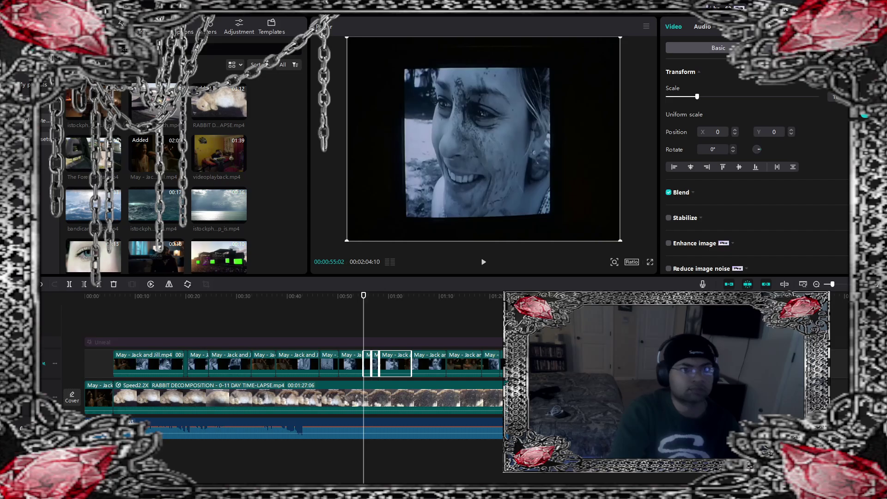
Step: Enable Chroma key on only the short clip at 00:00:55:27, pick the dark area beside the TV picture and set Intensity to 5
click(367, 302)
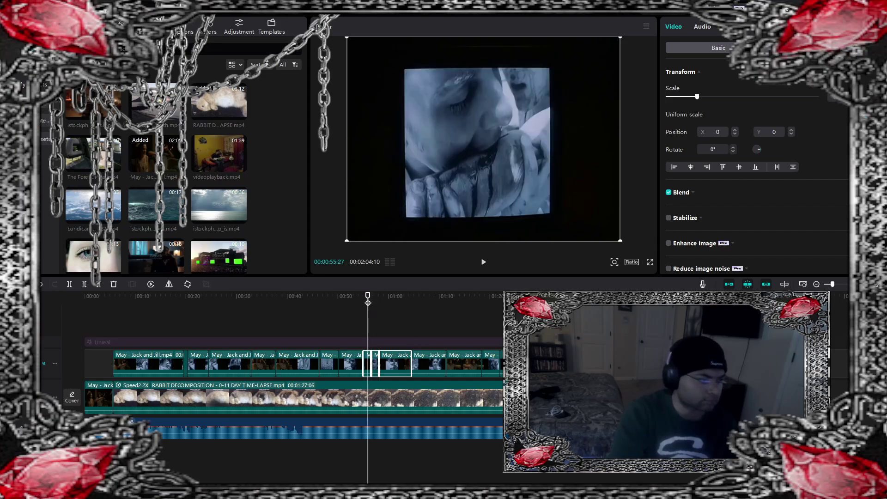
click(384, 346)
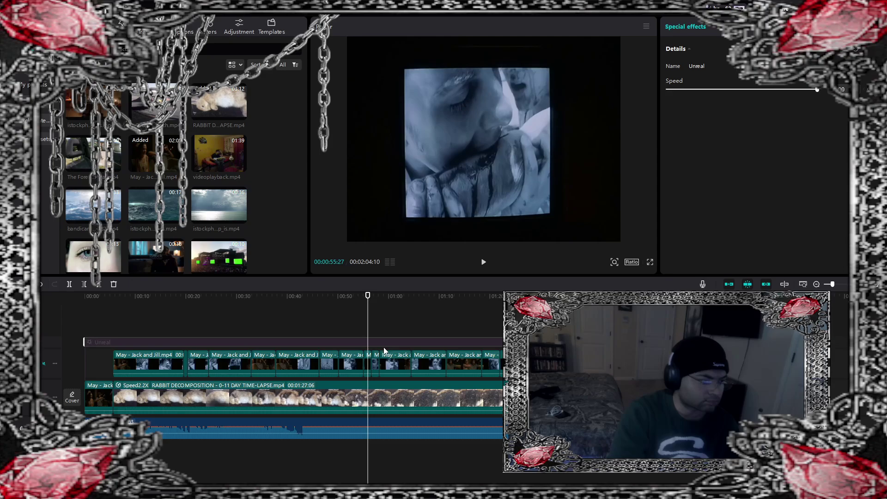
click(366, 364)
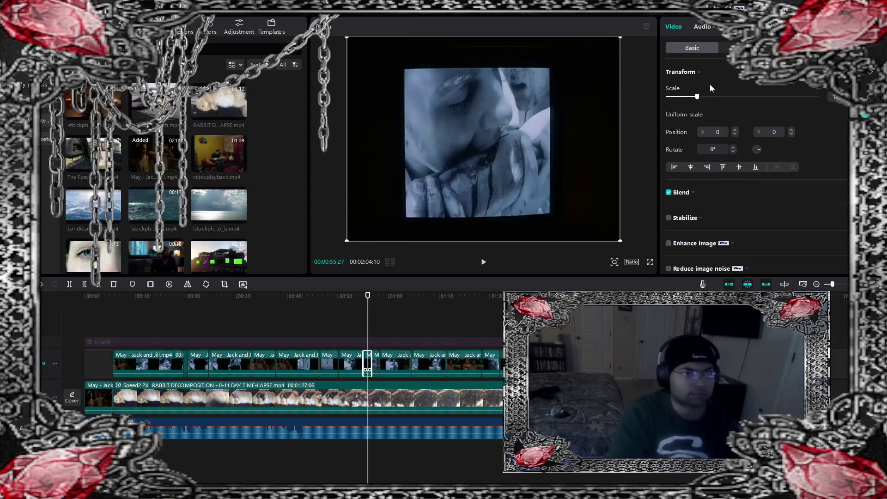
click(734, 47)
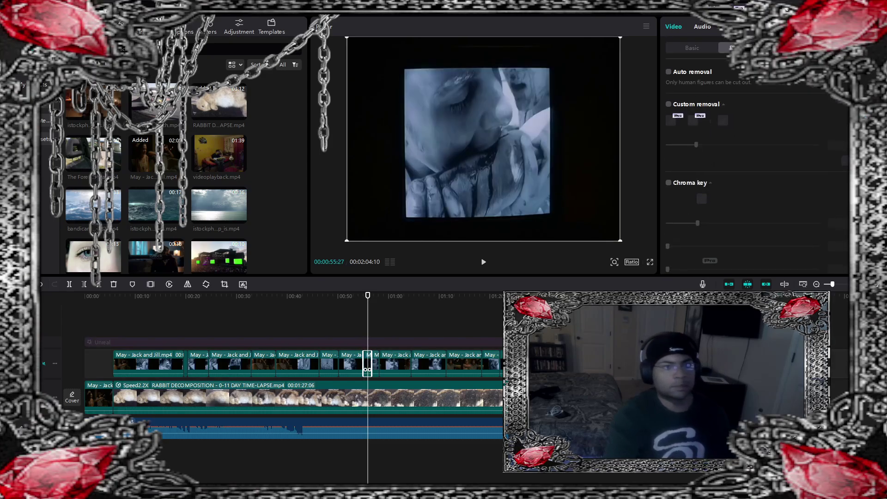
click(667, 184)
click(702, 200)
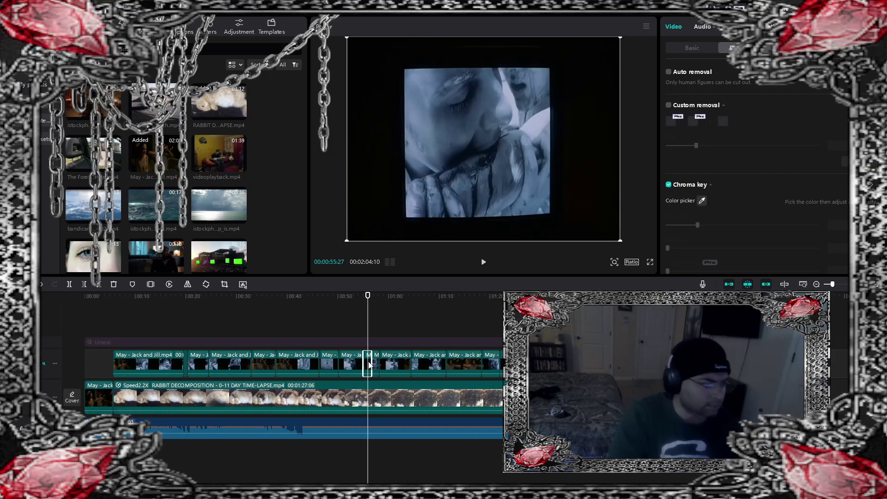
click(577, 224)
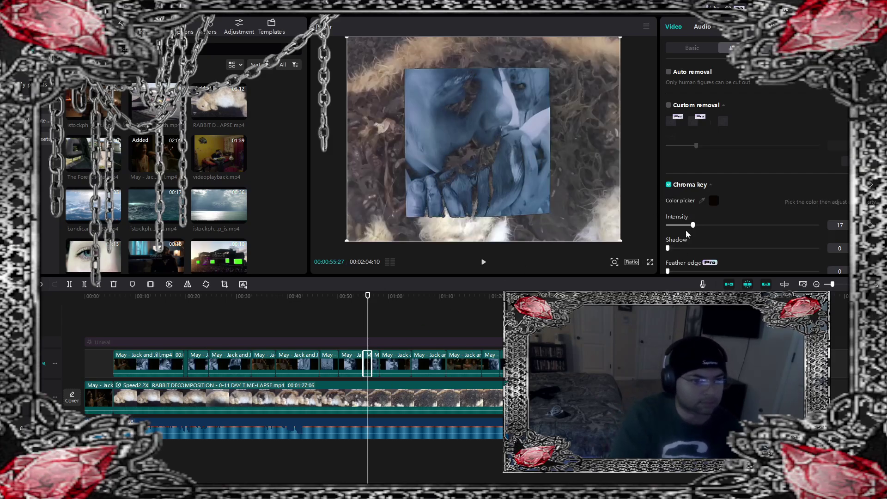
drag(685, 230, 673, 234)
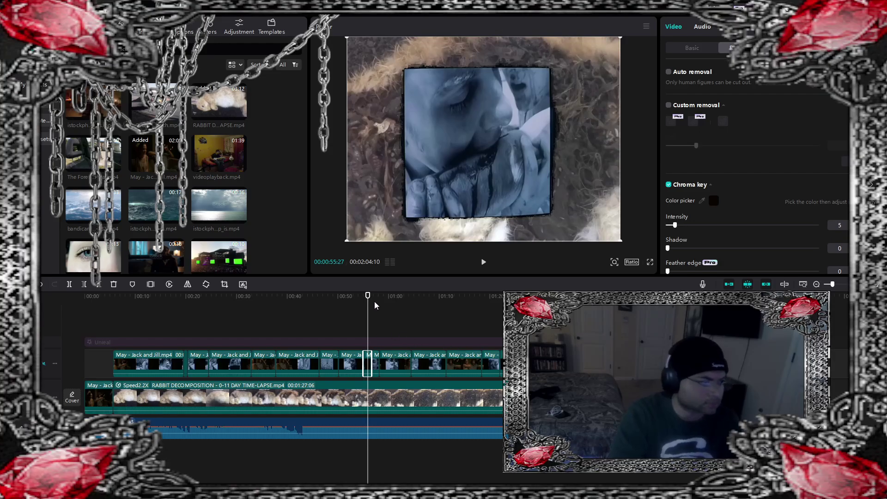
Step: Chroma-key the short clip at 00:00:57:16, using the black area beside the TV picture as key color and an Intensity of 3
click(375, 302)
click(376, 305)
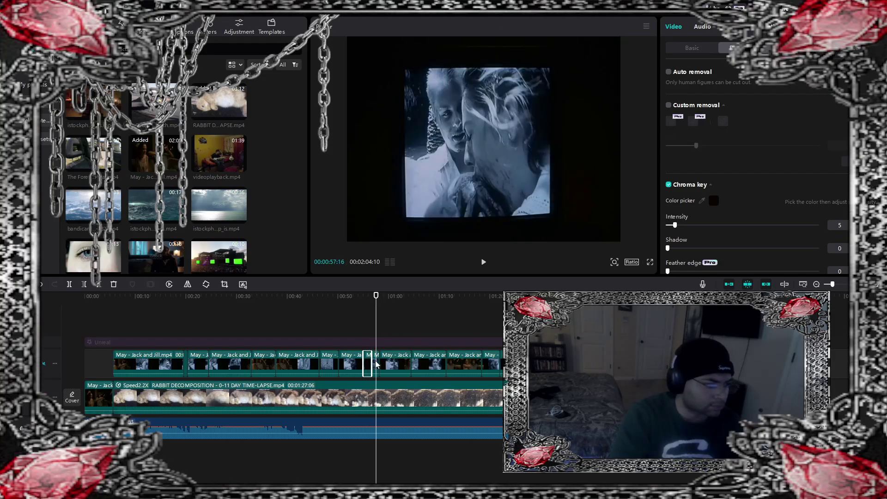
click(376, 365)
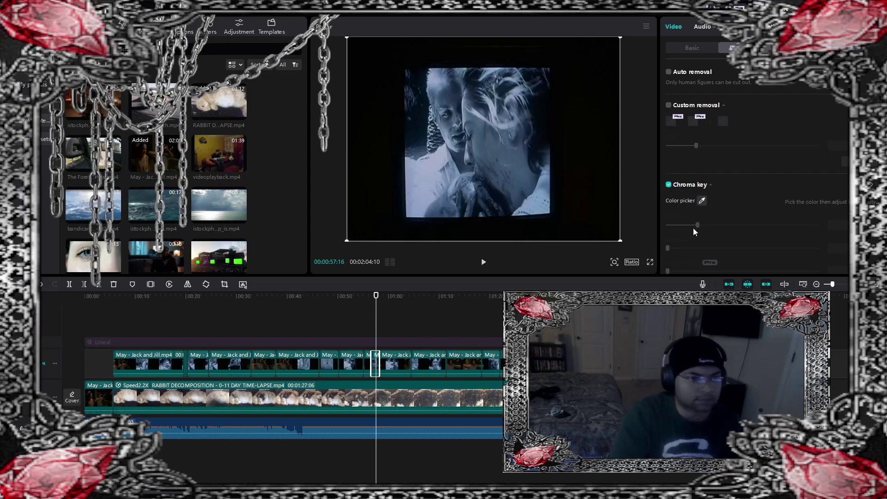
click(701, 200)
click(564, 222)
drag(695, 225, 669, 225)
Step: Chroma-key the Jack and Jill clip at 00:01:02:19, sampling the black beside the TV picture and setting Intensity to 2
click(402, 301)
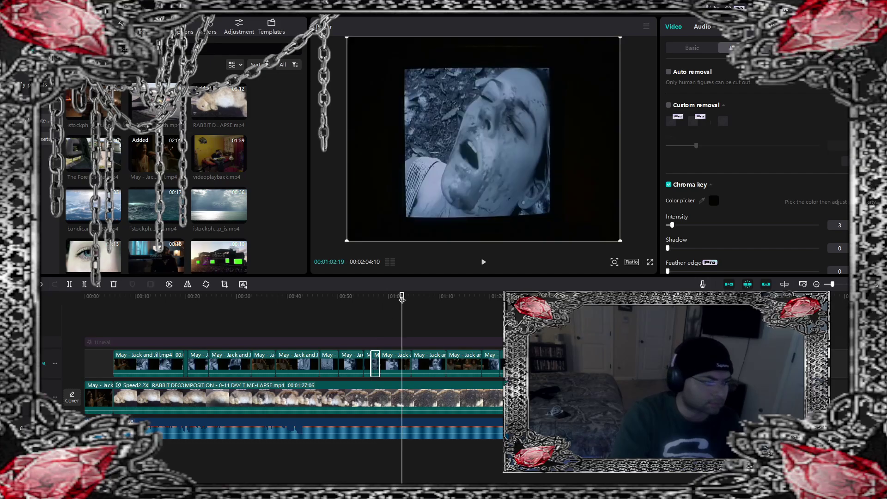
click(397, 363)
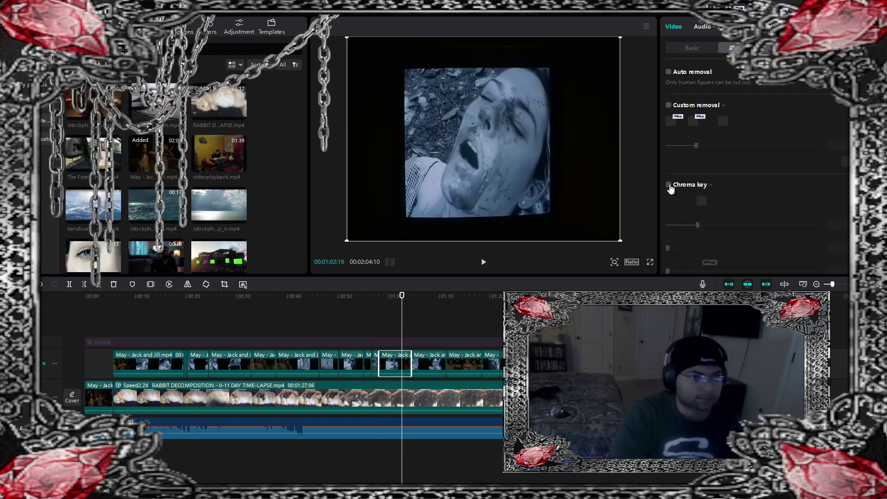
click(702, 200)
click(588, 210)
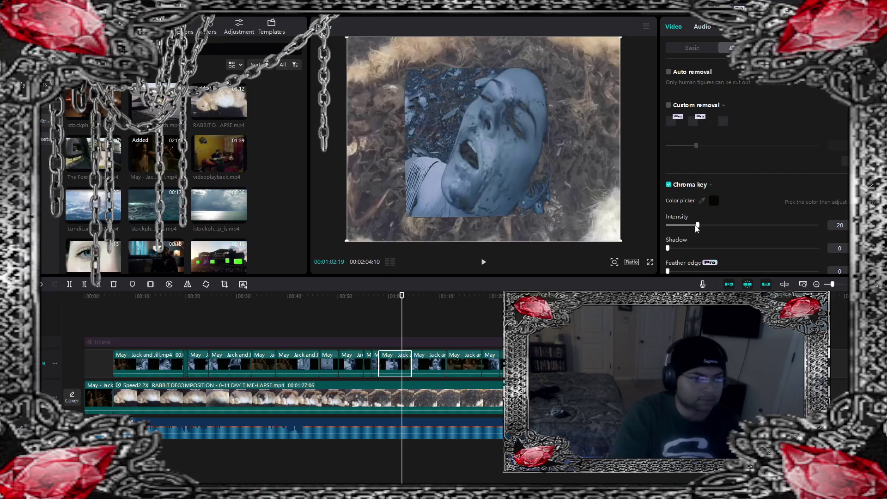
drag(696, 226, 671, 236)
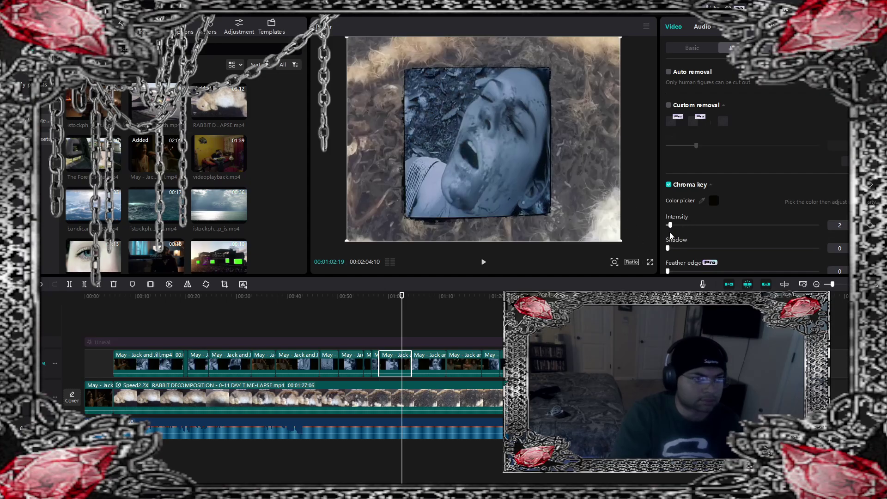
Step: Chroma-key the Jack and Jill clip at 00:01:13:26 with the black beside the TV picture as key color and Intensity 1
drag(420, 296, 459, 298)
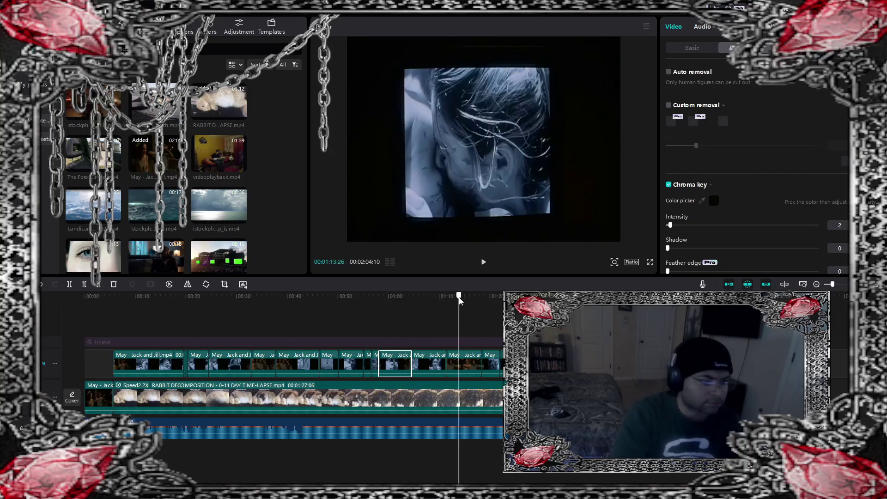
click(464, 365)
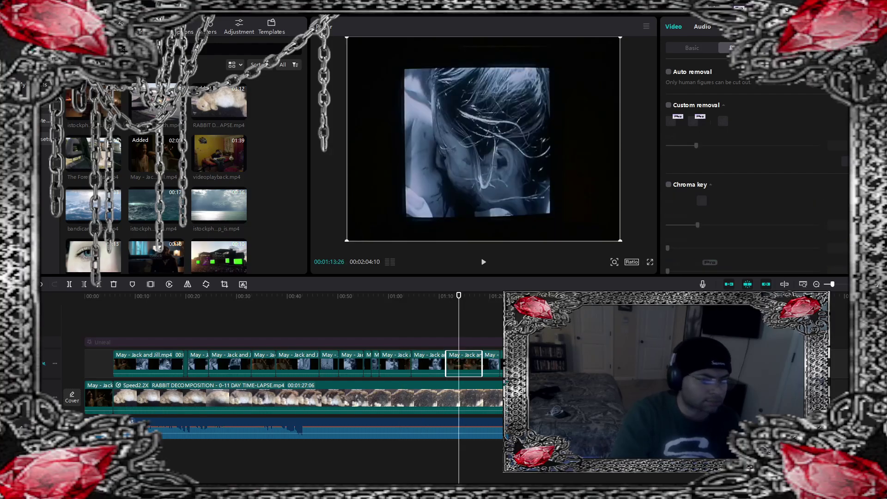
click(668, 185)
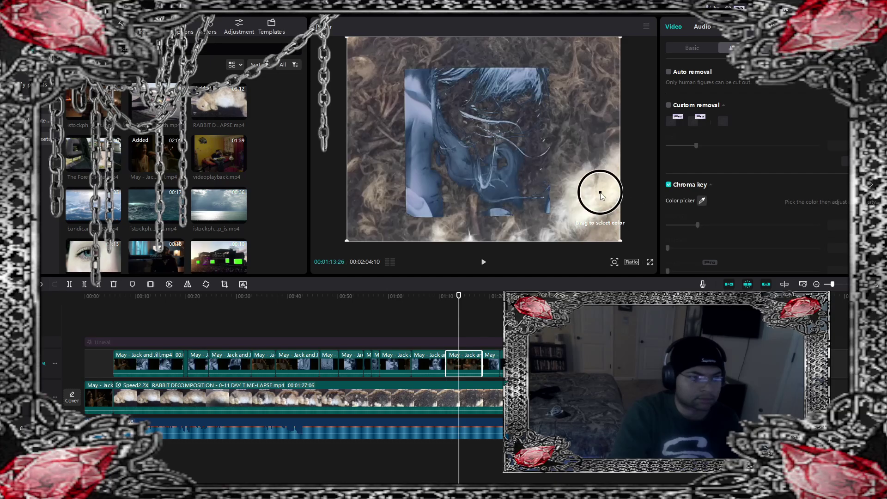
drag(693, 225, 669, 228)
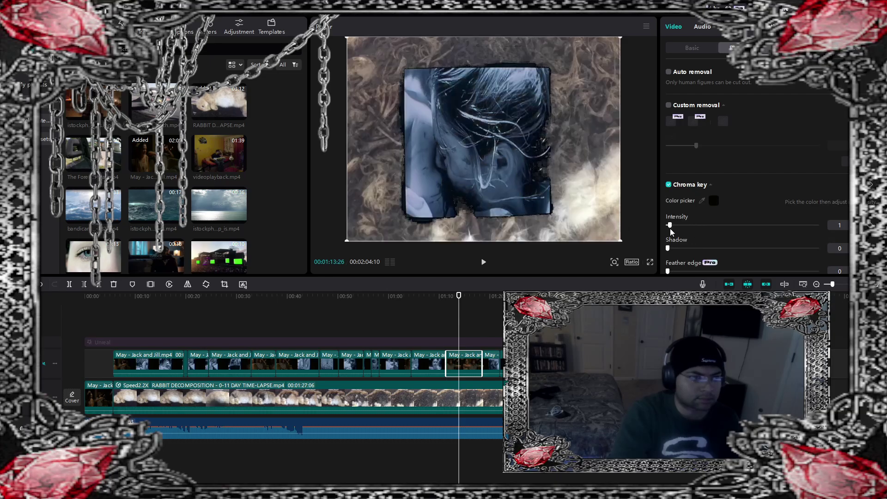
Step: Chroma-key the Jack and Jill clip at 00:01:19:13, sampling the black beside the TV picture as key color and setting Intensity to 4
click(487, 297)
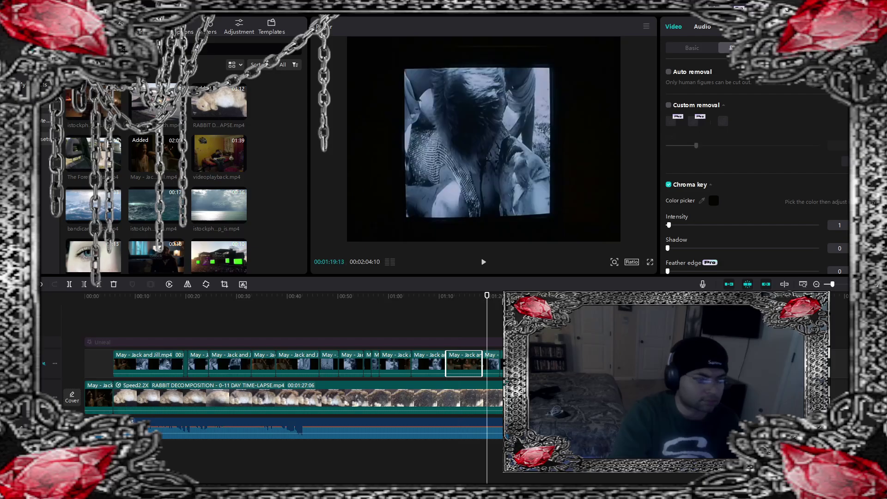
click(497, 363)
click(669, 186)
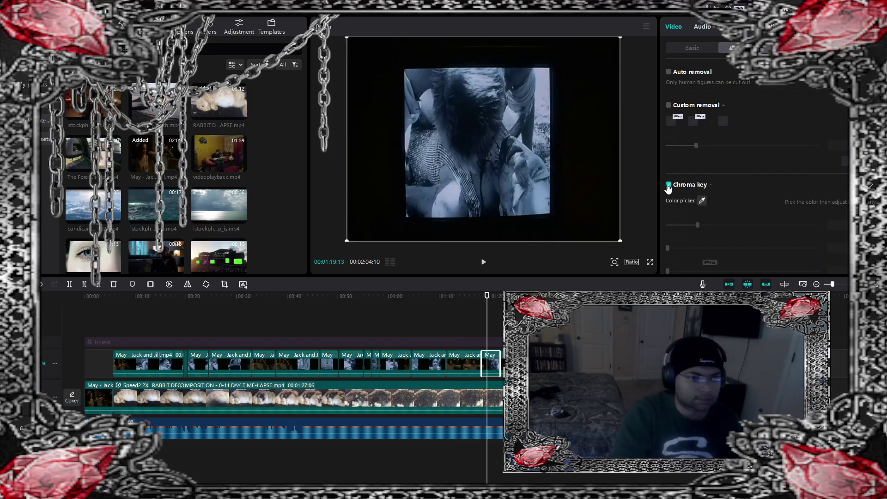
click(702, 201)
click(584, 188)
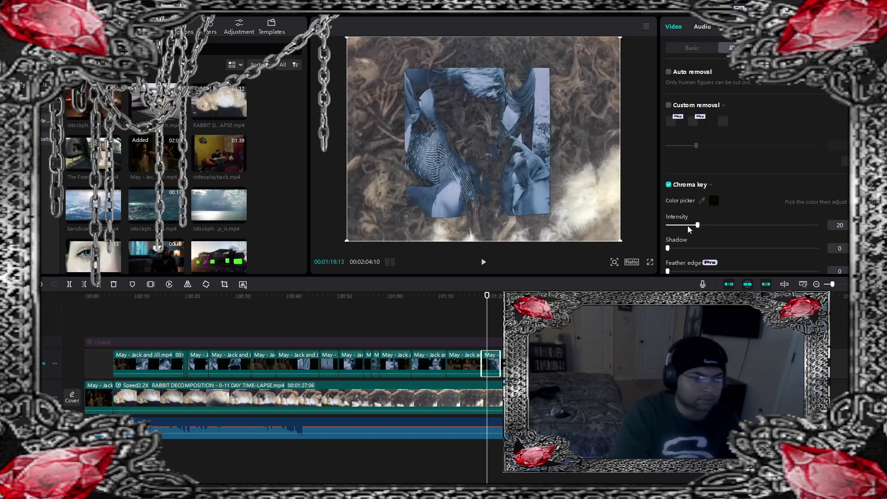
drag(696, 227, 674, 228)
drag(671, 227, 674, 229)
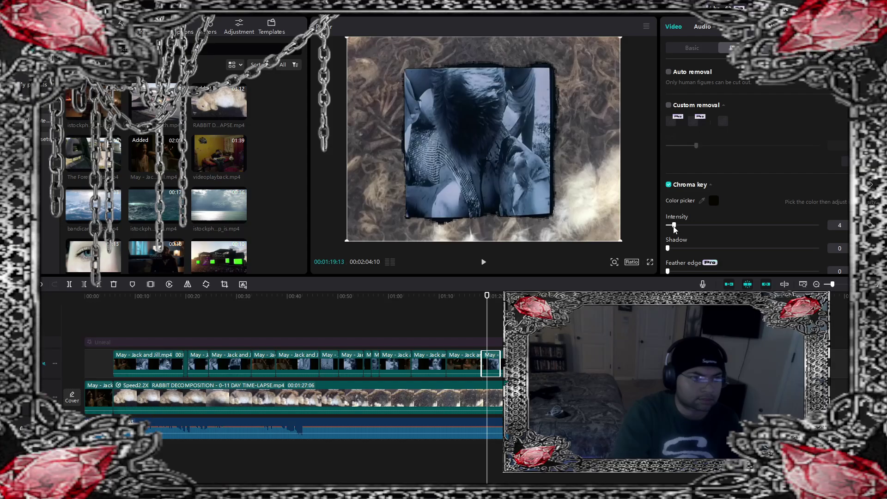
Step: Split the Jack and Jill clip at 00:01:15:04 and turn off Chroma key on the part after the cut
drag(486, 296, 465, 296)
click(474, 368)
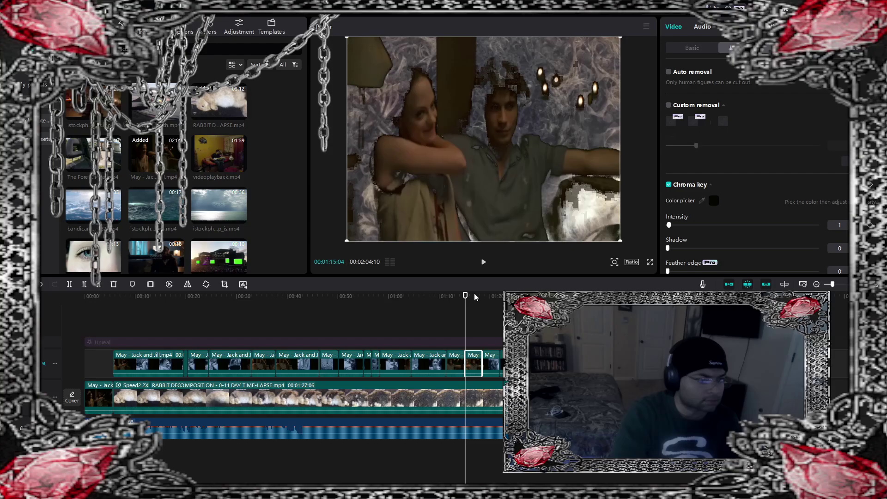
click(474, 296)
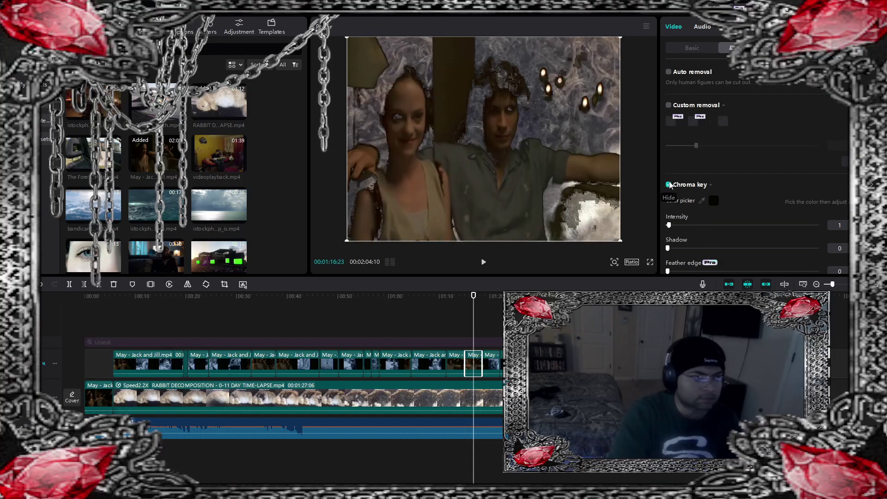
click(669, 185)
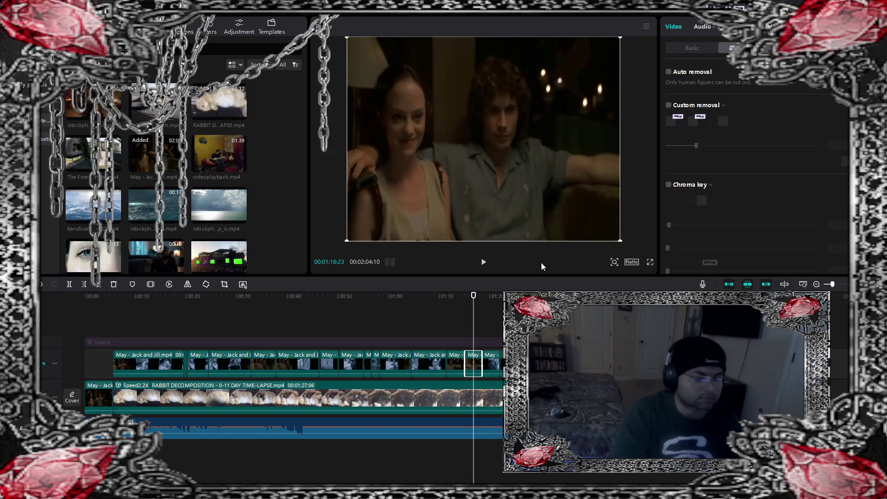
Step: Split the last Jack and Jill clip during the TV static at 00:01:26:16
drag(473, 299, 522, 299)
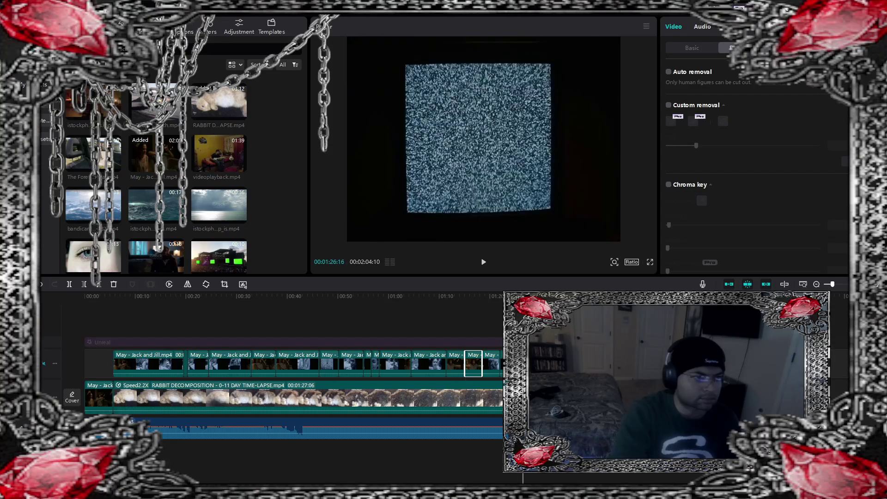
click(513, 362)
click(69, 284)
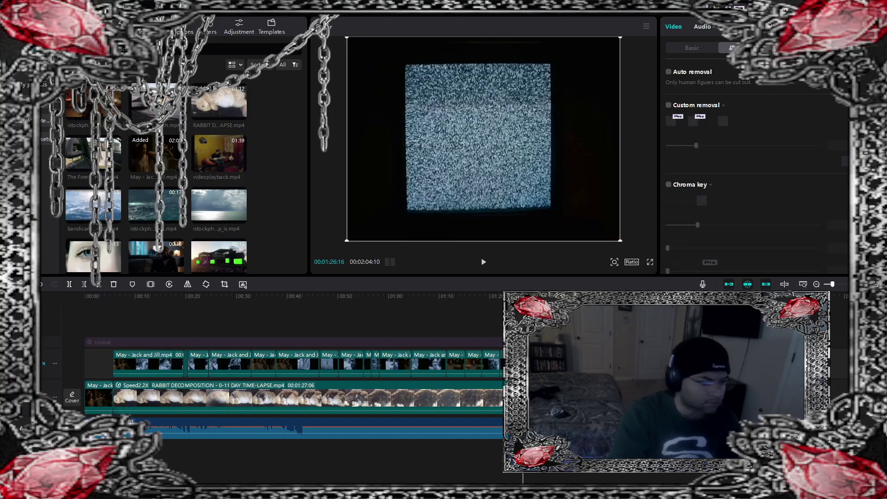
Step: Chroma-key the clip containing the director credit at 00:01:23:29, sampling the black background as key color and lowering the Intensity
click(501, 363)
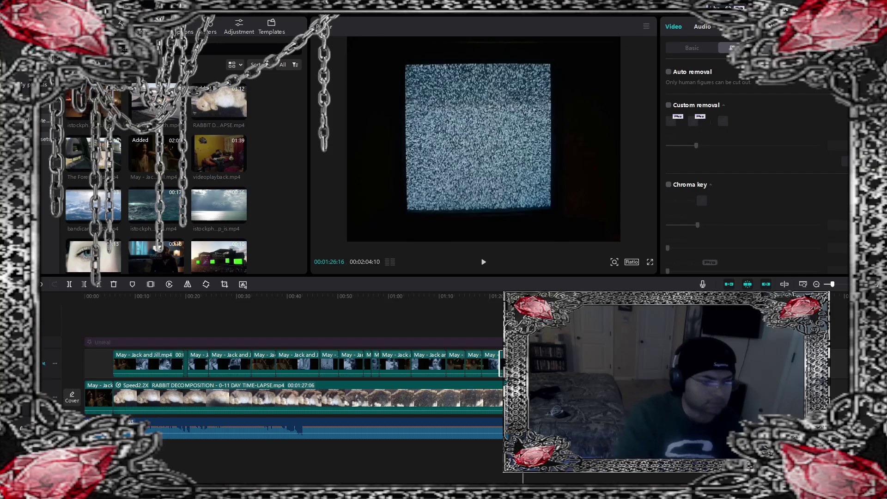
click(508, 297)
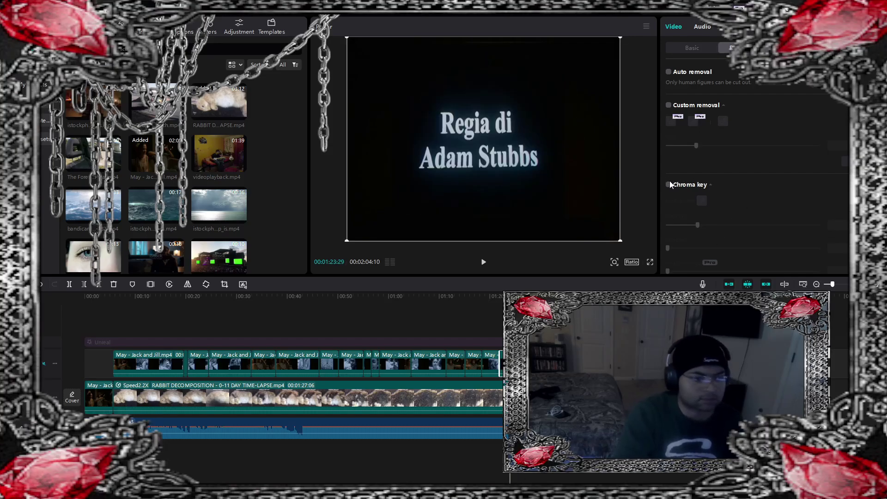
click(669, 185)
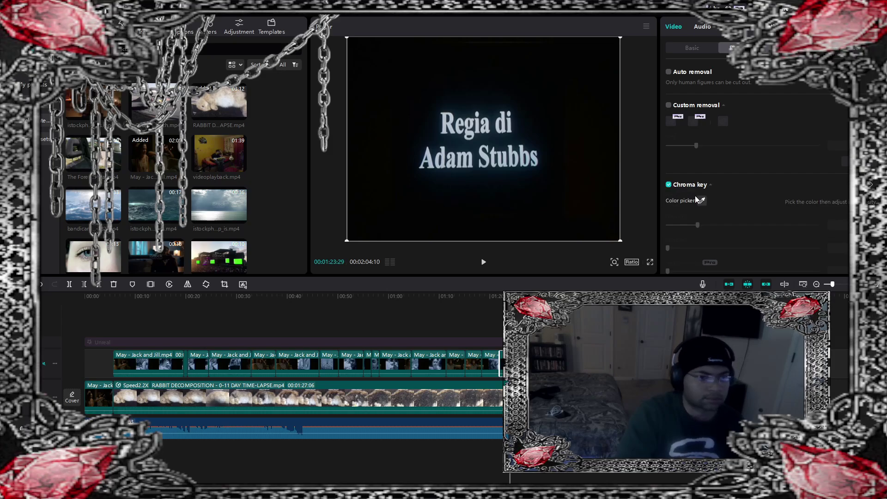
click(702, 200)
click(575, 198)
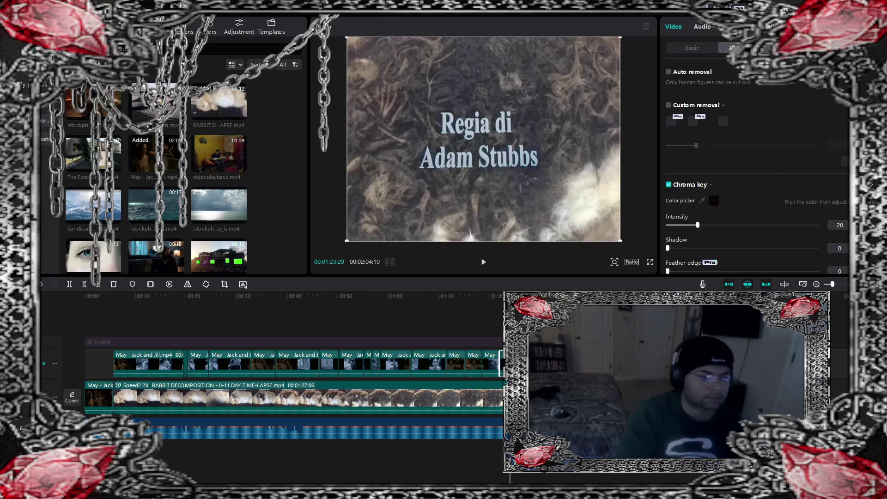
click(500, 297)
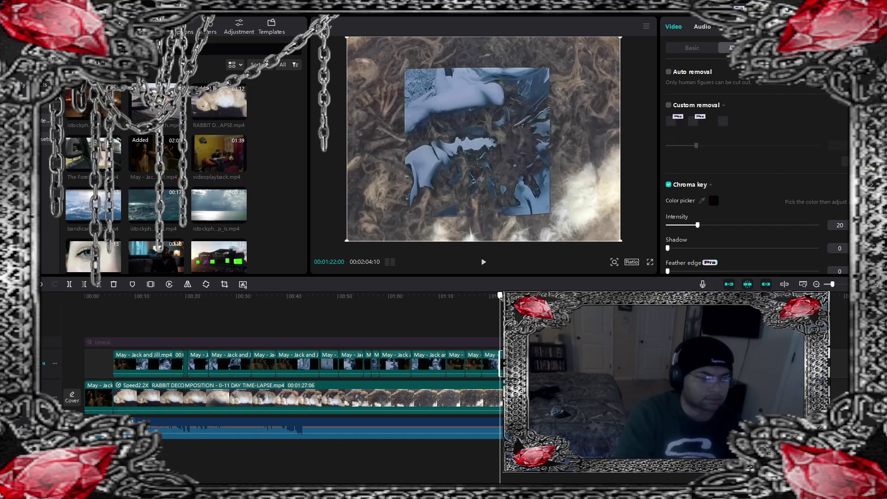
drag(499, 296, 502, 296)
drag(697, 225, 675, 226)
Step: Unhide the Unreal effect track and preview the video full screen from the start through the Jack and Jill title
drag(502, 296, 84, 302)
click(98, 367)
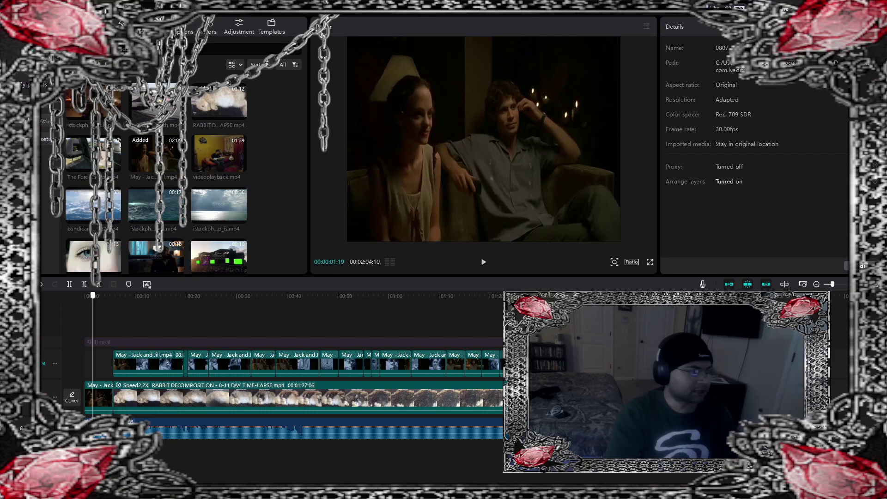
click(47, 342)
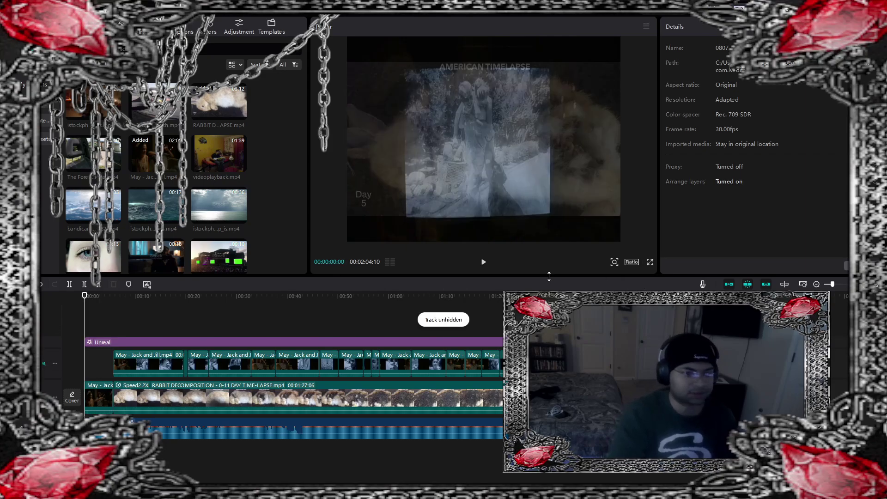
click(481, 264)
click(650, 262)
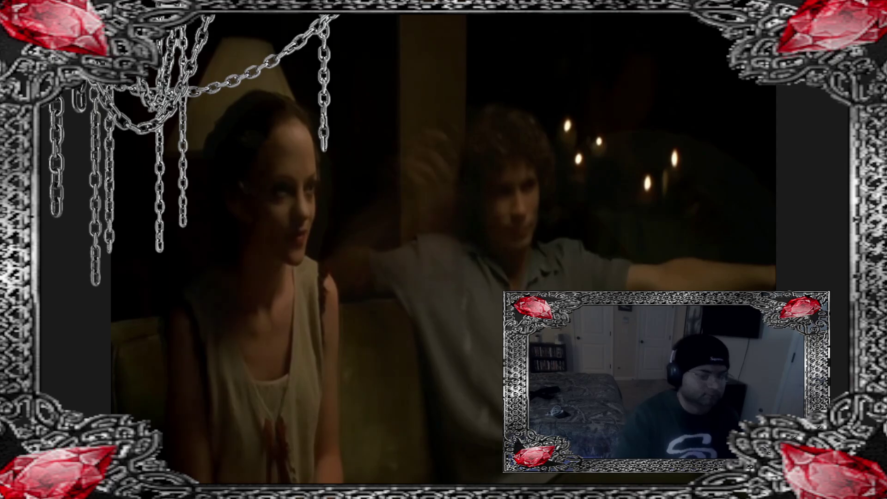
key(space)
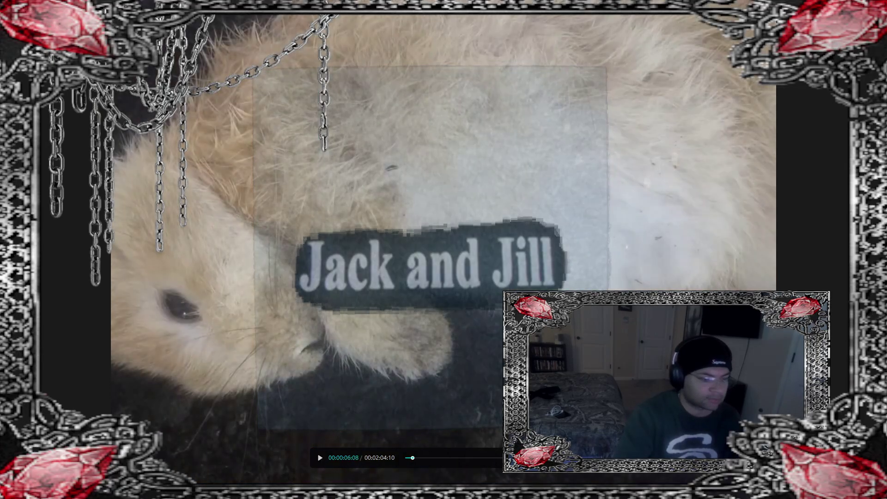
key(Escape)
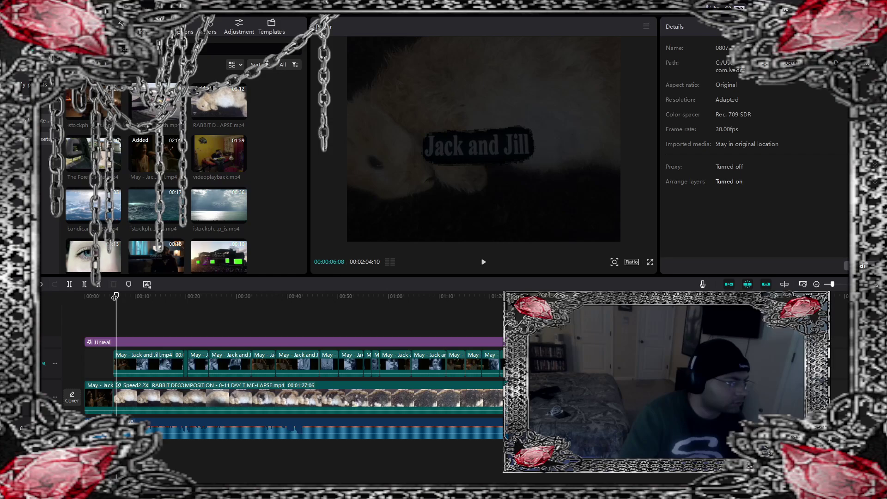
Step: Trim the start of the Unreal effect to 00:00:05:20, where the rabbit time-lapse begins
drag(114, 296, 112, 296)
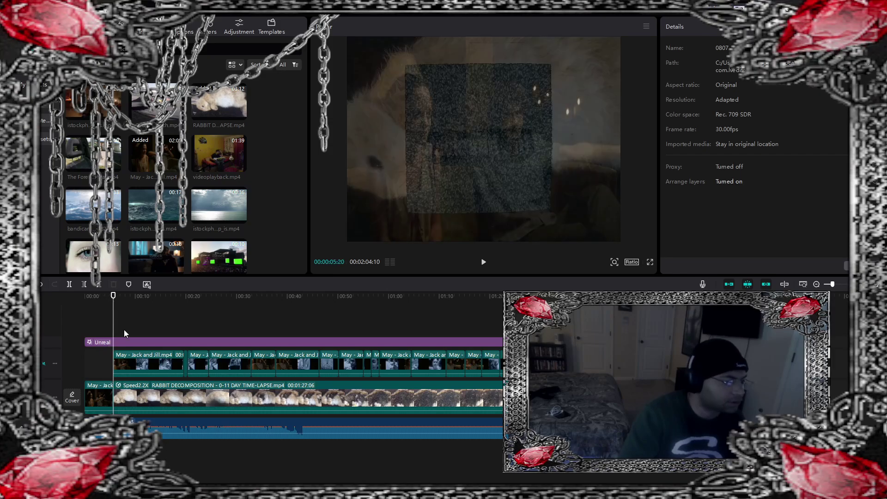
click(127, 342)
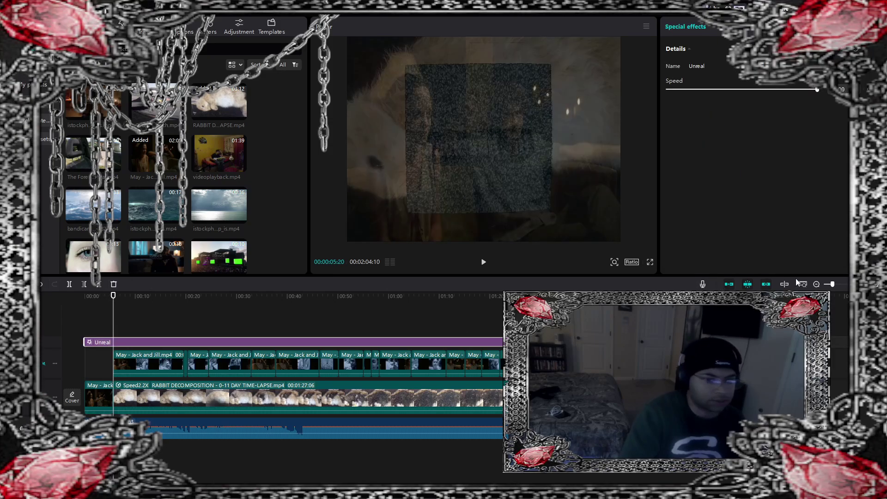
click(69, 284)
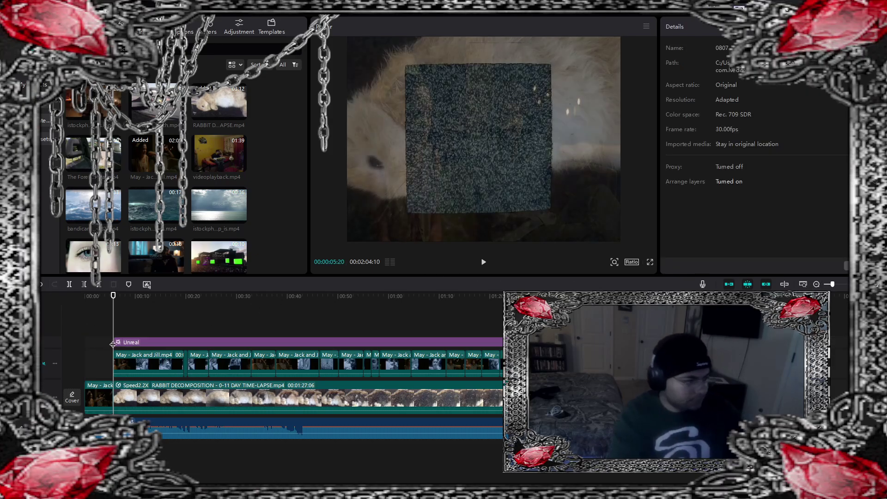
Step: Hide the effect track and cut the section between 00:00:20:10 and 00:00:24:16 out of the Unreal effect
drag(113, 295, 188, 310)
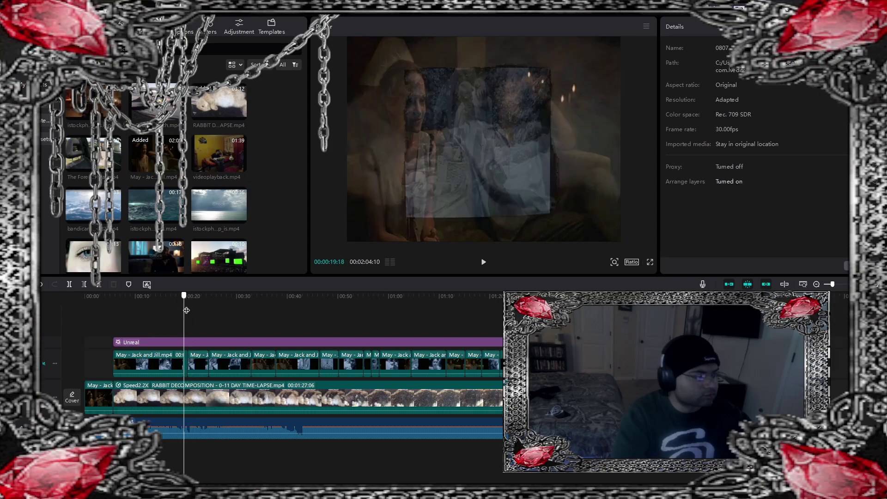
click(65, 342)
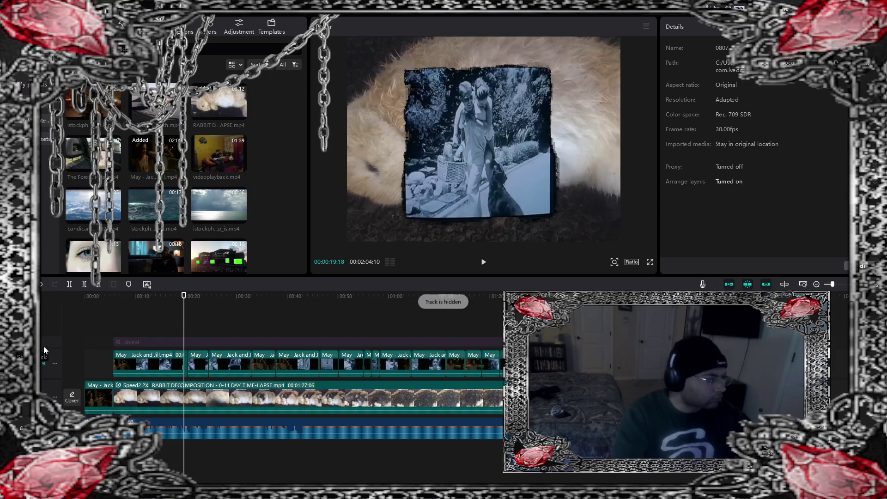
drag(183, 296, 189, 303)
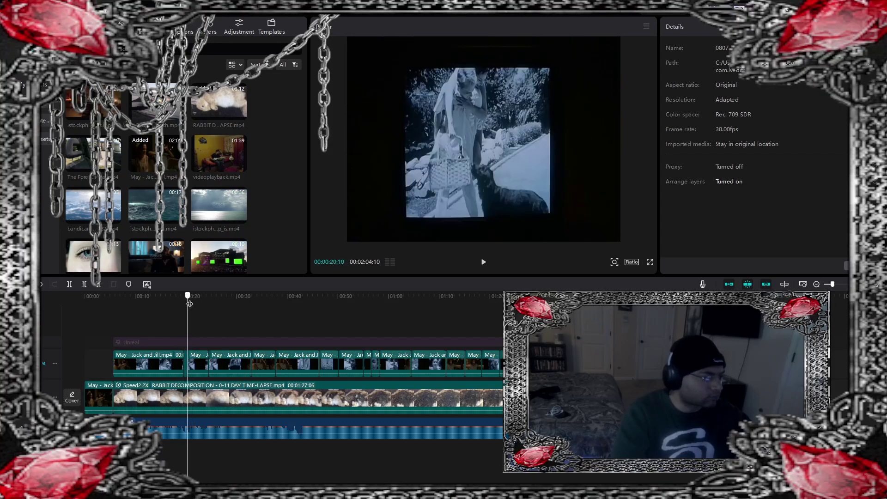
click(189, 338)
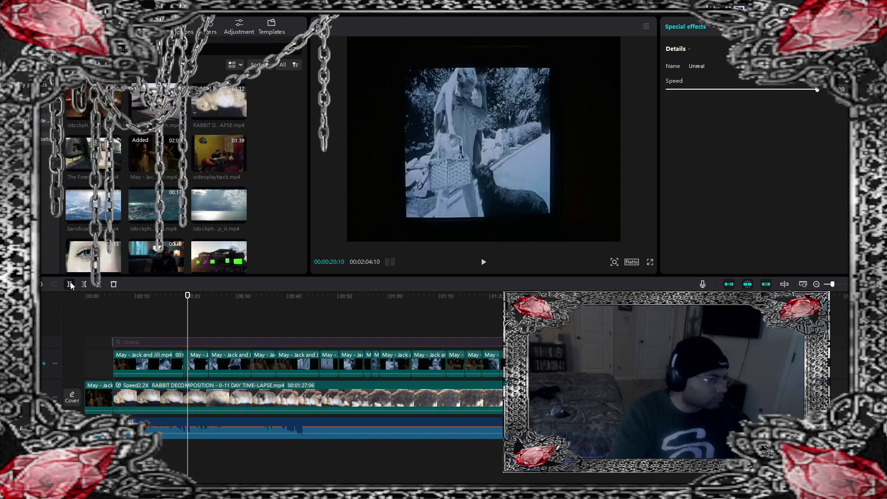
drag(188, 296, 210, 298)
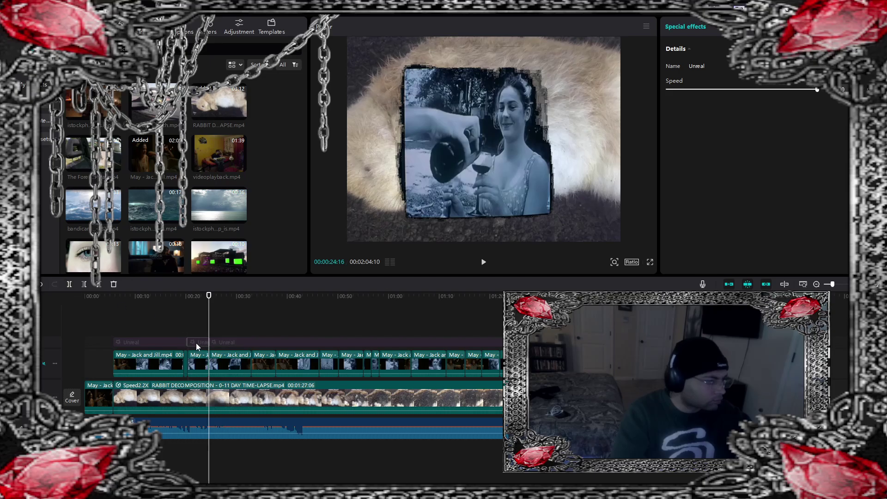
key(Delete)
Step: Split the Unreal effect above the next unkeyed May clip and remove the section from that cut to 00:00:37:23
drag(209, 296, 276, 300)
click(256, 339)
click(68, 286)
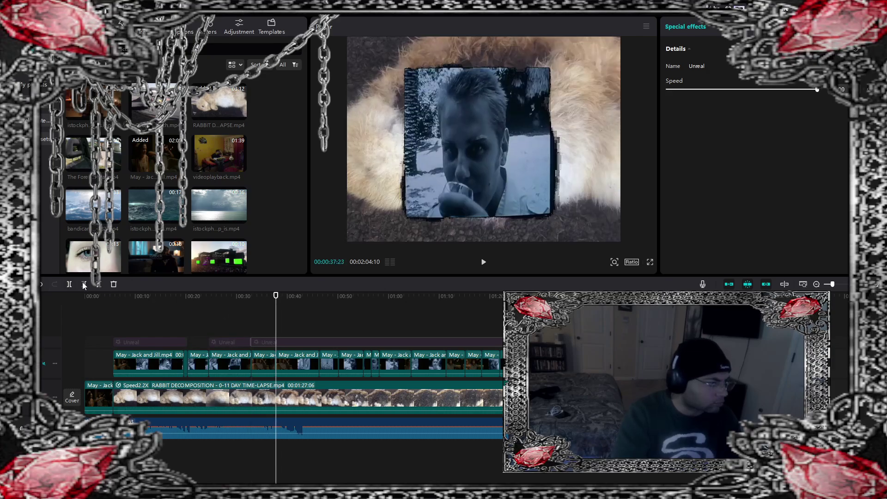
click(83, 285)
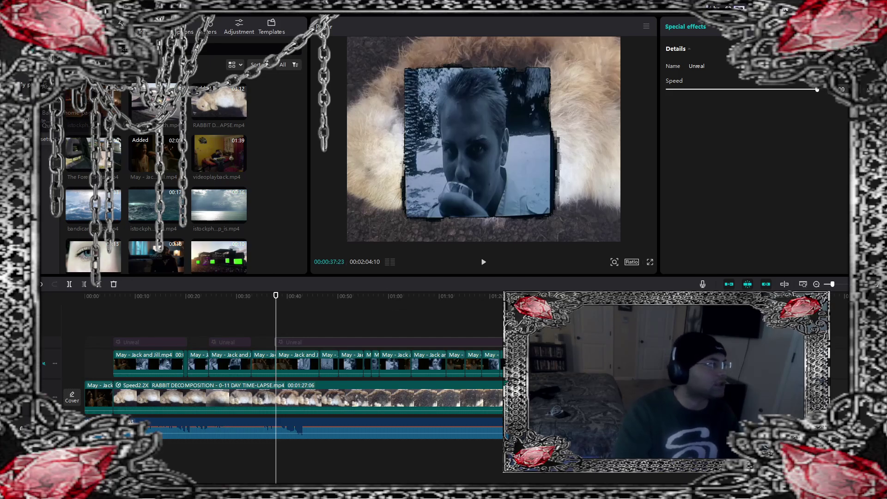
Step: Undo the last effect cuts, then split the Unreal effect at 00:00:32:28 and delete its section up to 00:00:37:23
key(ctrl+z)
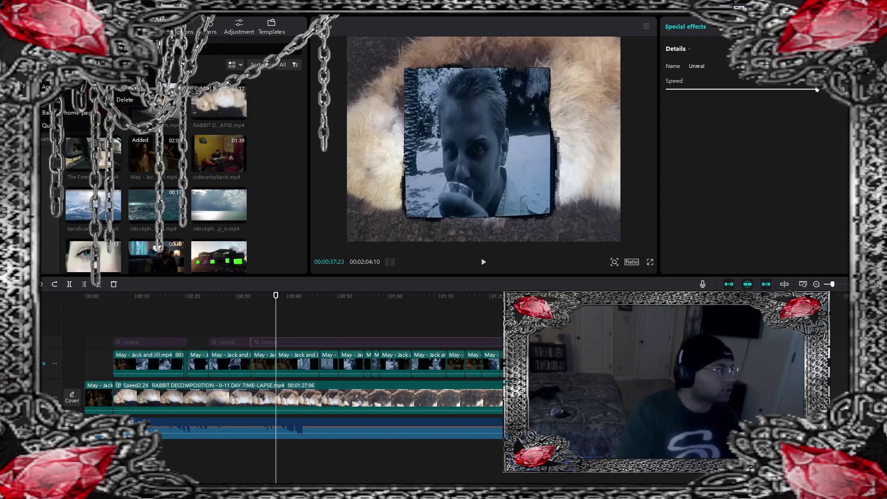
key(ctrl+z)
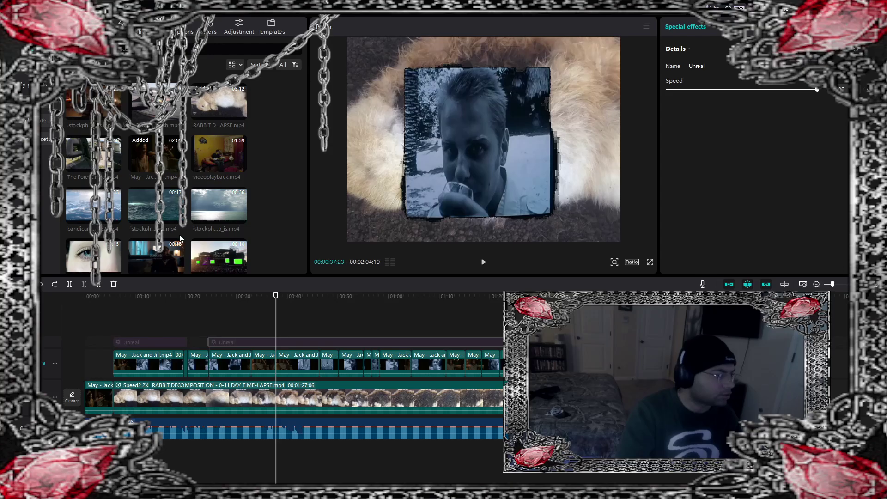
drag(275, 297, 251, 297)
click(70, 284)
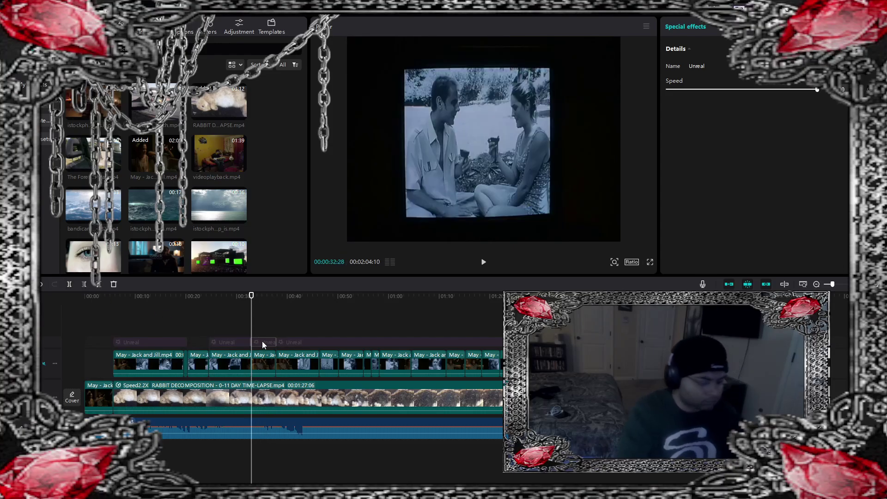
key(Delete)
Step: Split the Unreal effect at 00:00:46:10 and 00:00:50:05, and delete the section between the two cuts
drag(258, 302, 321, 308)
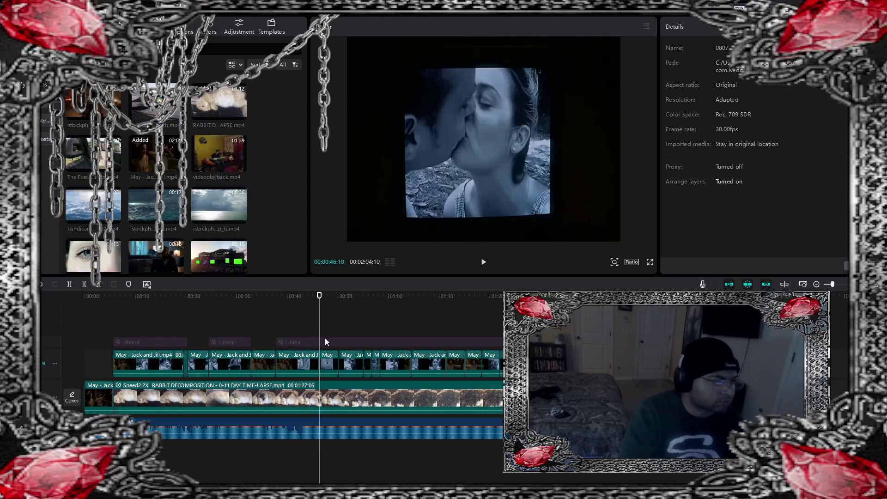
click(286, 342)
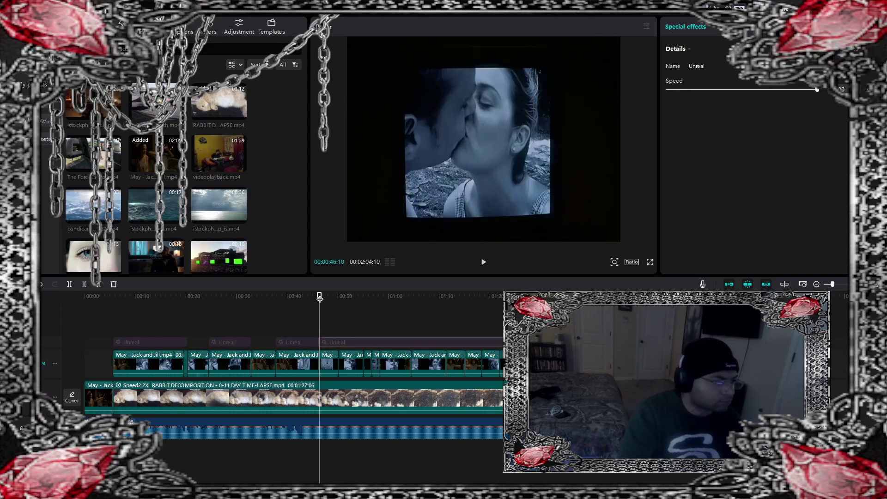
drag(319, 299, 339, 303)
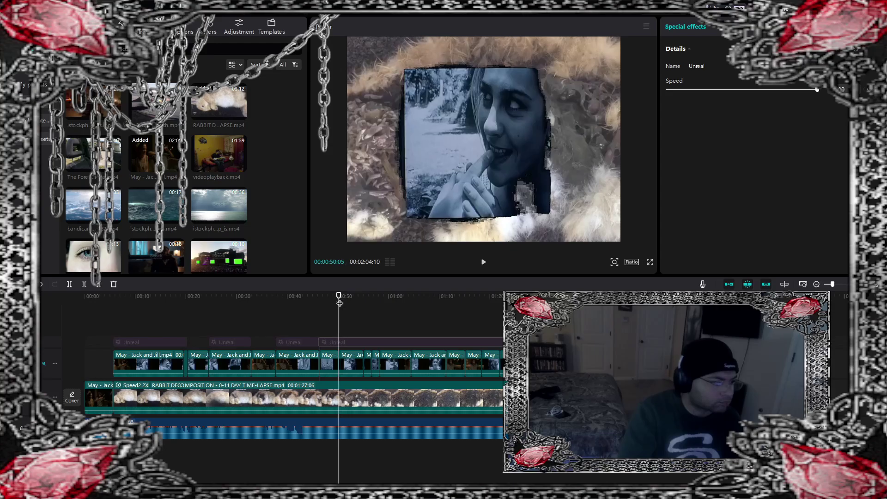
click(69, 284)
click(328, 341)
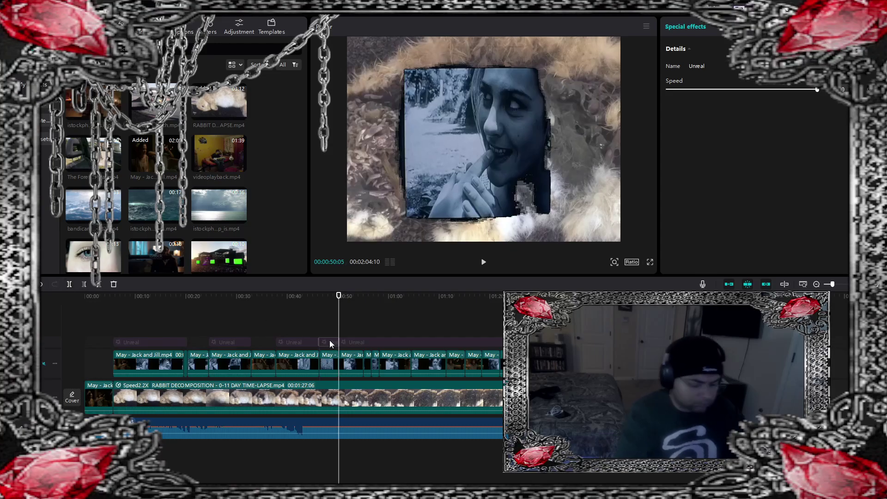
key(Delete)
Step: Cut the Unreal effect at 00:01:04:15 and 00:01:08:06, and remove the section between them
drag(340, 301, 433, 314)
key(ctrl+v)
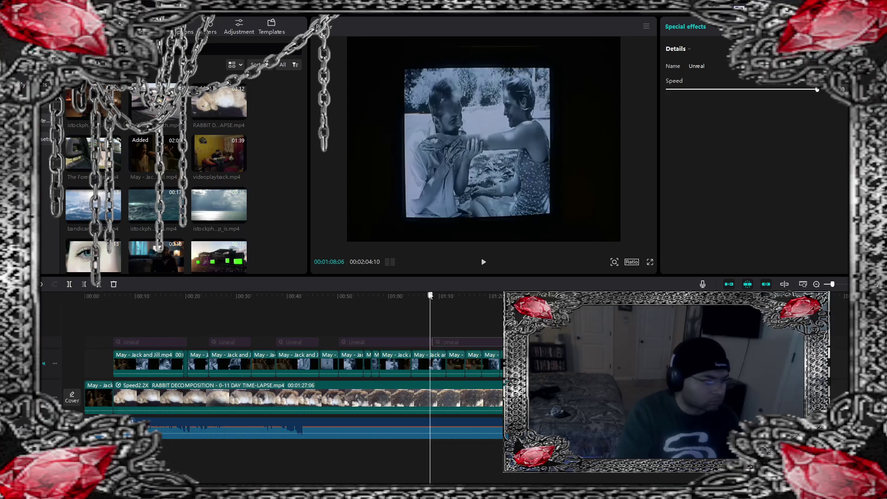
drag(430, 295, 408, 298)
click(406, 344)
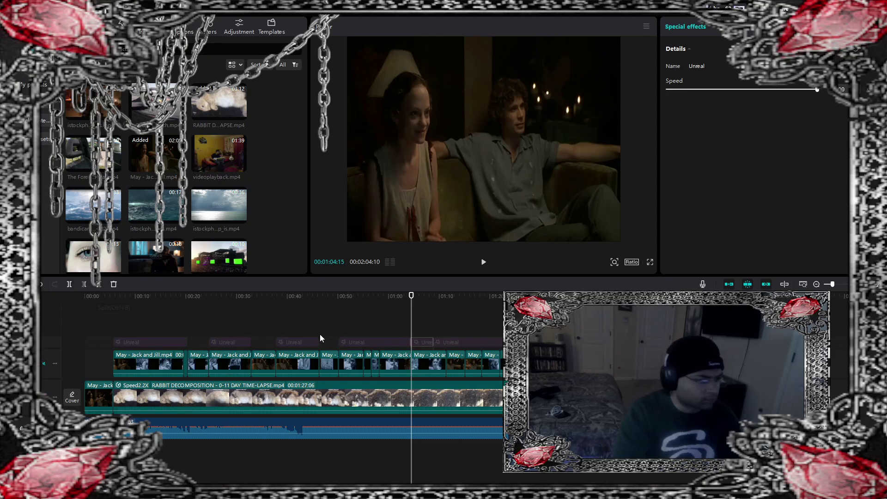
click(429, 296)
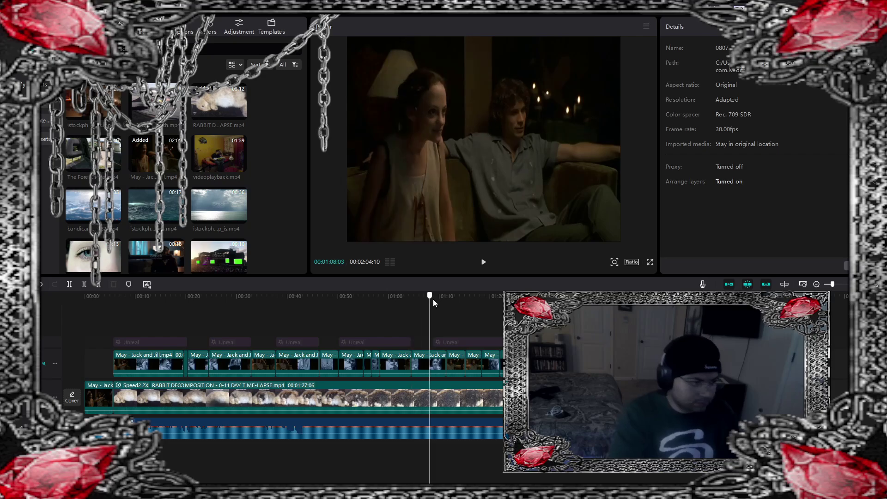
Step: Split the Unreal effect at 00:01:15:04 and 00:01:18:12, and delete the section between the two cuts
drag(433, 298, 463, 306)
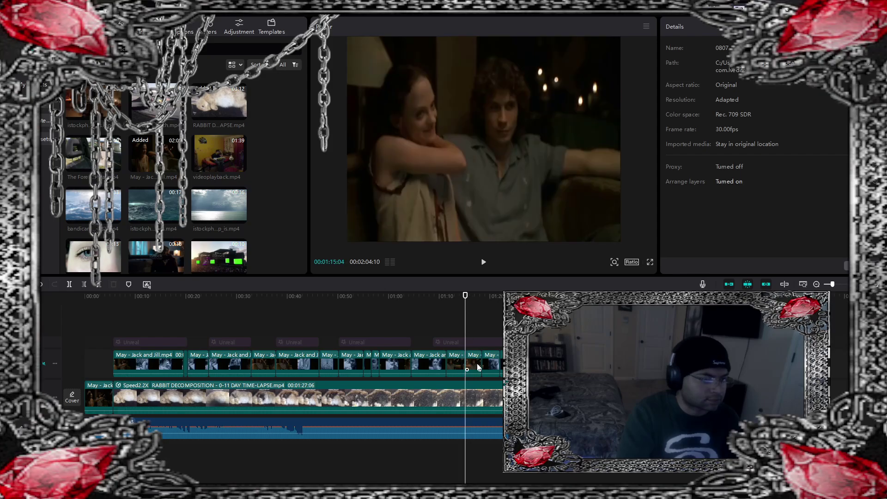
click(468, 343)
click(67, 285)
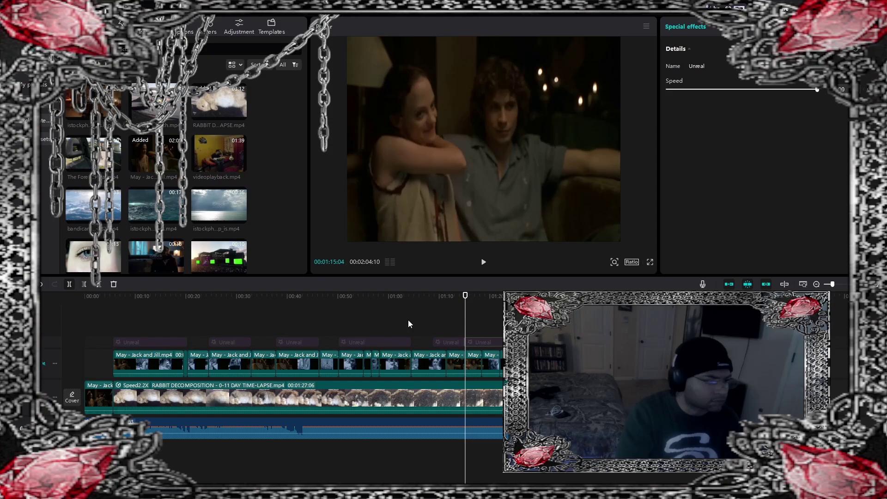
drag(471, 297, 481, 298)
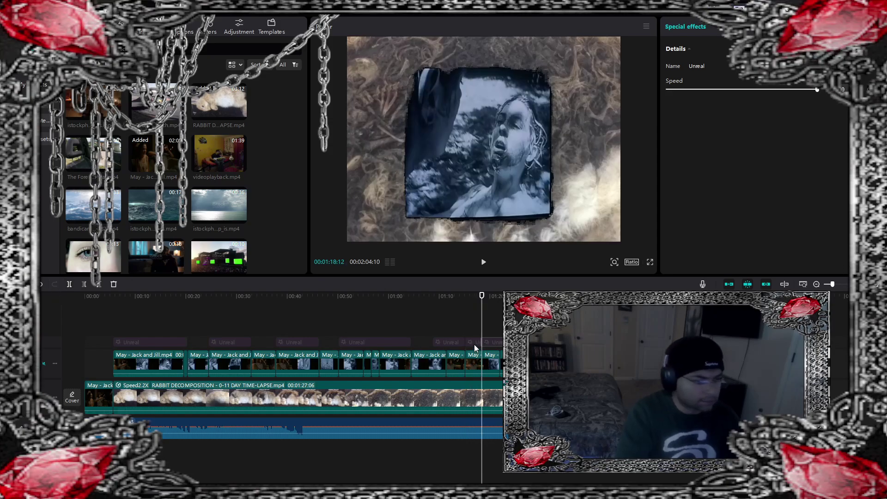
key(Delete)
Step: Split the last Unreal effect section at 00:01:26:16, over the TV static
drag(480, 299, 522, 299)
click(492, 342)
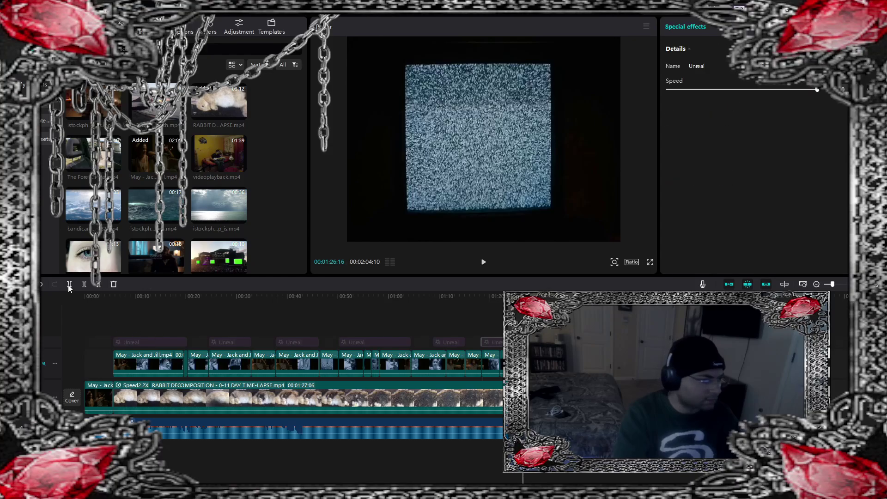
drag(523, 298, 561, 298)
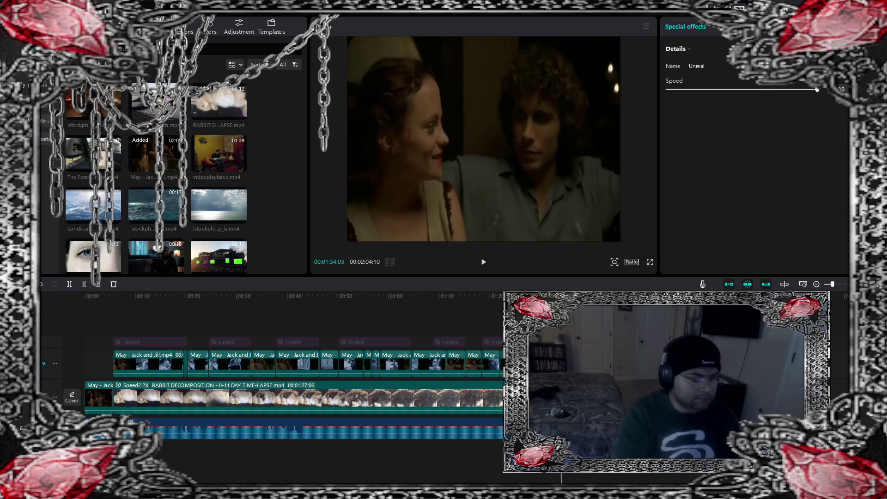
key(Escape)
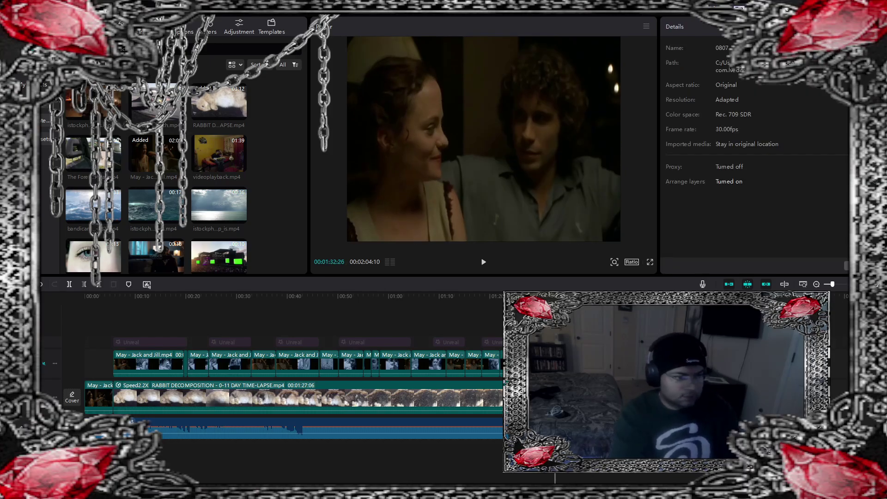
Step: Play the edit from the beginning in full screen, stop at 00:00:28:07 and return to the editor
key(Home)
click(140, 467)
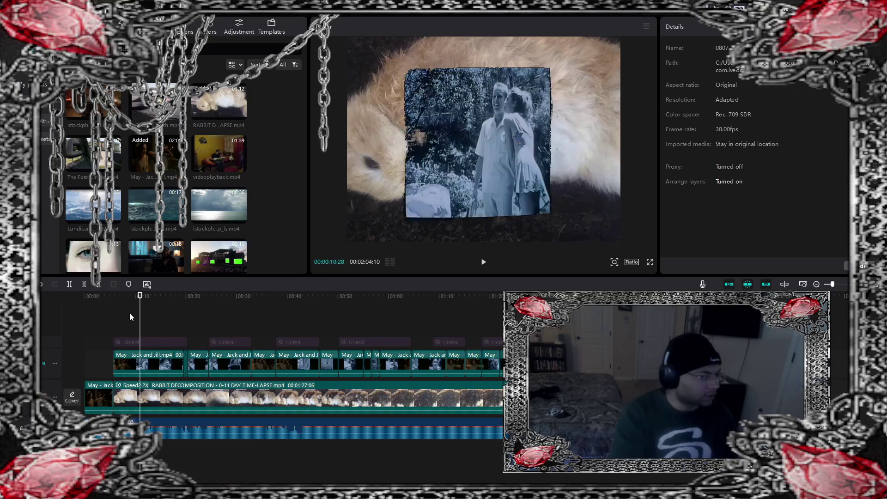
key(Home)
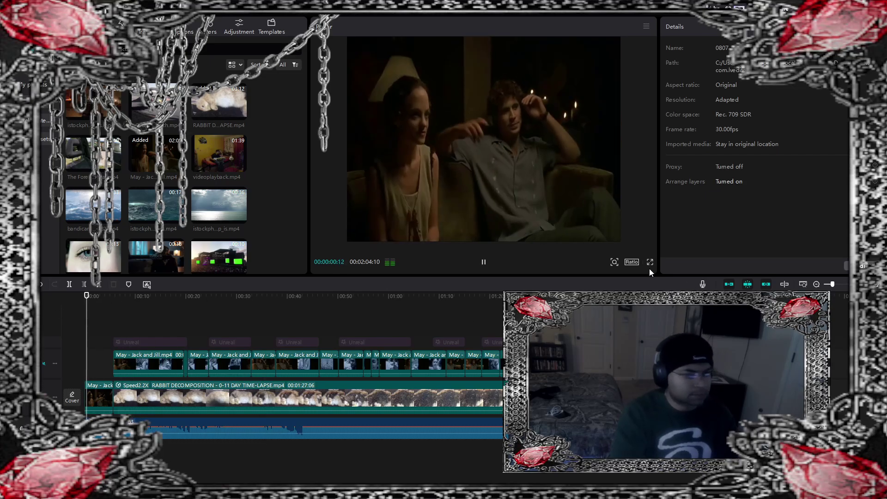
click(649, 262)
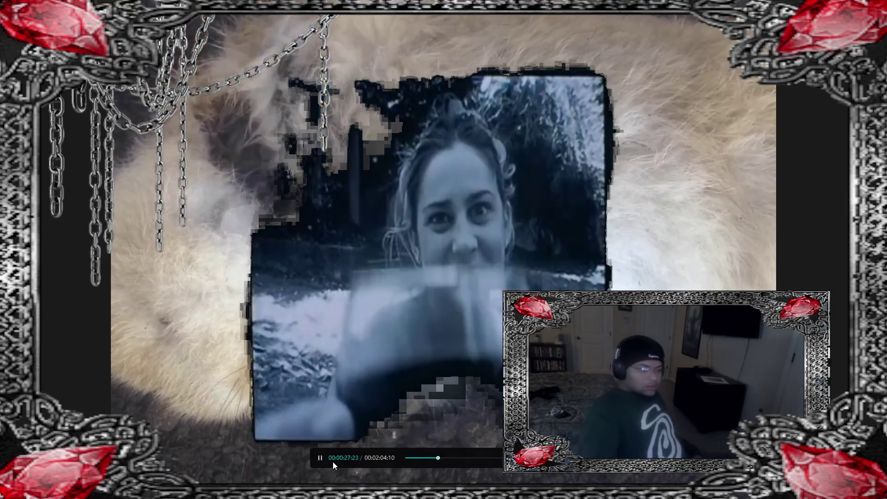
click(320, 458)
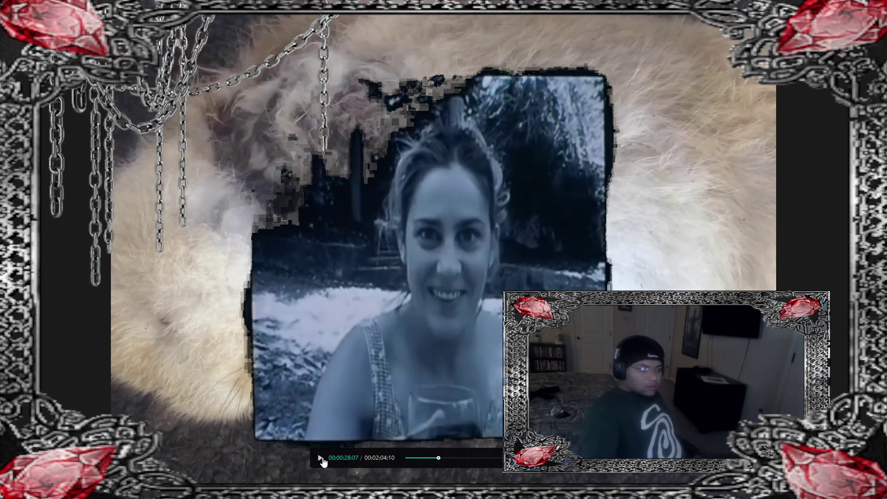
key(Escape)
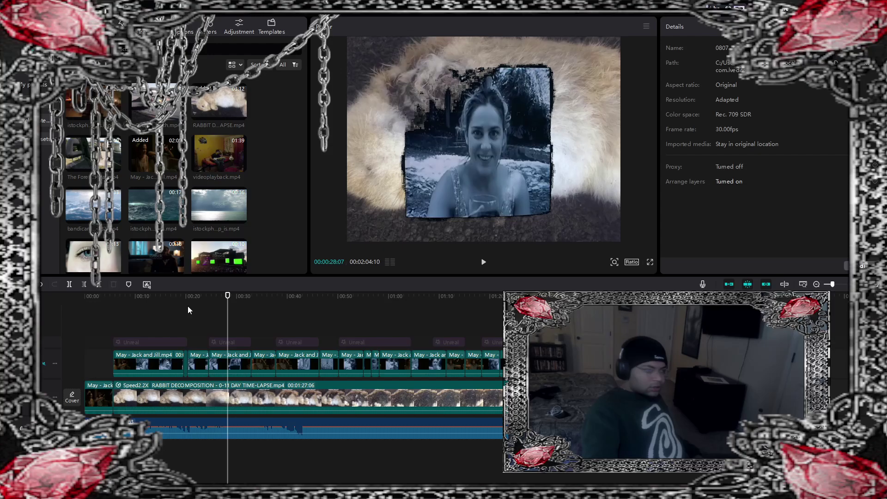
Step: Turn off the chroma key on the first May - Jack and Jill overlay clip
drag(229, 298, 137, 317)
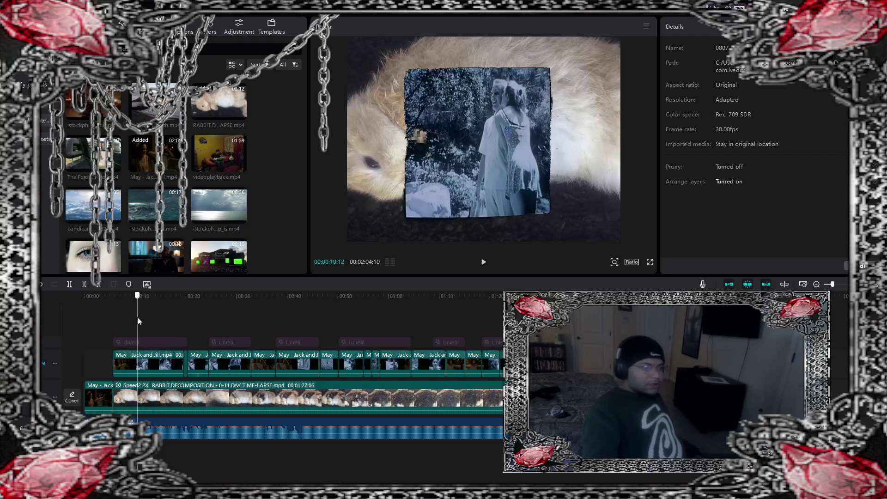
click(157, 372)
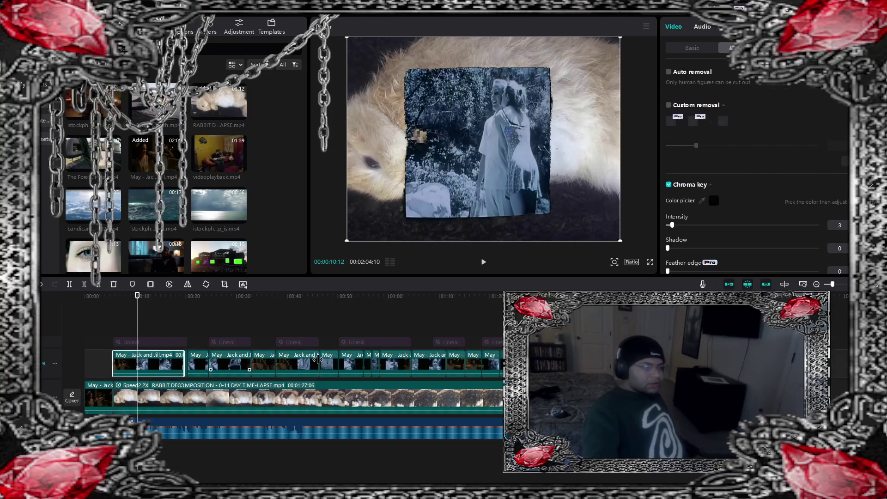
click(668, 185)
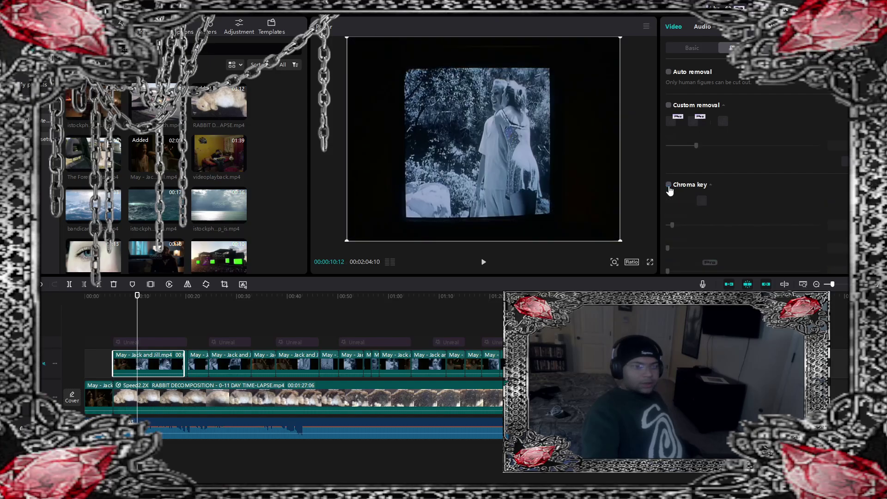
click(154, 319)
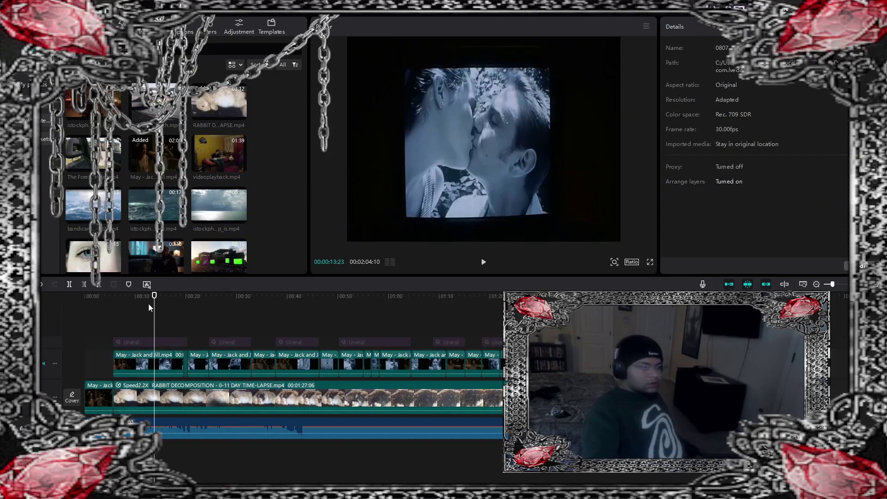
Step: Play the opening in full screen up to the Jack and Jill title, stopping at 00:00:08:02
key(Home)
click(489, 263)
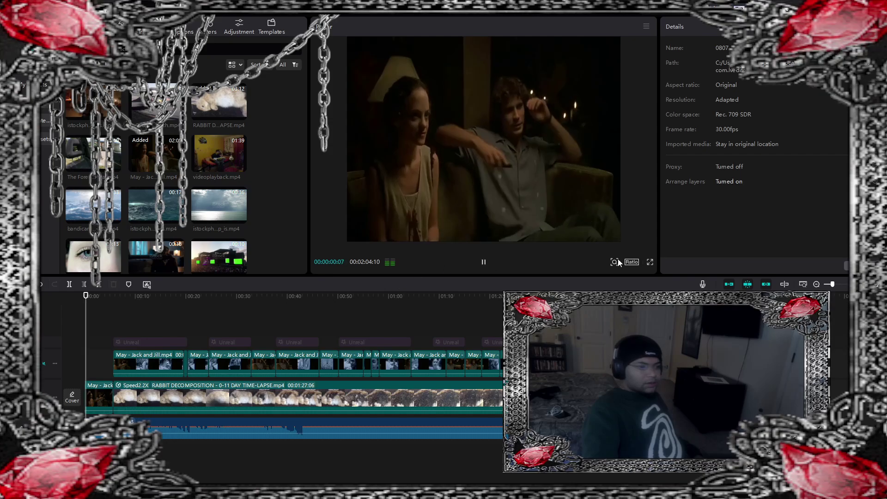
click(649, 261)
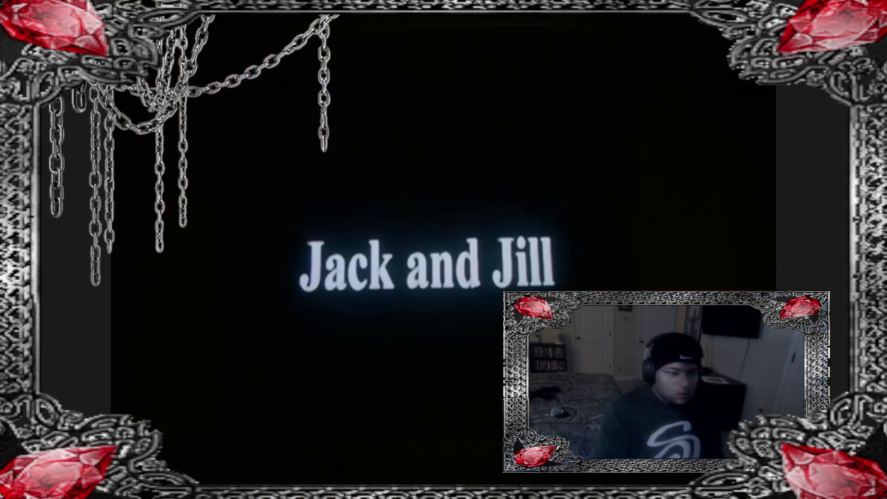
click(319, 458)
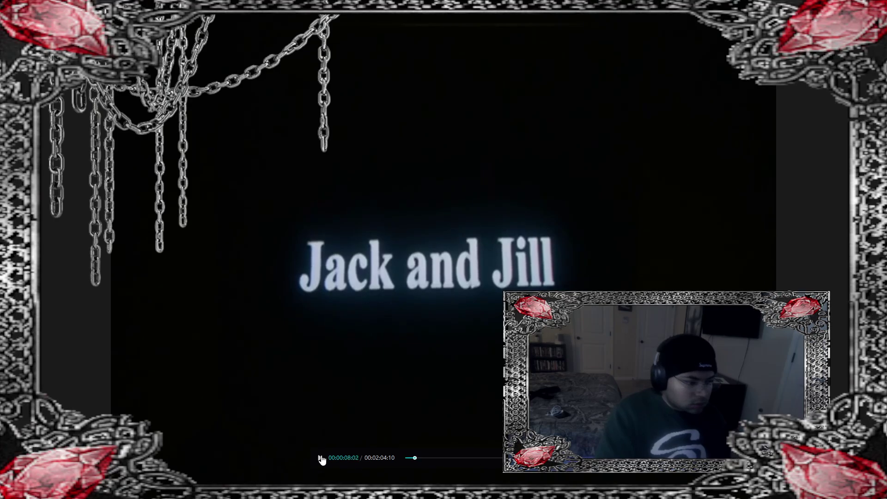
key(Escape)
Step: Unhide the effects track and delete the Unreal effect segment above the first May - Jack and Jill overlay clip
click(55, 352)
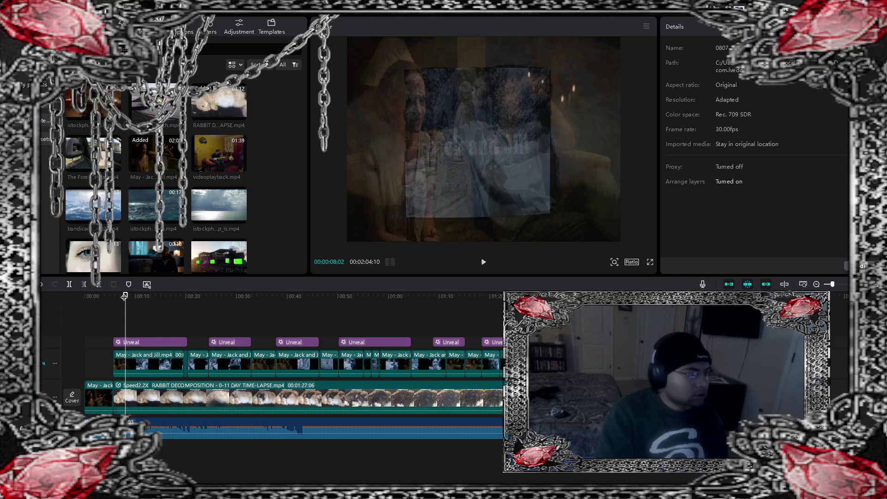
drag(124, 296, 55, 314)
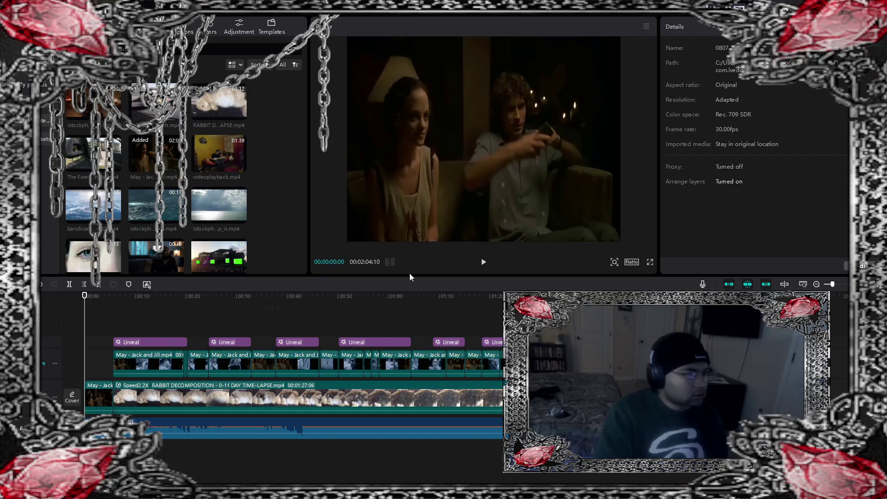
click(169, 343)
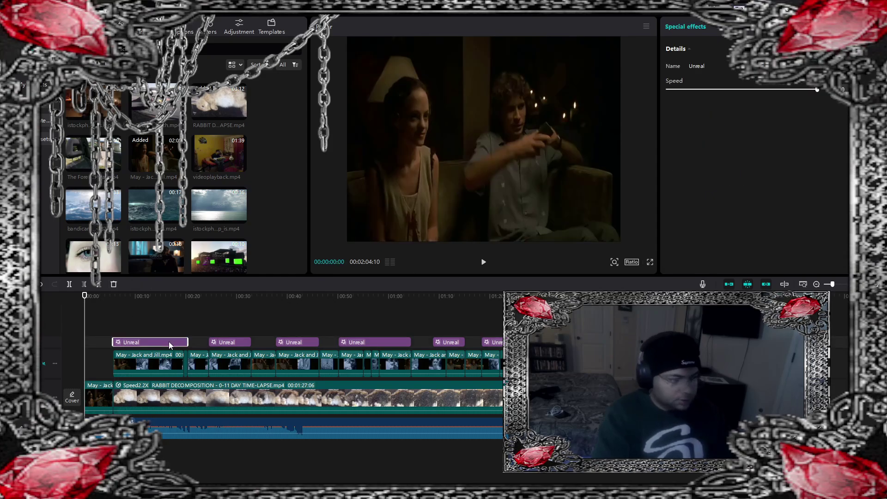
key(Delete)
Step: Replay the opening in full screen, stop at 00:00:10:29 and return to the editor
click(483, 262)
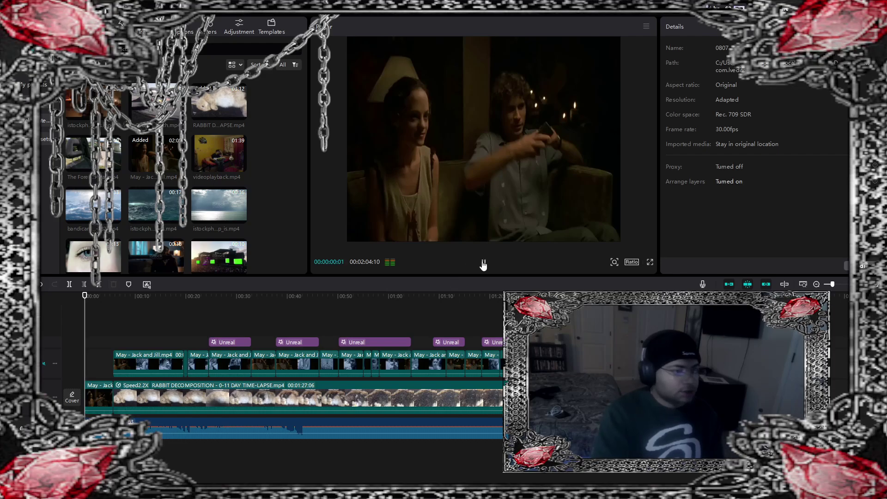
click(649, 261)
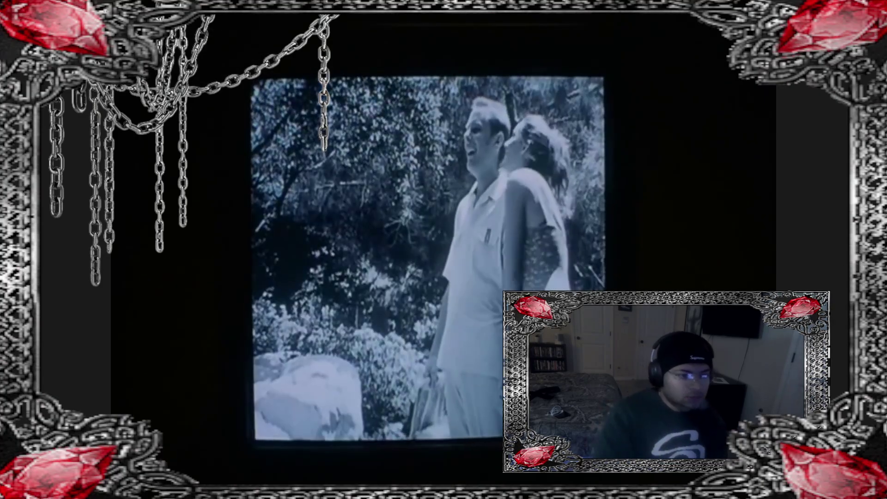
click(320, 457)
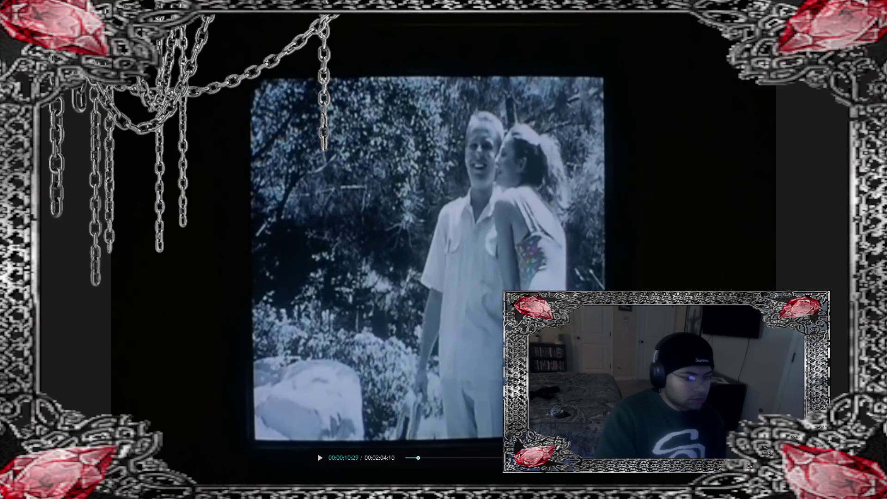
key(Escape)
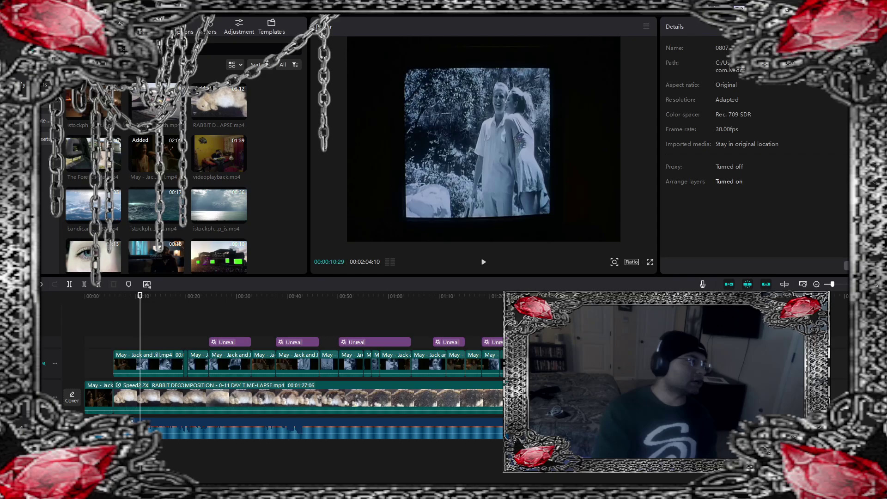
Step: Set the project's aspect ratio to 16:9 and return the playhead to the start of the timeline
click(272, 27)
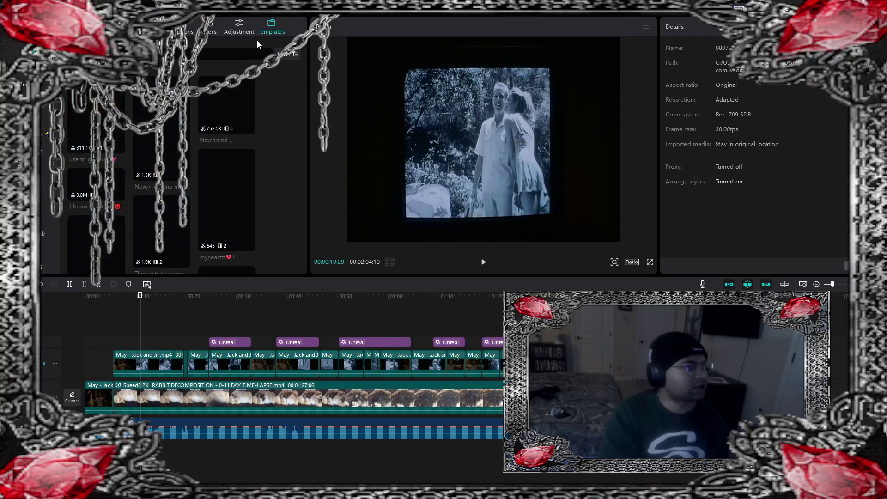
click(120, 22)
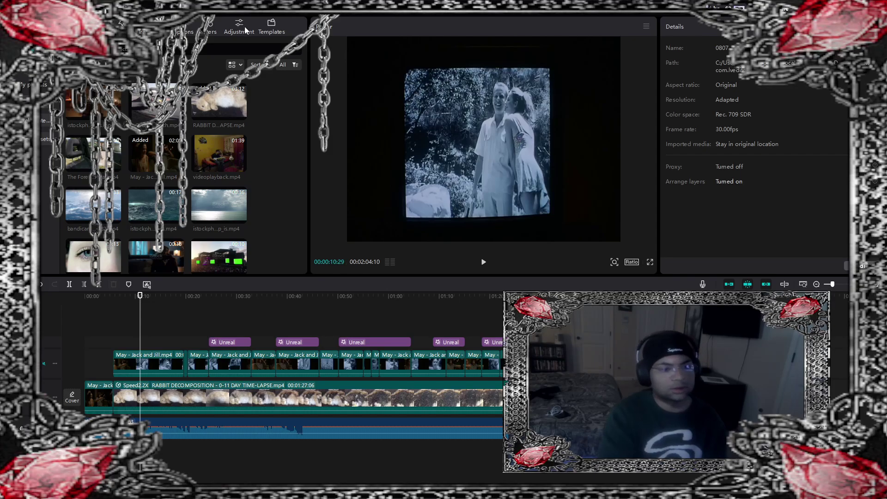
click(632, 261)
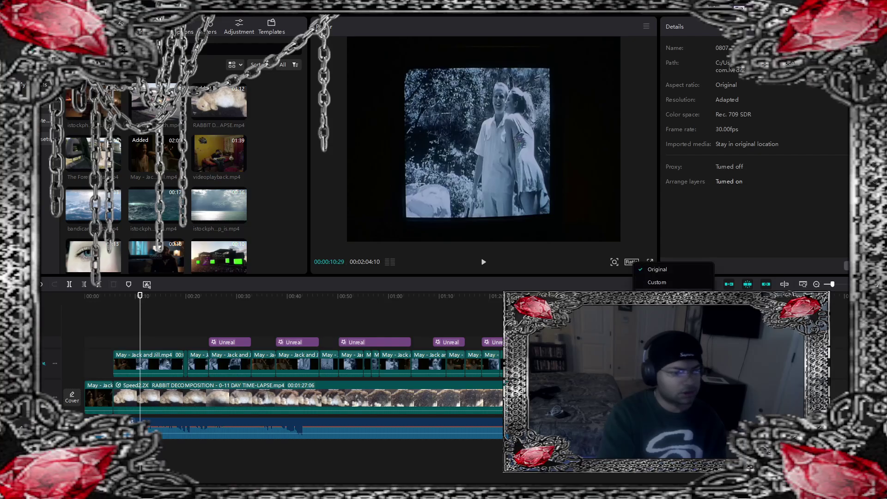
click(651, 300)
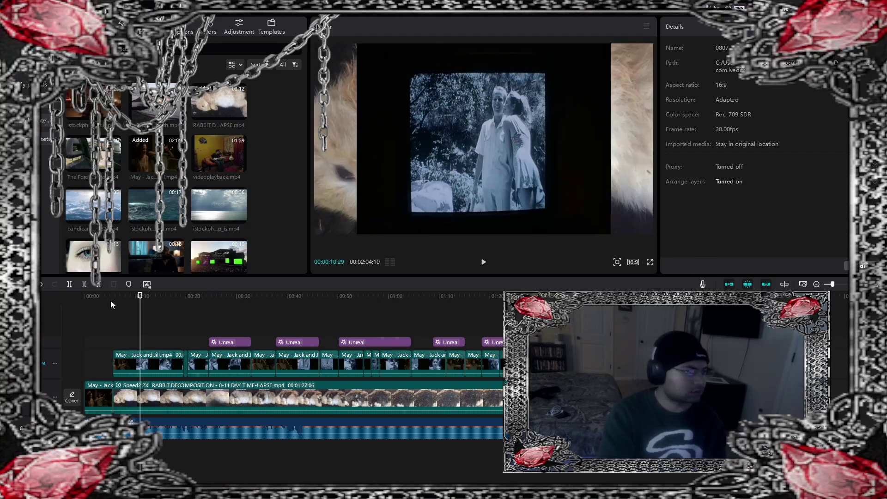
drag(138, 296, 85, 301)
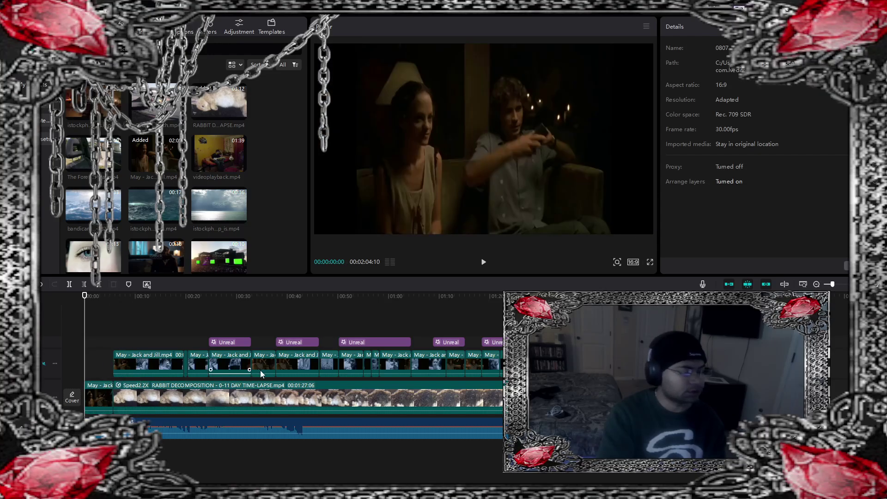
Step: Enlarge the opening May - Jack and Jill clip on the main track to fill the width of the frame
drag(97, 364, 506, 401)
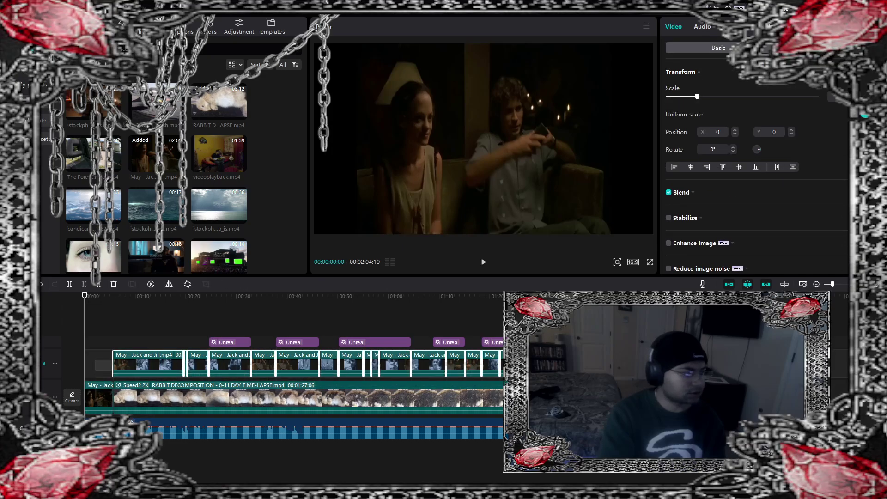
click(98, 362)
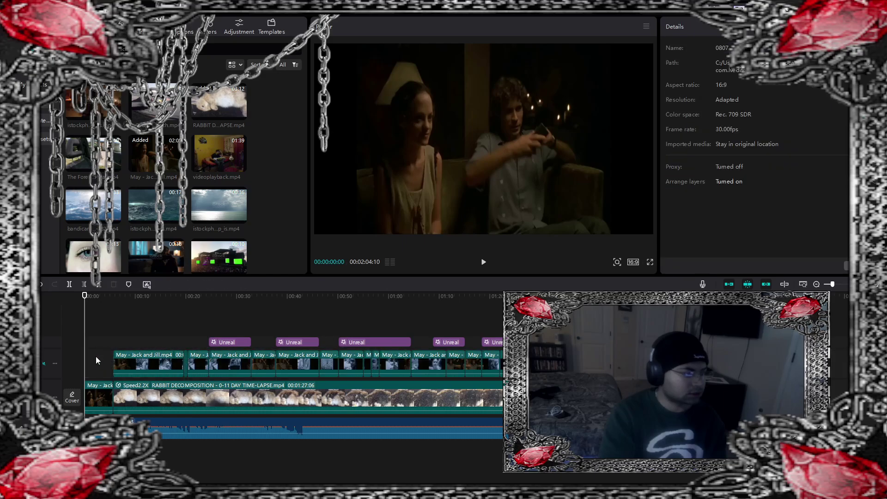
click(104, 394)
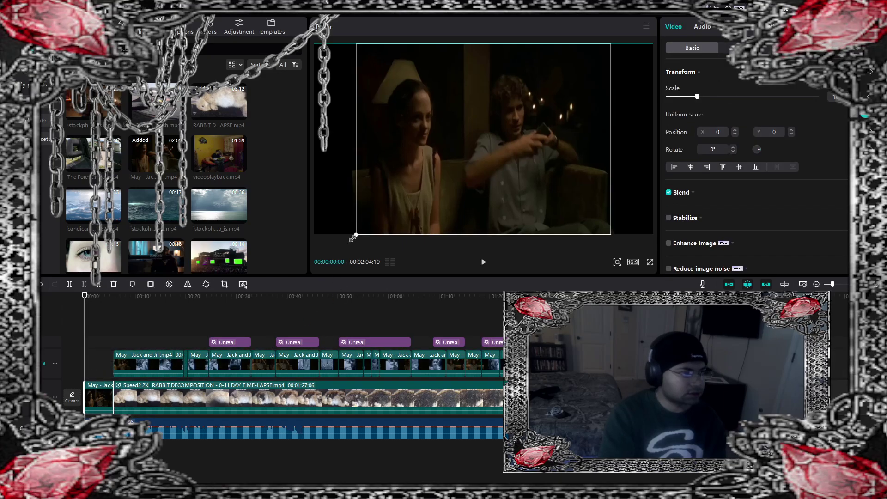
drag(354, 237, 292, 274)
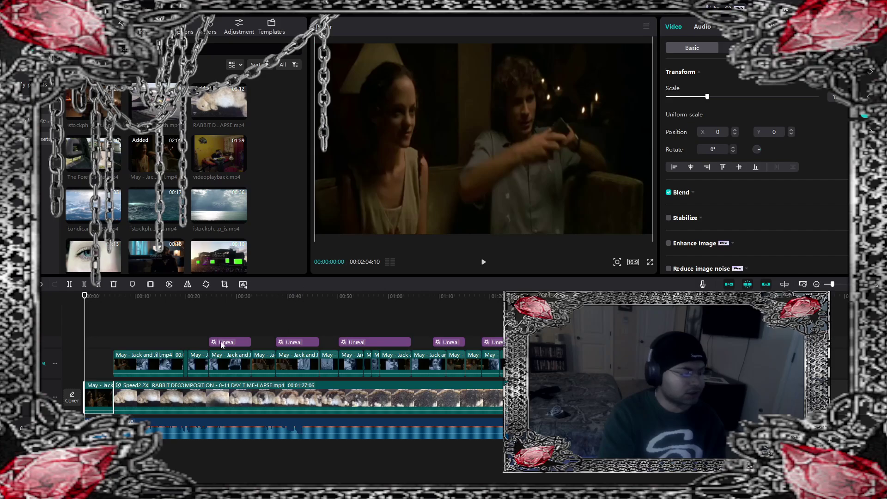
Step: Try to enlarge the May - Jack and Jill overlay clips together to fill the width of the frame
click(157, 302)
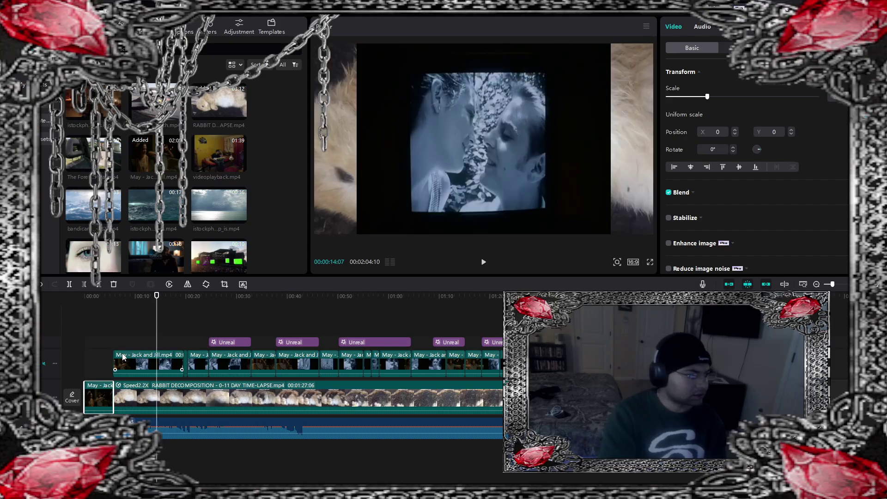
drag(103, 362, 478, 351)
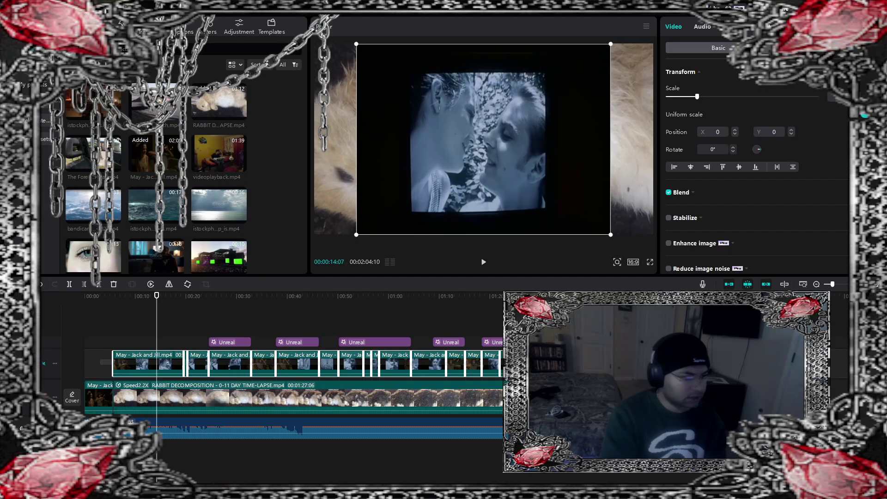
key(Escape)
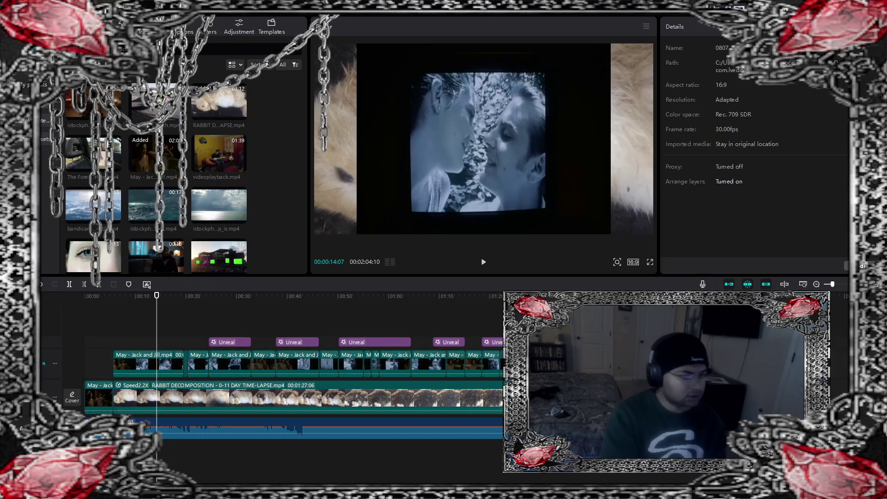
drag(109, 367, 446, 361)
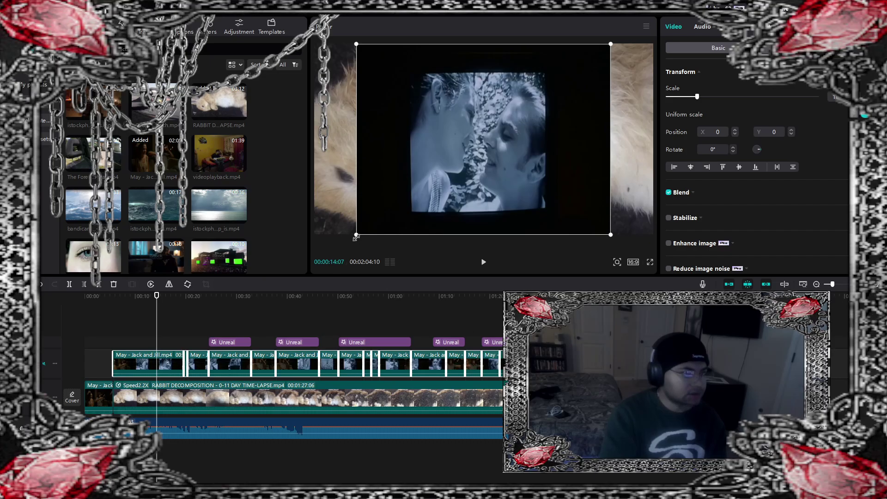
drag(356, 237, 288, 279)
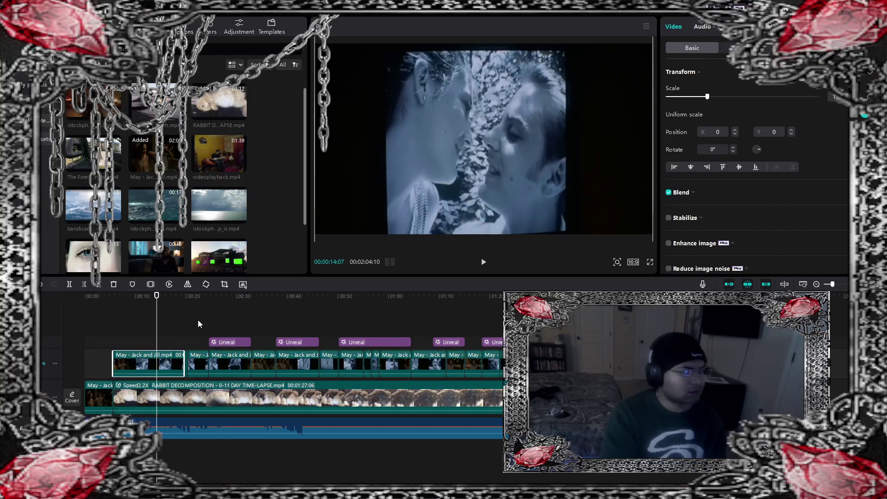
drag(103, 365, 508, 352)
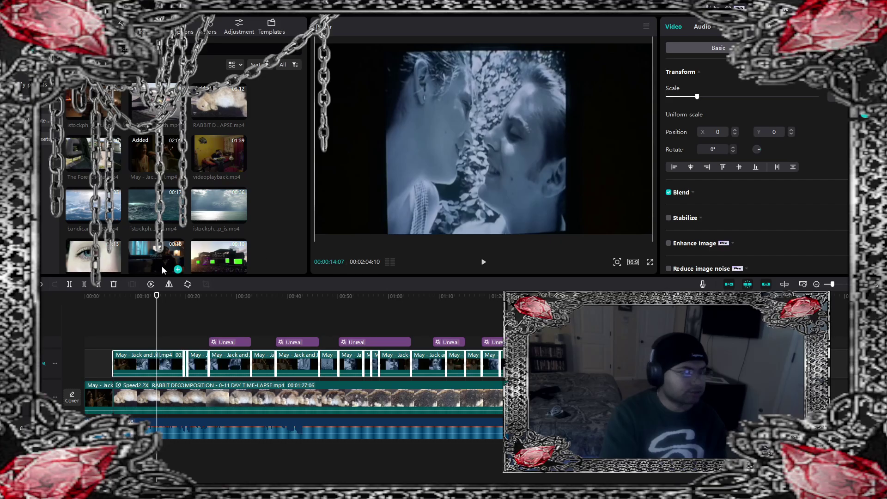
click(98, 312)
mouse_move(138, 311)
mouse_down()
mouse_move(365, 311)
mouse_move(143, 313)
mouse_up()
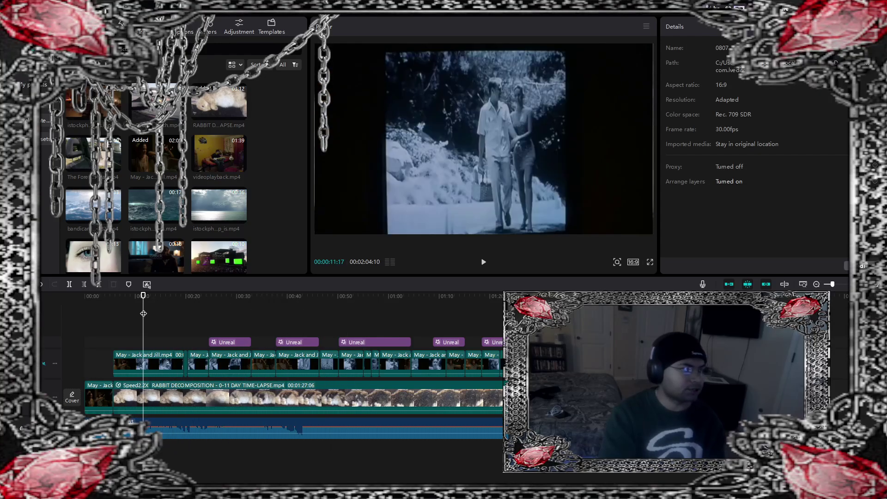
Step: Scale the first May - Jack and Jill overlay clip back down to the frame's height and centre it
click(148, 364)
drag(405, 178, 414, 126)
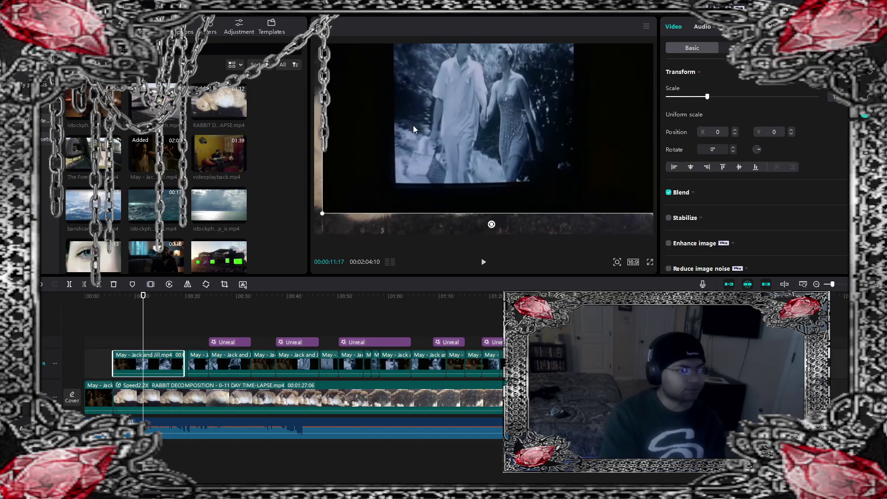
drag(322, 212, 368, 184)
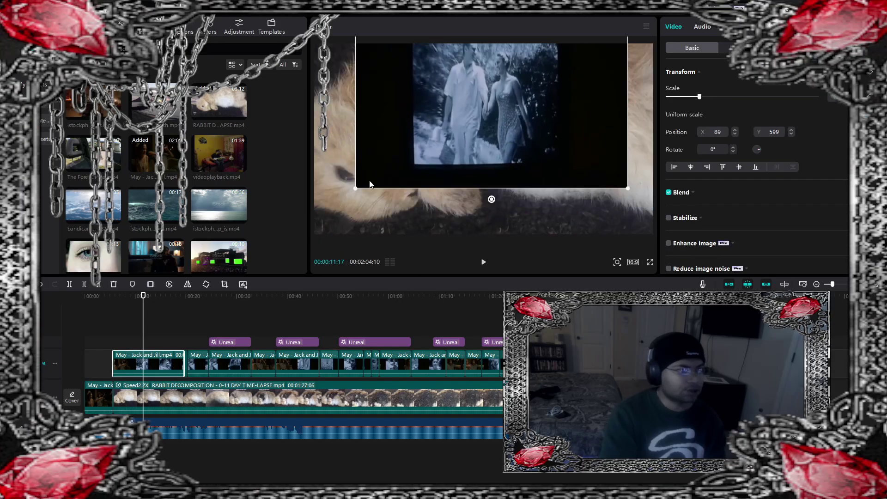
drag(478, 138, 493, 177)
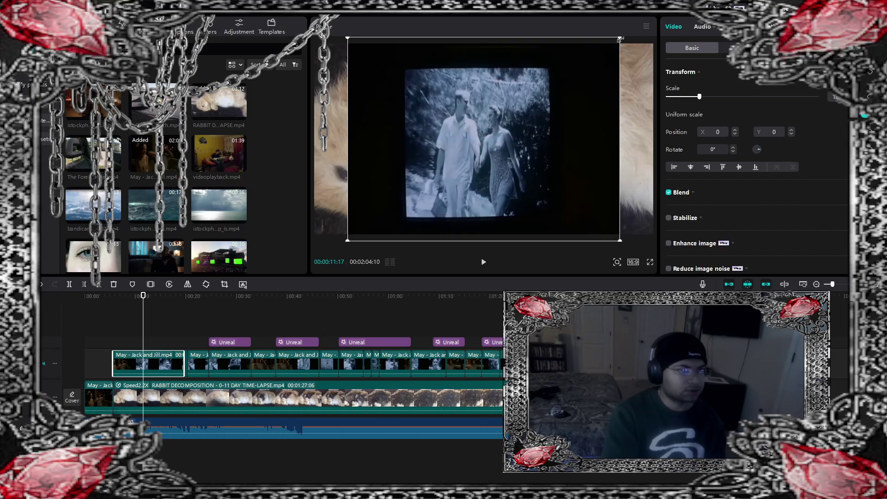
drag(620, 39, 608, 45)
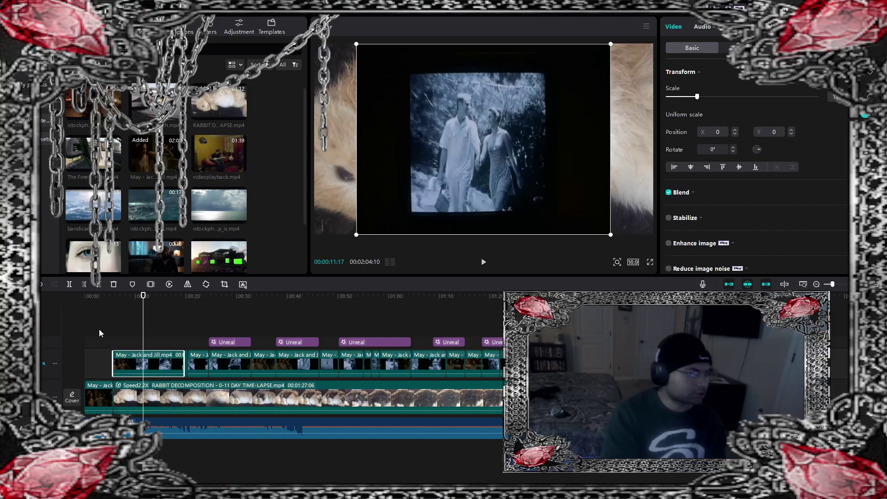
Step: Play the video in full screen from the start, pause at 00:00:12:09 and return to the editor
click(99, 333)
key(Home)
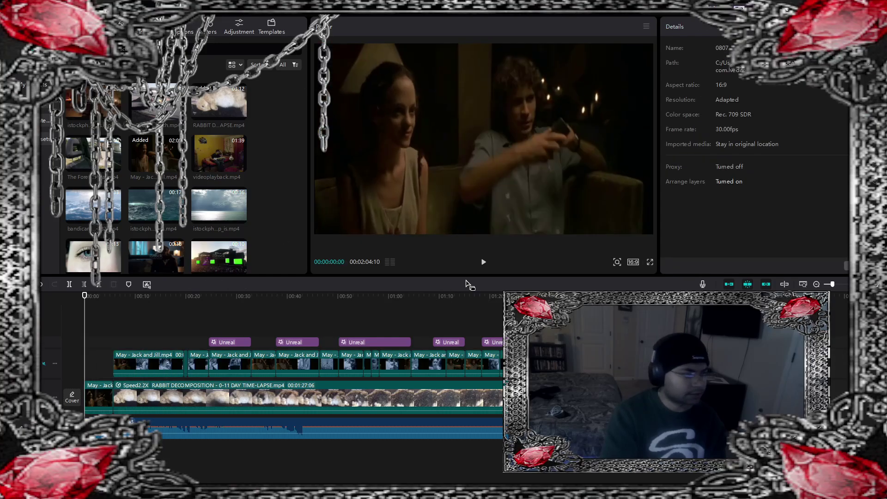
click(649, 262)
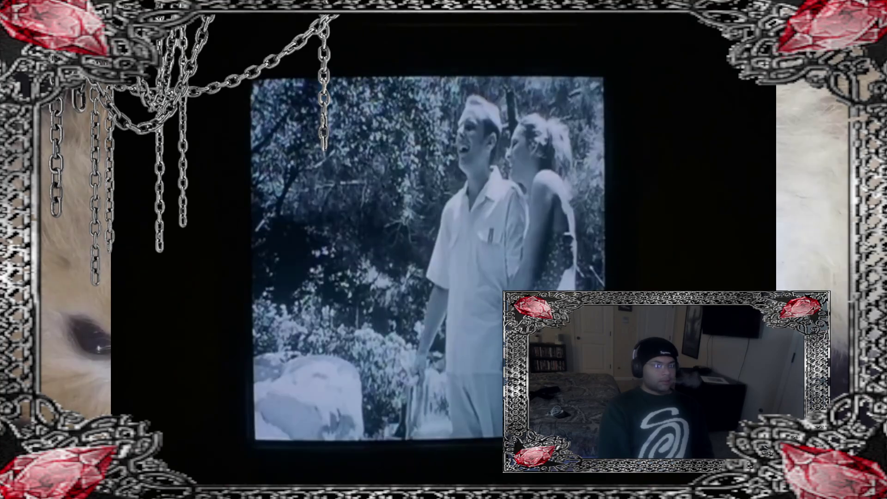
mouse_move(495, 412)
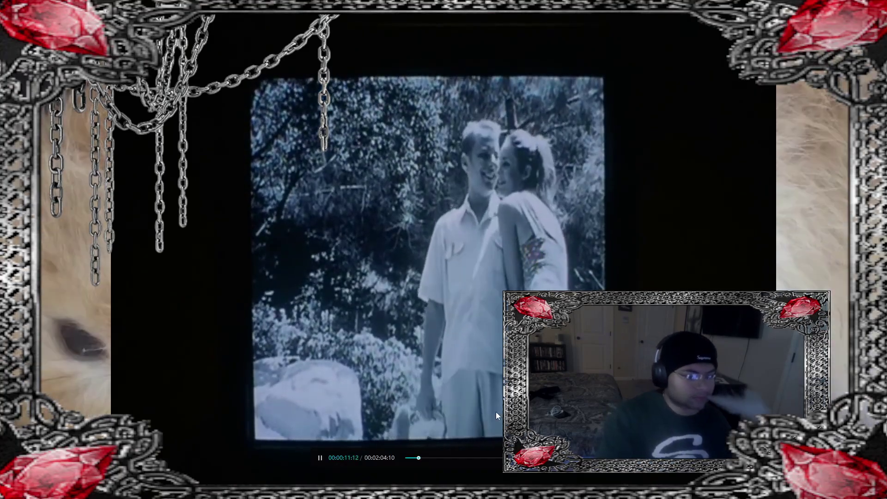
key(space)
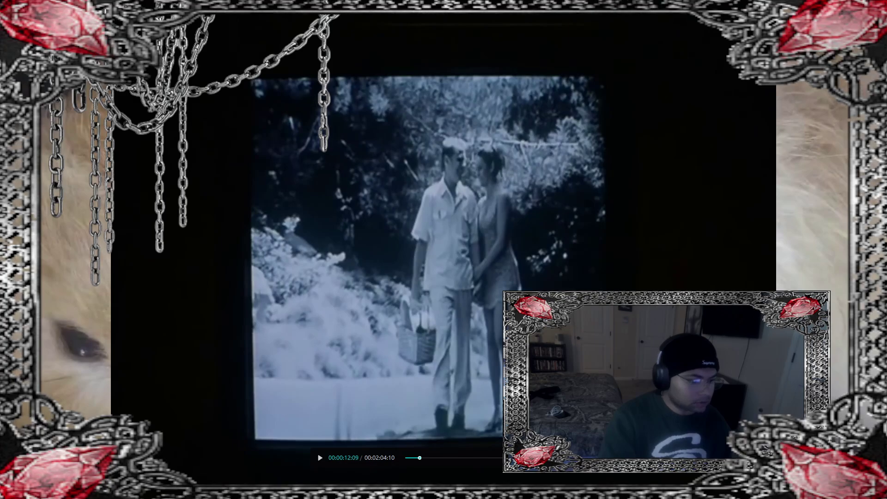
key(Escape)
Step: Scale the opening May - Jack and Jill clip back down to the frame's height and keep it centred
click(94, 306)
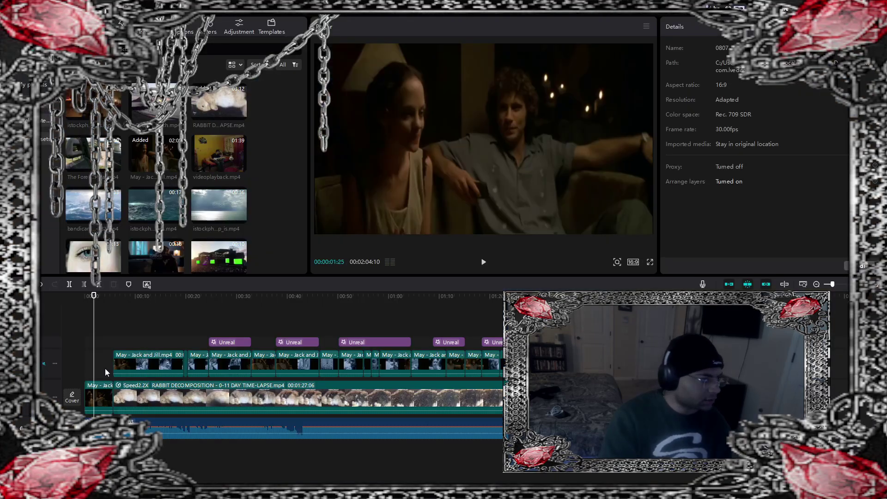
click(106, 392)
mouse_move(409, 146)
mouse_down()
mouse_move(378, 162)
mouse_move(416, 141)
mouse_up()
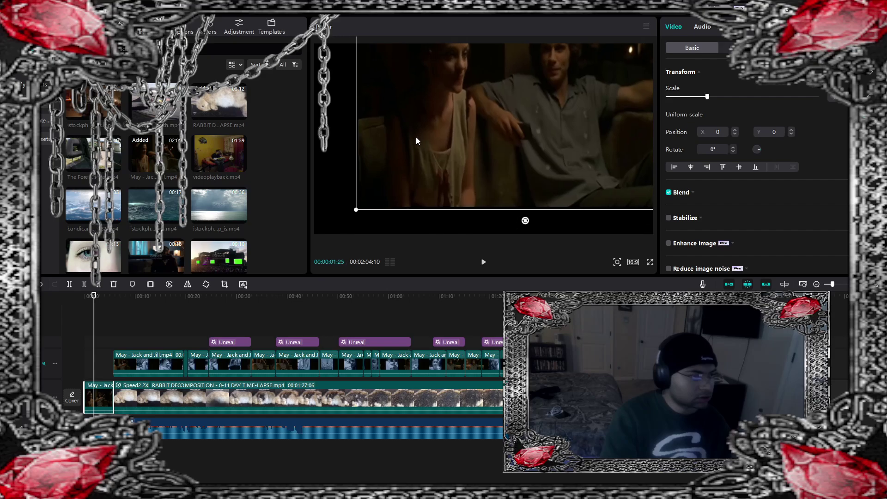
drag(358, 206, 431, 152)
drag(609, 87, 564, 150)
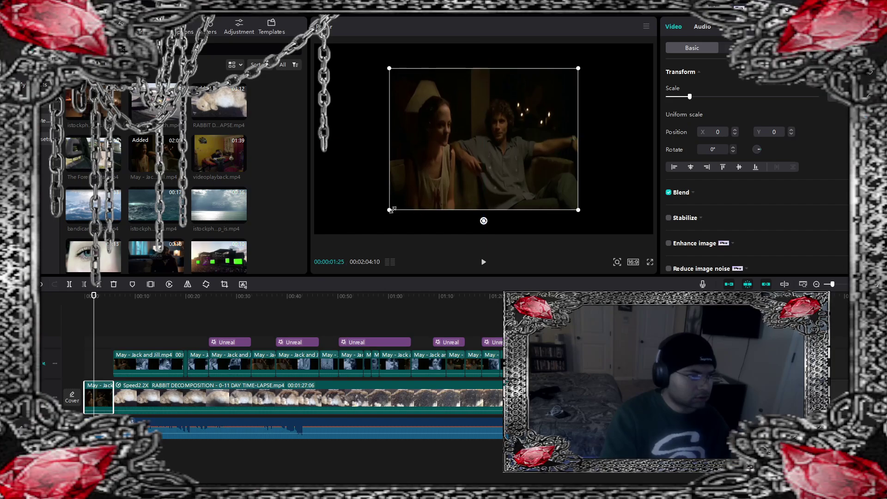
drag(391, 209, 352, 251)
Step: Play the video in full screen from the start, stop at 00:00:29:15 and return to the editor
click(85, 334)
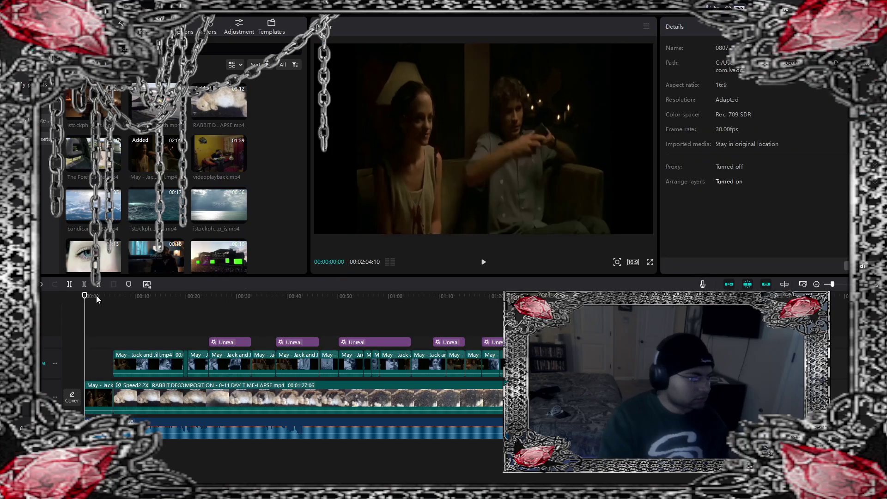
click(481, 262)
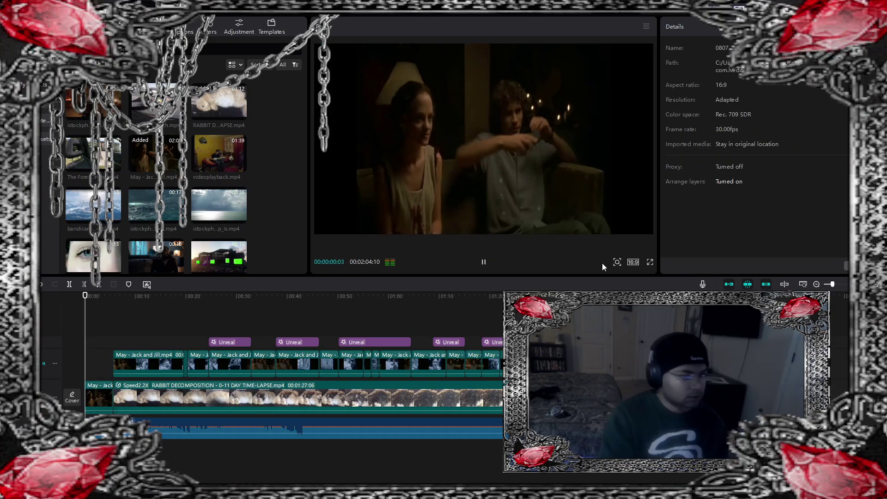
click(649, 262)
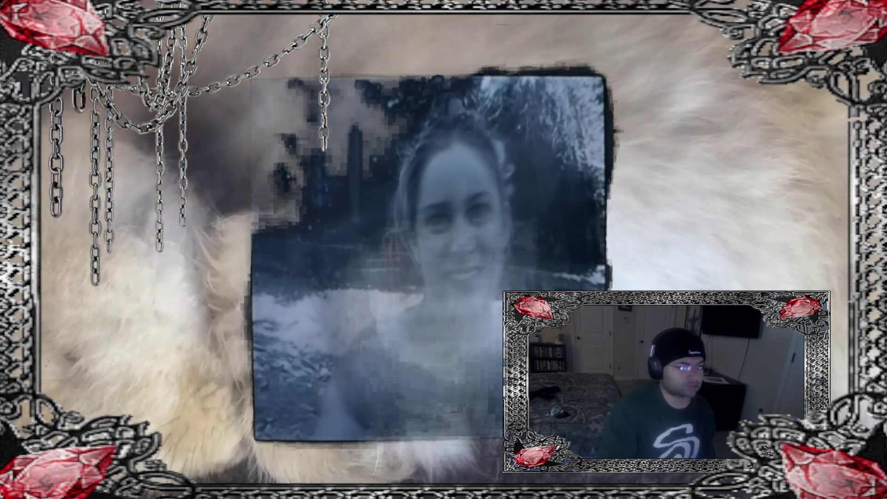
mouse_move(455, 301)
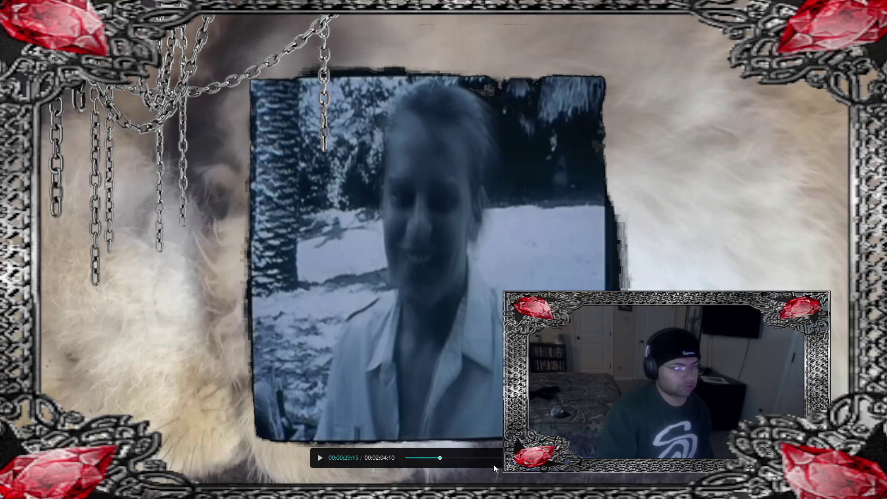
key(Escape)
Step: Delete the remaining Unreal effect segments above the overlay clips and play the whole video in full screen from start to end
drag(242, 327, 500, 346)
key(Delete)
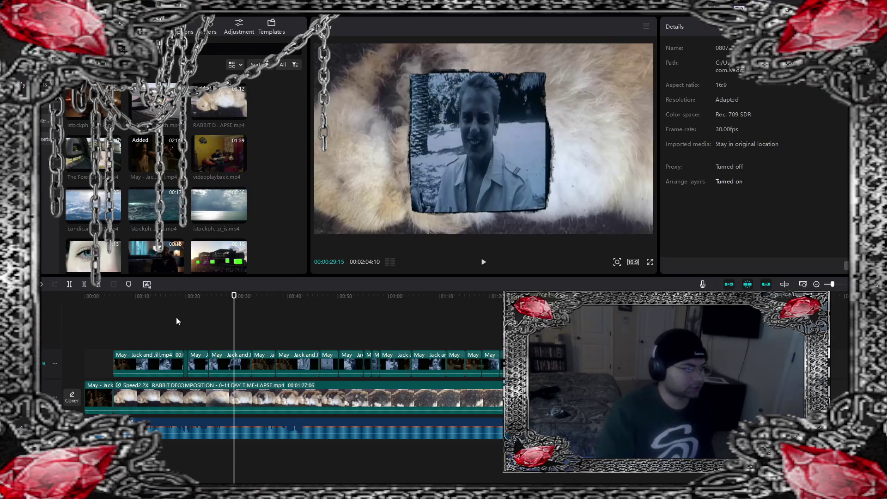
key(Home)
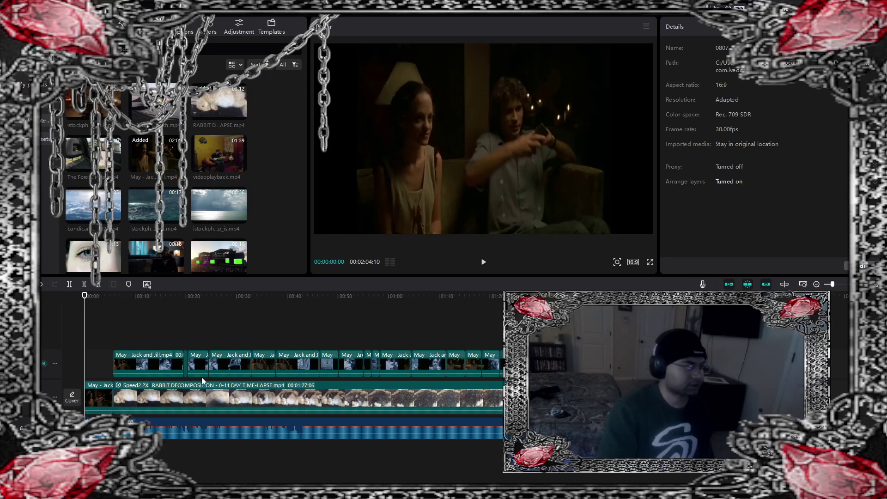
click(650, 262)
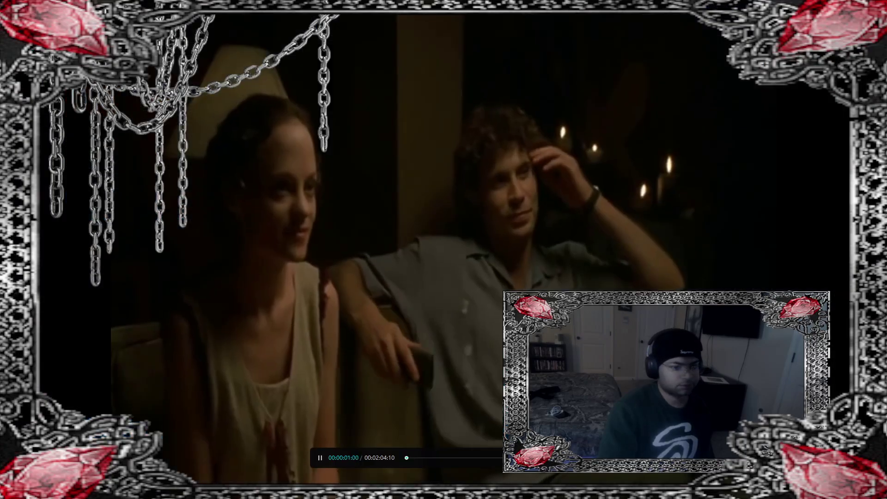
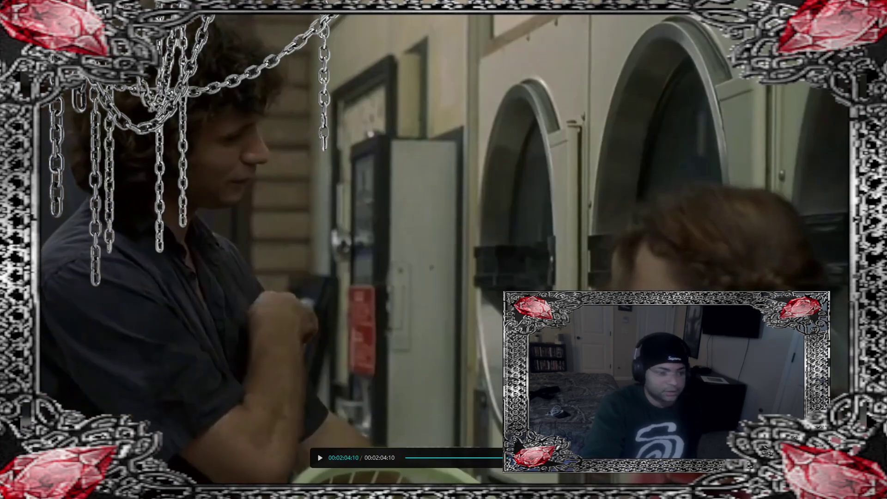
Step: Leave the full-screen preview, go back to 00:01:32:26 and split the May - Jack and Jill clip there
key(Escape)
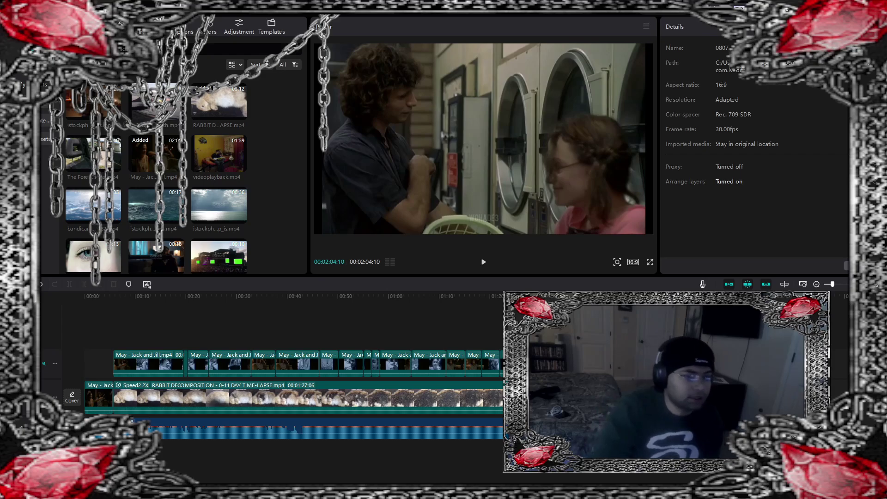
key(Up)
key(space)
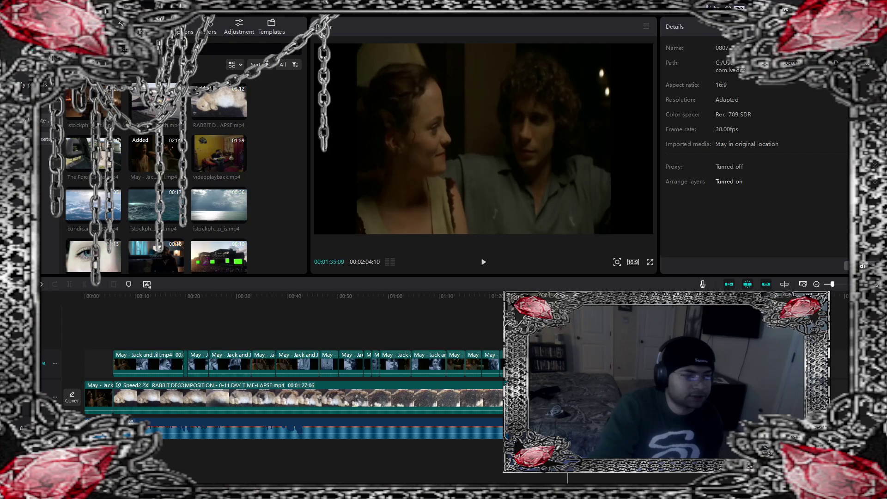
key(space)
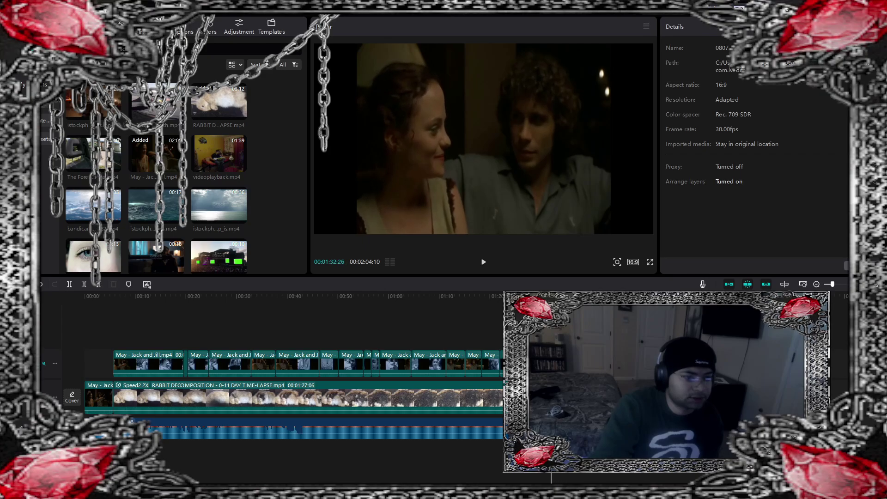
click(483, 139)
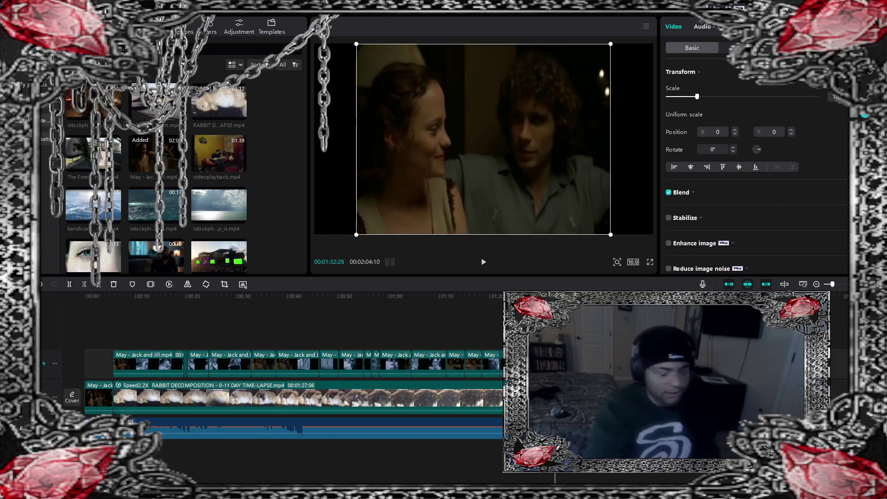
click(70, 284)
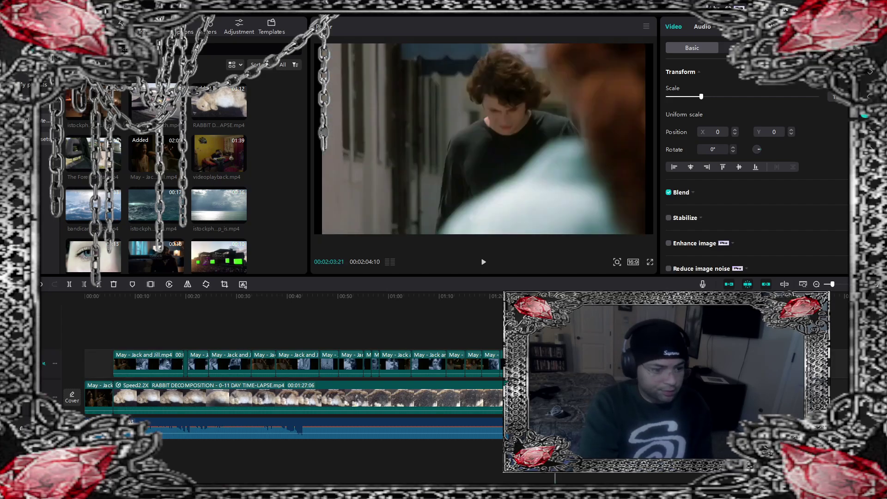
Step: Enlarge the closing May - Jack and Jill clip to fill the frame at X 0, Y 29, and play the video from 00:01:29:08 to the end
click(686, 296)
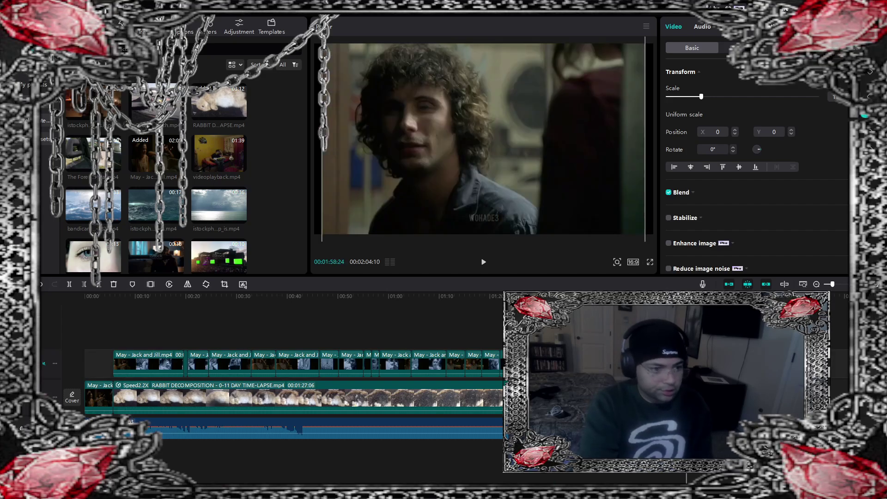
click(484, 265)
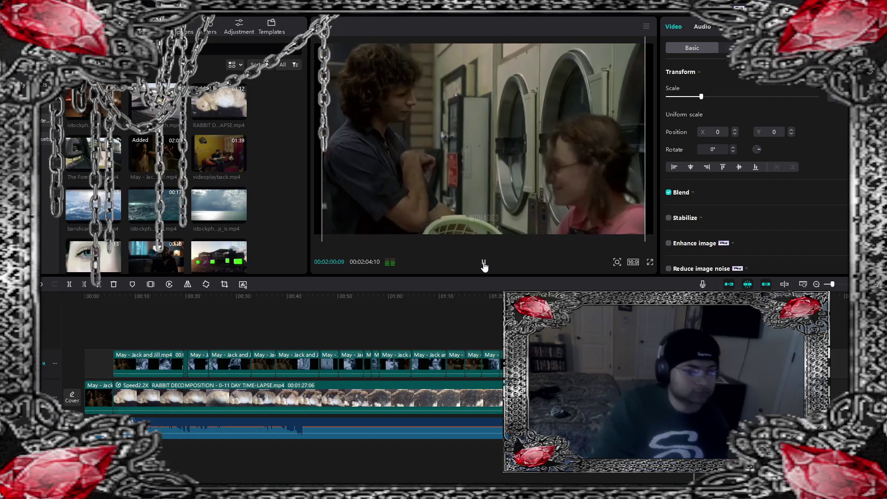
click(494, 200)
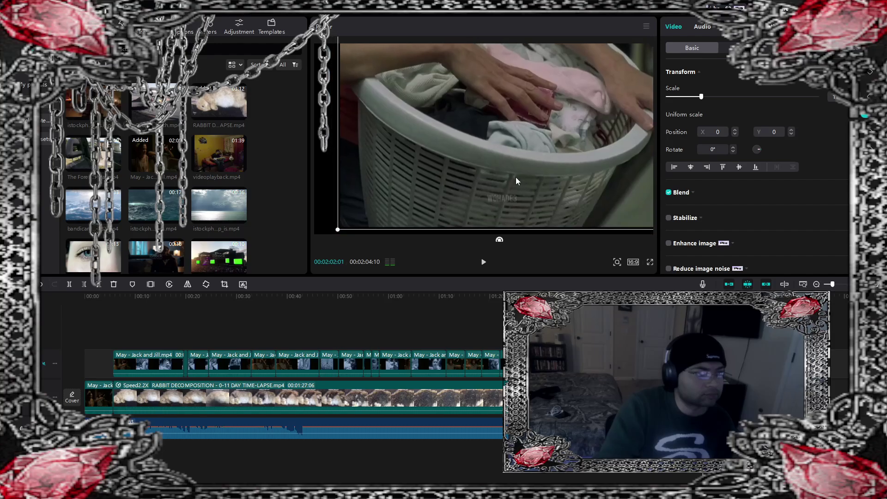
drag(516, 180, 520, 175)
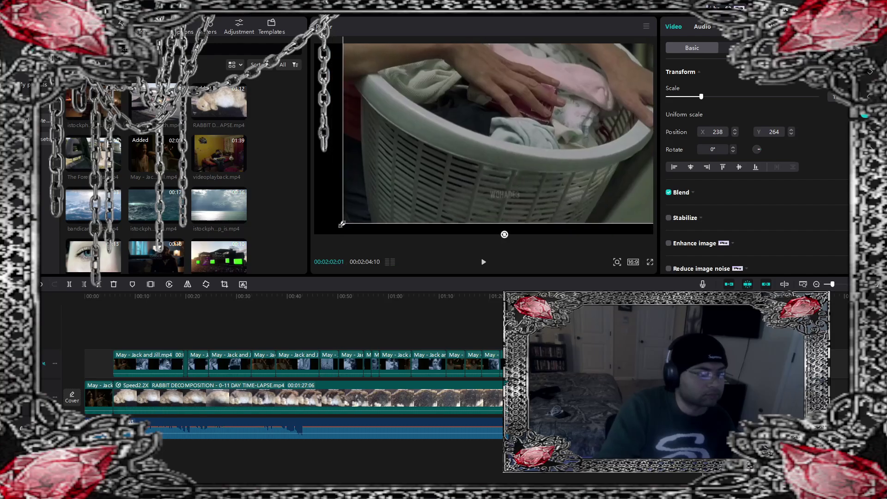
drag(342, 224, 386, 199)
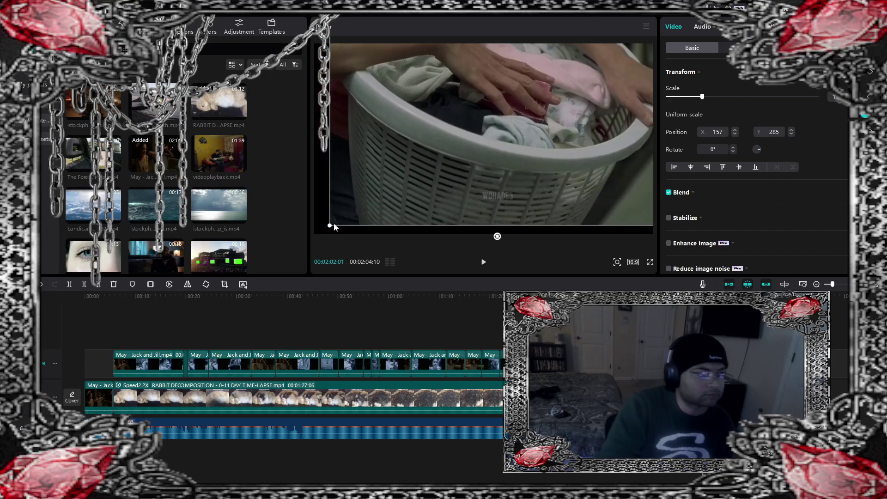
drag(334, 226, 363, 206)
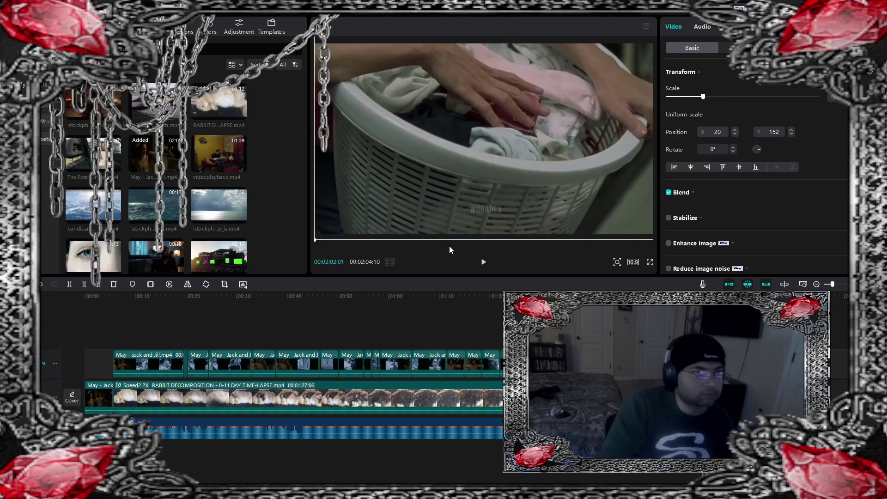
drag(448, 194, 447, 205)
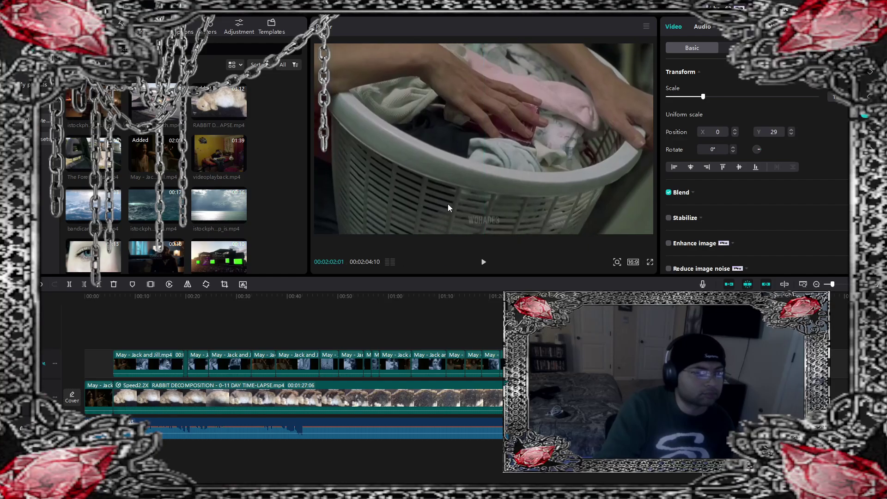
click(537, 296)
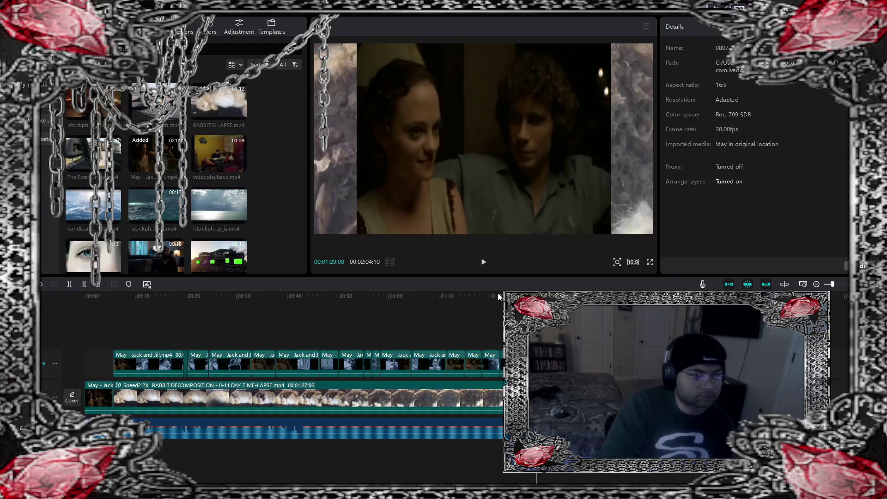
click(481, 263)
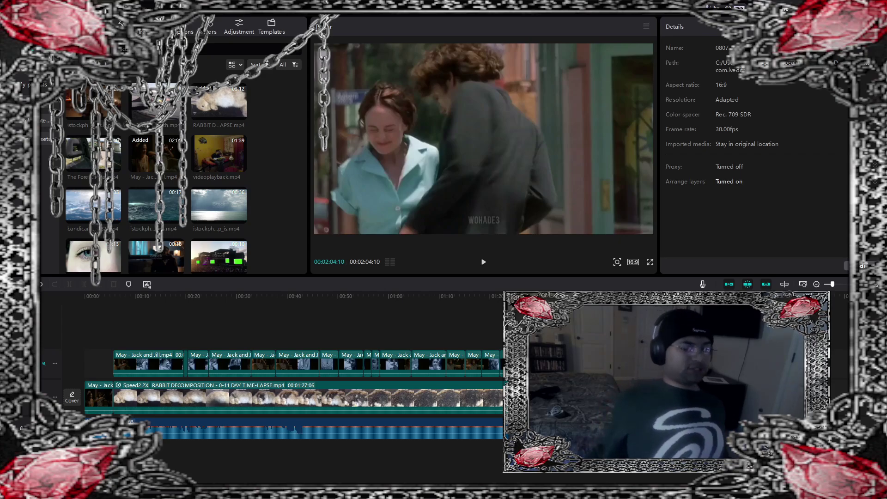
Step: Add videoplayback.mp4 on its own muted track above the overlay clips and scale it down slightly, centred in the frame
mouse_move(225, 153)
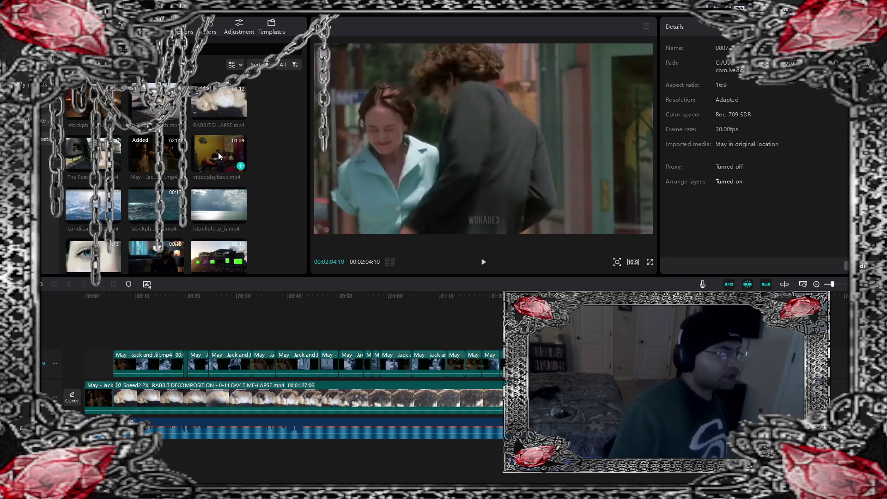
drag(219, 153, 197, 340)
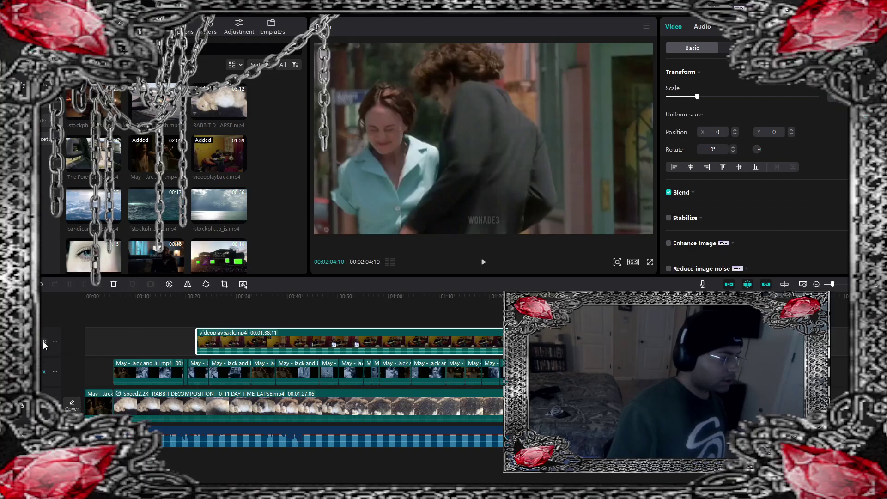
click(44, 341)
click(226, 299)
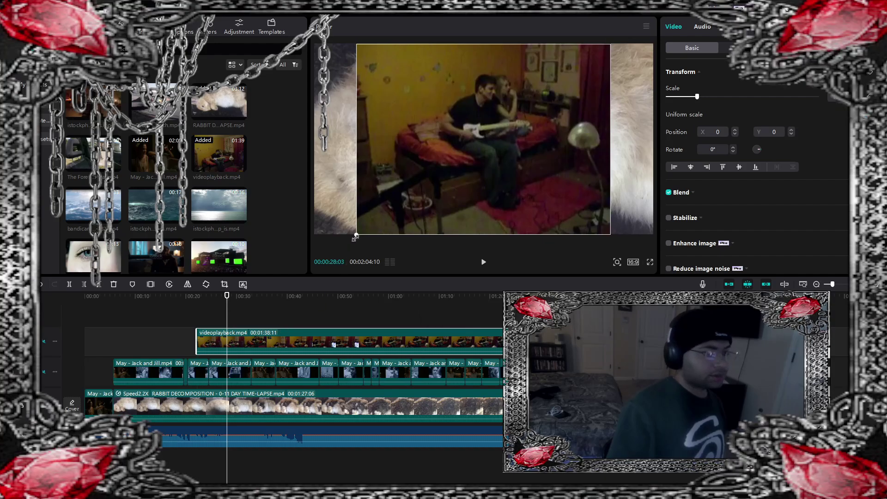
drag(354, 237, 374, 222)
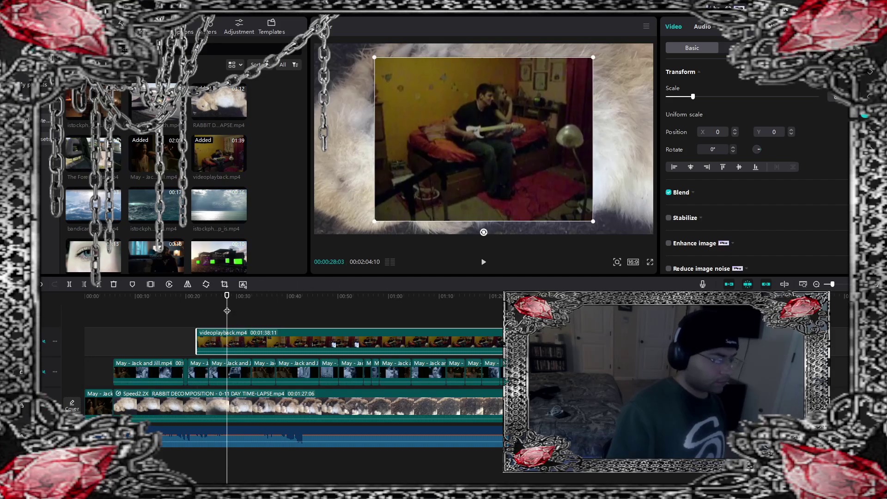
Step: Shift the videoplayback.mp4 clip along its track to start at about 00:00:55, playing sections of the video to find the spot
drag(237, 341, 281, 346)
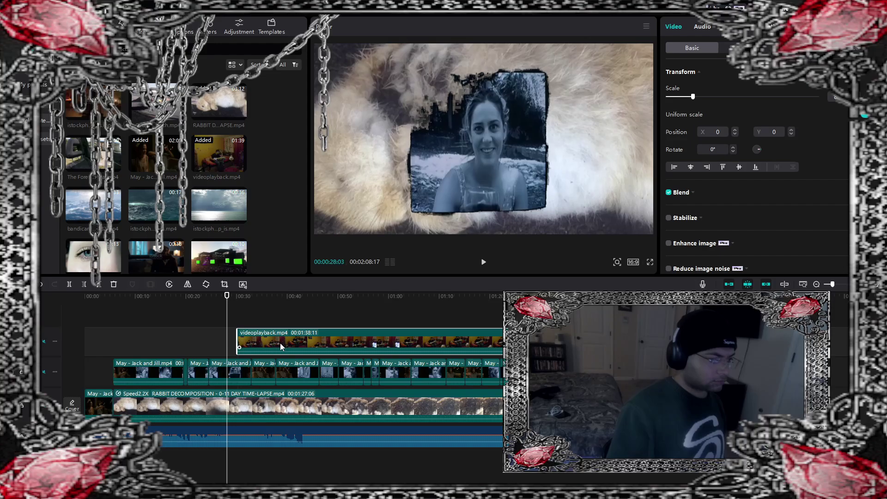
click(482, 262)
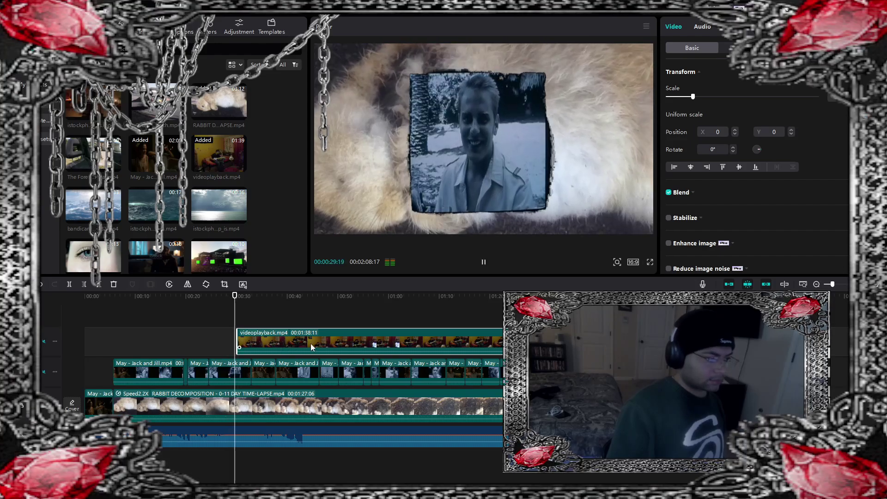
drag(311, 347, 424, 294)
click(482, 262)
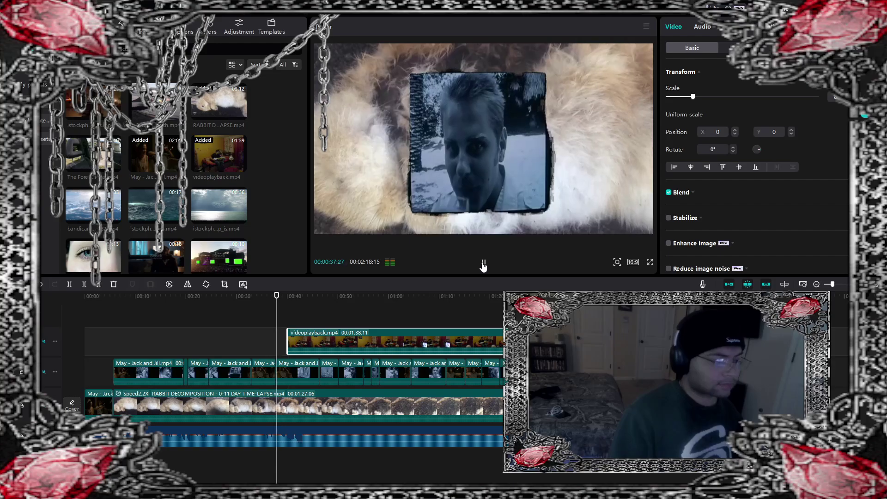
click(483, 262)
drag(369, 340, 426, 337)
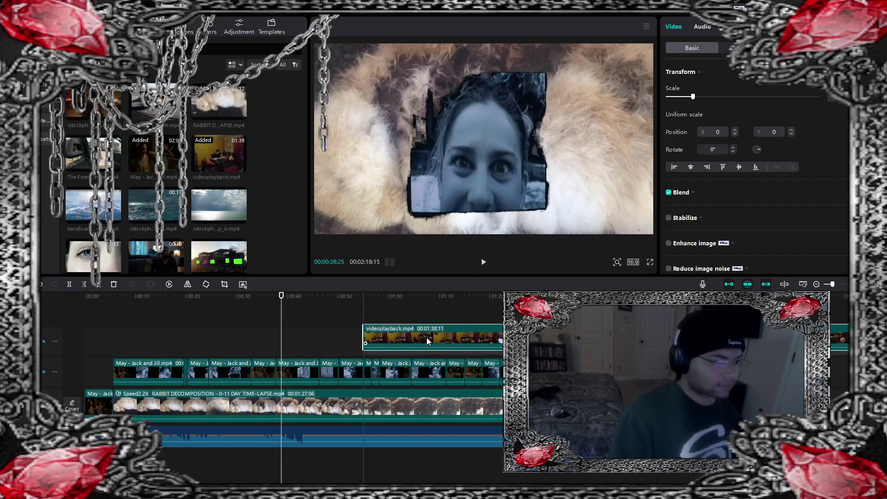
Step: Split the videoplayback.mp4 clip at 00:01:01:19 and move the remainder to start at about 00:01:19
click(364, 297)
click(397, 297)
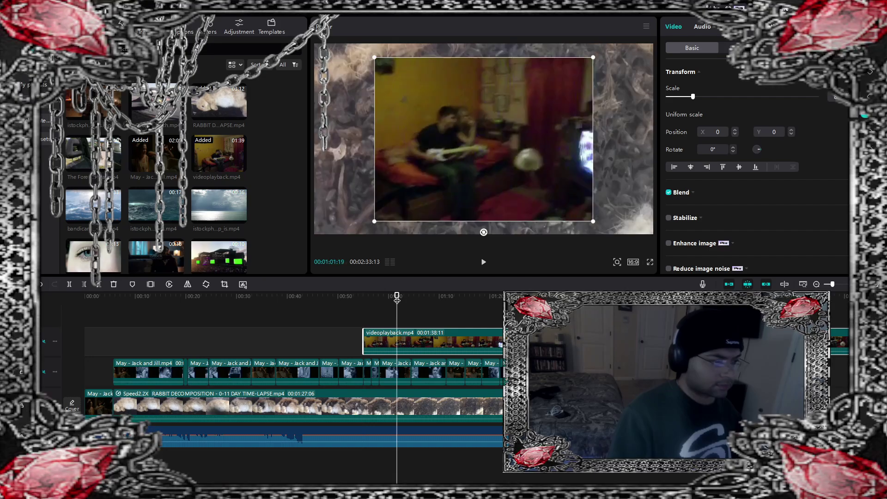
click(69, 284)
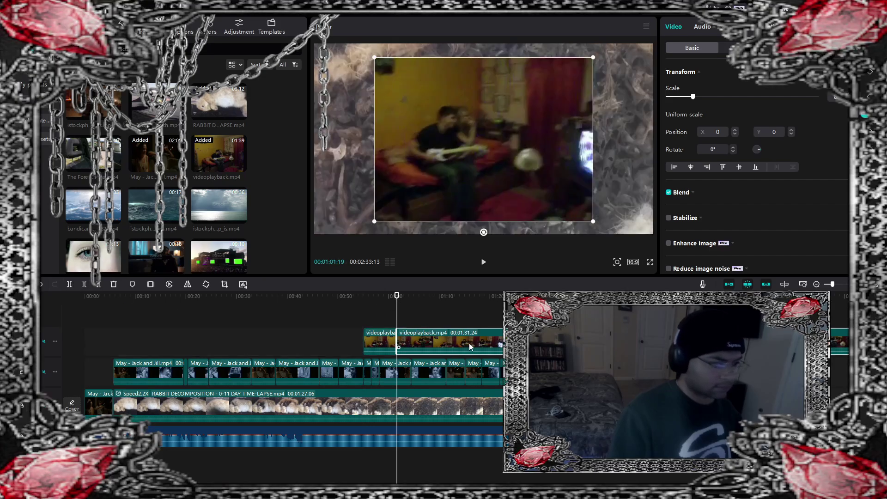
drag(404, 342, 495, 342)
Step: With the preview at 00:00:58:06, look through the basic video and colour adjustment settings for a way to blend the videoplayback.mp4 clip
click(379, 296)
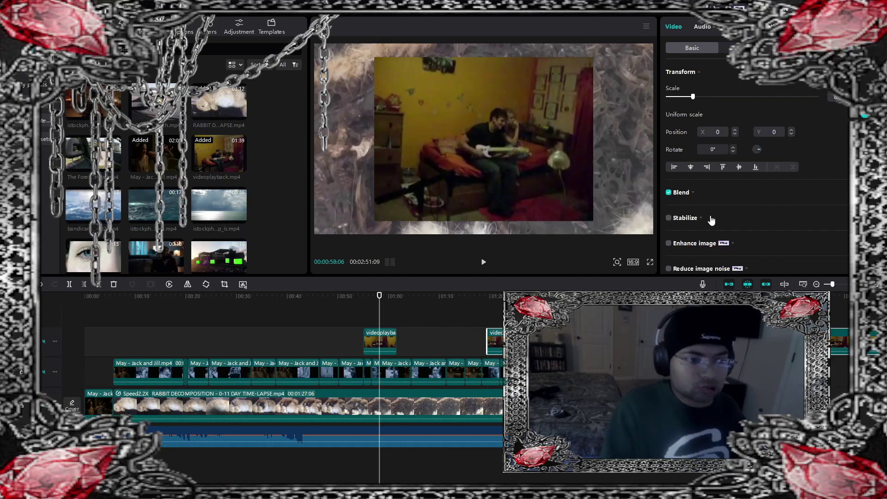
scroll(720, 224, down, 4)
scroll(739, 225, down, 1)
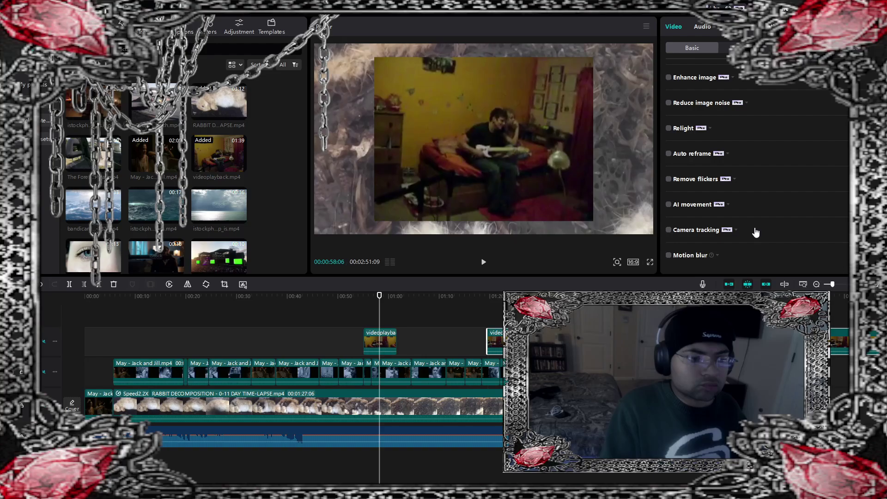
scroll(738, 231, up, 5)
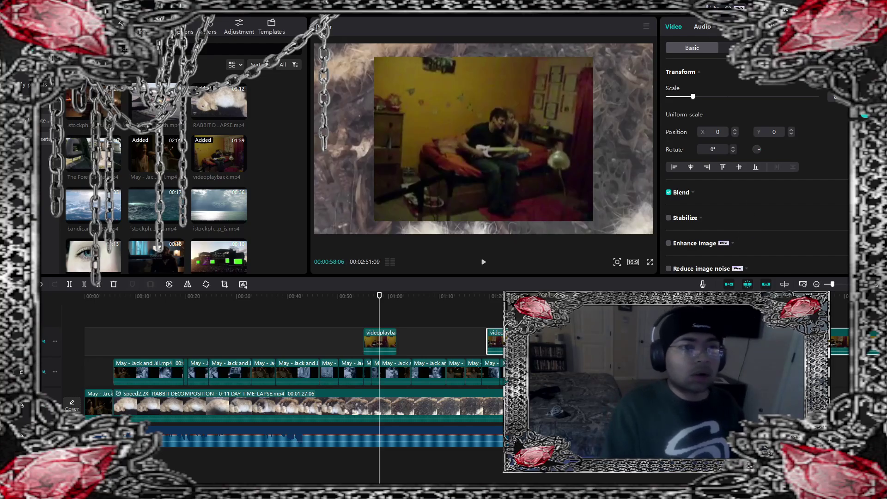
scroll(772, 111, down, 10)
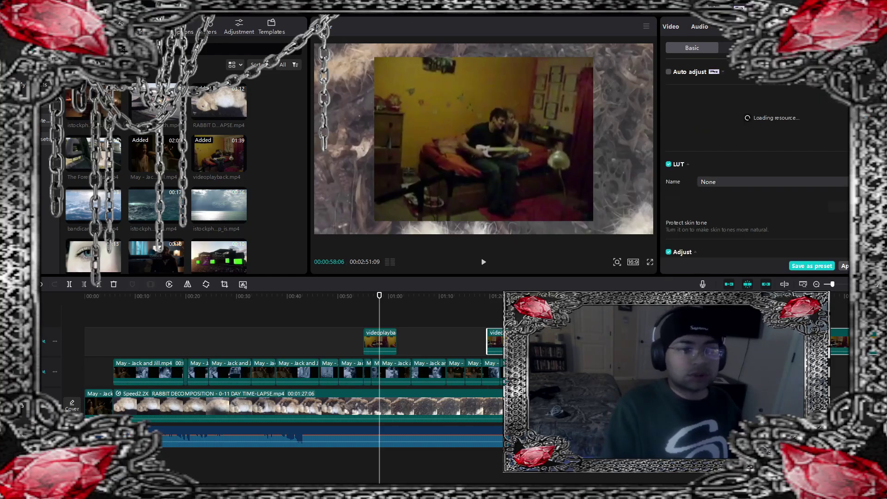
scroll(727, 206, down, 6)
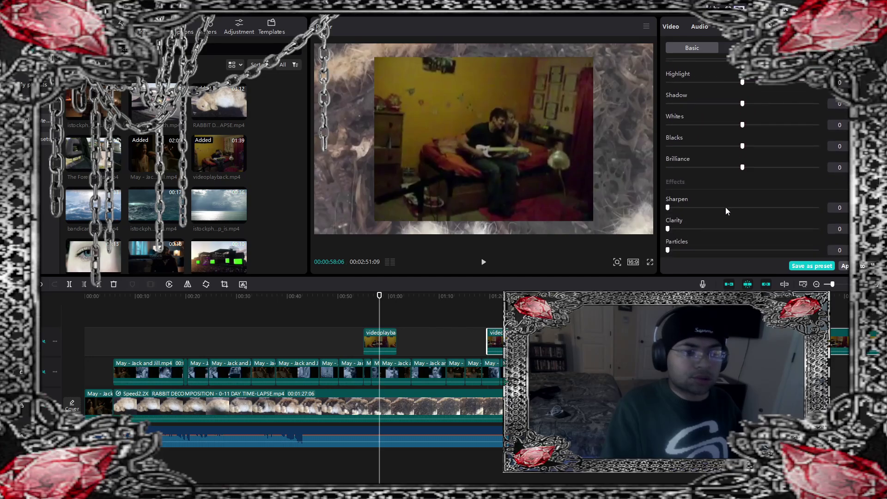
scroll(734, 203, up, 10)
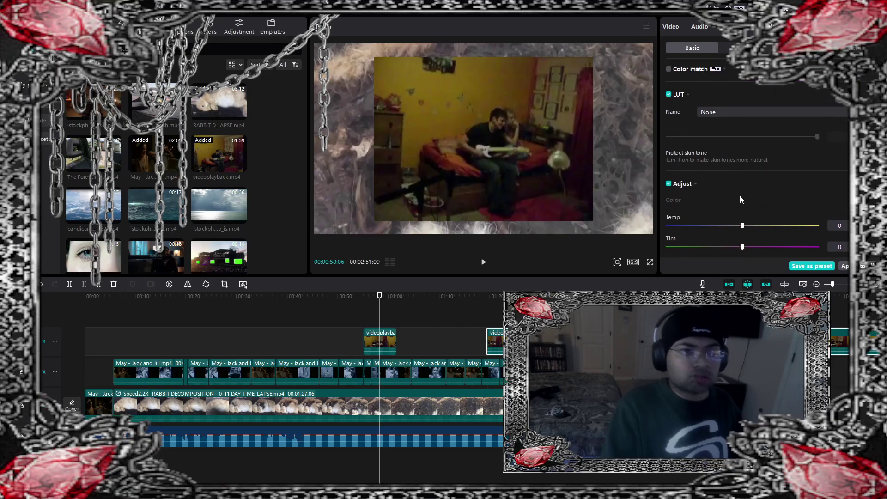
click(679, 27)
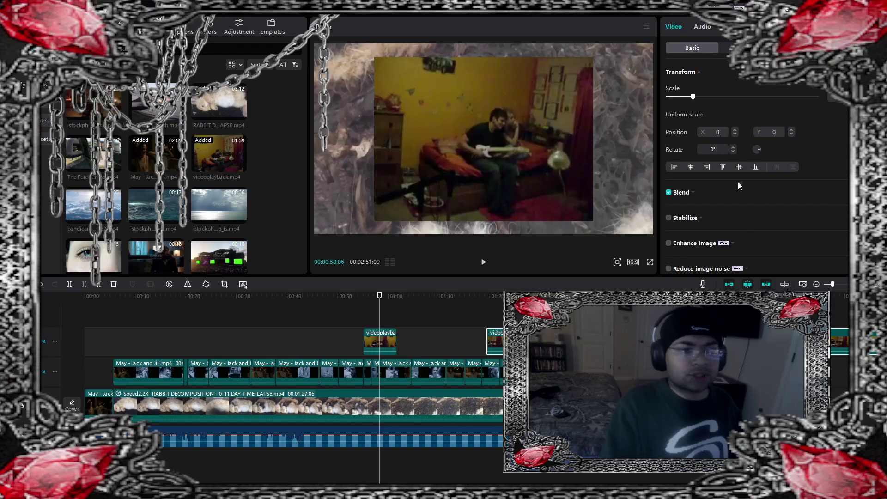
Step: Set the opacity of the split-off videoplayback.mp4 remainder to 33% and of the short segment before it to 26%
scroll(707, 185, down, 2)
click(692, 160)
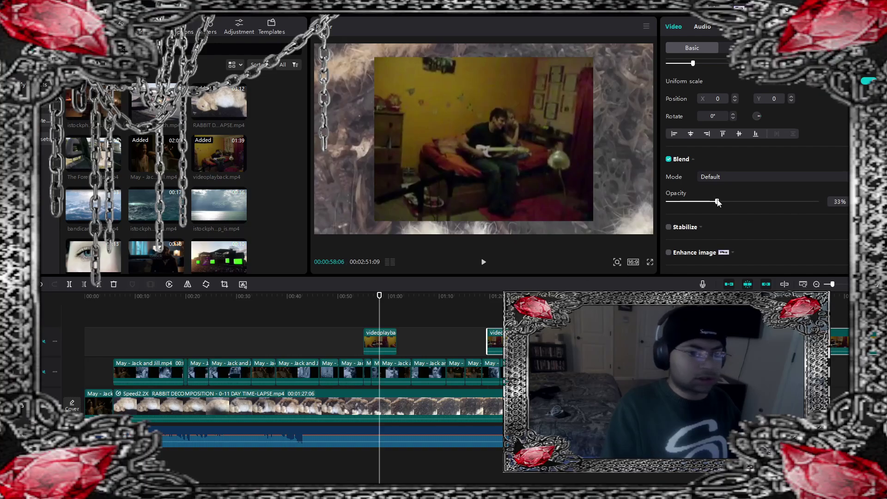
click(386, 340)
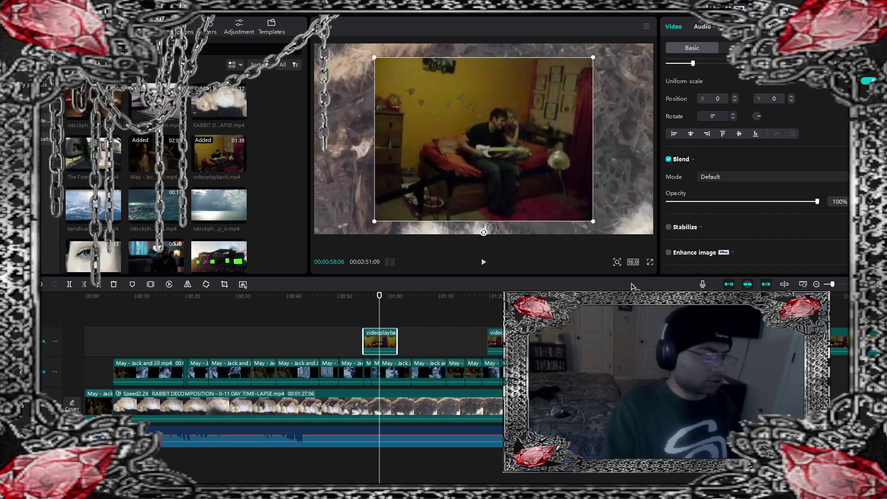
drag(818, 204, 710, 235)
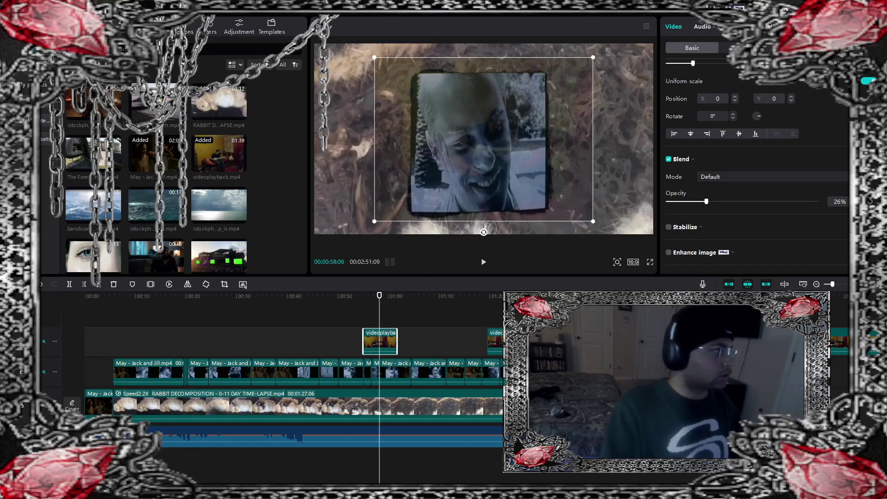
Step: Find the Unreal video effect in the effects library and apply it to the short videoplayback.mp4 segment at about 00:00:55
click(121, 26)
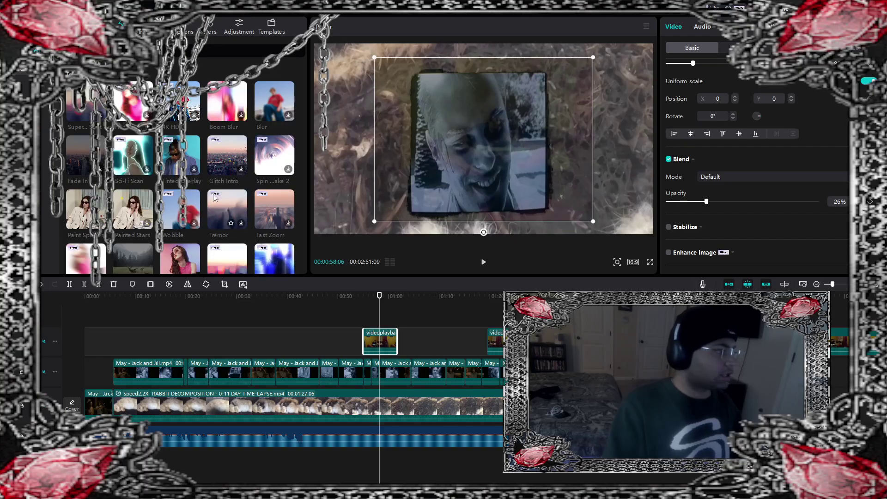
scroll(213, 196, down, 10)
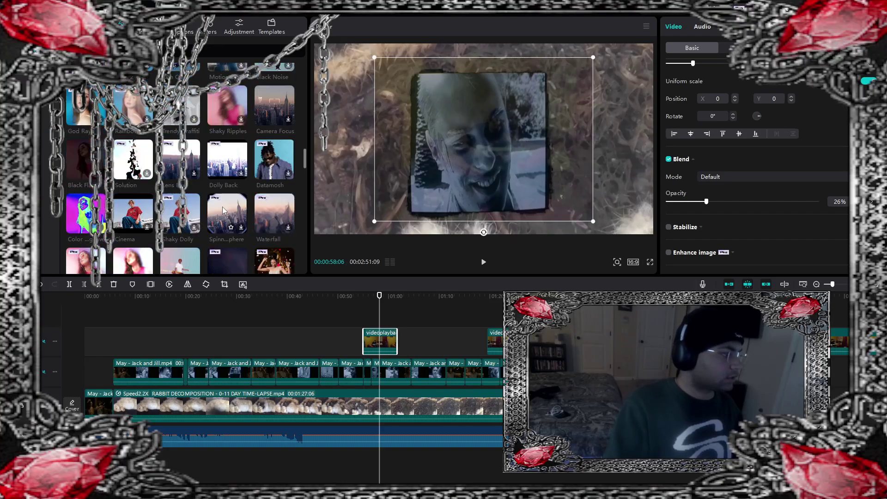
scroll(223, 207, down, 10)
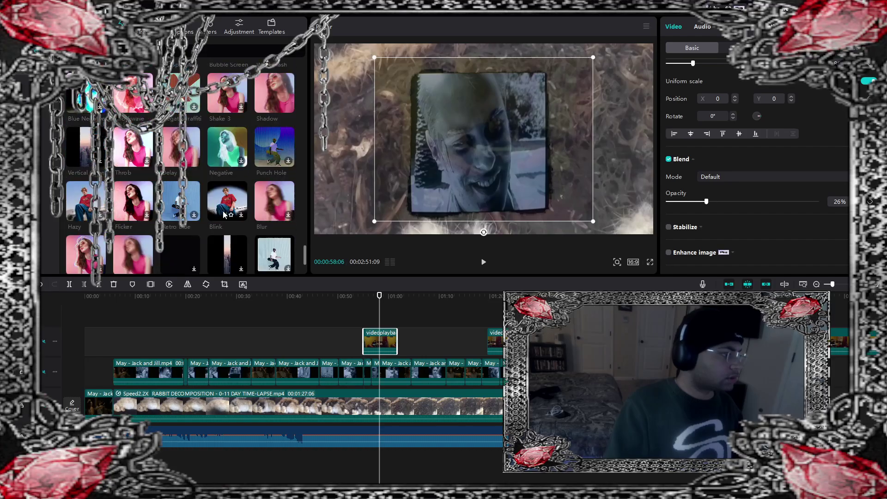
scroll(224, 212, down, 5)
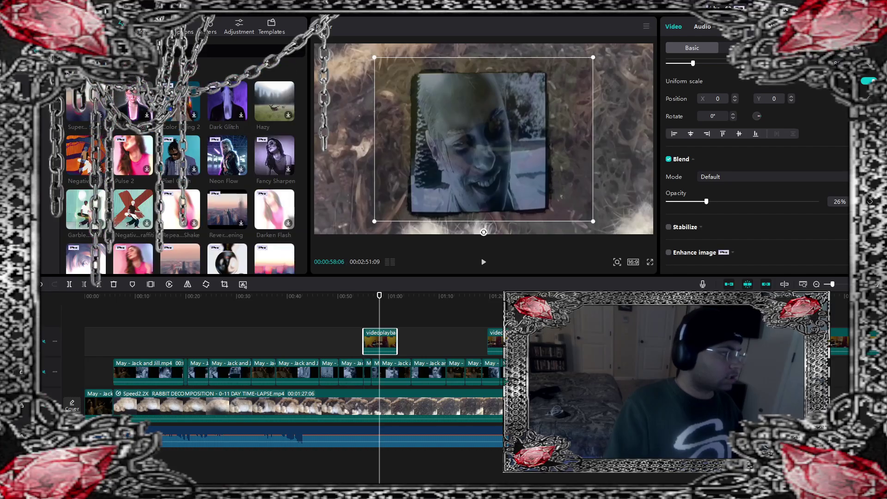
scroll(181, 216, down, 5)
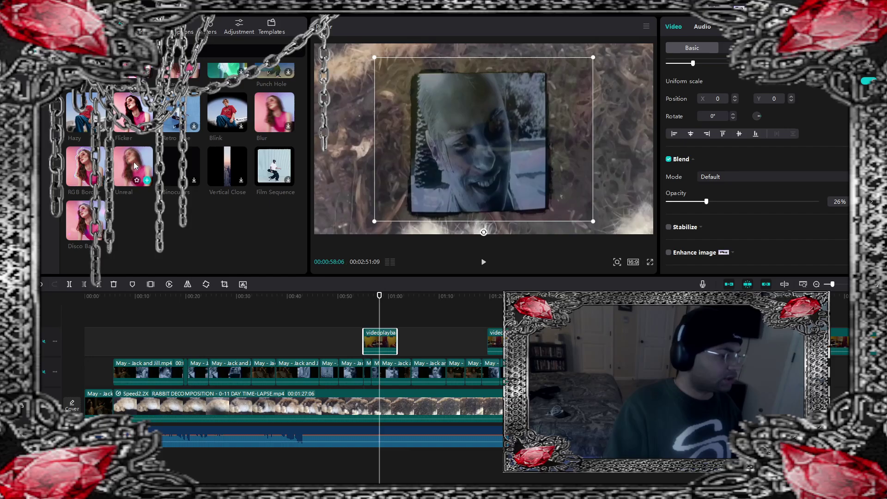
drag(136, 169, 377, 342)
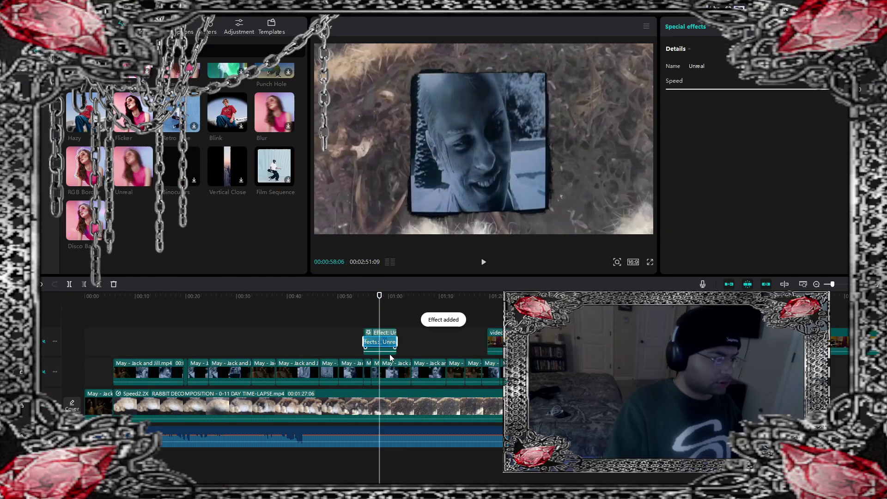
Step: Play back the affected section from about 00:00:53 and delete the videoplayback.mp4 overlay clips from the timeline
drag(380, 296, 353, 301)
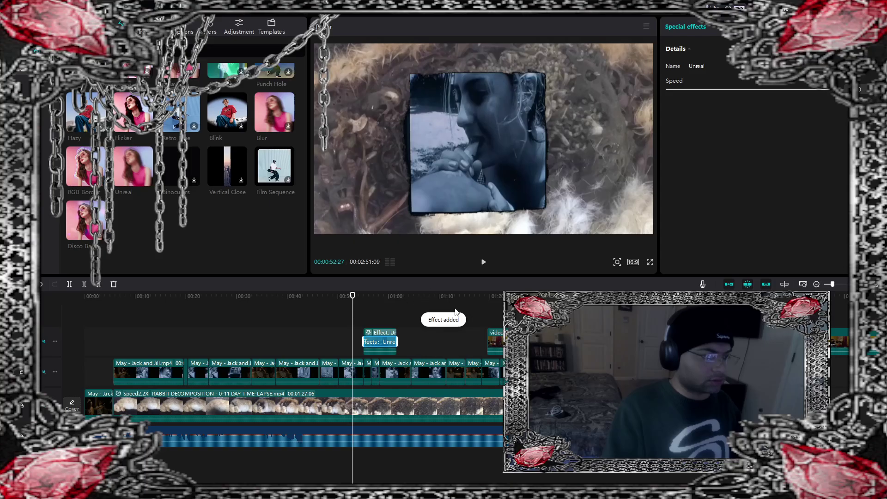
click(483, 263)
click(429, 327)
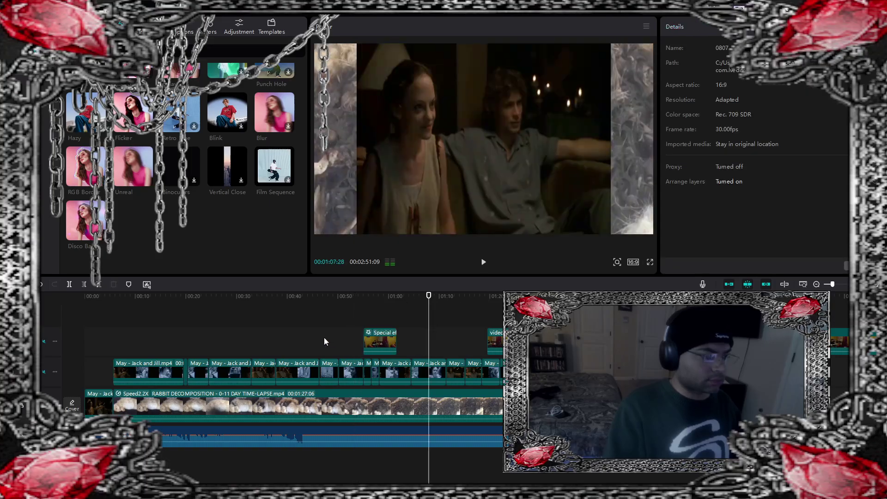
click(354, 335)
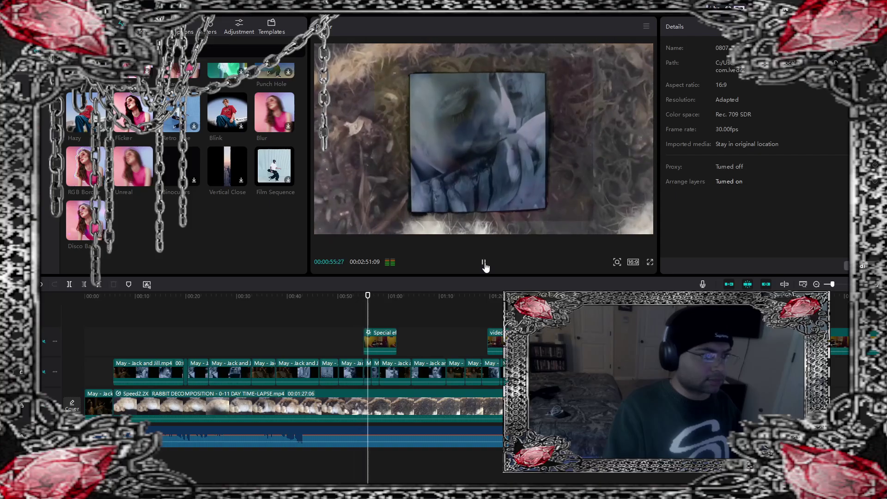
click(483, 262)
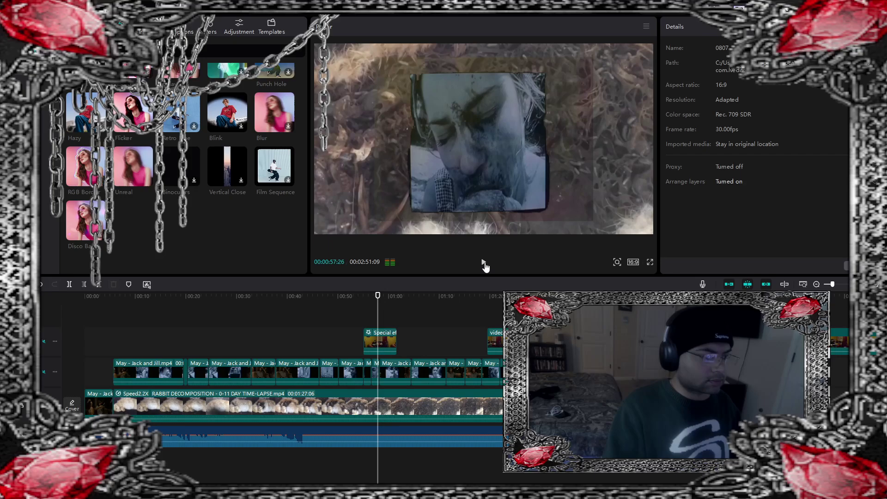
click(392, 340)
key(Delete)
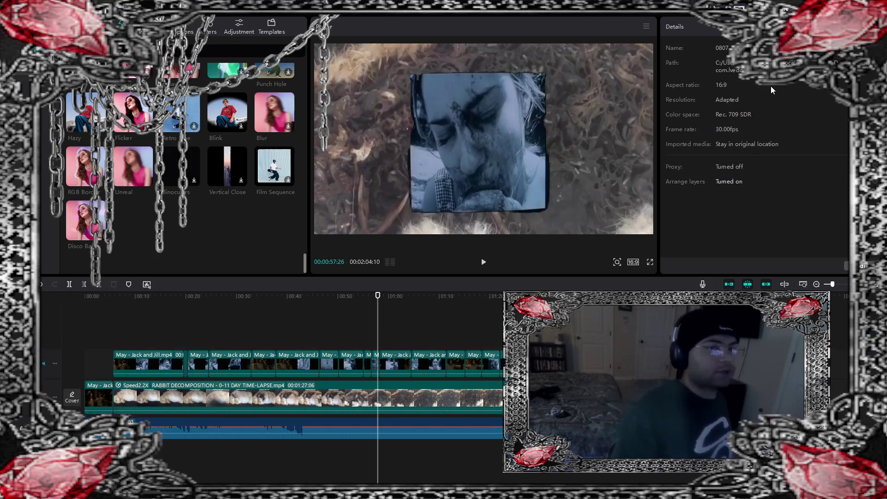
Step: Export the video as 0807 in 4K, H.264, mp4 at 30fps and close the project and the editor
key(ctrl+e)
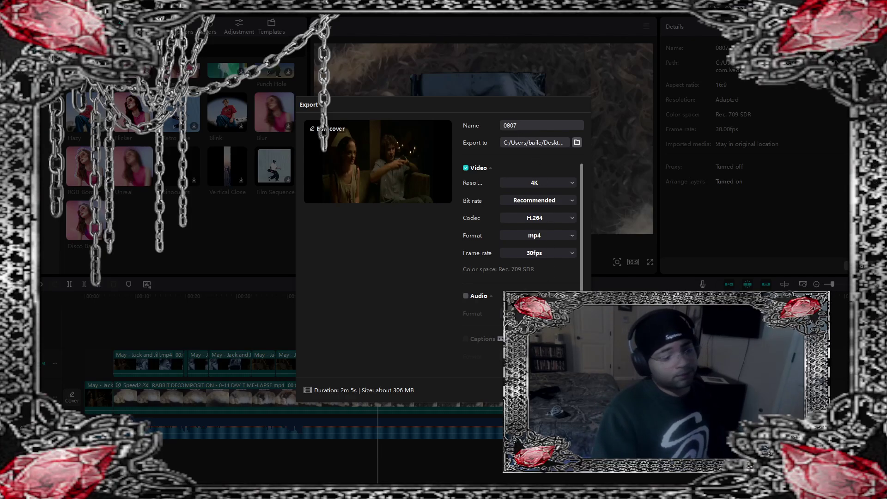
click(538, 390)
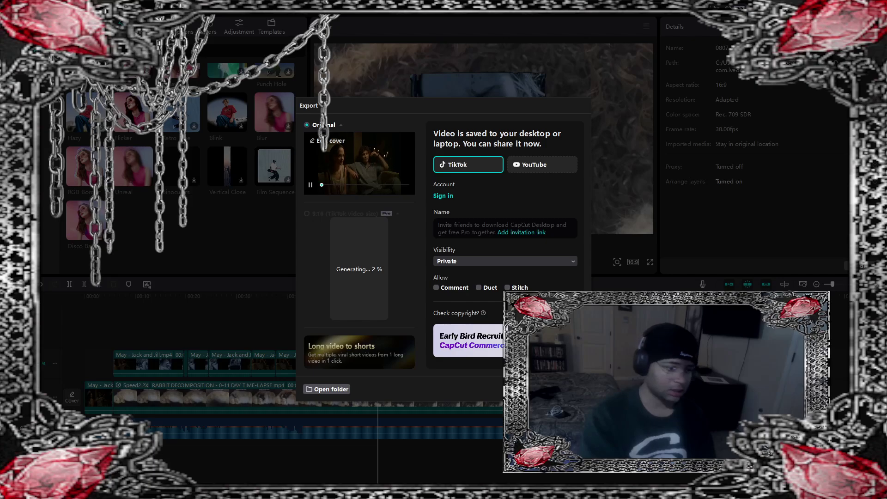
key(Escape)
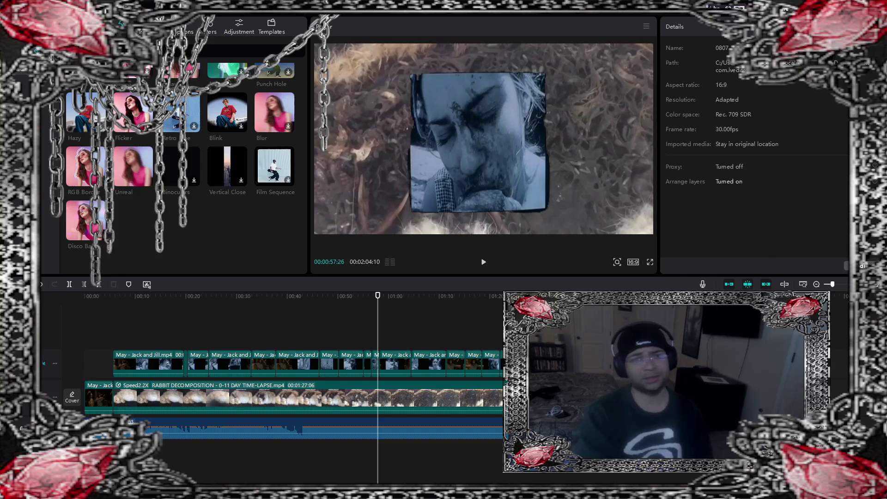
key(alt+F4)
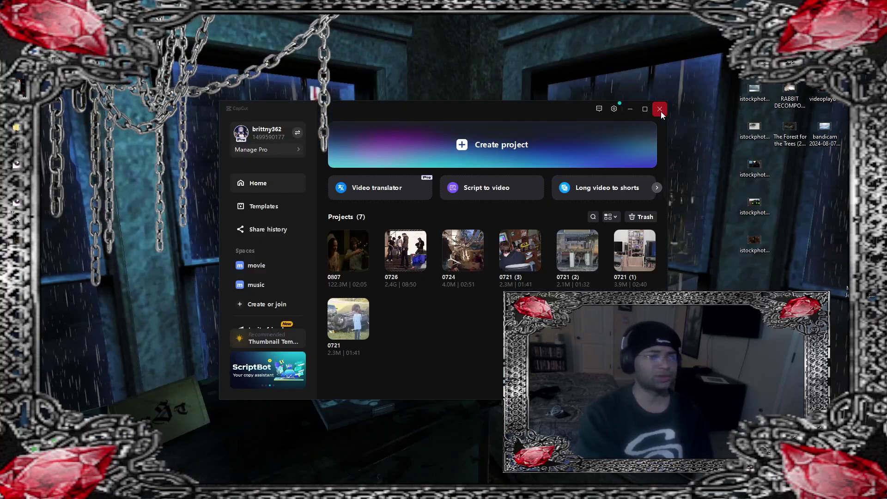
click(659, 110)
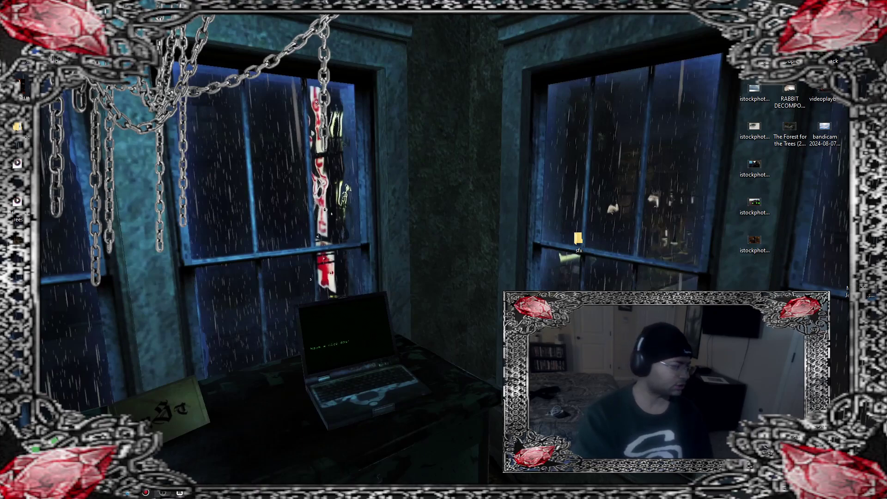
Step: Switch to Chrome, close the YouTube Video Downloader page and change YouTube to the account with the 297-subscriber channel
click(146, 493)
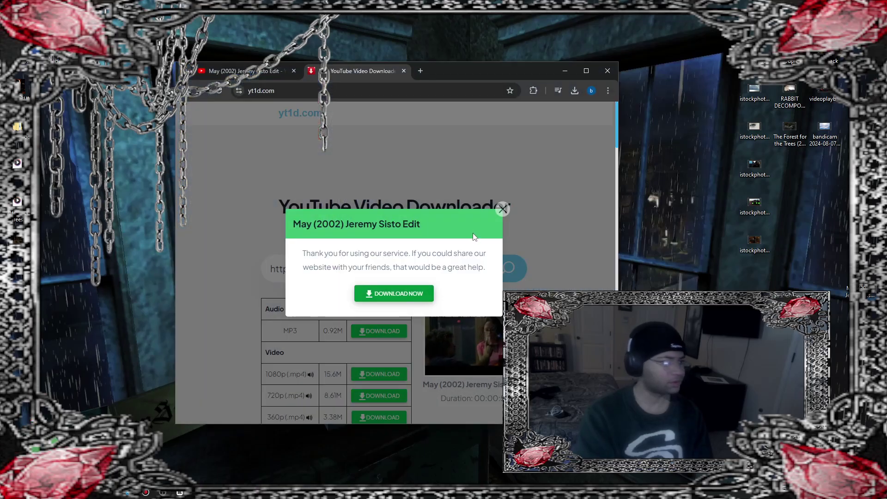
click(404, 71)
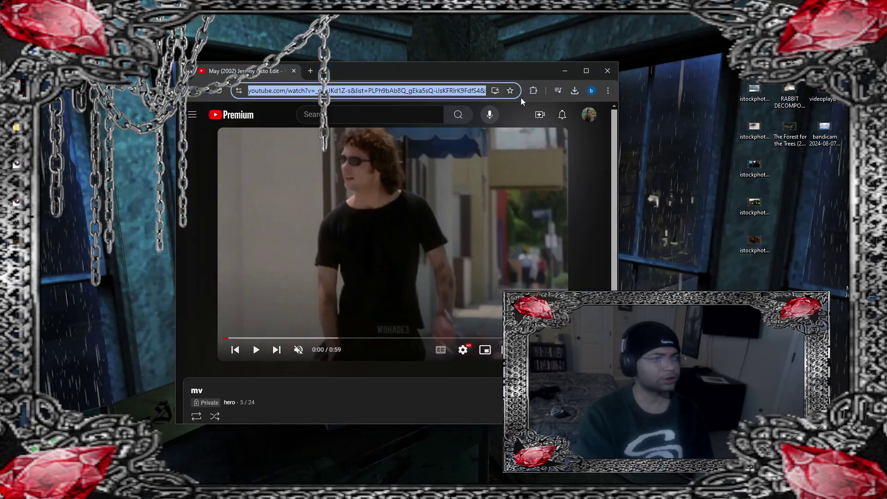
click(590, 115)
click(489, 188)
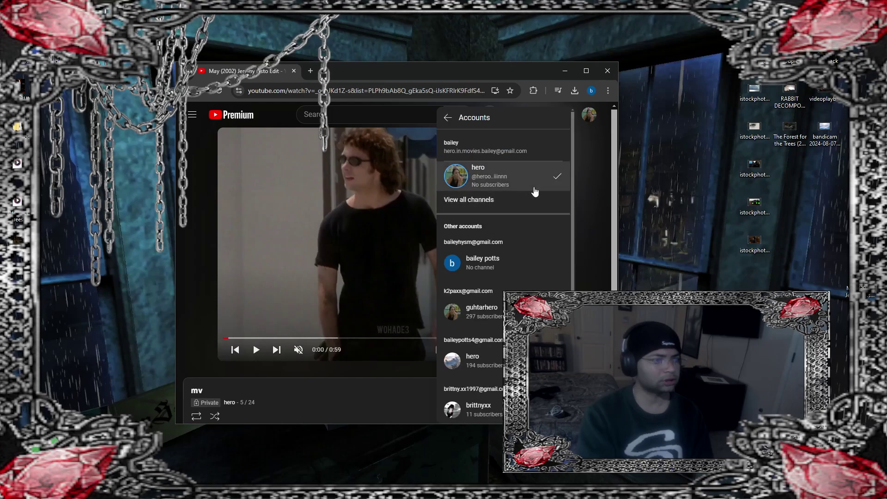
click(492, 310)
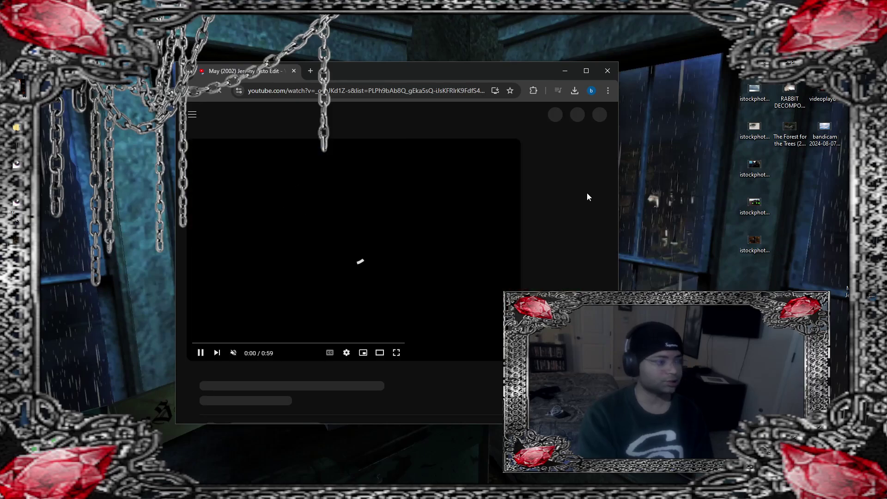
Step: Pause and unmute the YouTube video that is playing, and check which account is signed in
click(376, 250)
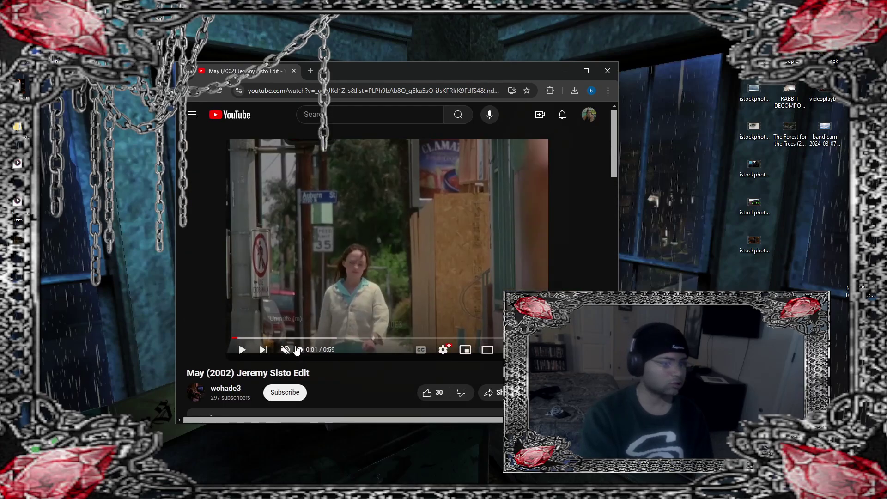
click(285, 350)
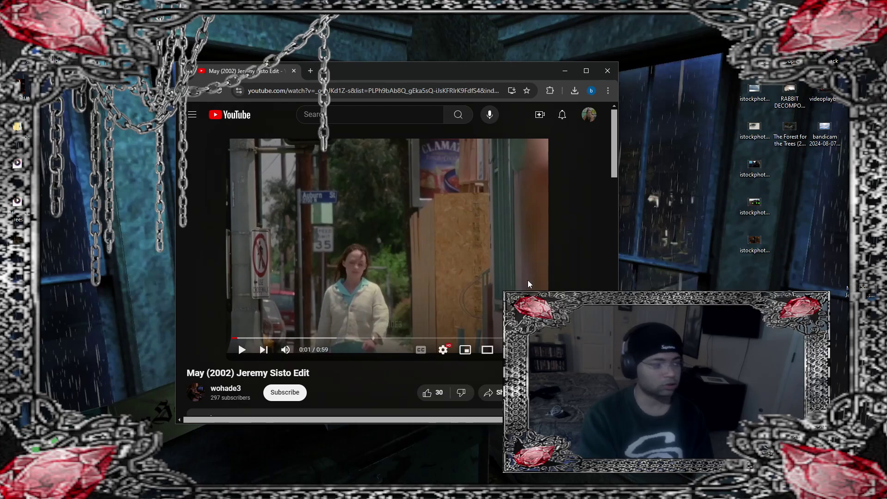
click(589, 114)
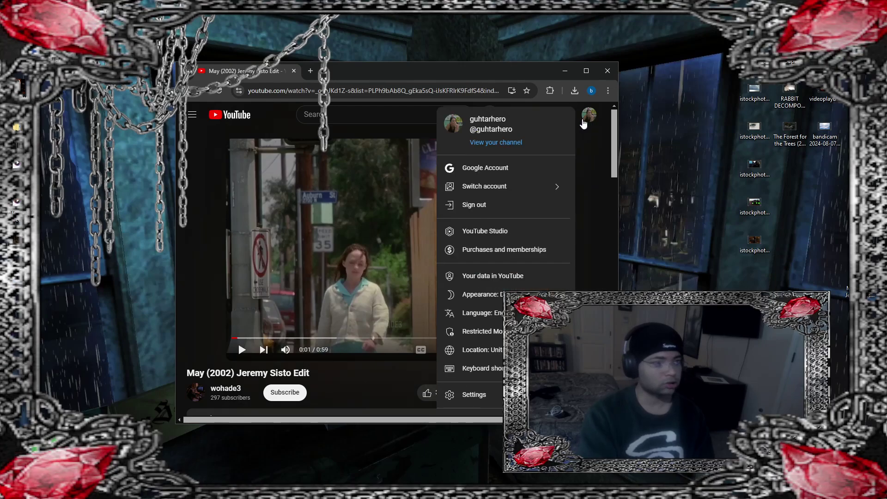
click(599, 161)
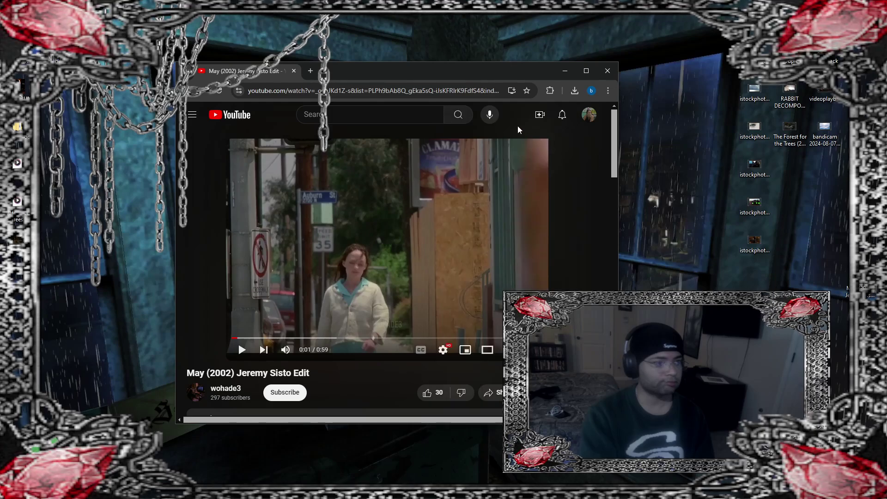
Step: Start a new YouTube video upload with the file 0807.mp4 from the desktop
click(539, 114)
click(547, 133)
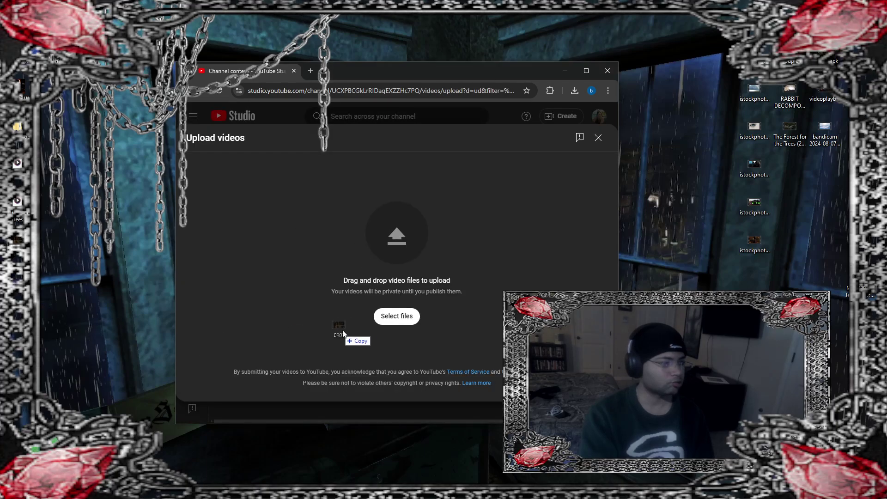
click(397, 318)
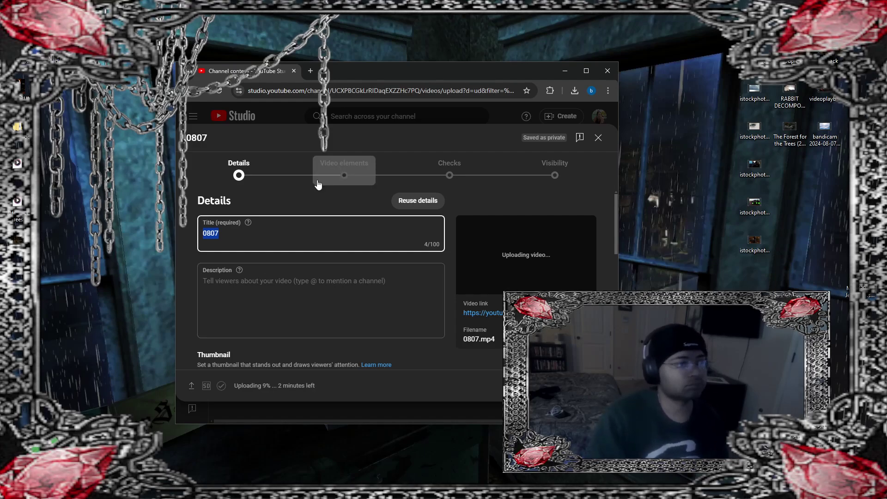
Step: Look through the eldenbeast SoundCloud profile and the eldenbeast chat in Telegram, closing each when done
click(311, 70)
click(418, 108)
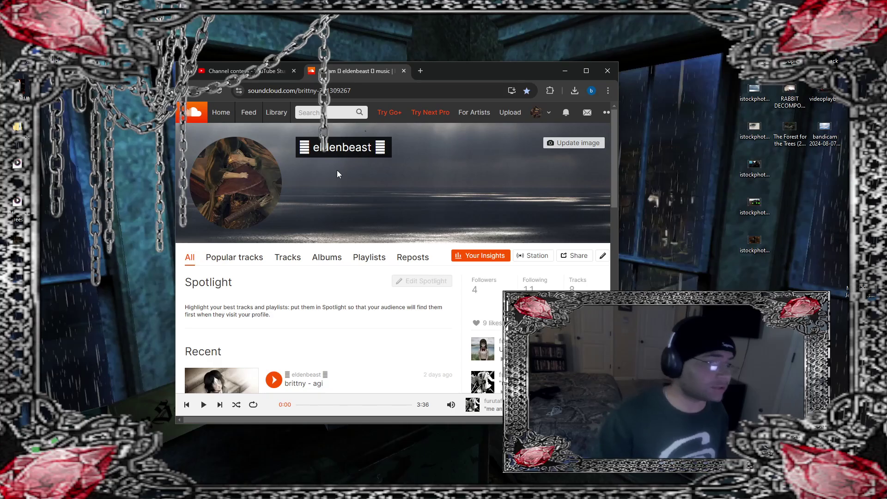
click(403, 71)
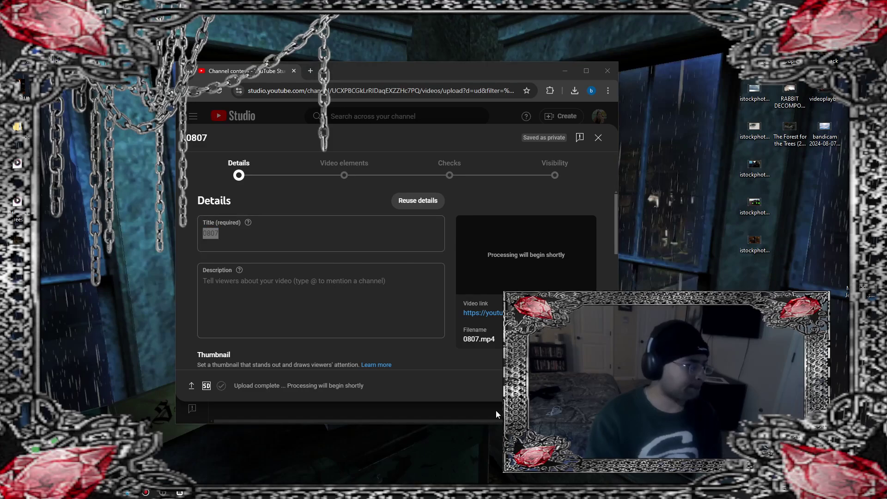
click(298, 190)
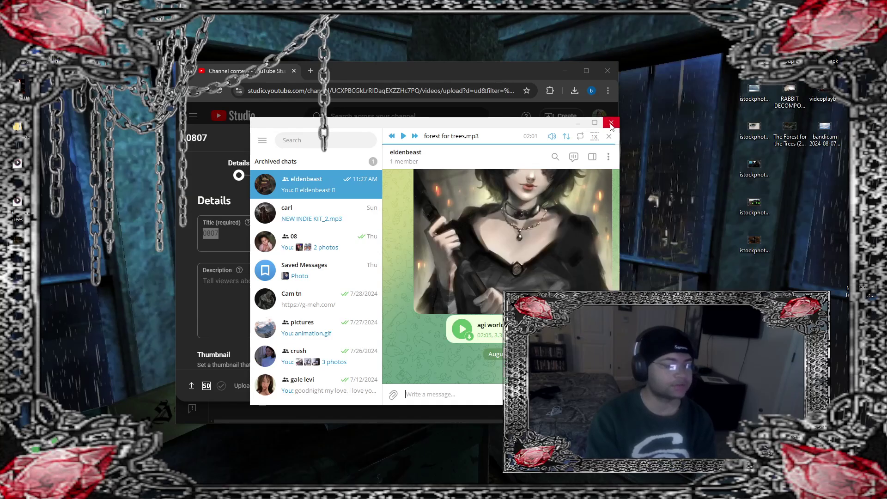
click(611, 123)
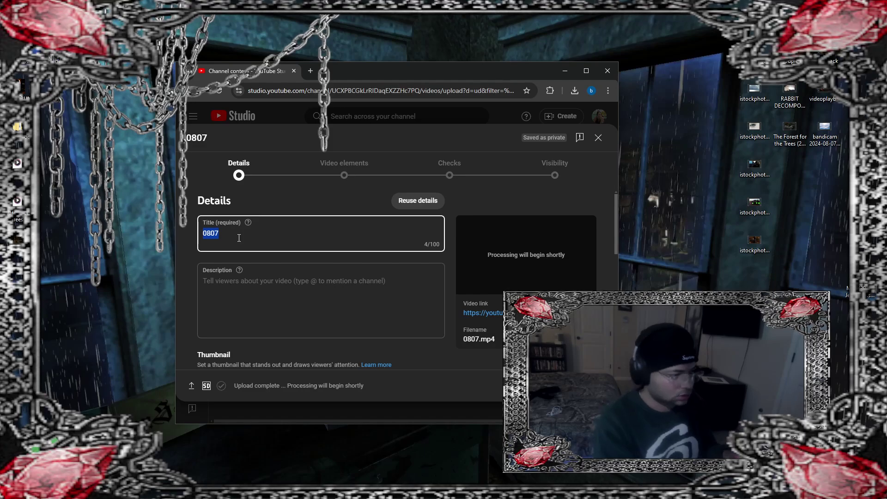
Step: Replace the uploaded video's title with "eldenbeast - forest for trees mv"
text(elden)
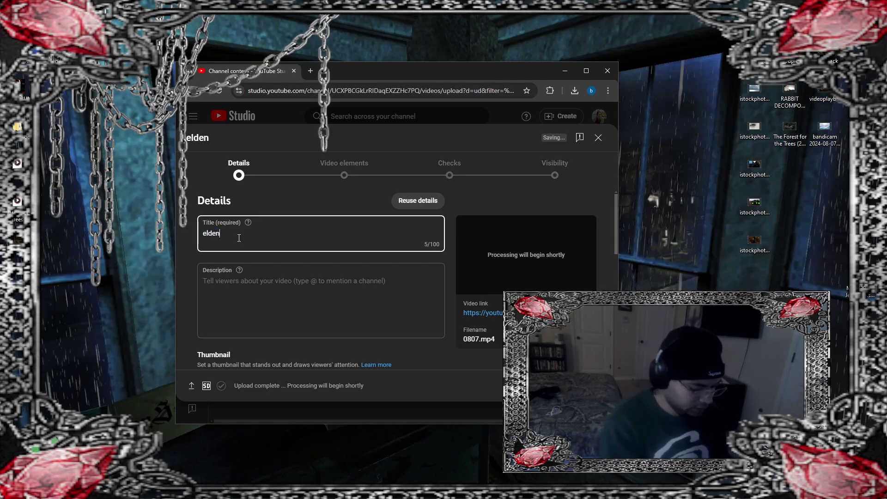
text(beast)
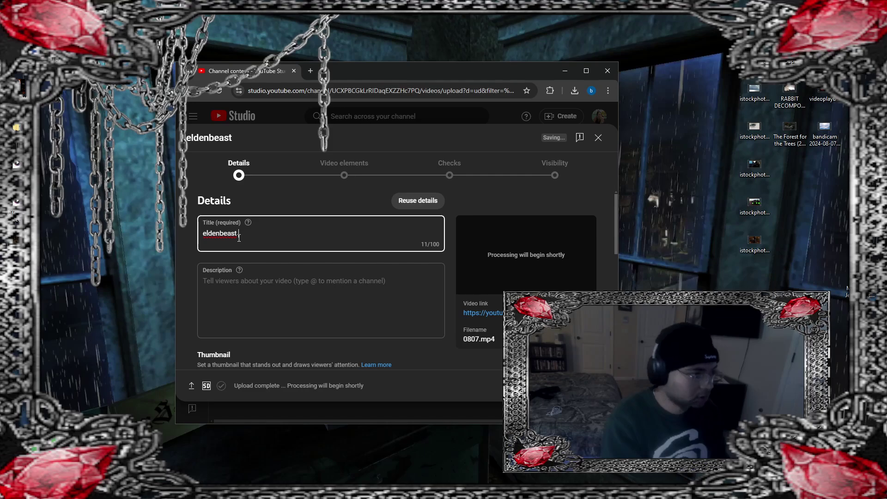
text( - forest for t)
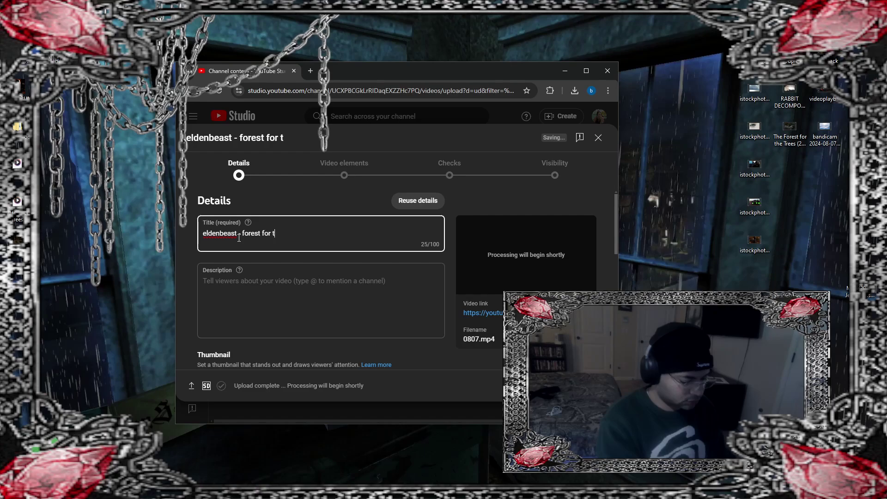
text(rees)
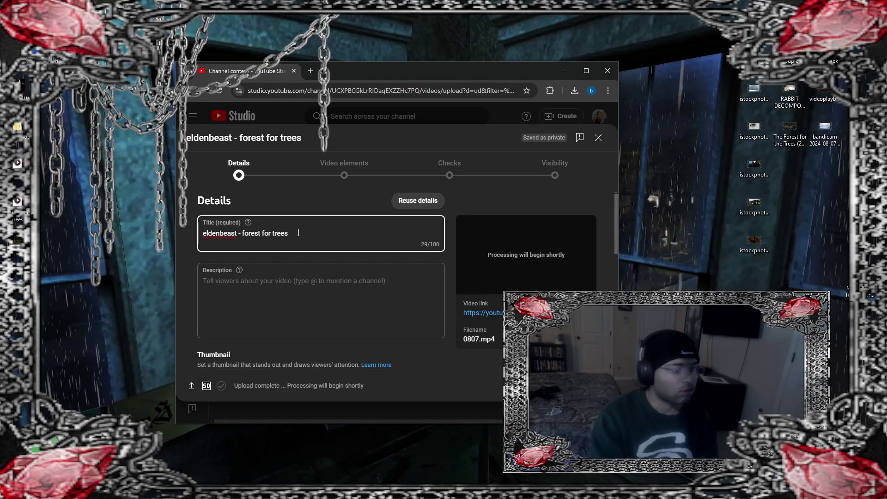
text(mv)
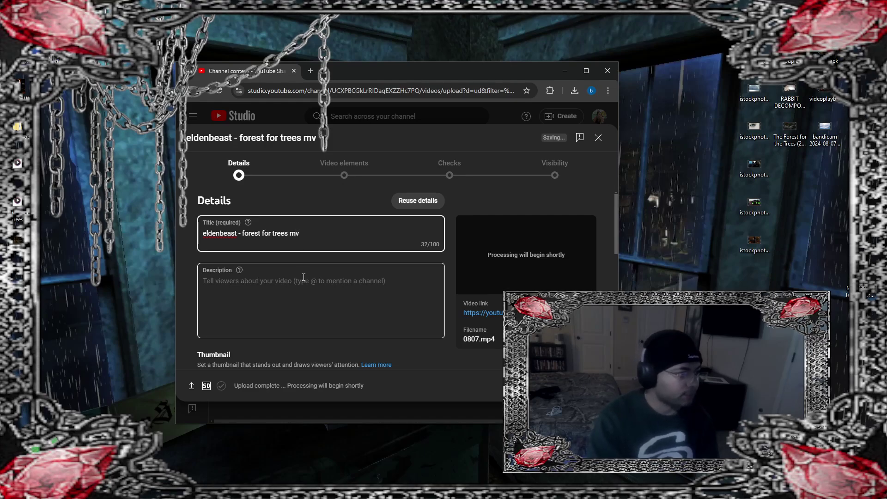
Step: Shorten the uploaded video's title to "forest for trees", removing the artist prefix and the mv suffix
click(255, 273)
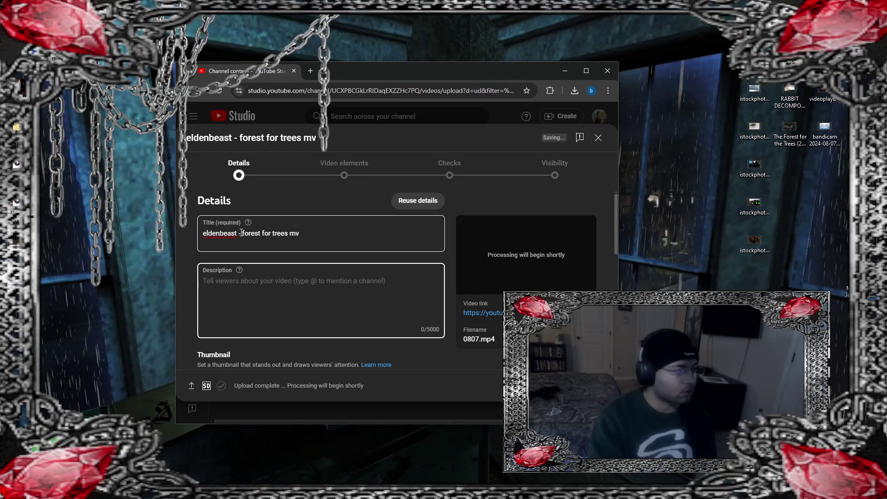
drag(242, 234, 202, 233)
key(BackSpace)
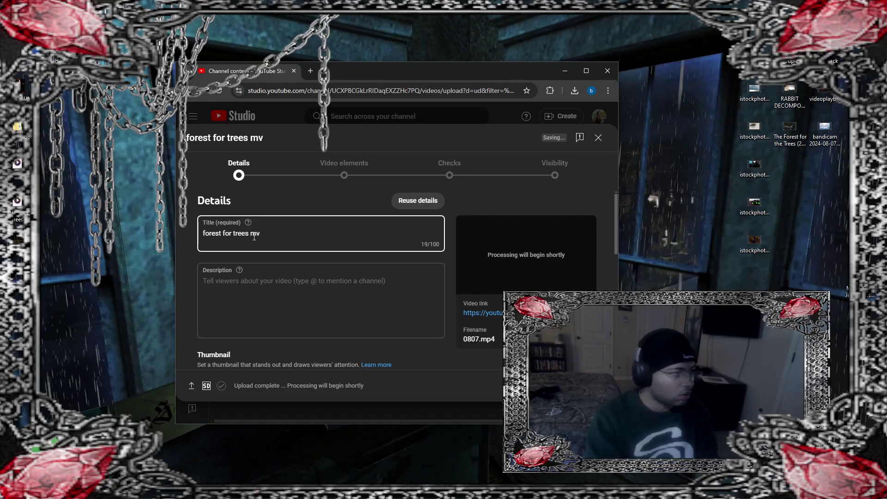
click(267, 233)
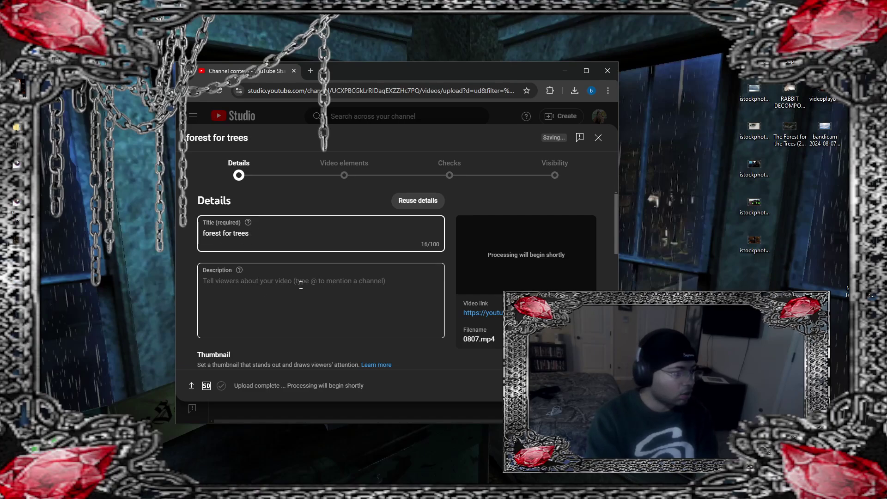
click(261, 280)
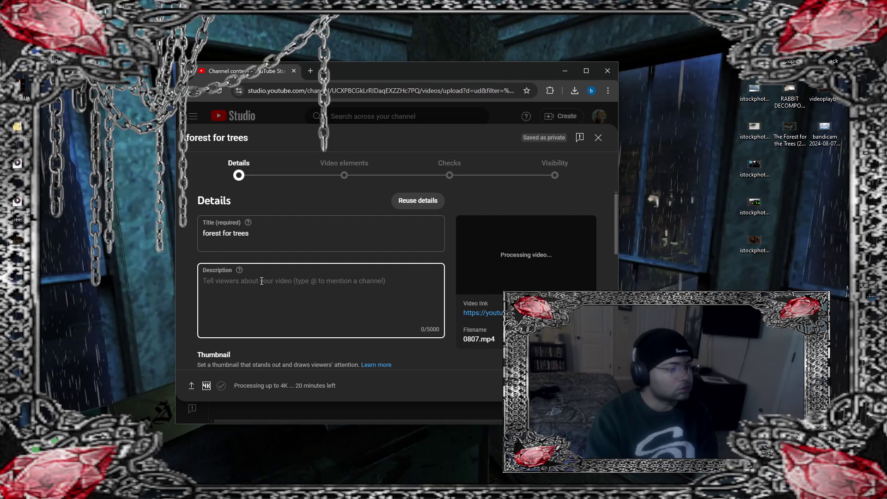
Step: Leave the upload details, permanently delete the "forest for trees" draft from the channel content, and close YouTube Studio
click(597, 137)
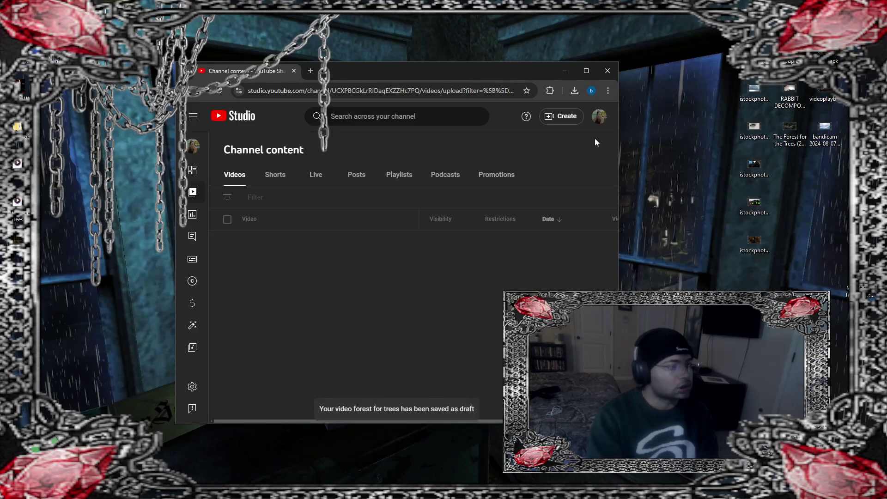
mouse_move(385, 252)
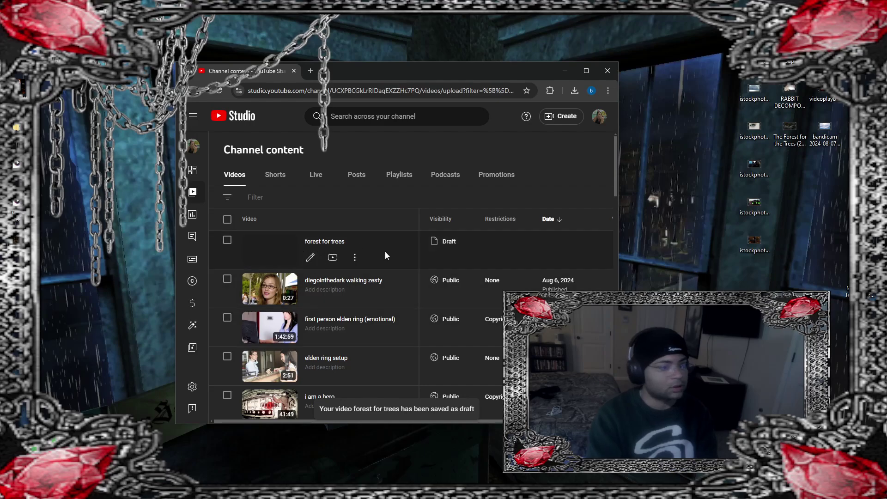
click(359, 260)
click(303, 318)
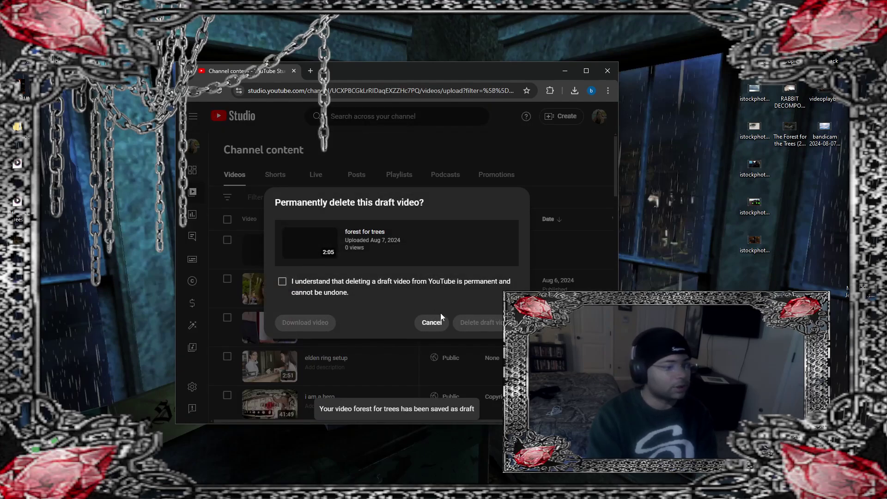
click(290, 285)
click(481, 327)
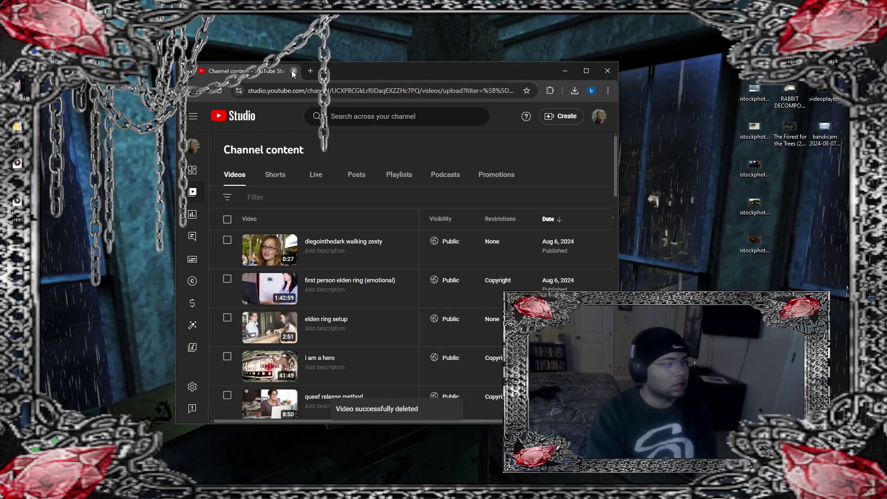
click(293, 71)
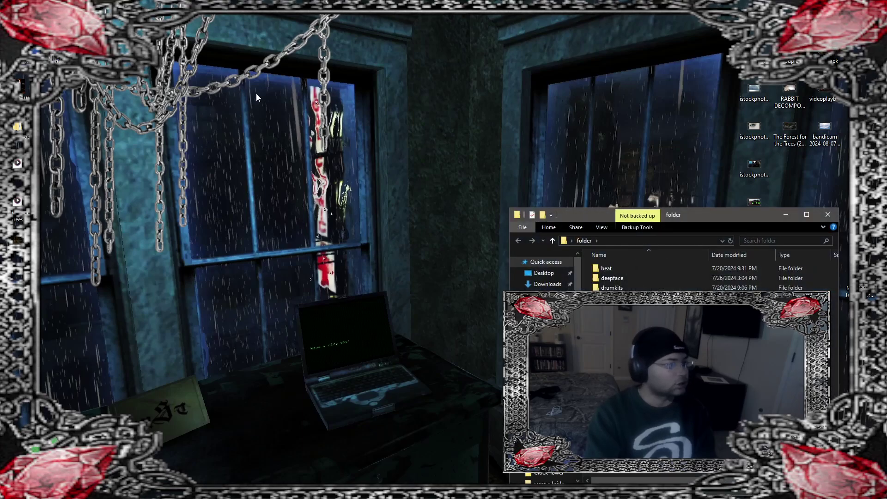
Step: In File Explorer, create a new subfolder named "videos" inside the directory called folder
drag(715, 210, 408, 96)
right_click(368, 283)
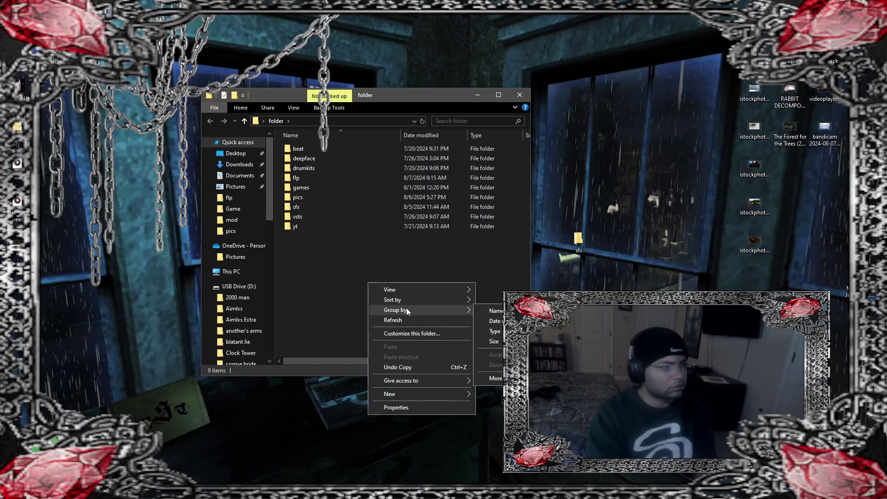
click(317, 228)
double_click(317, 229)
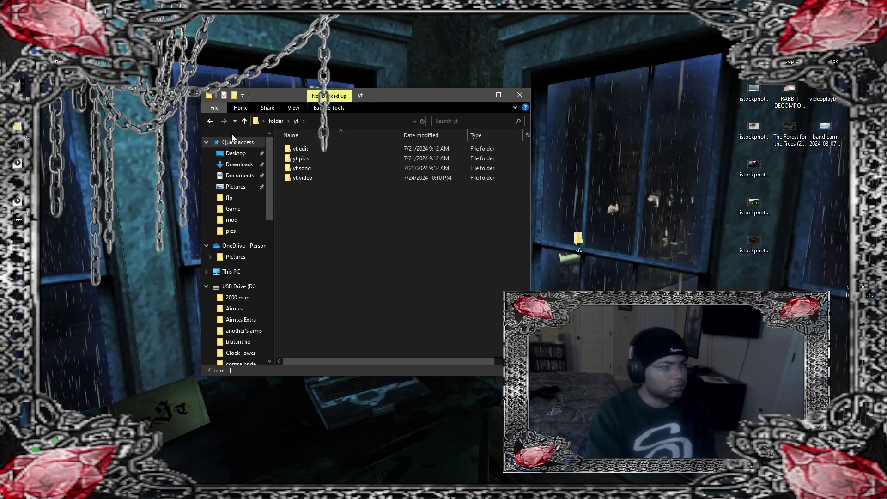
click(211, 123)
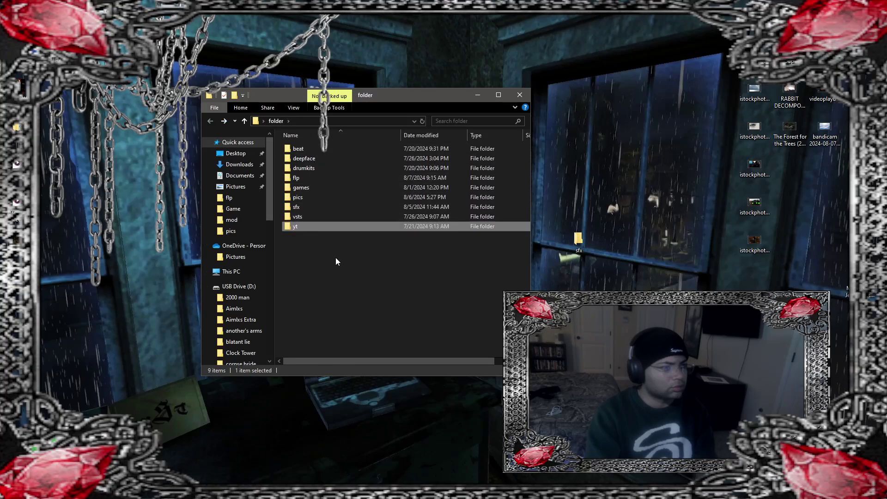
right_click(350, 277)
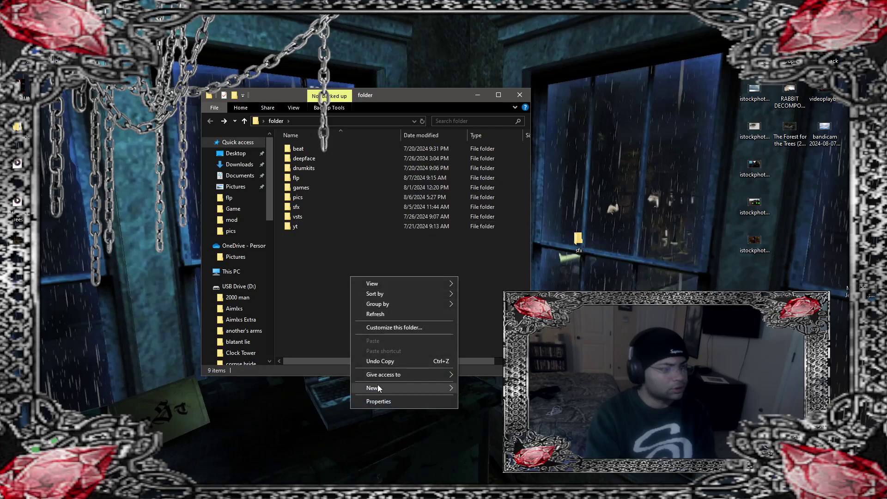
mouse_move(422, 393)
click(468, 389)
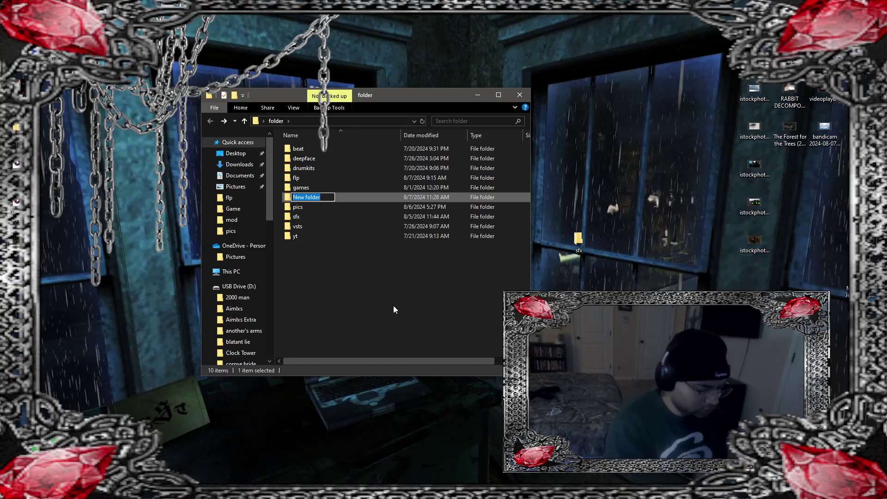
text(videos)
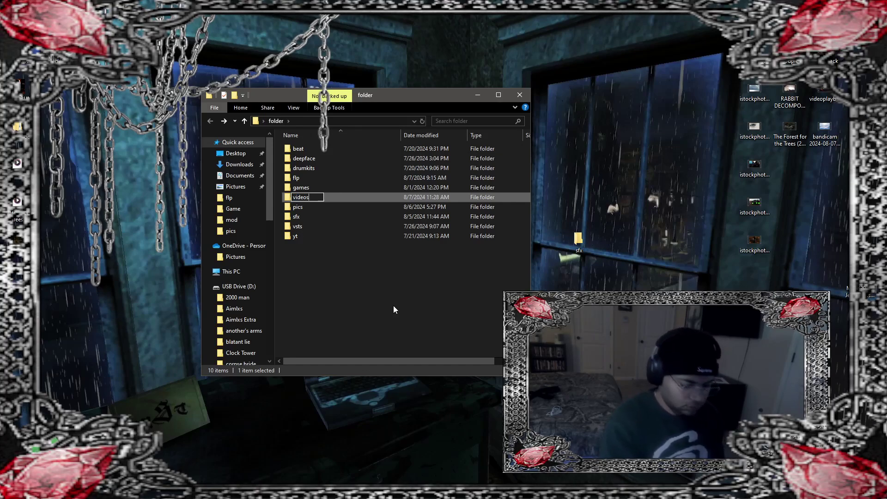
key(Return)
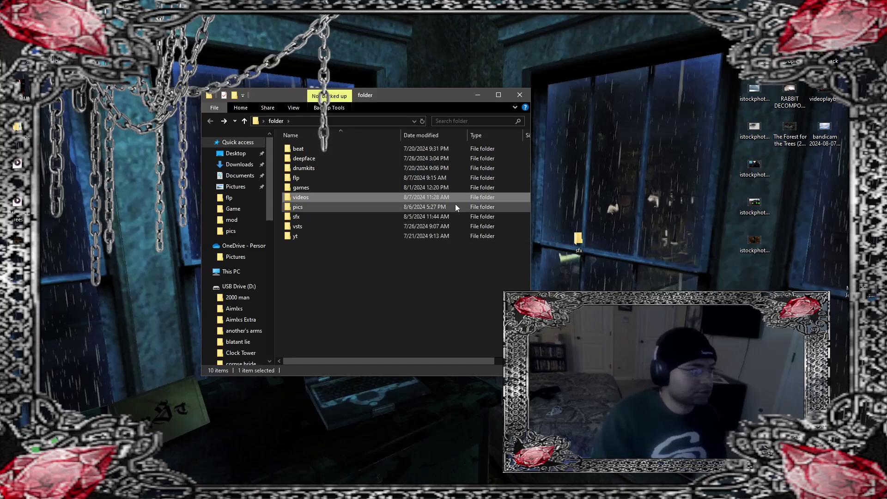
Step: Move the group of stock clips and other video files from the desktop into the videos folder
drag(688, 61, 838, 278)
drag(754, 240, 364, 197)
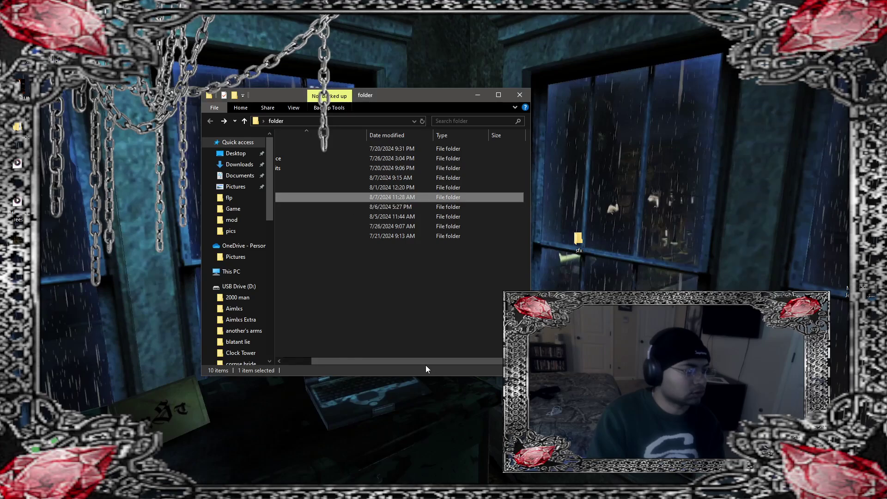
drag(426, 363, 357, 369)
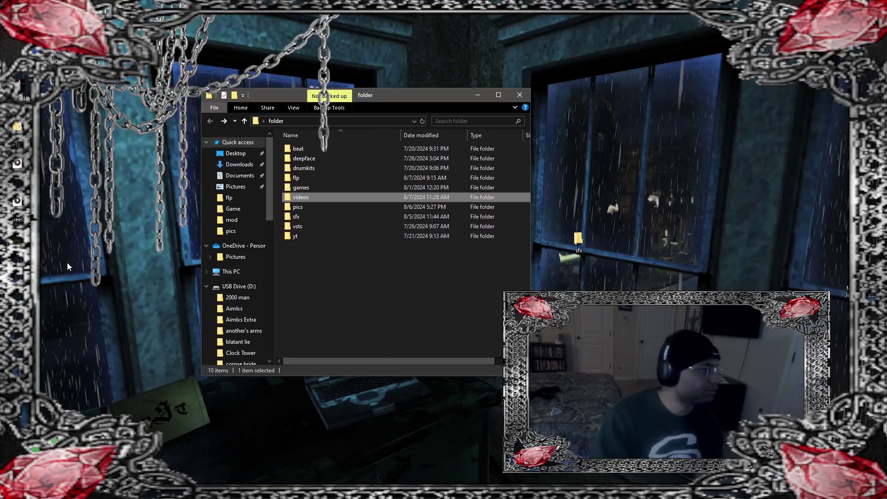
Step: Move the remaining forest for trees files from the desktop into the yt song folder inside yt, and close File Explorer
double_click(359, 237)
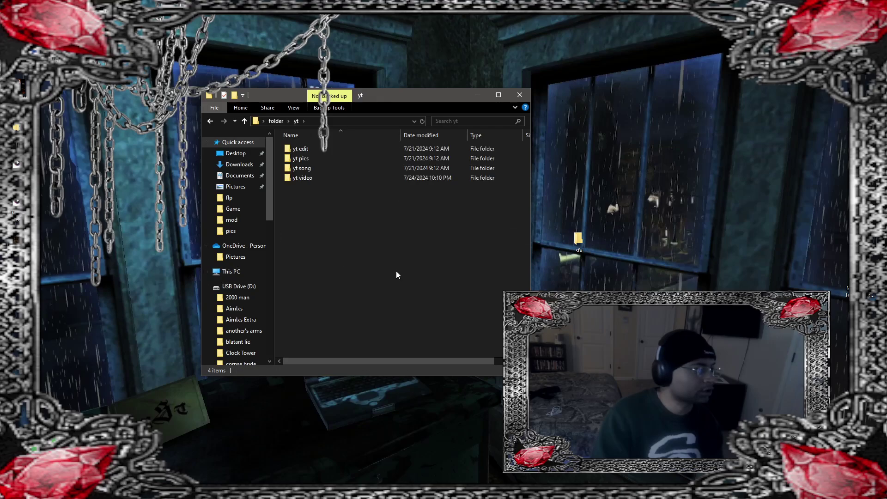
click(12, 242)
right_click(41, 238)
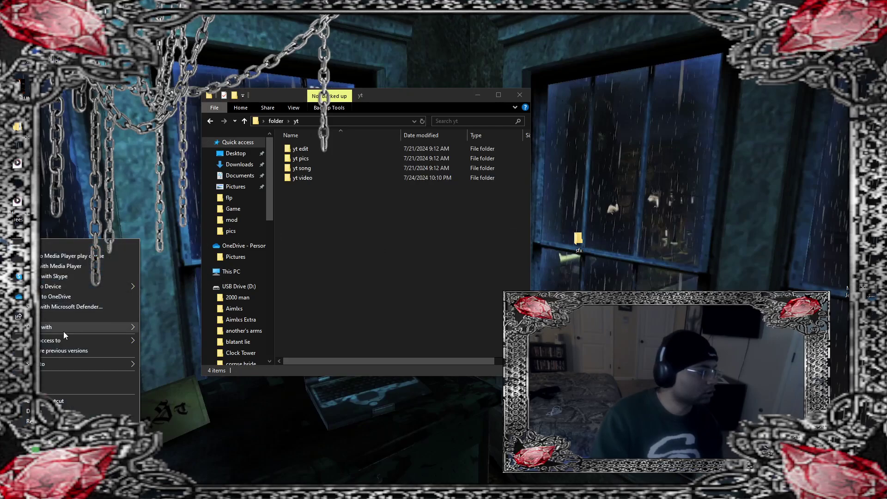
click(104, 367)
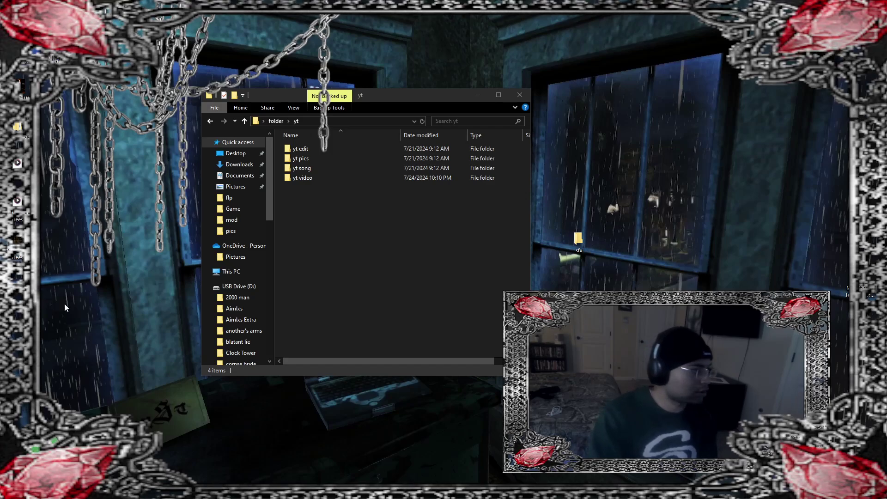
drag(301, 217, 326, 168)
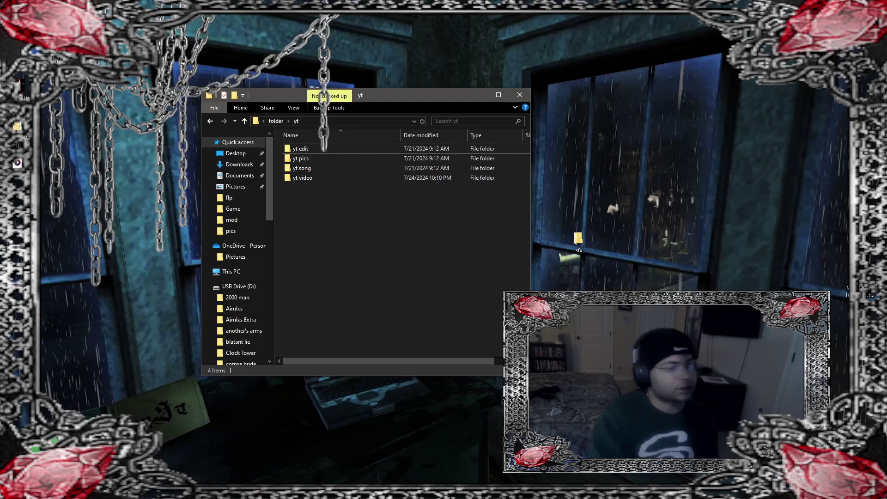
click(518, 96)
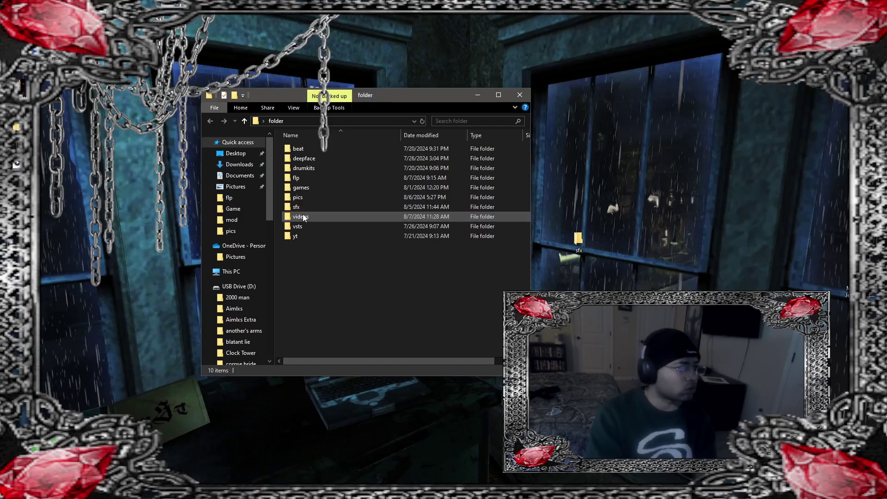
click(520, 95)
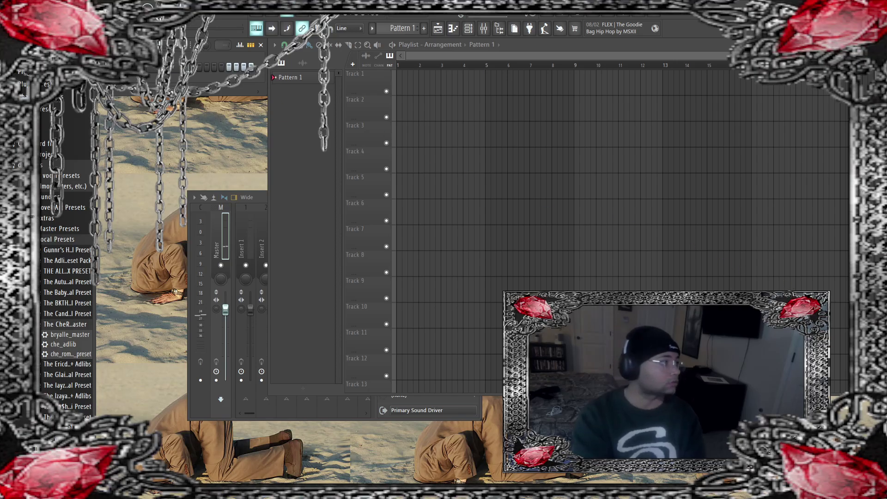
Step: Switch to FL Studio and open the recent project that uses the Basement Piano instrument
key(alt+f)
key(Down)
key(Down)
key(Down)
key(Down)
key(Down)
key(Down)
key(Down)
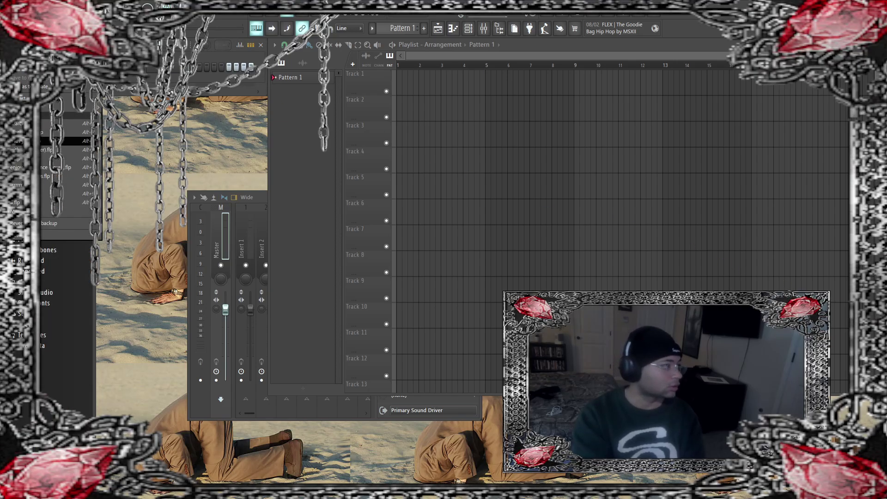
key(Up)
key(Up)
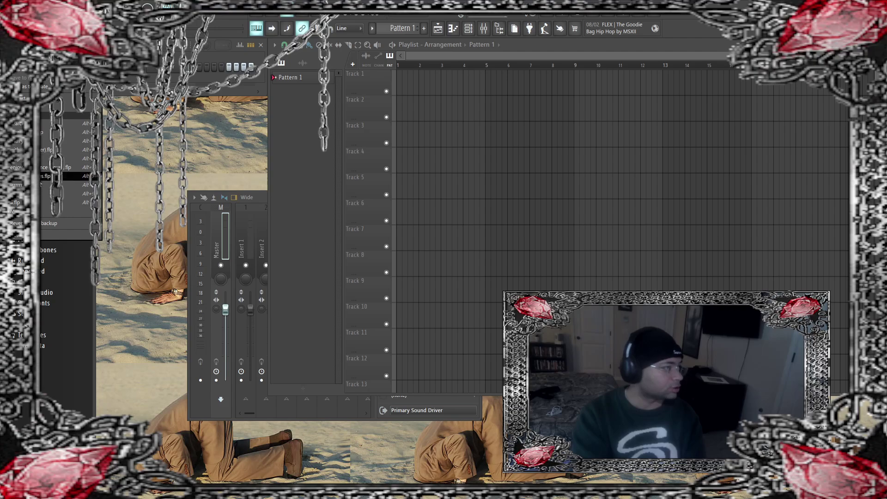
key(Up)
key(Up)
key(Up)
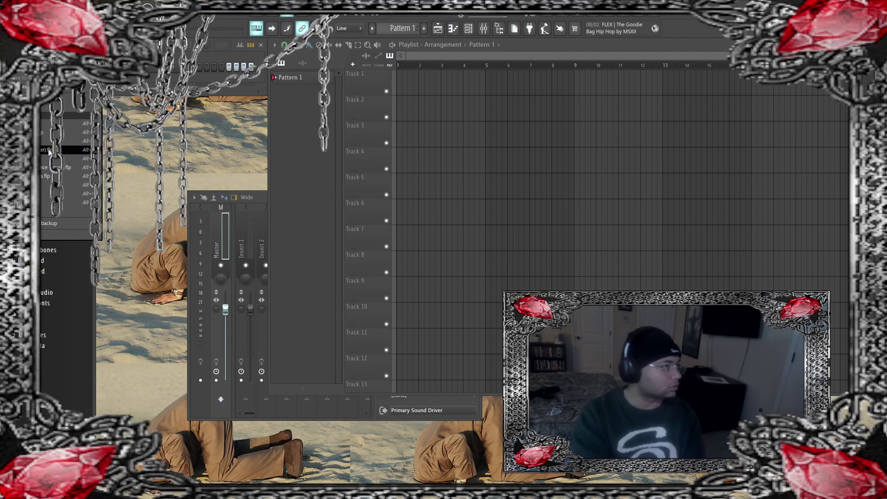
key(Return)
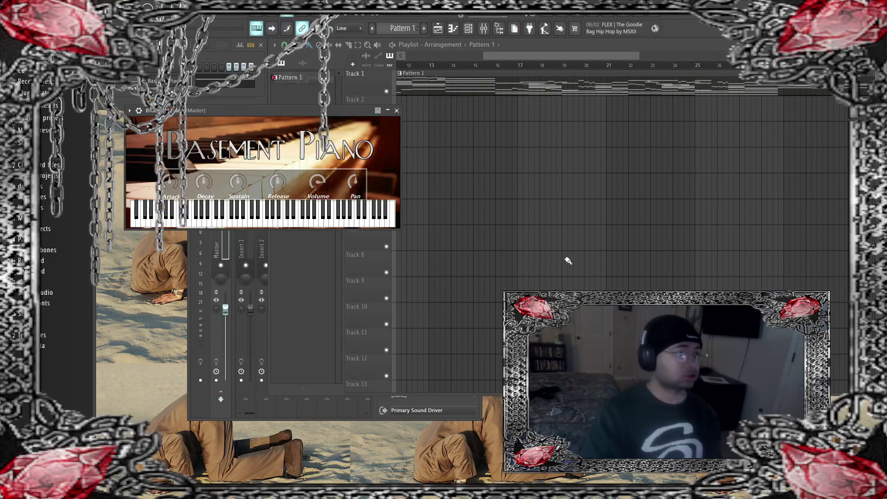
Step: Play the arrangement from the beginning of the Pattern 1 clip in the playlist
click(533, 77)
scroll(404, 80, left, 5)
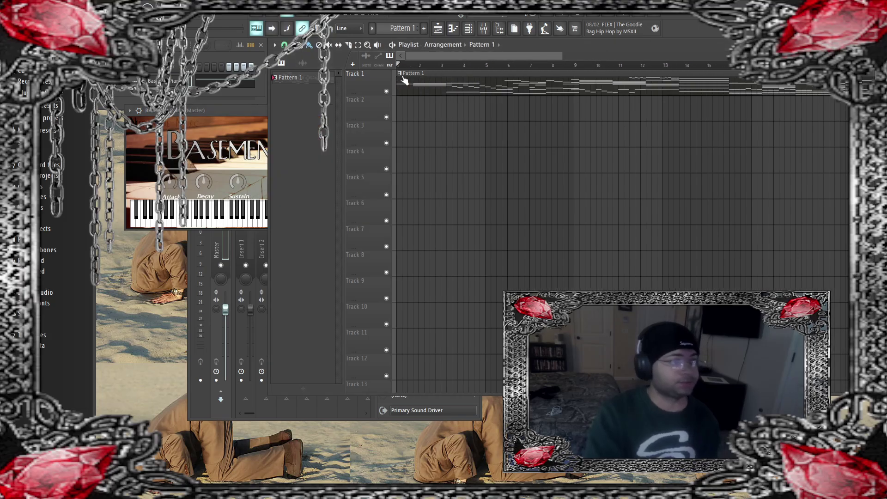
key(space)
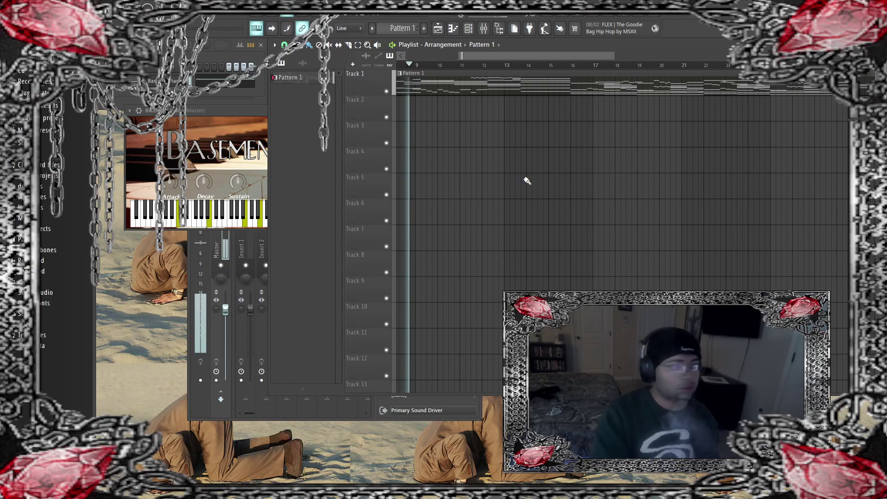
Step: Route the Basement Piano to mixer track Insert 1 and listen on through the Pattern 1 clip in the playlist
key(F9)
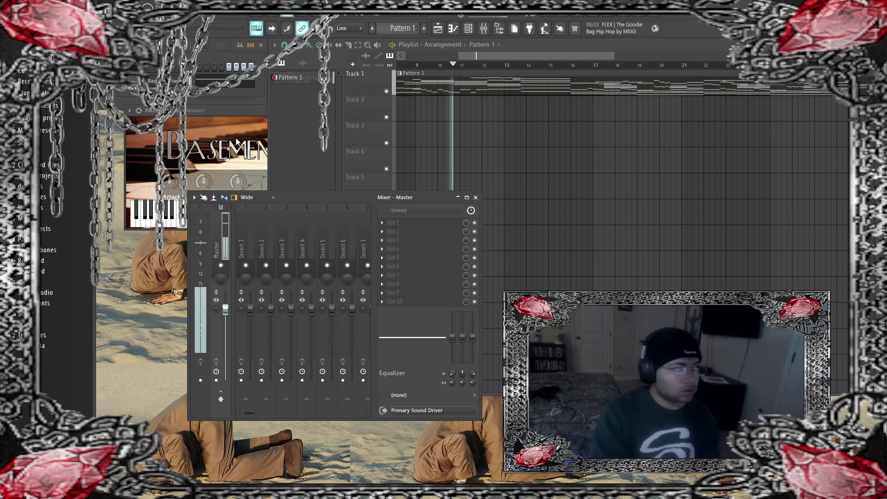
click(253, 245)
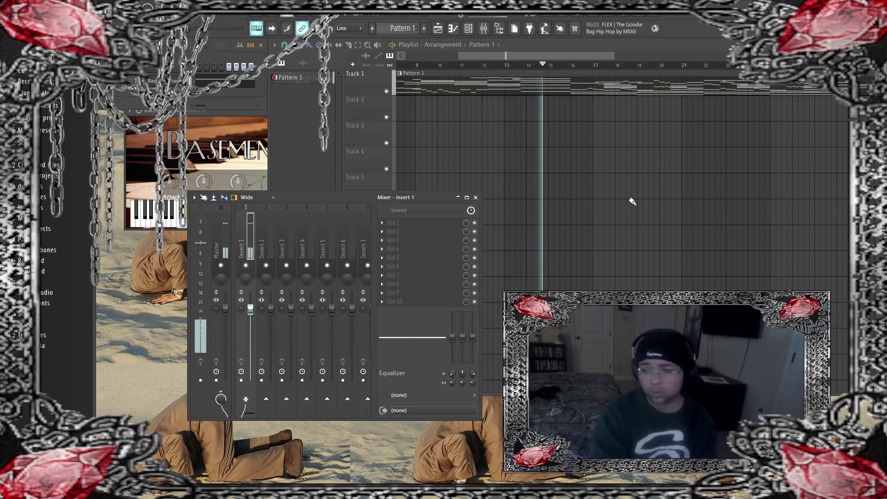
key(F5)
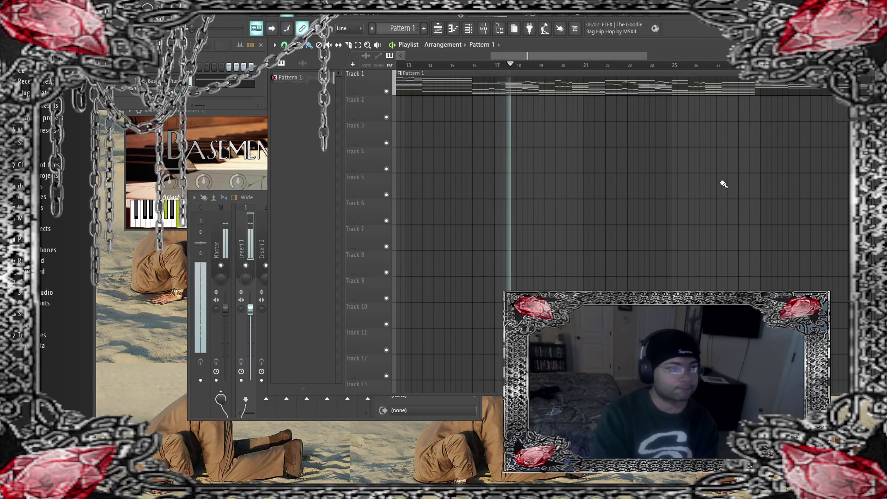
drag(572, 52, 663, 154)
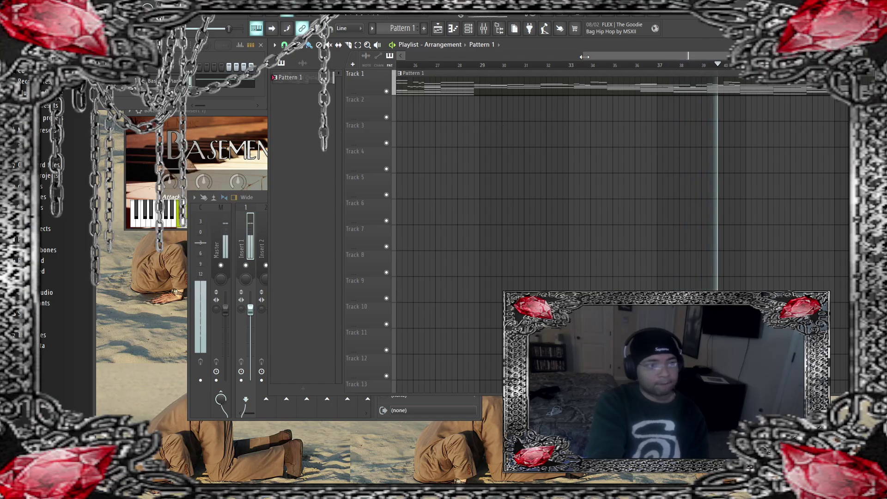
drag(597, 60, 634, 70)
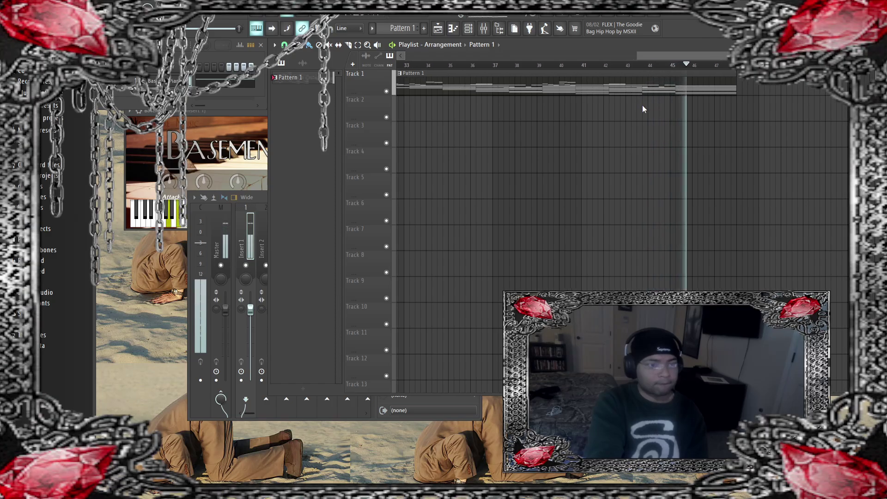
Step: Set the playlist's snap to Main
scroll(530, 124, left, 5)
scroll(529, 123, right, 3)
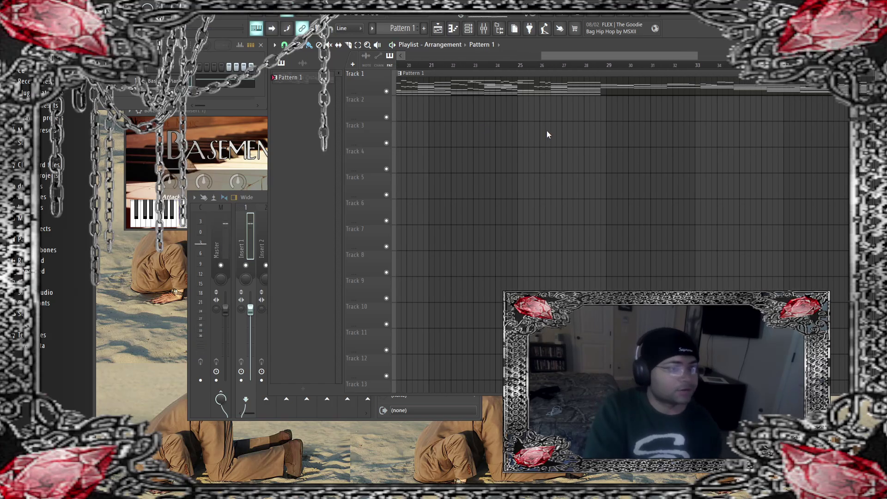
scroll(544, 137, left, 5)
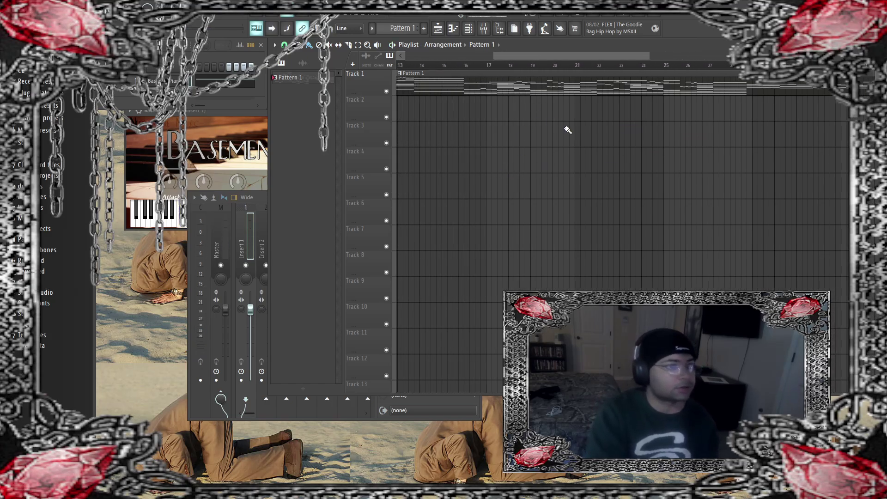
click(299, 46)
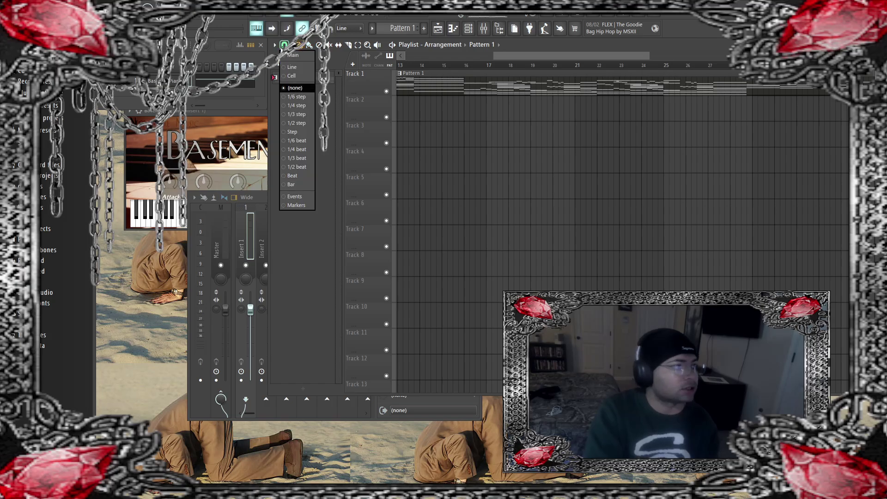
click(292, 59)
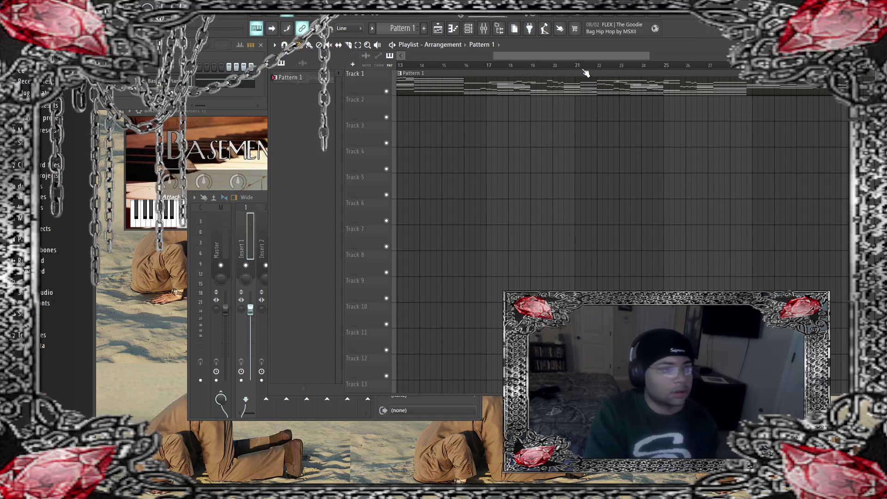
Step: Open the Basement Piano notes in the piano roll and play them from around bar 21
click(239, 85)
scroll(624, 226, down, 3)
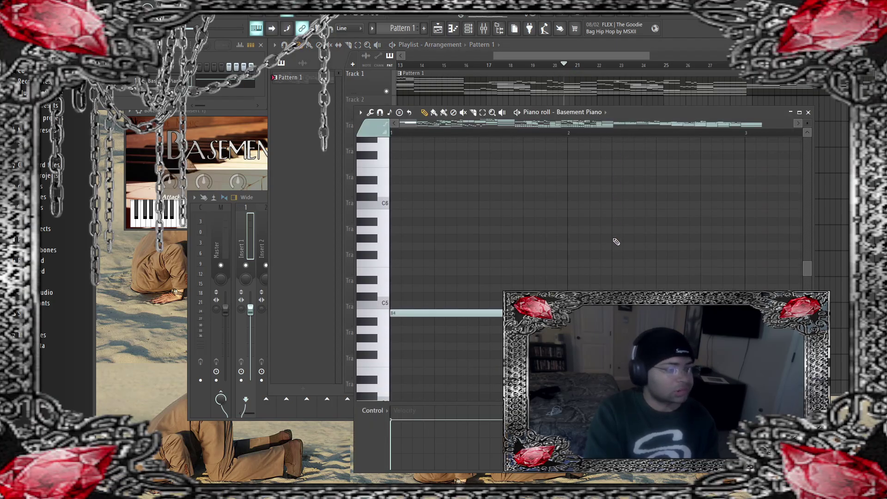
drag(412, 131, 475, 137)
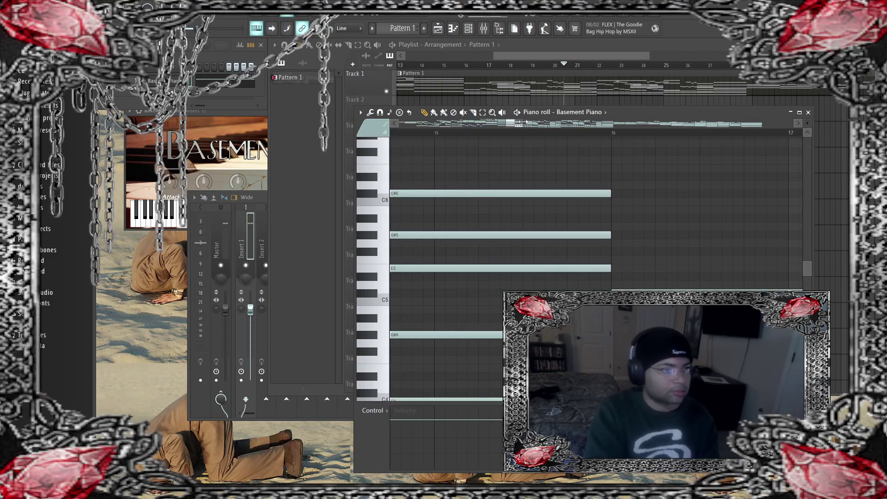
key(space)
scroll(646, 134, down, 5)
key(space)
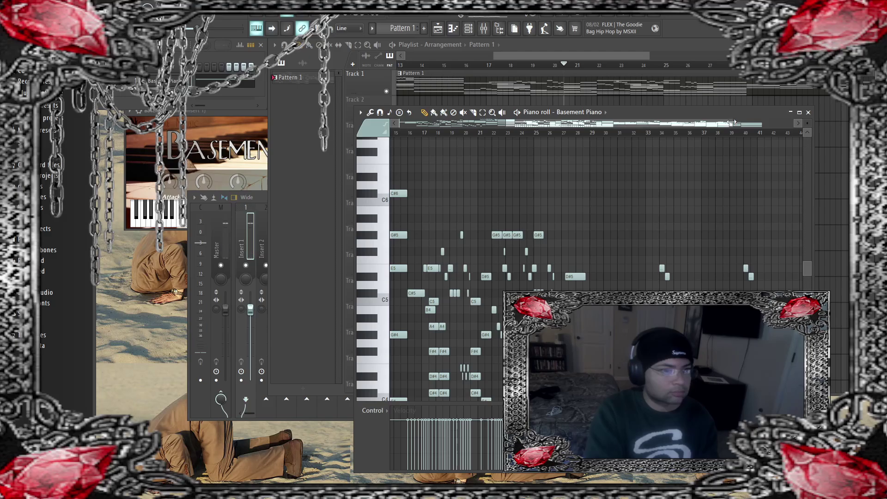
key(space)
drag(732, 122, 544, 124)
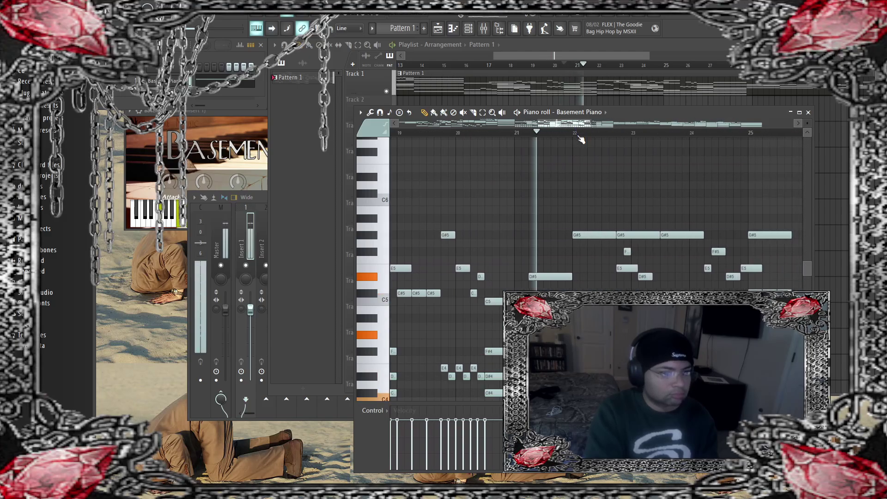
Step: Add a short A4 note just before bar 22, between the G#4 and B4 notes, and play the passage back
scroll(581, 140, down, 4)
key(space)
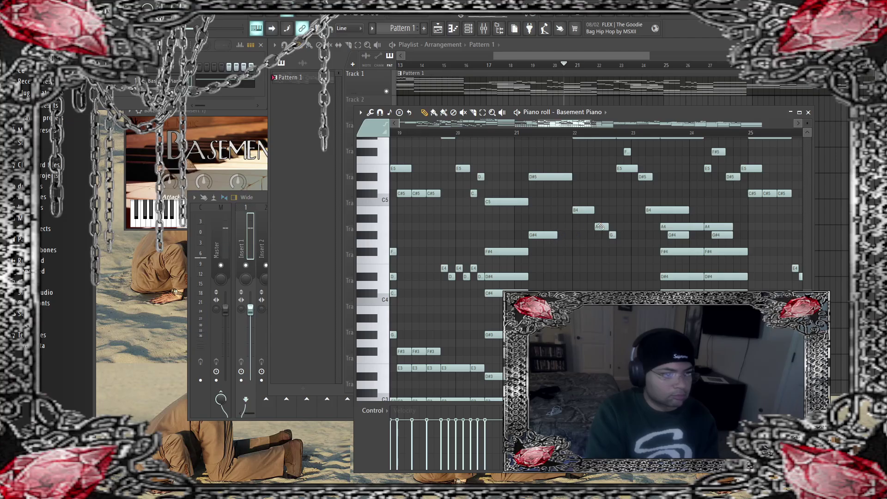
click(561, 226)
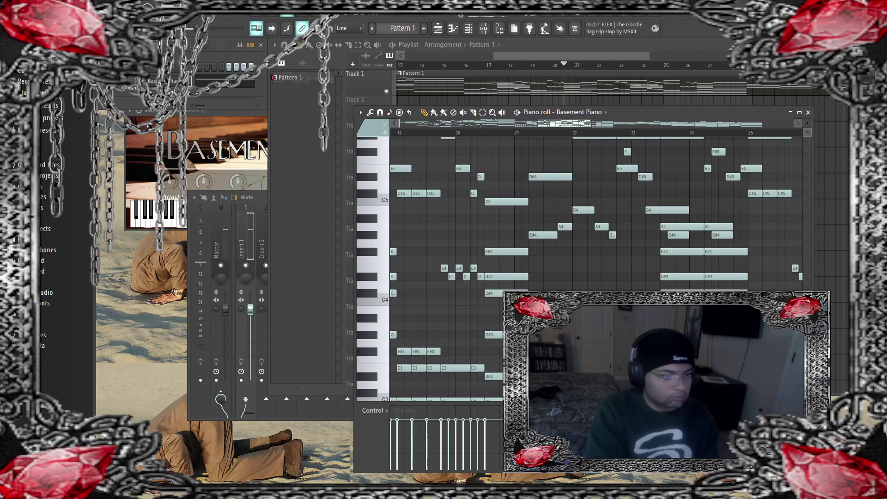
key(space)
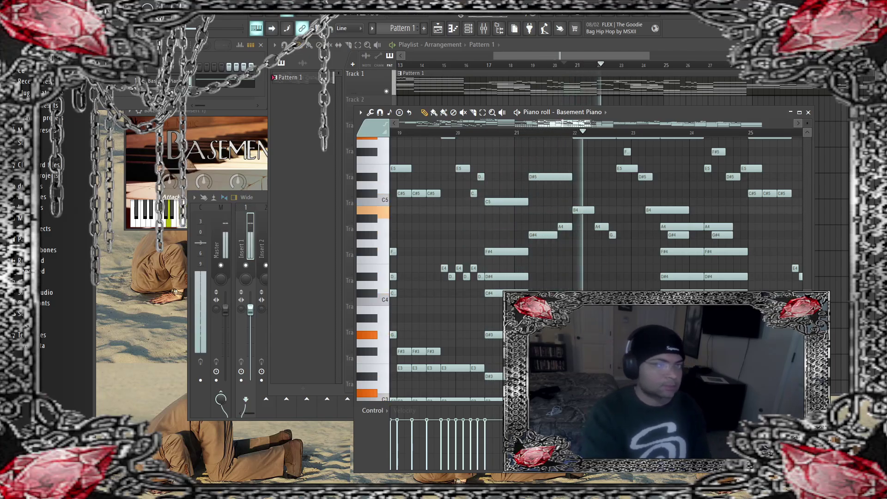
key(space)
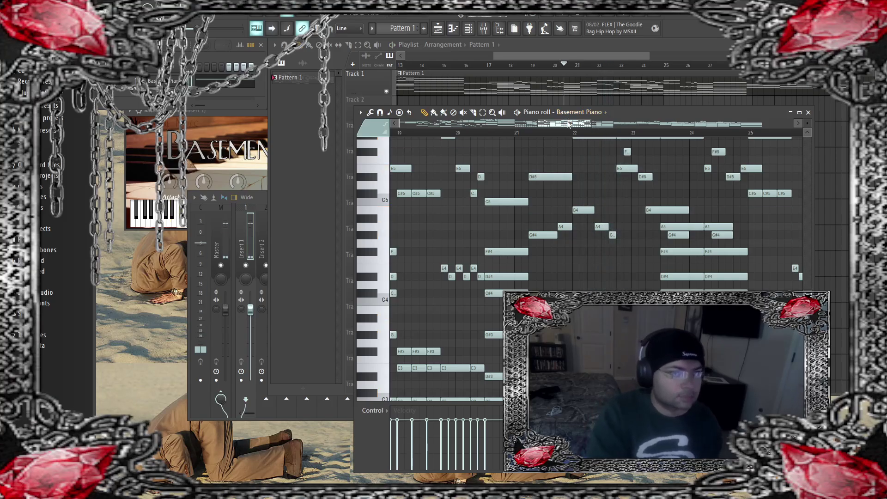
Step: Play the Basement Piano notes around bar 27, leading into the sustained chord
scroll(572, 125, right, 7)
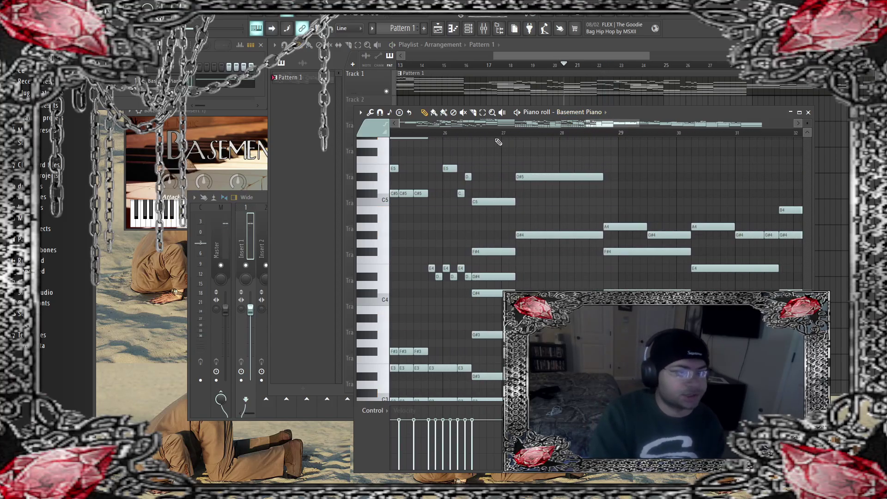
click(477, 135)
key(space)
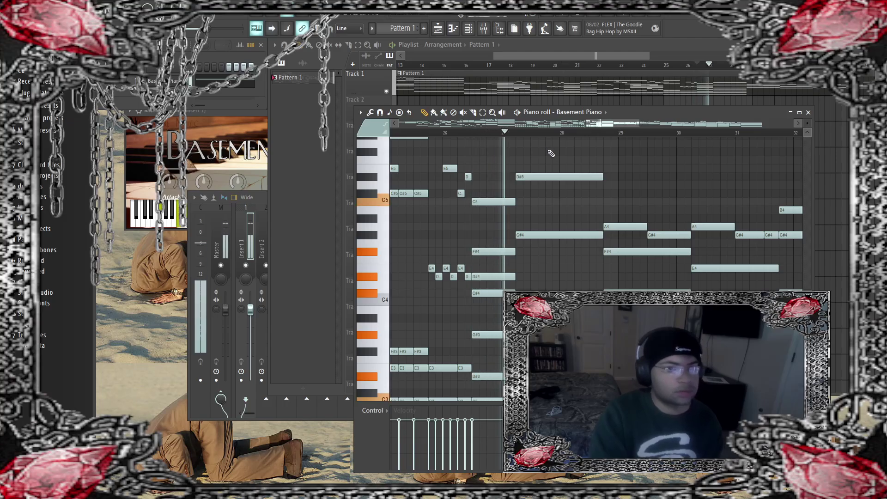
key(space)
Step: Select all the notes after the sustained chord that follows bar 27 and move them about 1.5 bars later
scroll(794, 157, down, 5)
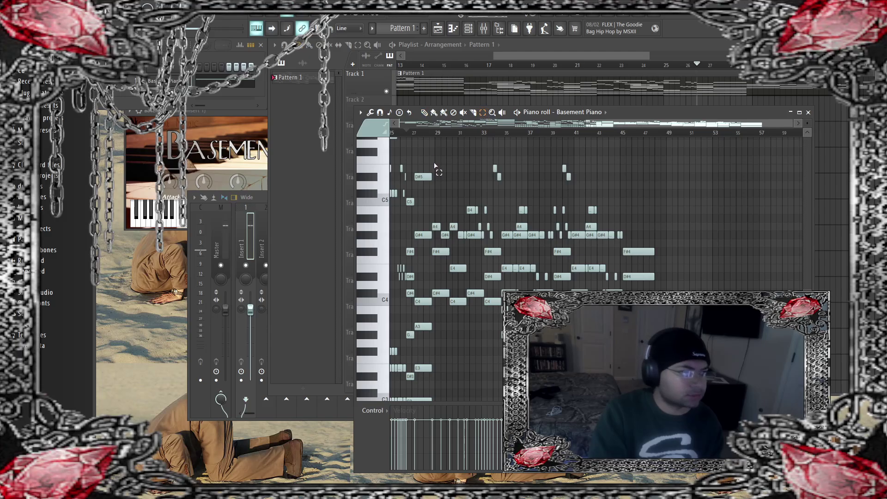
drag(438, 171, 670, 393)
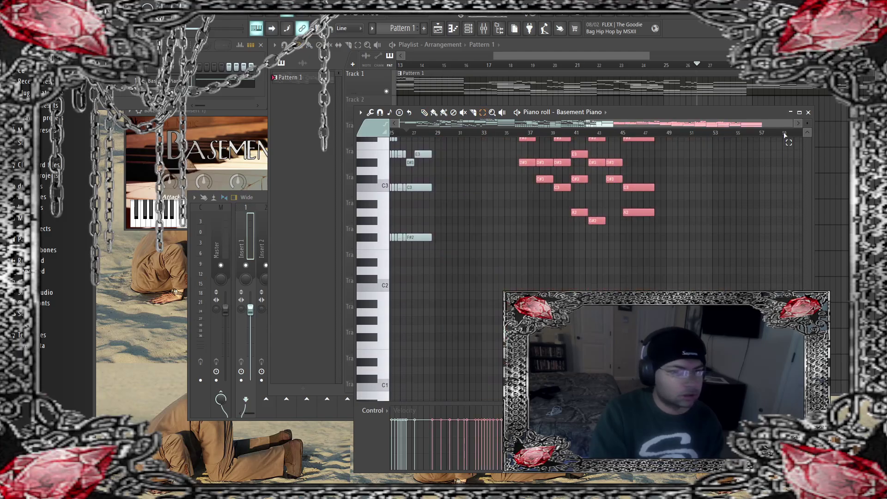
scroll(627, 287, up, 6)
scroll(627, 287, up, 4)
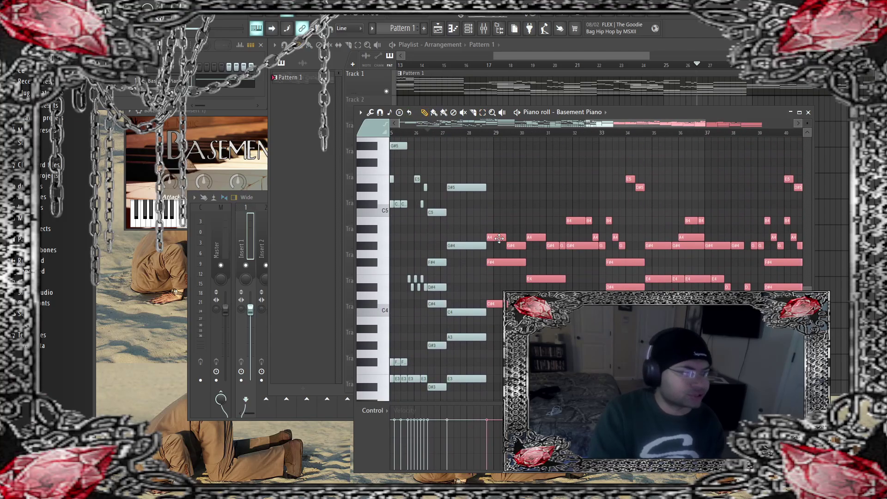
drag(498, 237, 536, 236)
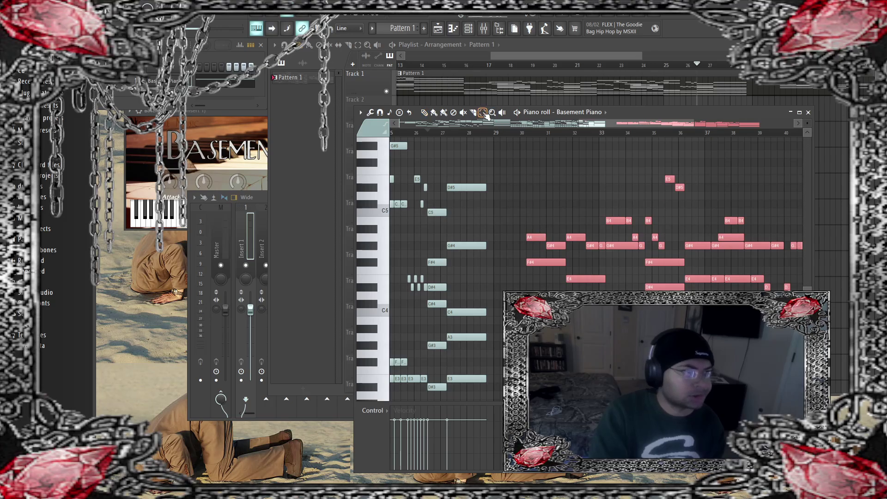
Step: Lengthen the sustained chord after bar 27 to reach the shifted notes just past bar 30, and play the result
drag(476, 133, 489, 133)
scroll(500, 149, down, 6)
scroll(486, 185, up, 6)
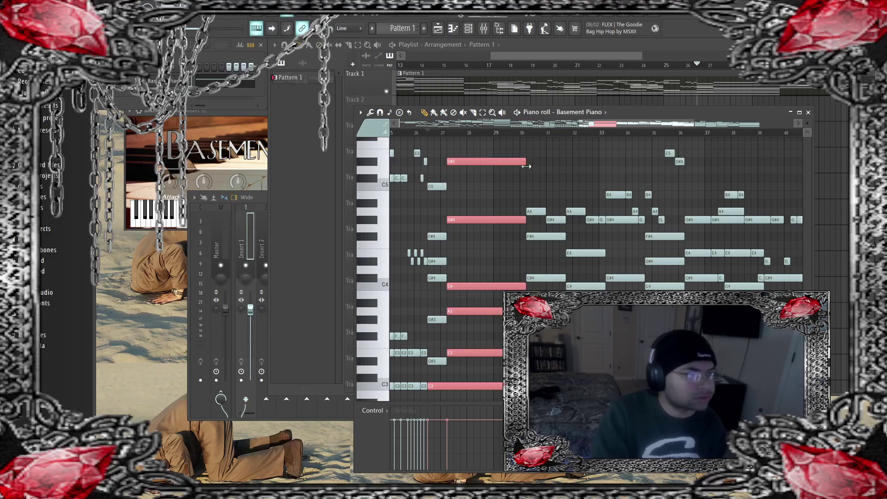
click(551, 218)
key(space)
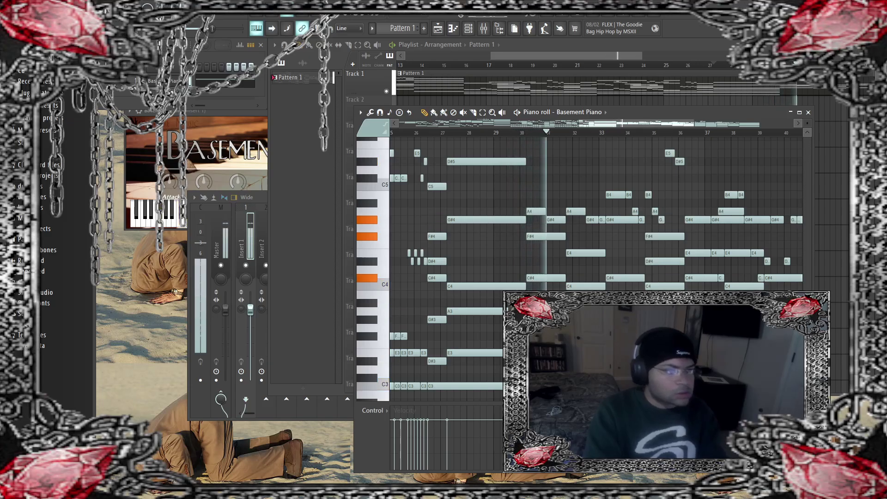
Step: Listen on through the shifted notes, restarting playback from about bar 42
scroll(647, 132, right, 6)
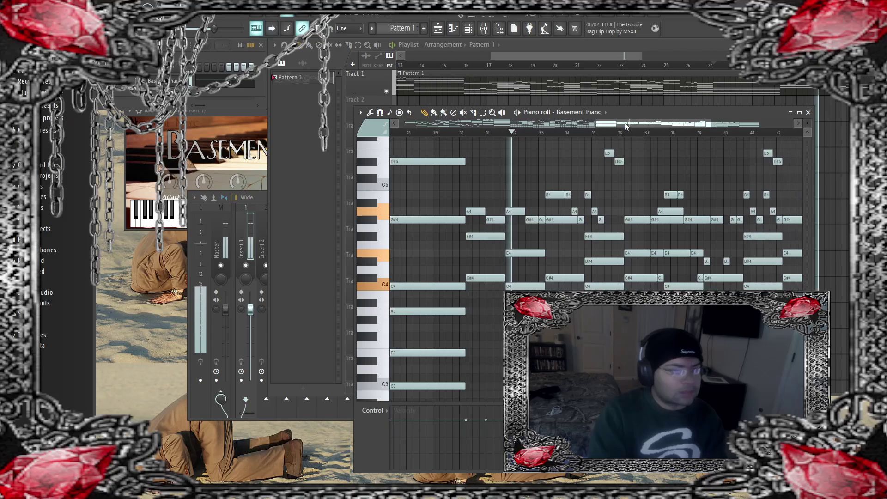
scroll(648, 129, right, 4)
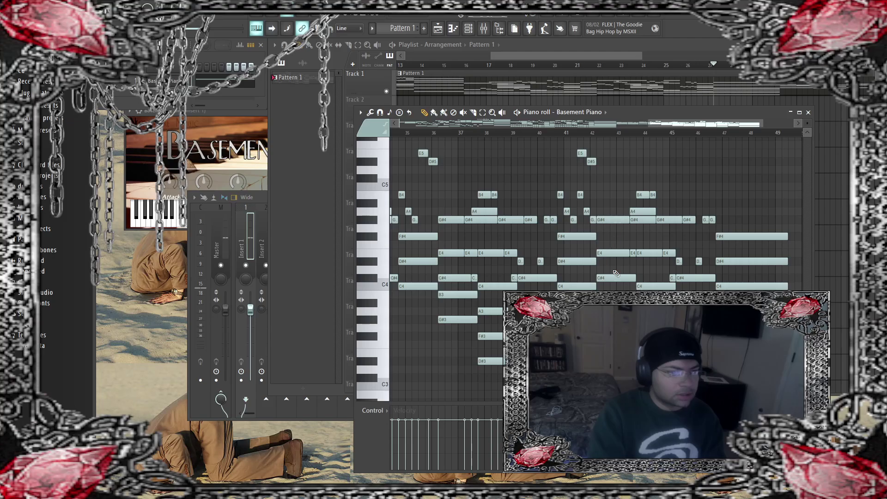
click(599, 134)
key(space)
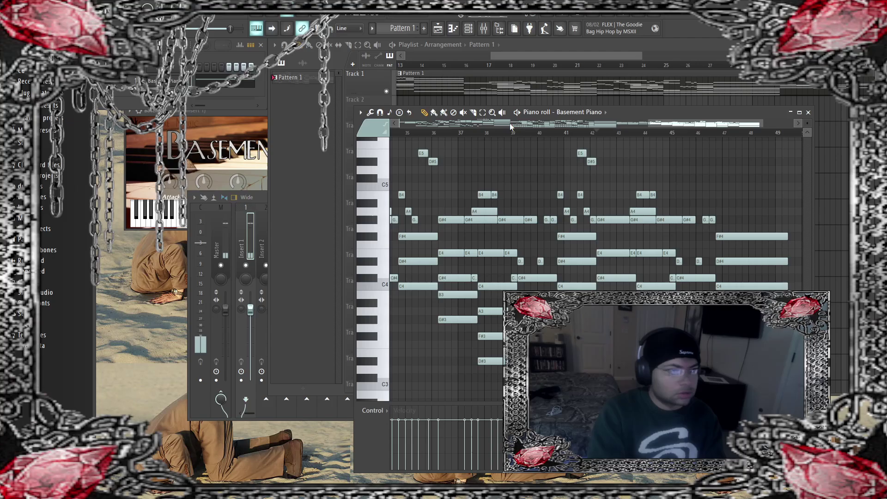
Step: Add E3 and C#3 notes to the chord just after bar 36, try C3 as its lowest note, and play the section
click(442, 135)
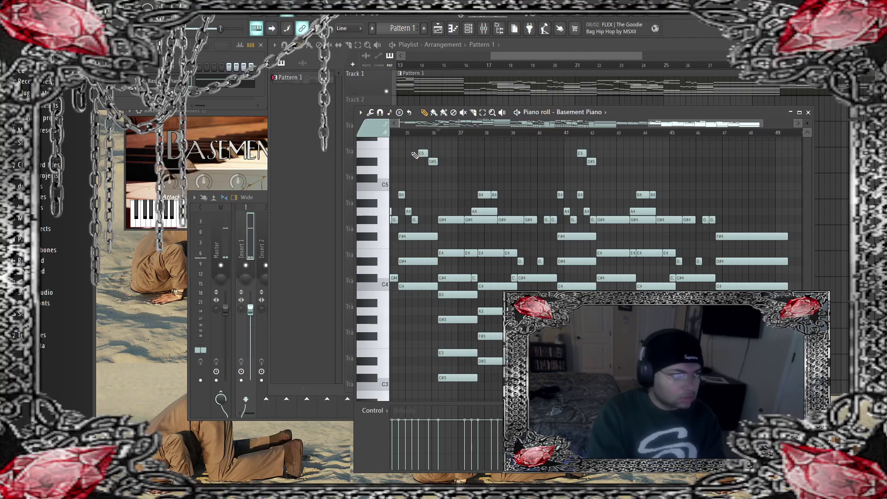
key(space)
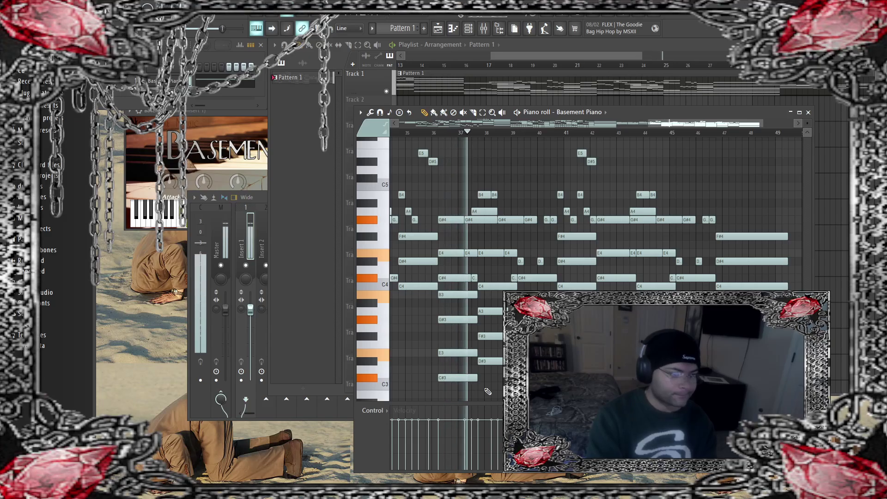
right_click(464, 380)
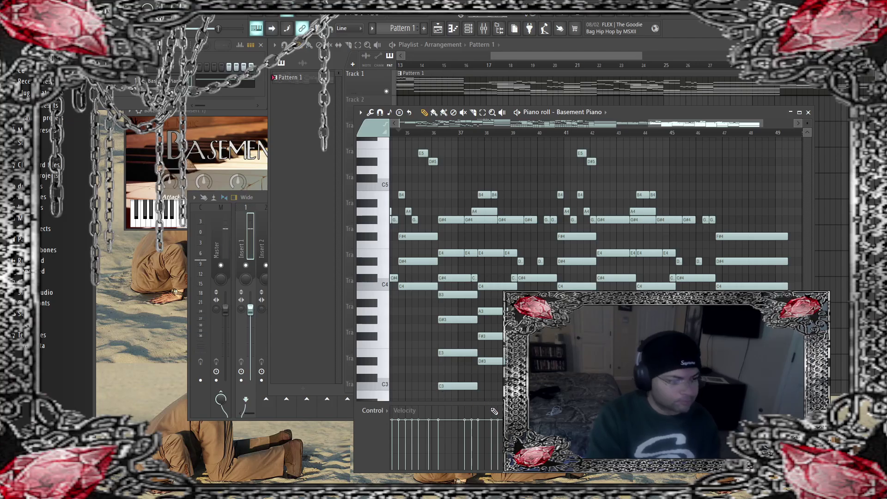
key(space)
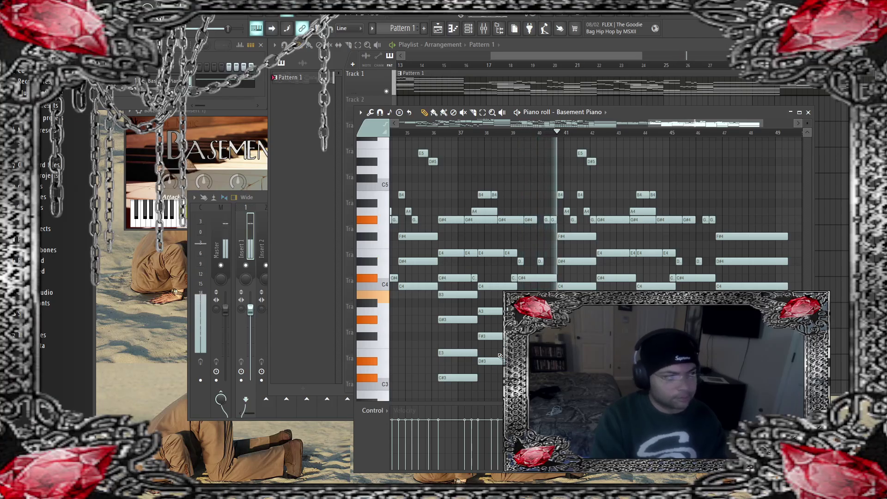
Step: Load Maximus into the first effect slot of Insert 1 and apply its Clear master preset
key(F9)
click(387, 226)
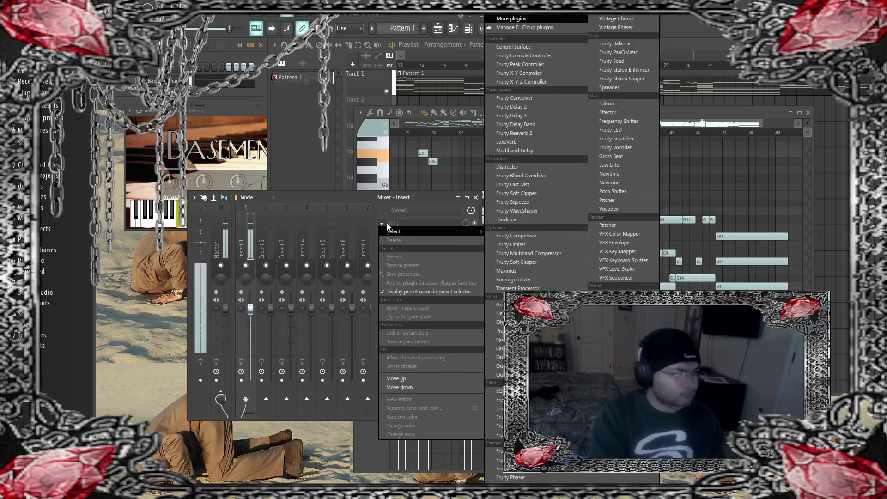
click(506, 270)
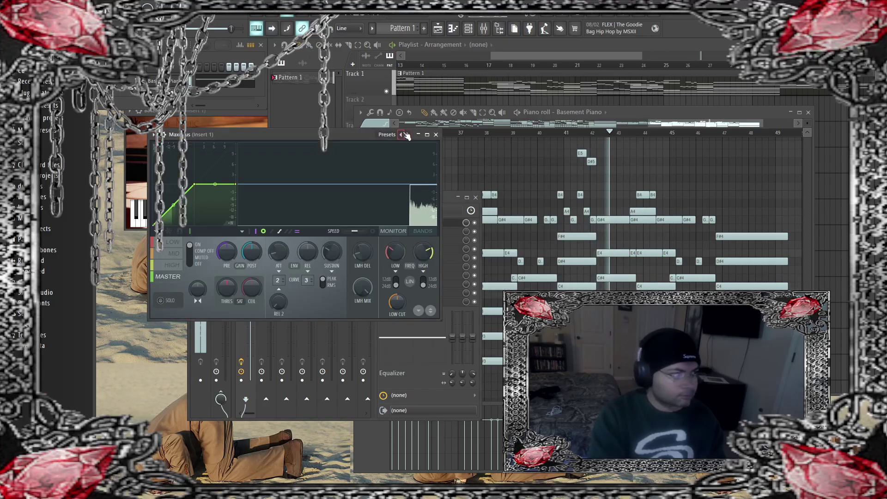
click(406, 135)
click(443, 241)
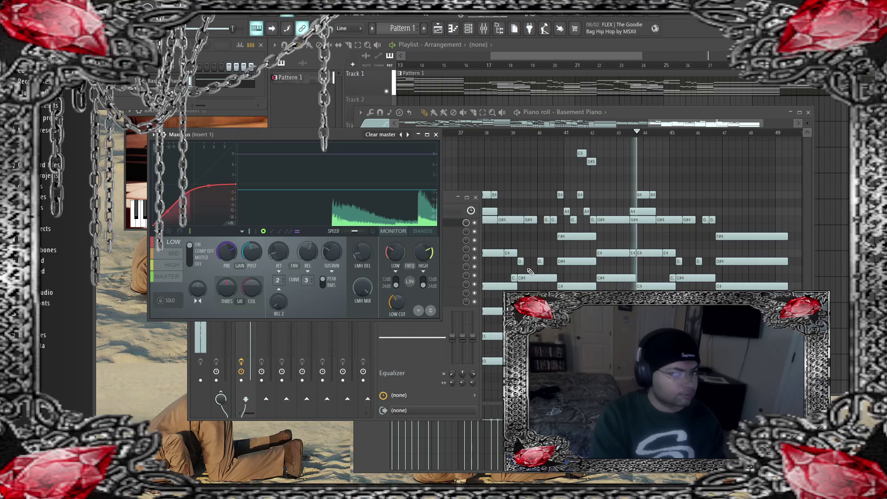
Step: Lower the post gain of Maximus's Master, Mid and Low bands while the piano part plays
click(162, 277)
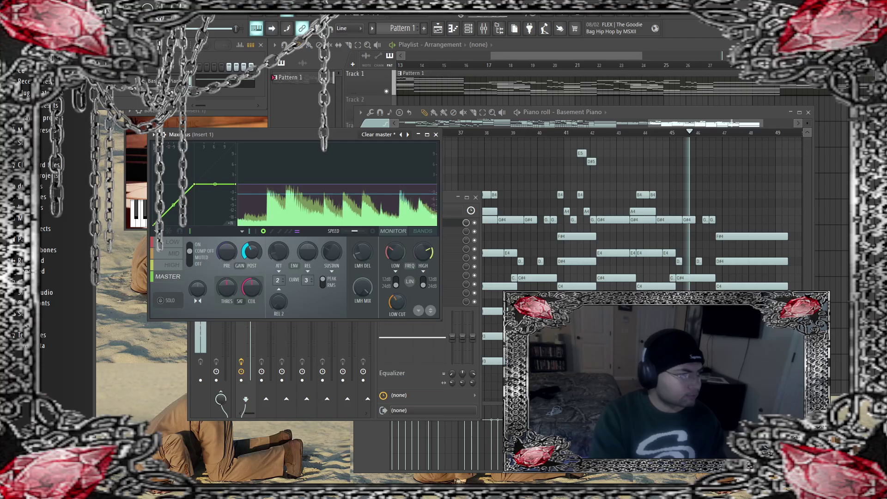
click(174, 253)
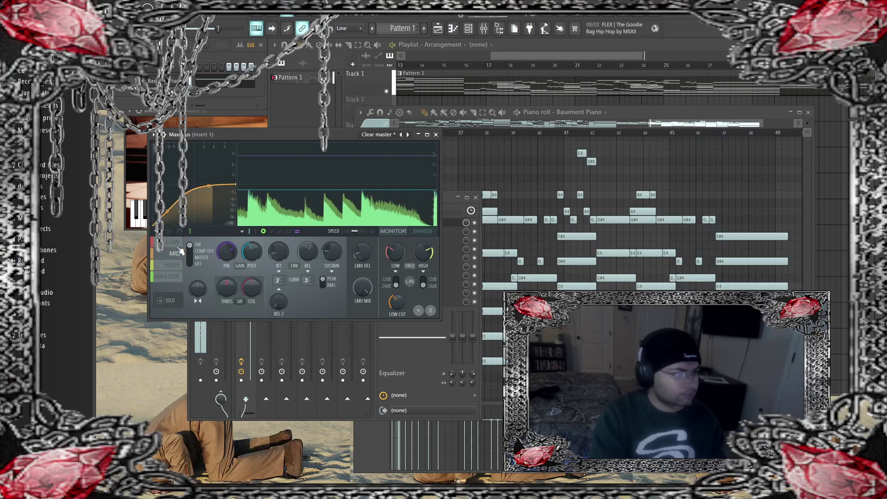
click(174, 242)
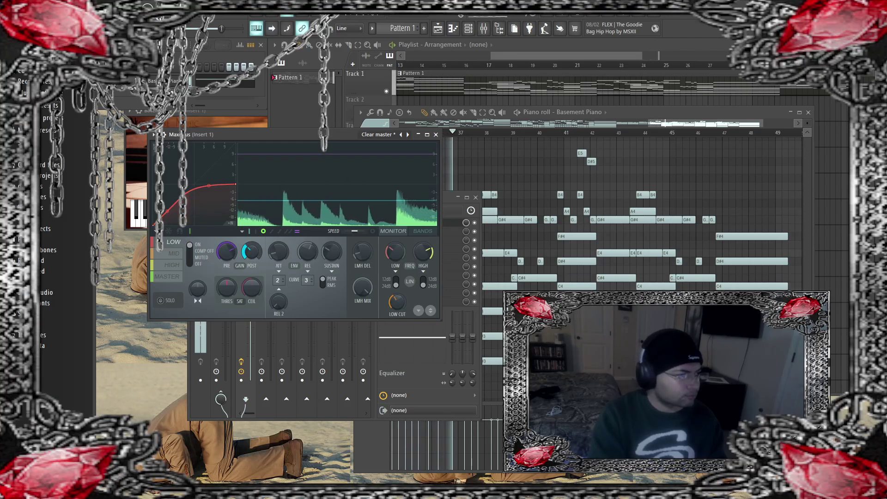
click(175, 253)
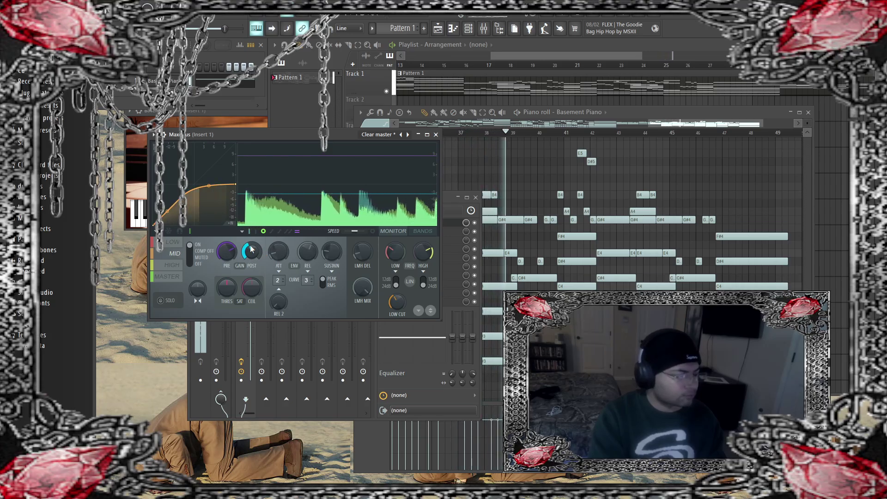
click(181, 243)
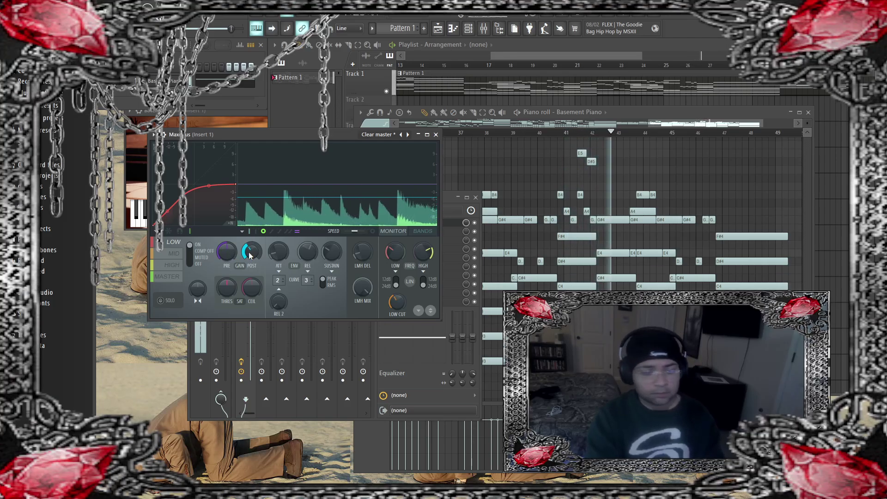
Step: Reapply the Clear master preset in Maximus and adjust the Master band's post gain
click(406, 139)
click(425, 283)
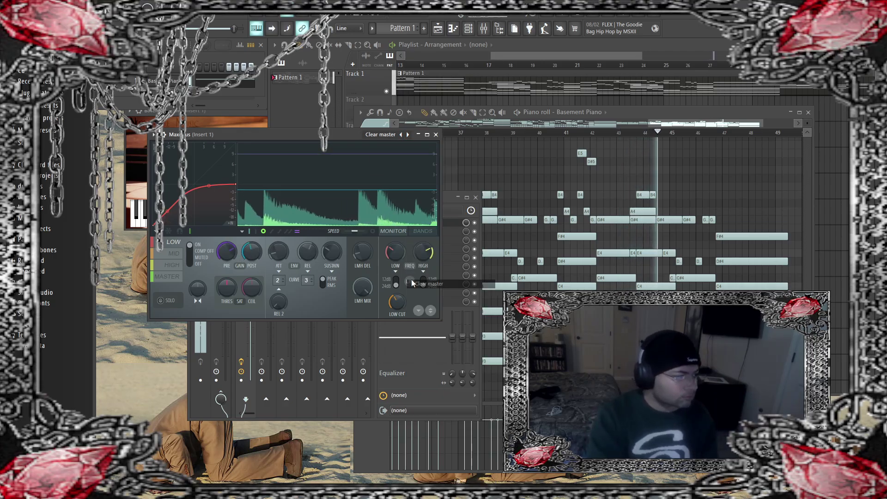
click(185, 276)
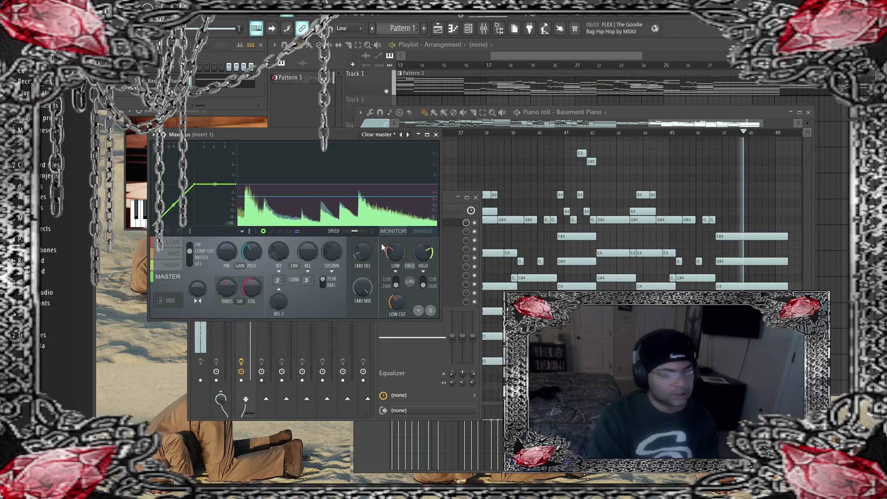
Step: Apply the Master aid 1 preset in Maximus and play the piano part
click(402, 136)
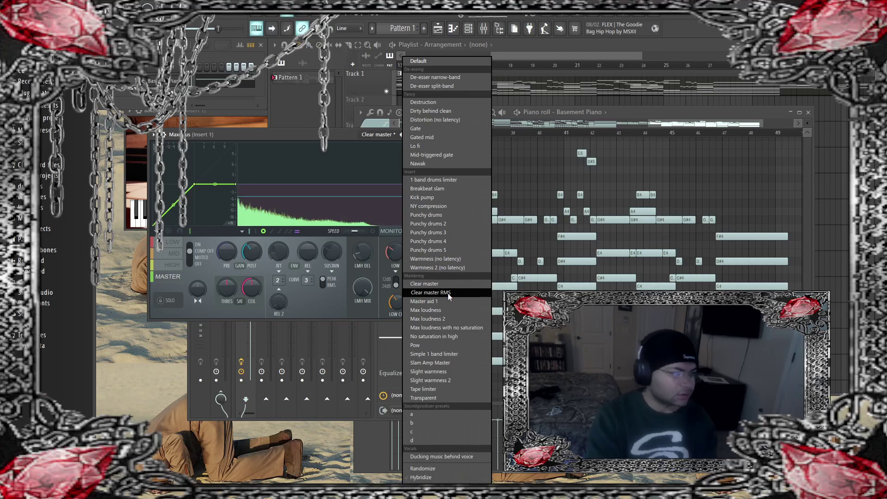
click(448, 302)
key(space)
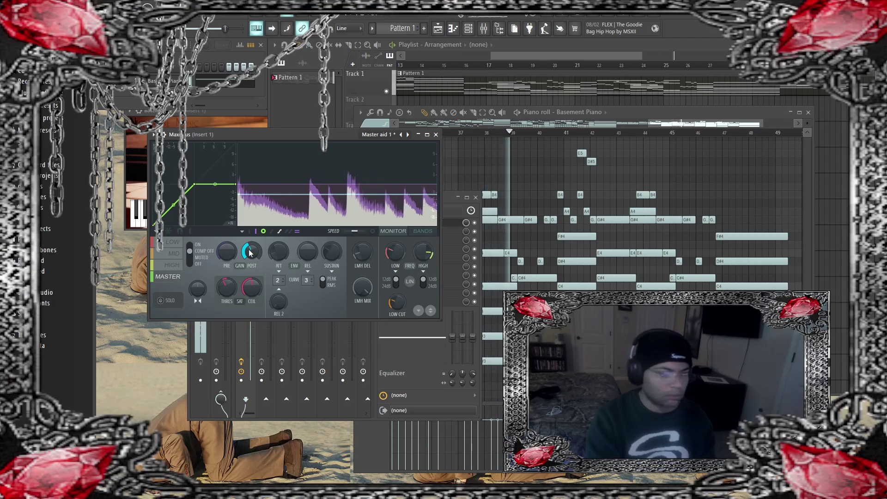
Step: Adjust the post gain of Maximus's Low and Master bands during playback and bring the playlist to the front
click(175, 241)
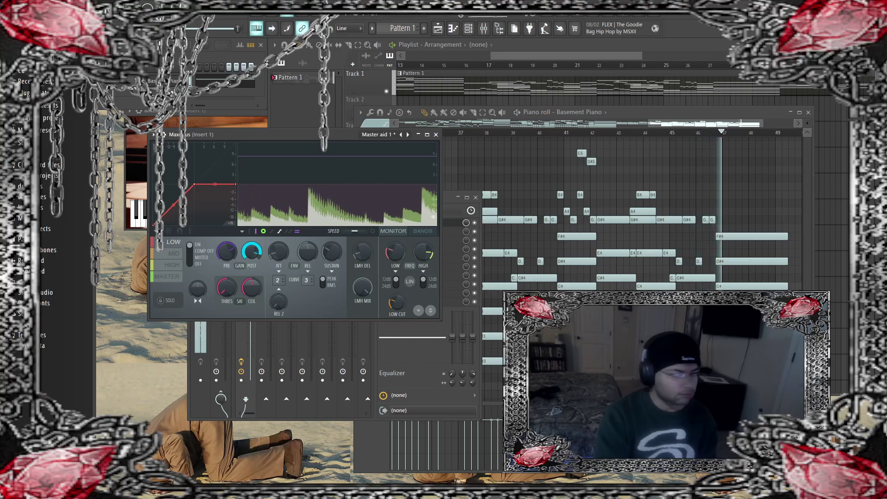
click(621, 160)
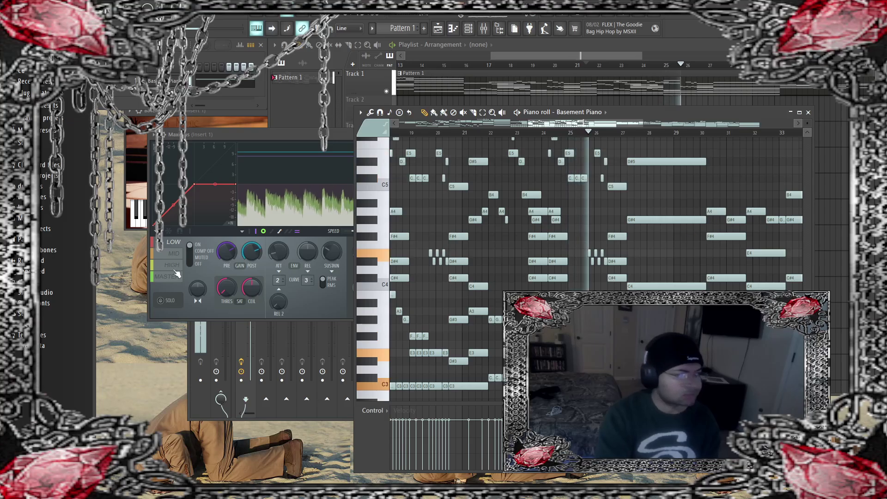
click(177, 273)
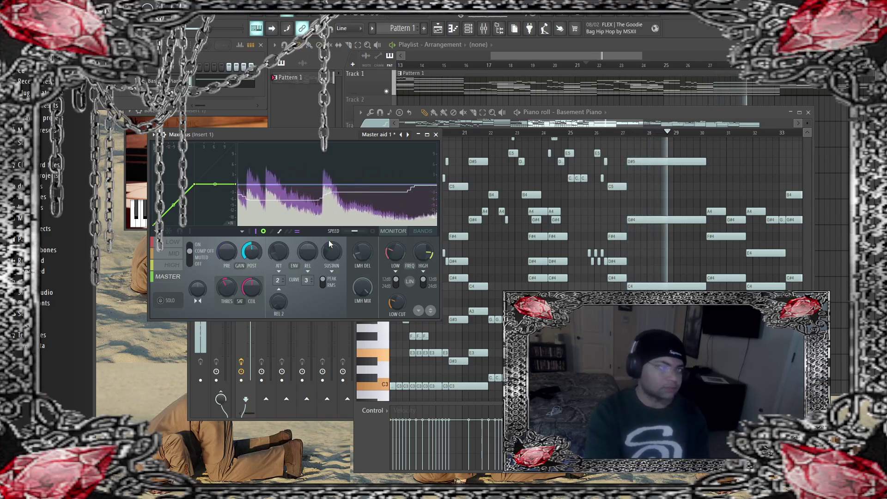
key(F7)
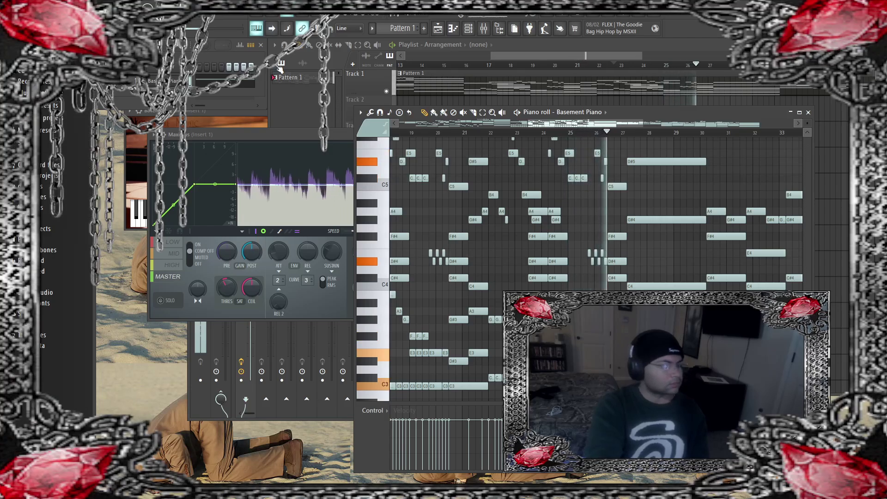
key(F5)
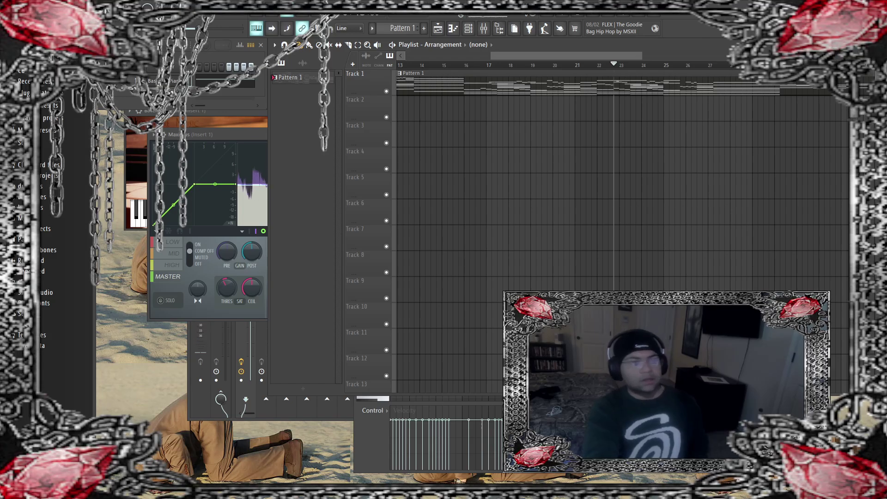
Step: Switch to Chrome, open YouTube and change to another of the signed-in accounts
key(super+d)
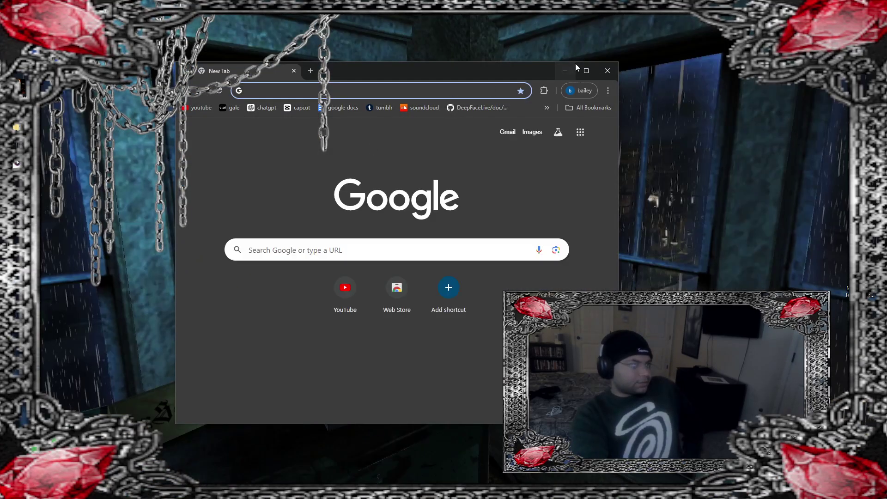
click(575, 65)
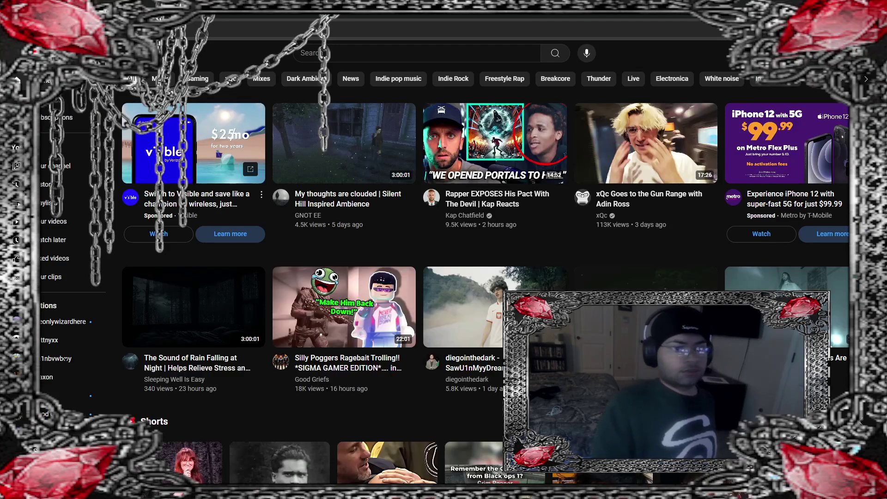
click(859, 52)
click(776, 139)
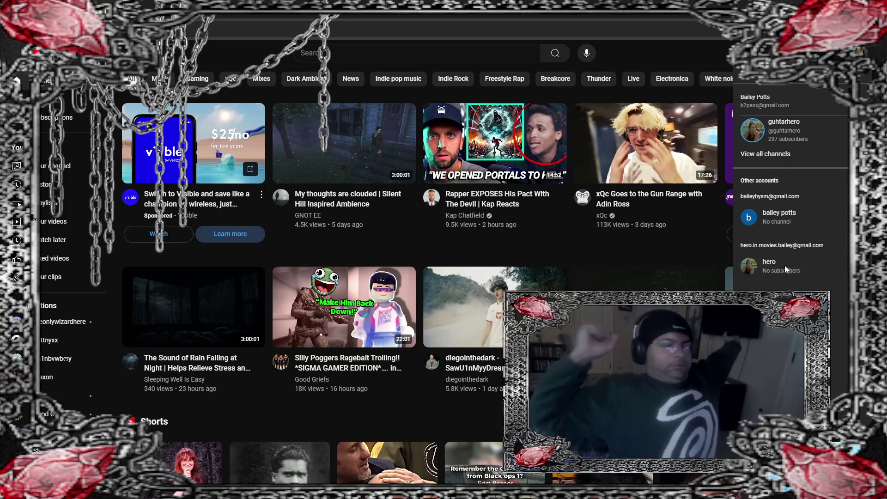
click(784, 266)
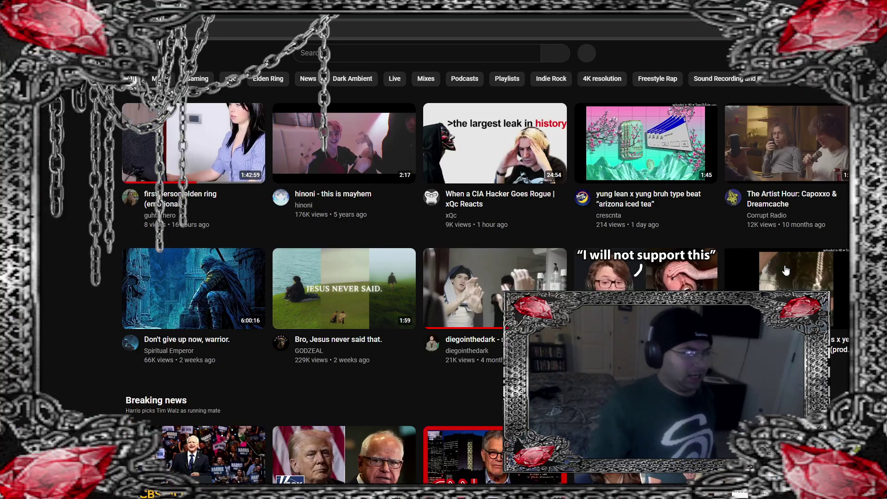
Step: Search YouTube for "eraser head scene"
click(339, 54)
text(erase)
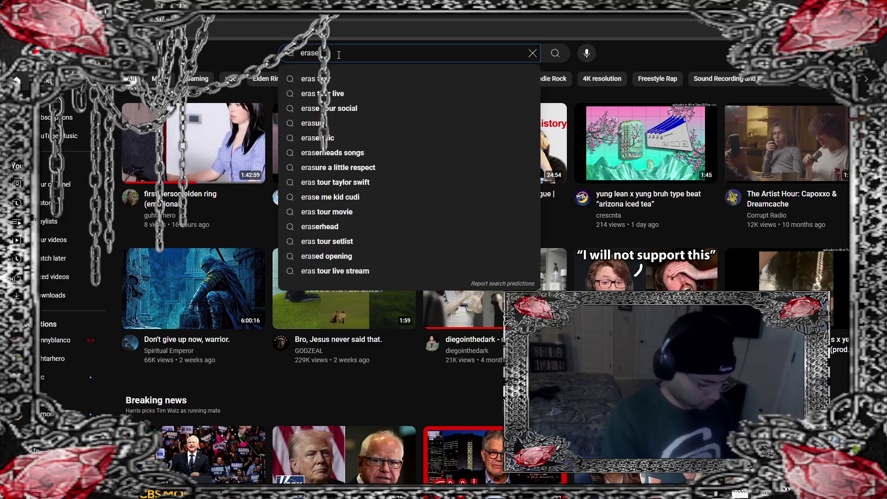
text(rhead scene)
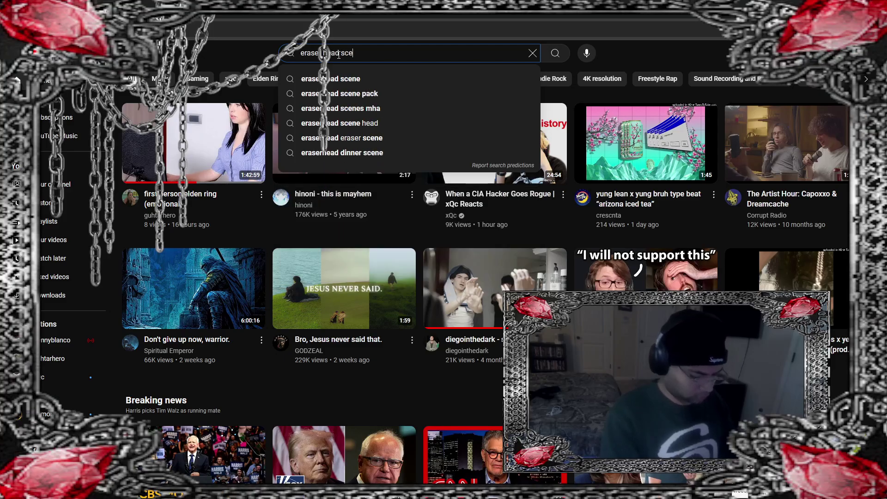
key(Return)
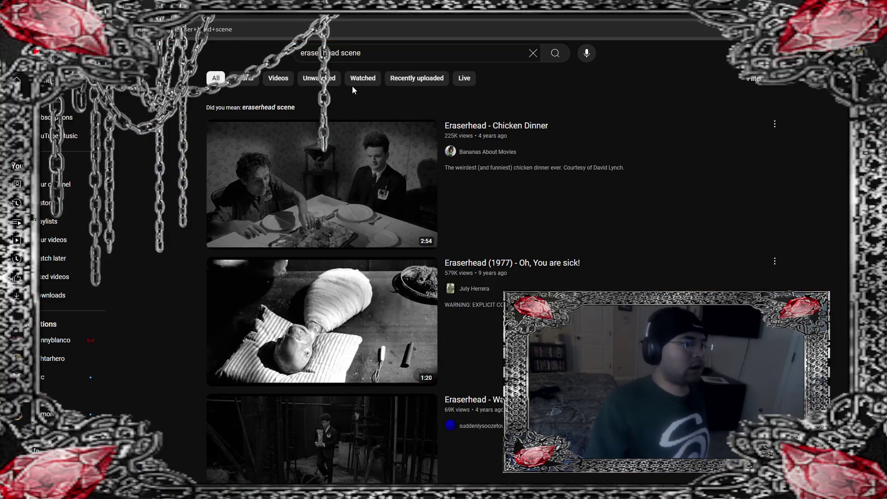
Step: Browse the Eraserhead results and open the video "Lady In The Radiator - In Heaven (from David Lynch's Eraserhead)"
scroll(647, 175, down, 4)
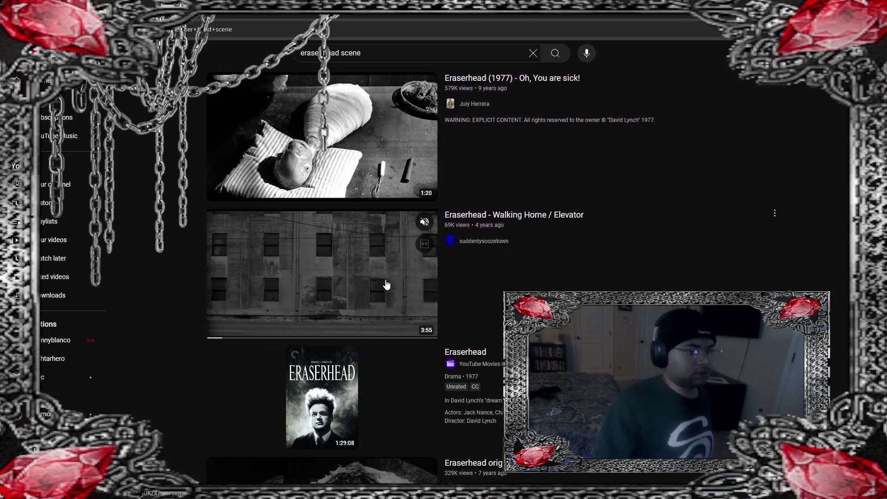
scroll(387, 284, down, 6)
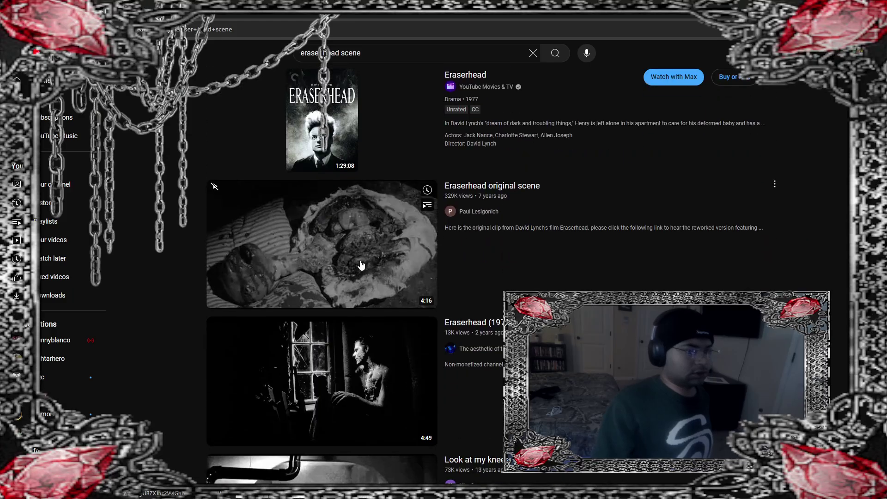
scroll(362, 264, down, 3)
scroll(358, 268, down, 3)
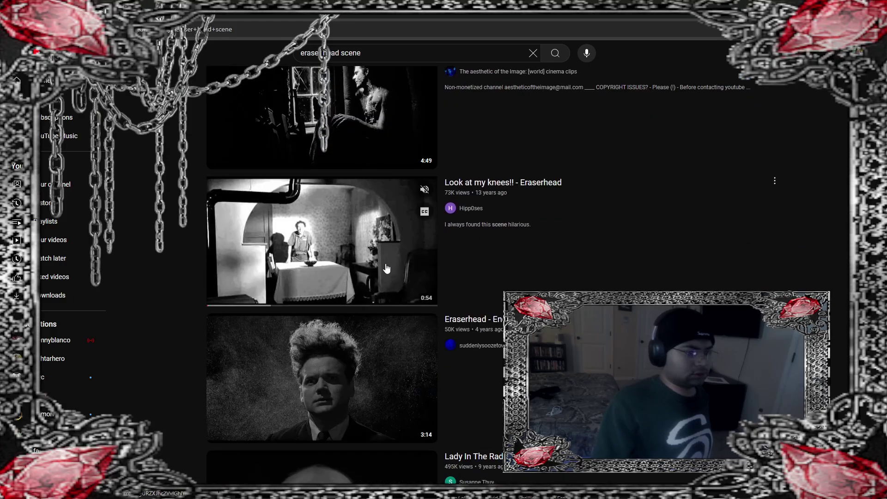
scroll(378, 266, down, 3)
scroll(357, 260, down, 3)
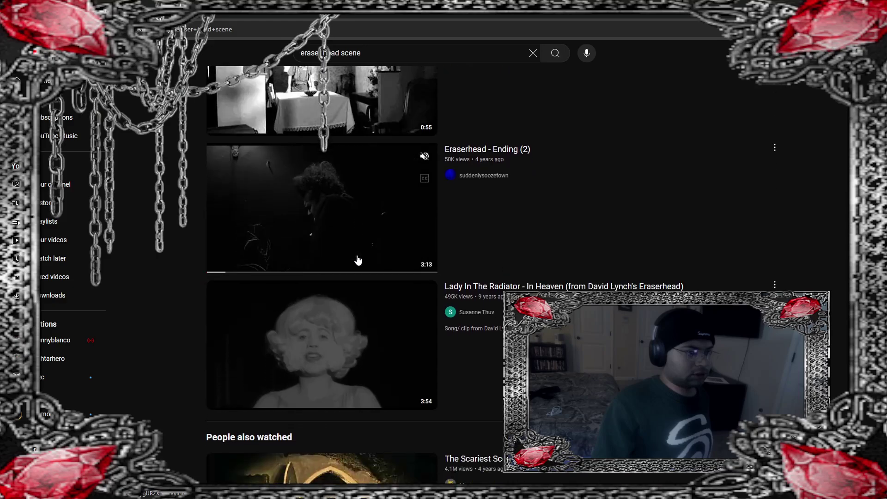
scroll(360, 261, down, 4)
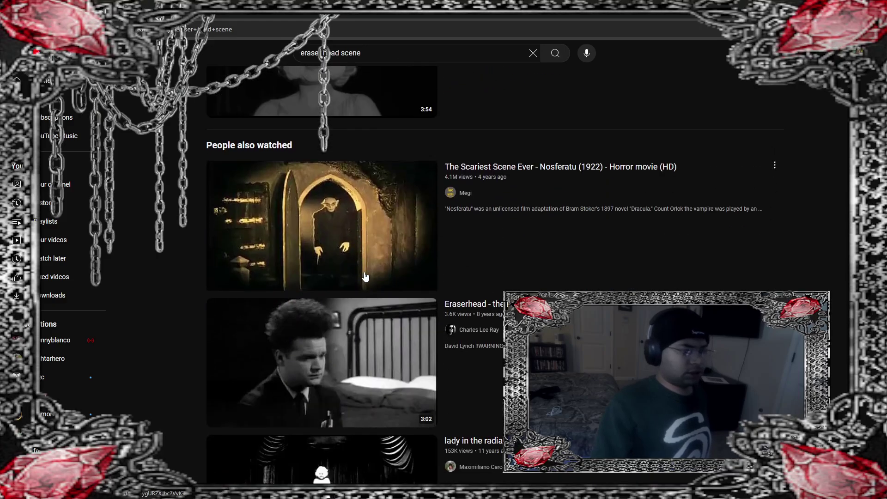
scroll(370, 254, up, 3)
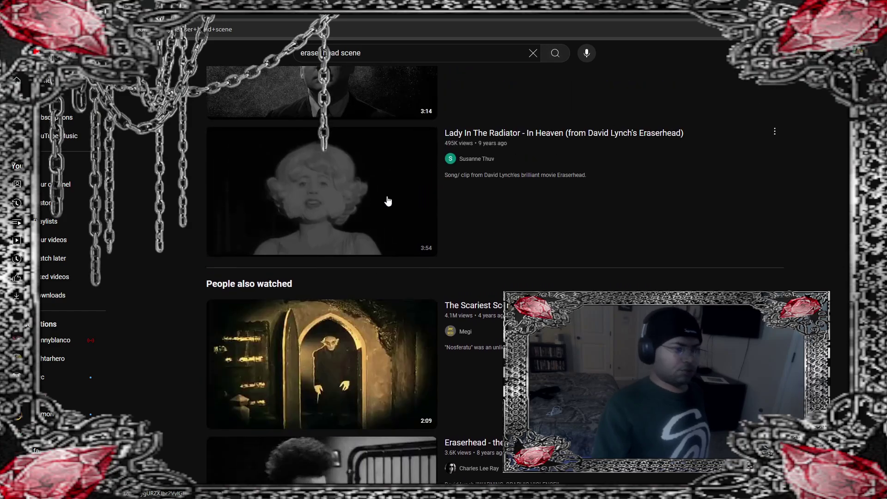
click(386, 196)
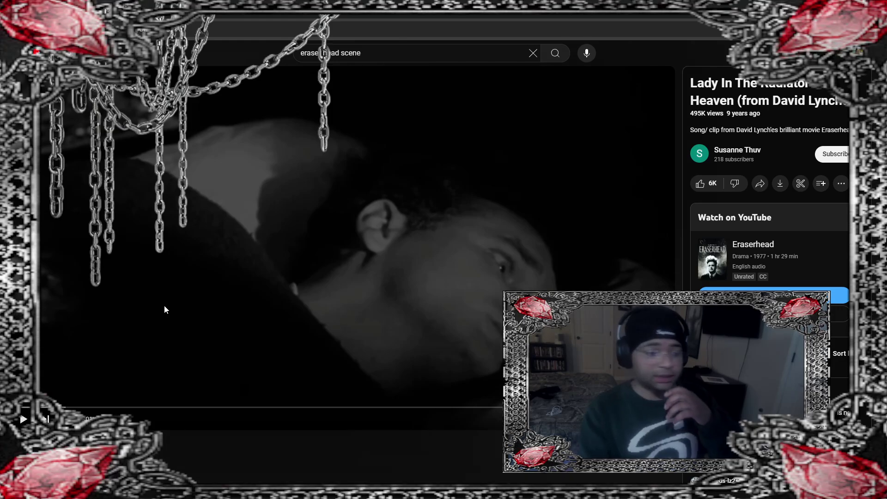
Step: Preview the clip by skipping through its first half, including the point at 1:20, and pause it during the song
click(213, 365)
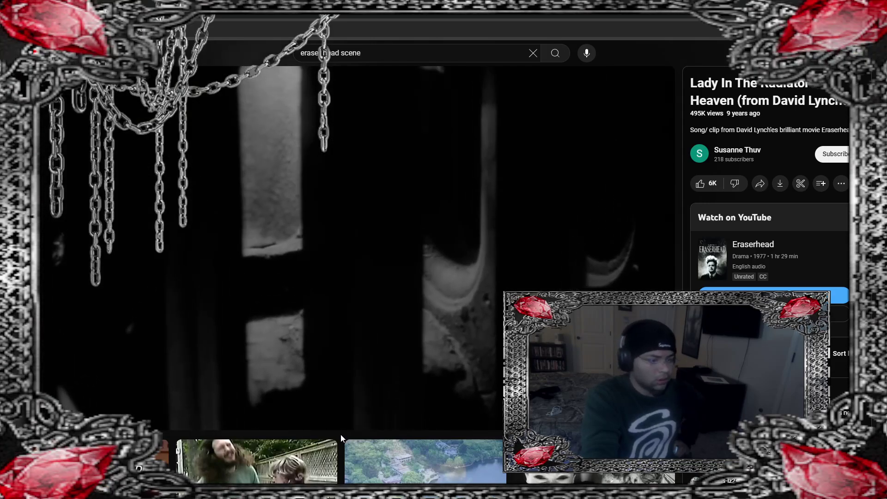
click(352, 305)
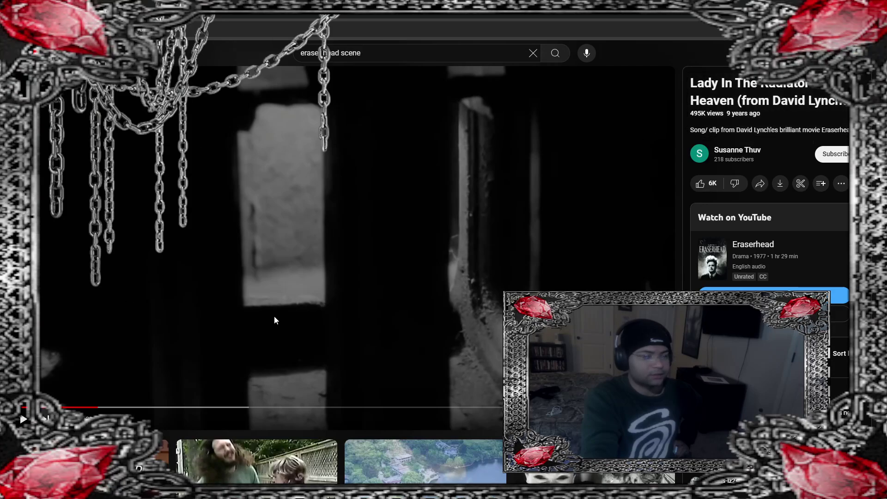
click(132, 407)
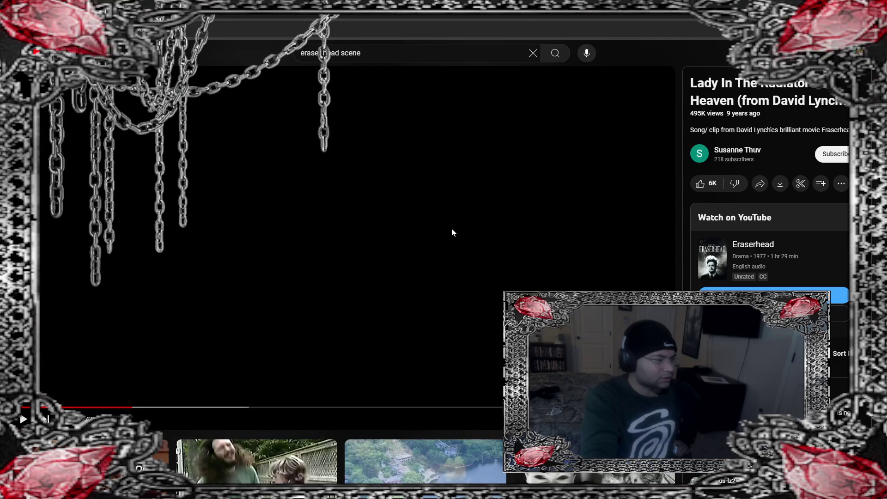
click(173, 408)
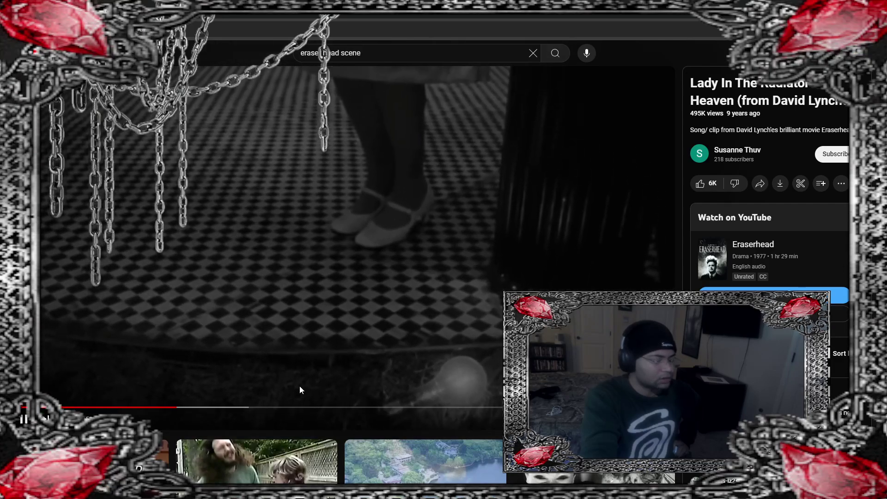
click(207, 407)
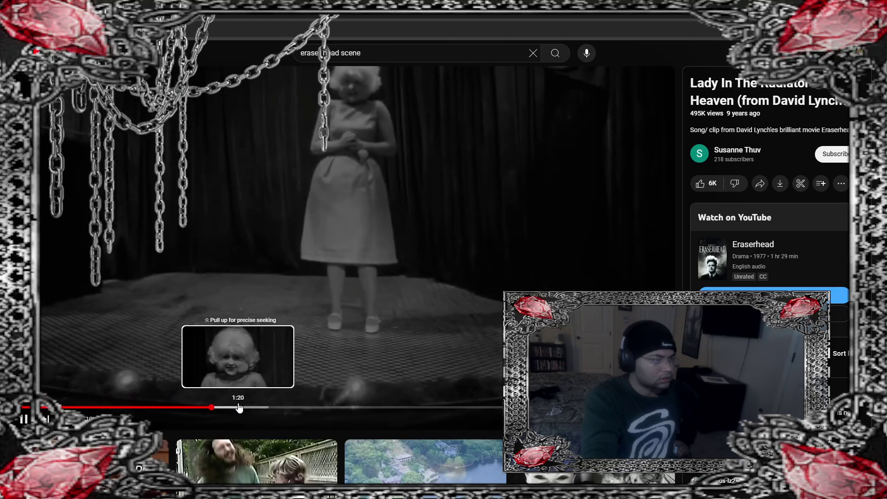
click(239, 407)
click(272, 408)
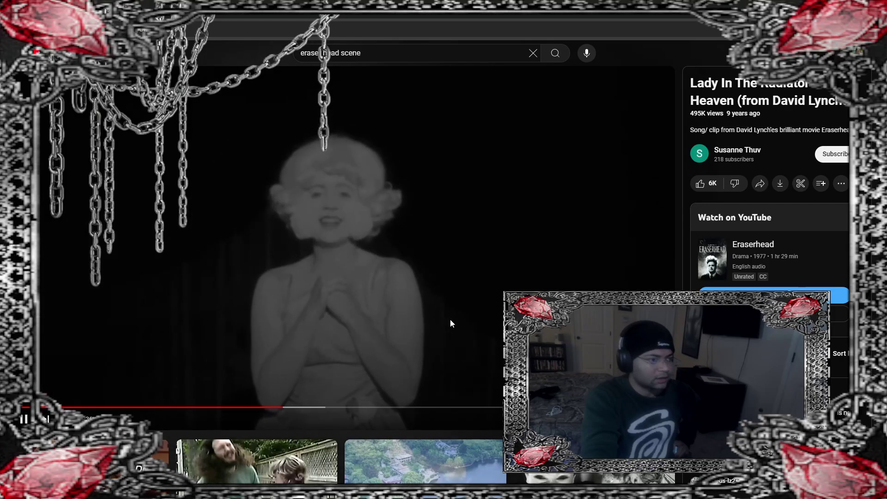
click(324, 221)
Step: Copy the video's URL, open the Dirpy website in a new tab and paste the URL for conversion
right_click(169, 29)
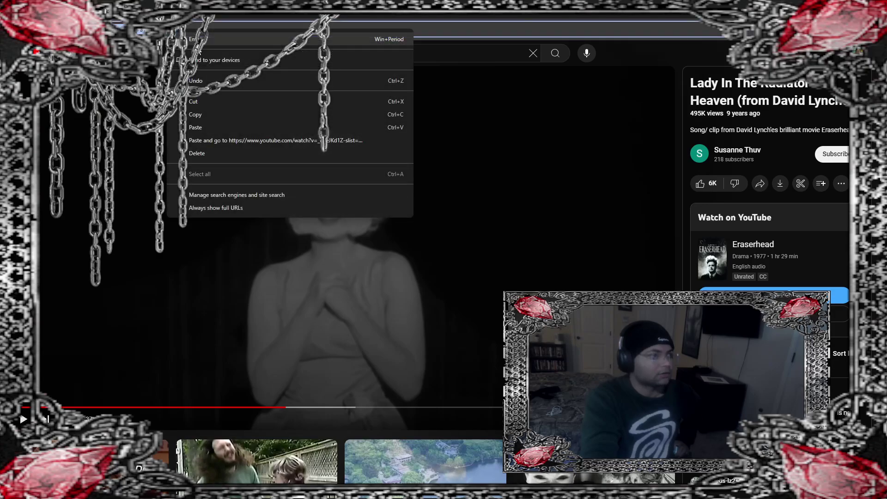
click(206, 114)
key(ctrl+t)
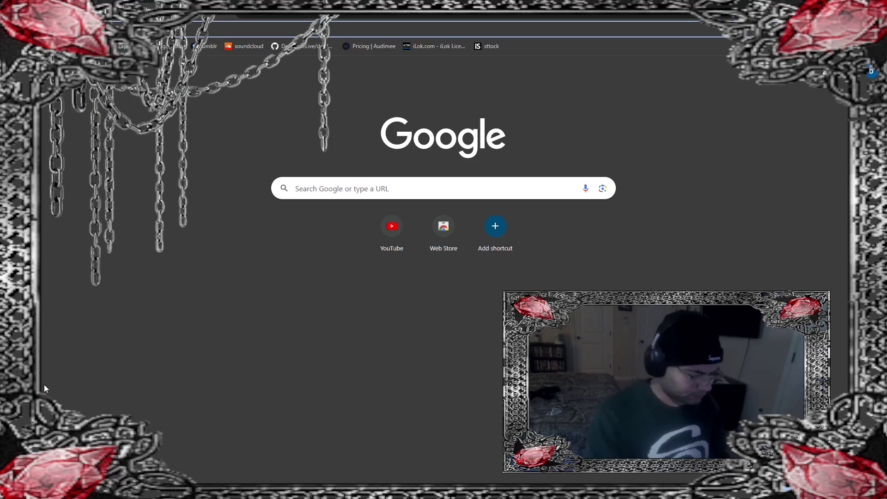
text(dir)
key(Return)
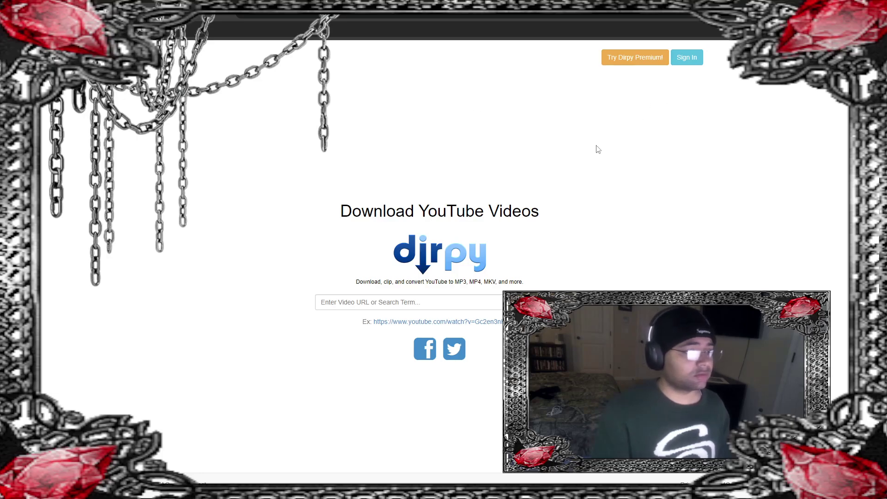
right_click(347, 303)
click(375, 199)
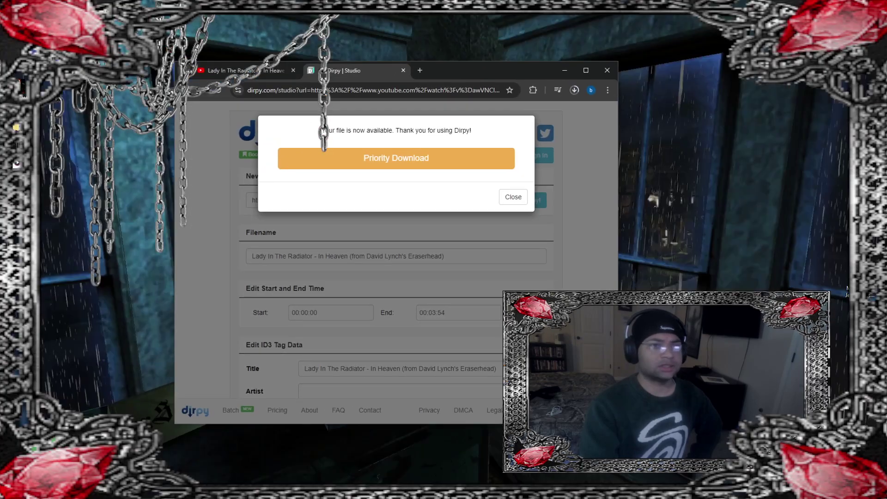
Step: Place the downloaded "Lady In The Radiator - In Heaven" MP3 on the desktop and minimize the browser
click(574, 91)
drag(531, 121, 731, 111)
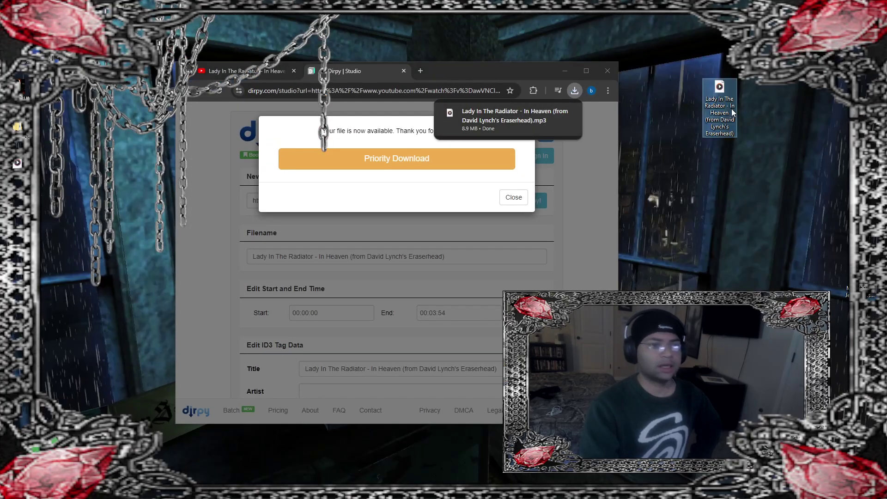
click(566, 71)
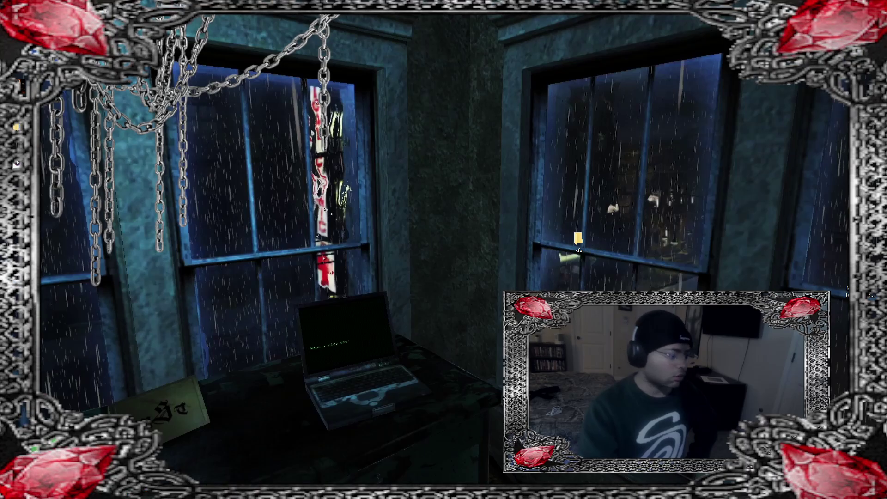
Step: Switch to FL Studio and load the downloaded "Lady In The Radiator - In Heaven" MP3 into an Edison audio editor
key(alt+Tab)
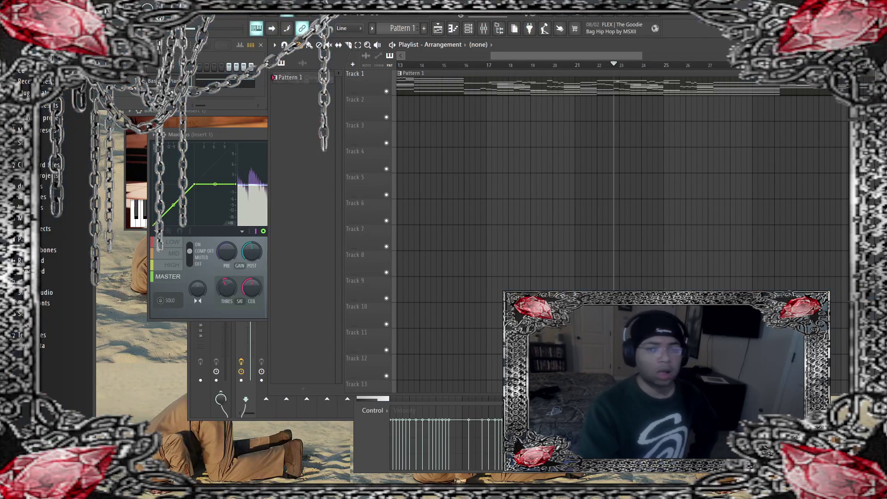
drag(641, 57, 728, 57)
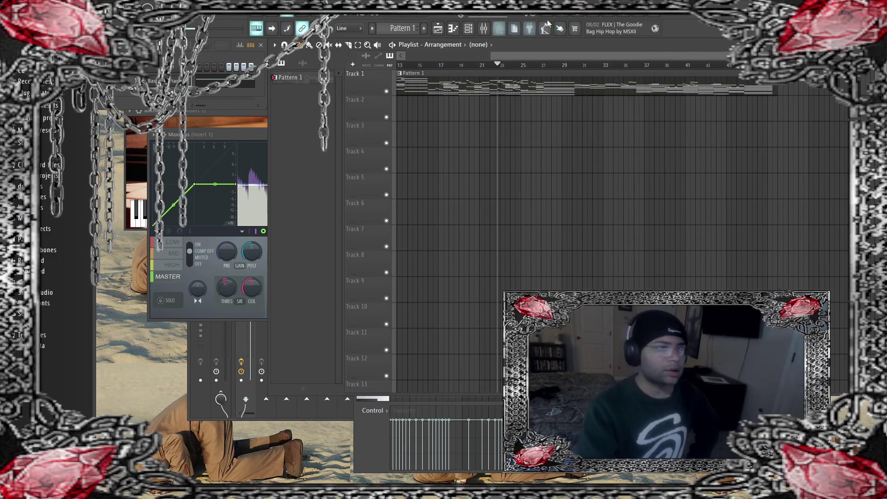
key(ctrl+e)
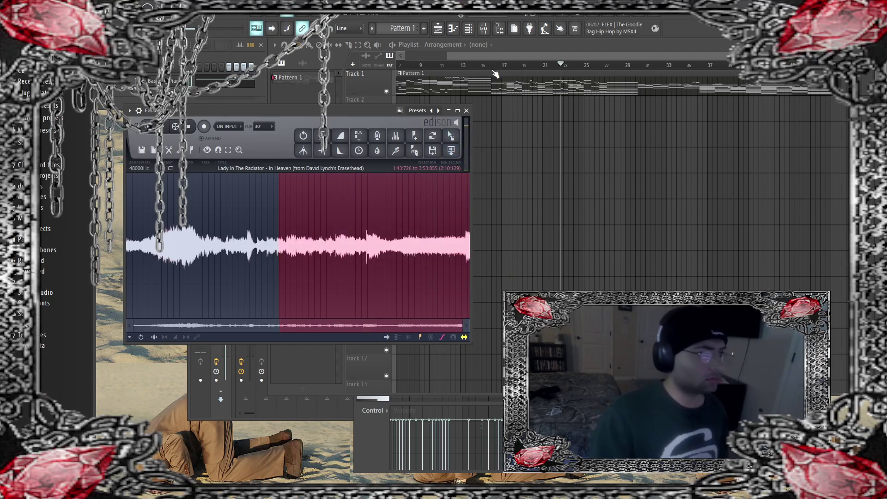
Step: Play the recording in Edison and adjust the selection to span from about 1:22.981 to 2:59.163
key(space)
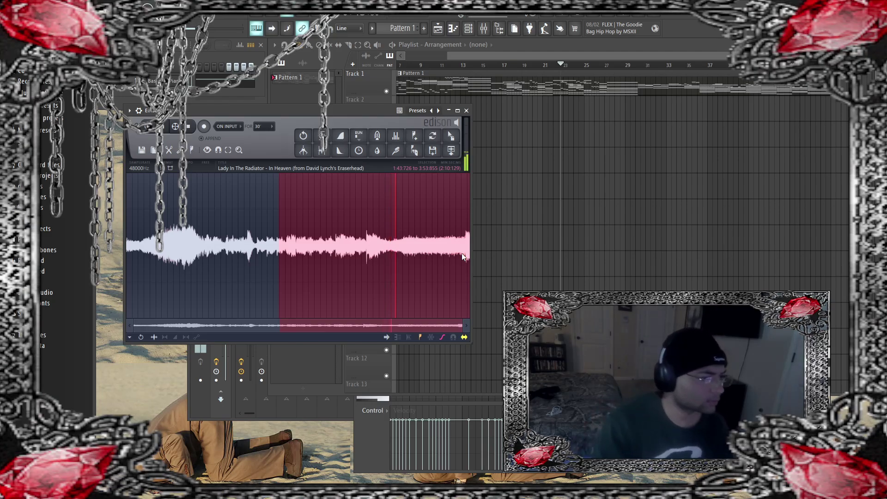
drag(461, 253, 389, 260)
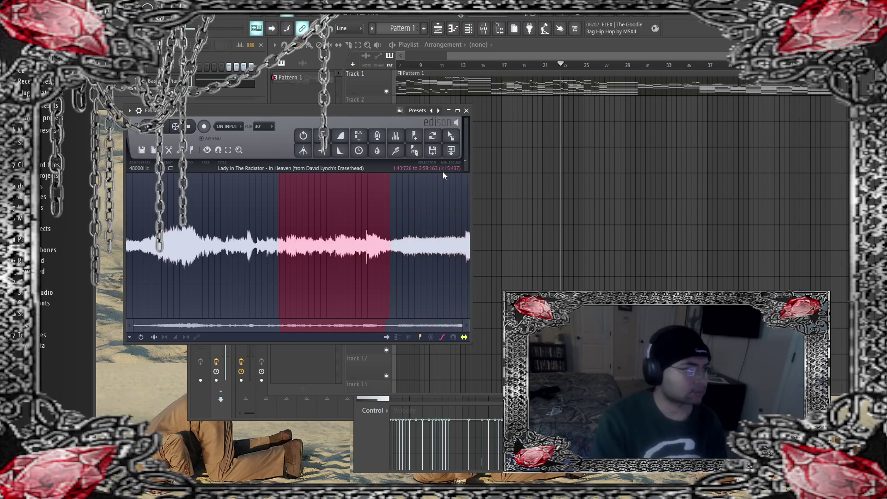
drag(265, 249, 267, 250)
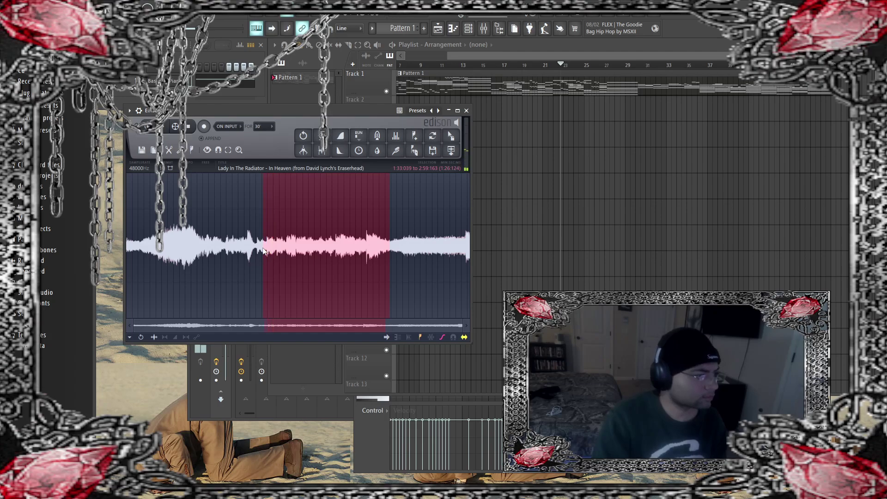
drag(257, 250, 257, 249)
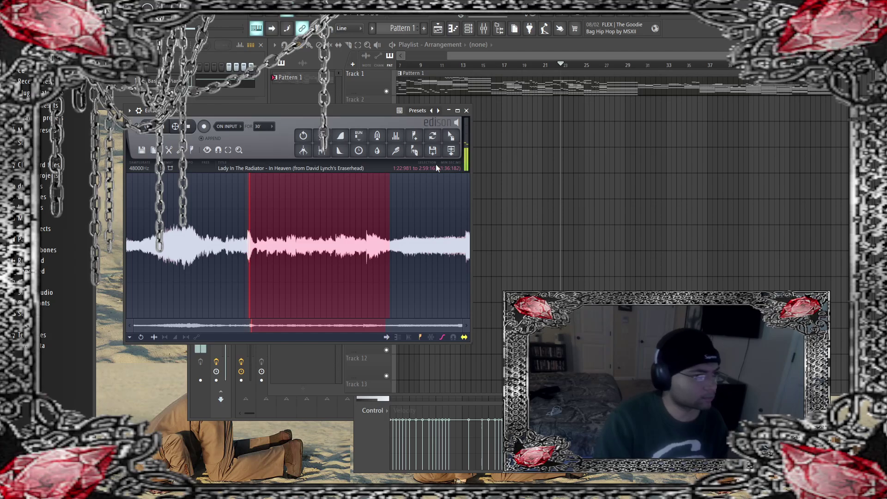
Step: Send the Edison selection to the playlist as an audio clip on Track 2 after Pattern 1 and play from there
click(450, 150)
drag(403, 100, 611, 112)
click(576, 66)
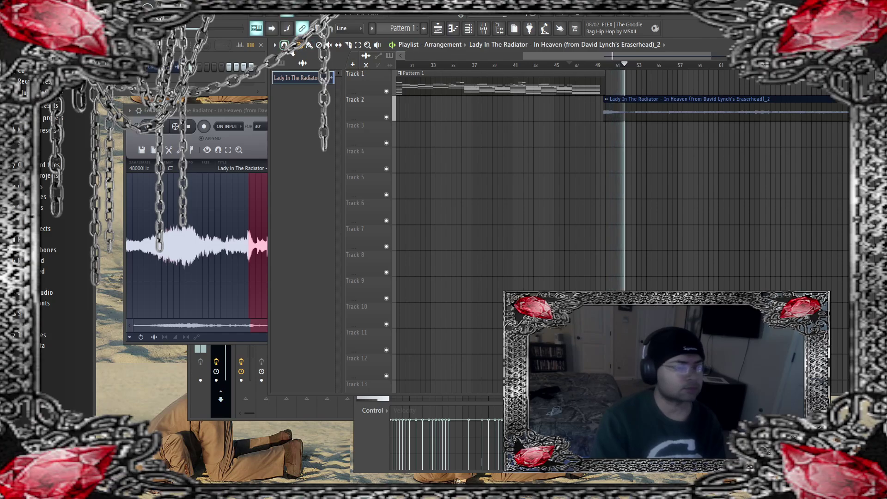
click(284, 44)
click(297, 76)
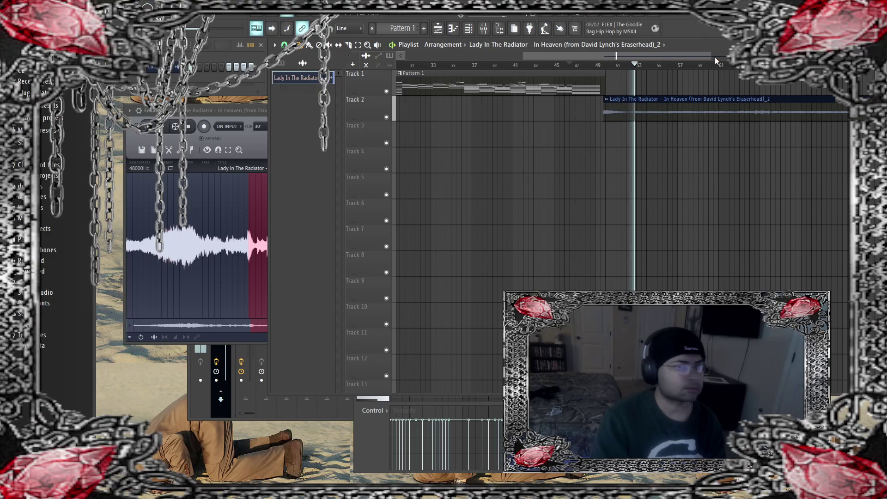
Step: Move the Lady In The Radiator clip onto Track 1 with a short gap after Pattern 1 and review the arrangement
scroll(632, 73, up, 3)
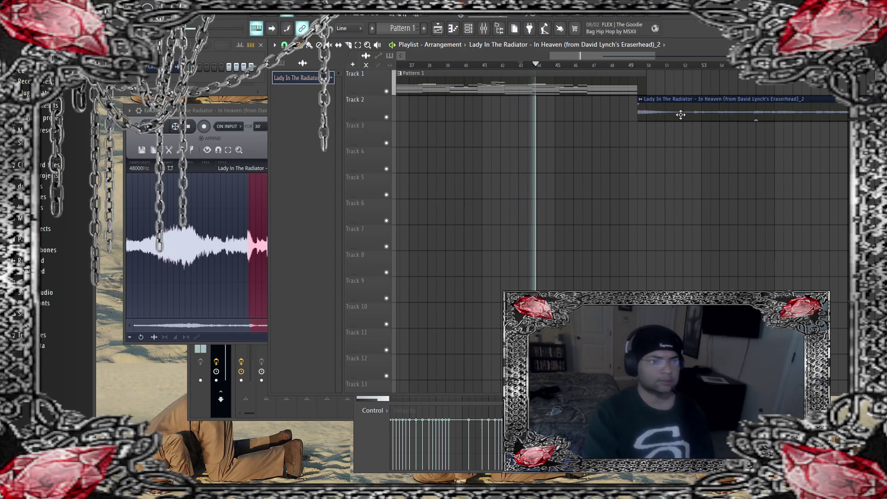
drag(679, 112, 713, 112)
scroll(564, 90, down, 3)
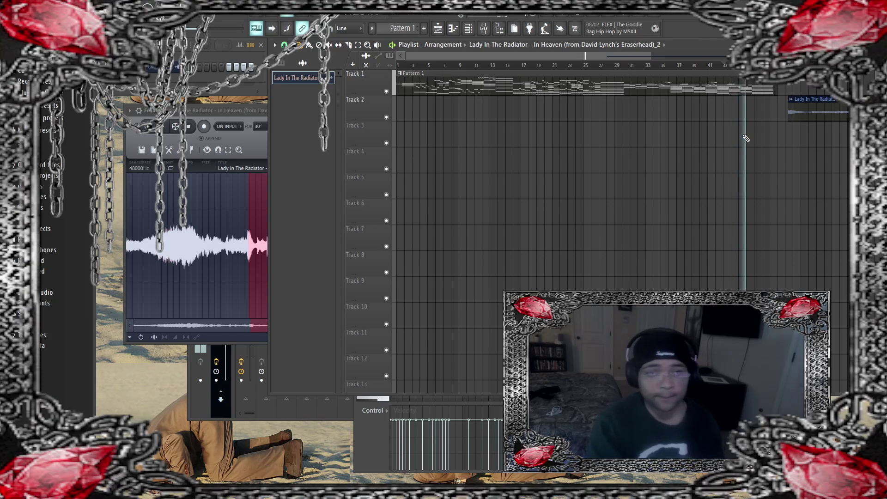
drag(813, 110, 813, 85)
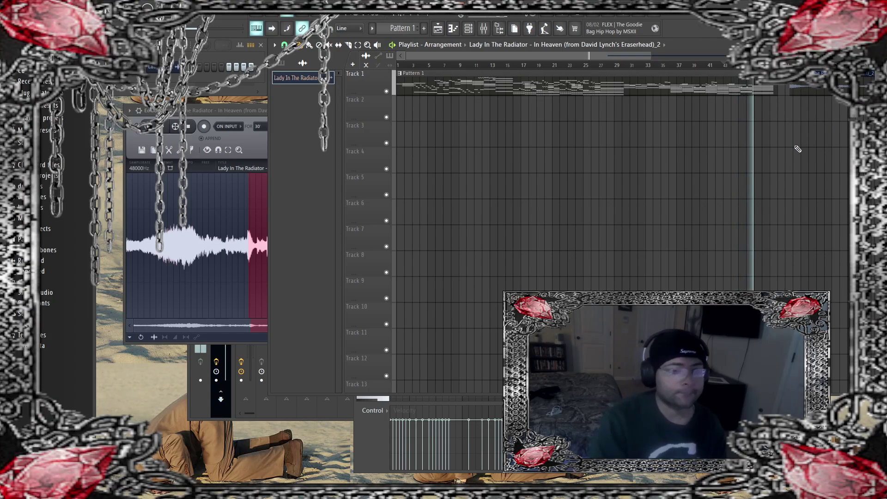
drag(614, 58, 742, 84)
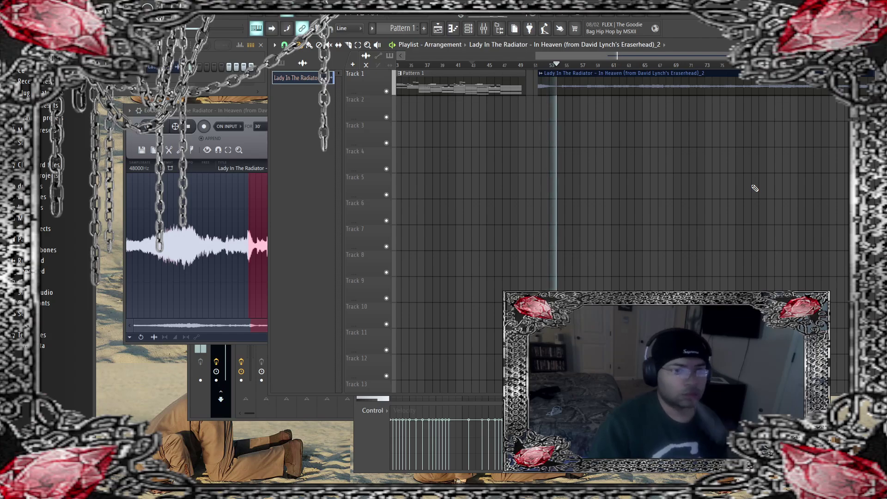
scroll(719, 56, right, 3)
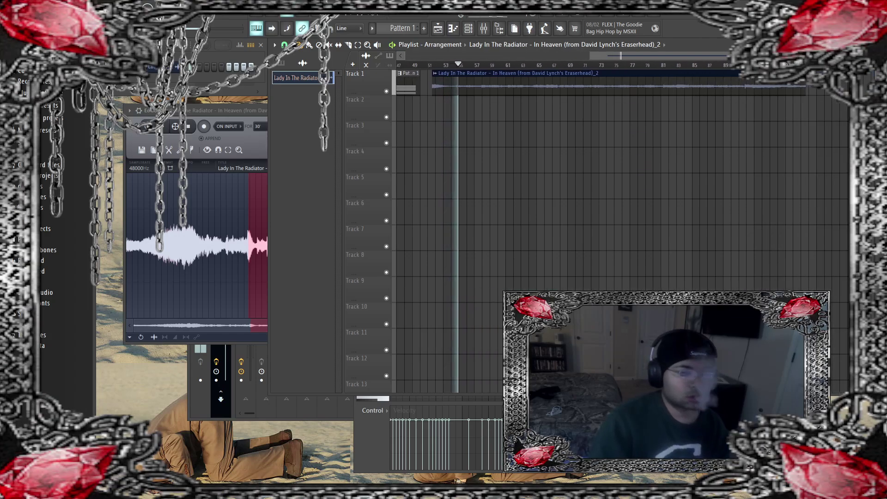
scroll(601, 184, left, 2)
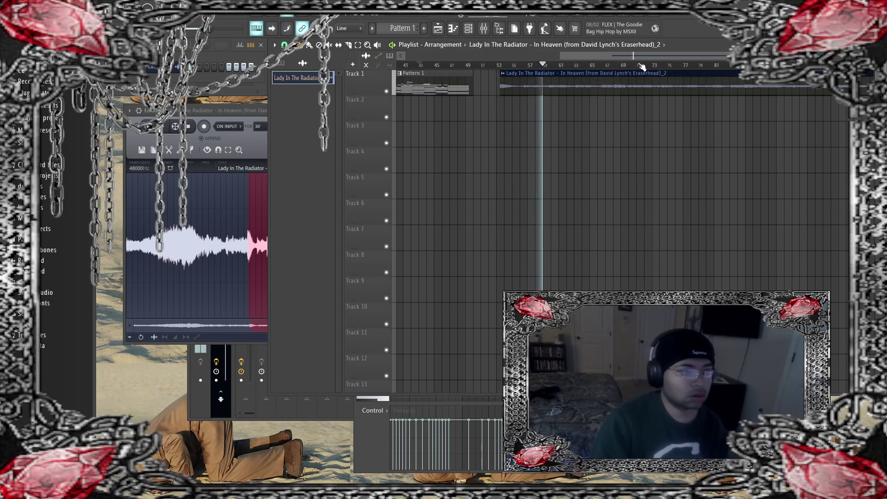
drag(630, 58, 366, 110)
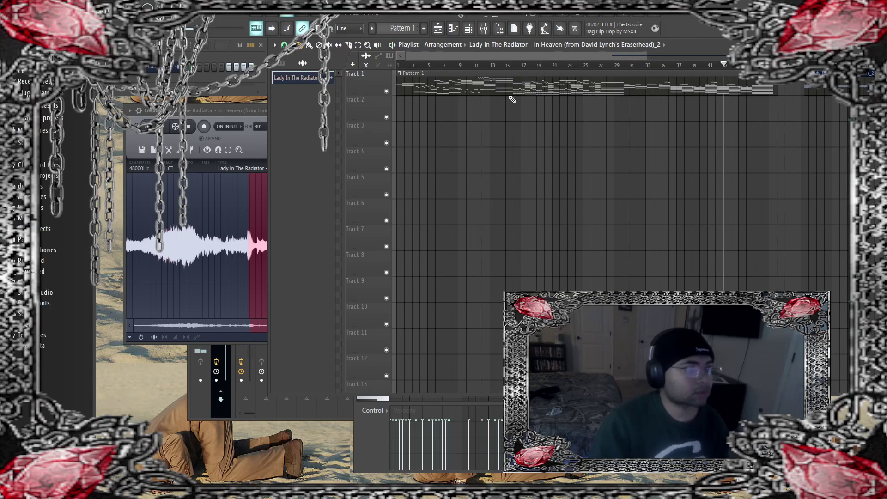
Step: Return to the YouTube results in the browser and open "Eraserhead (1977) - The Woman Across The Hall With Another Man"
key(super+d)
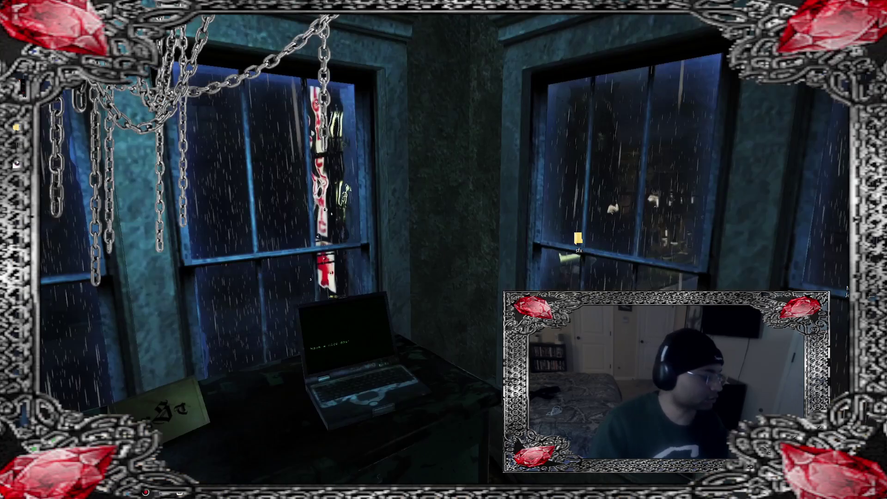
key(alt+Tab)
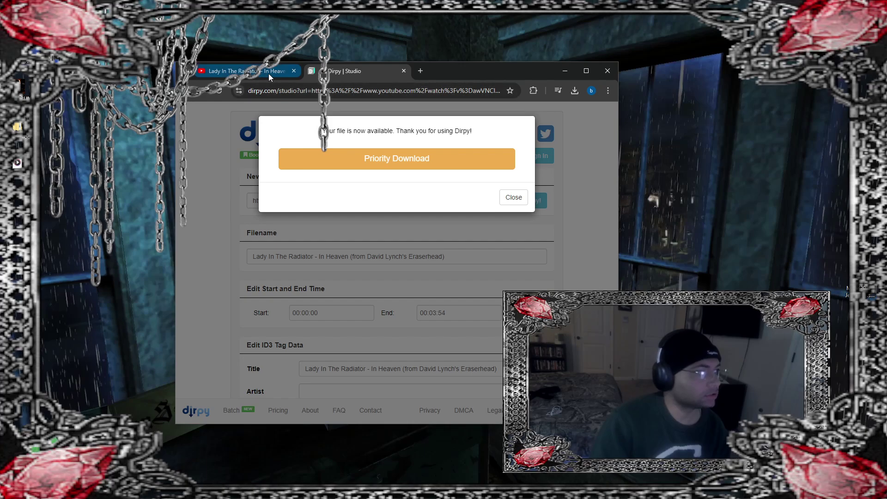
click(268, 74)
key(alt+Left)
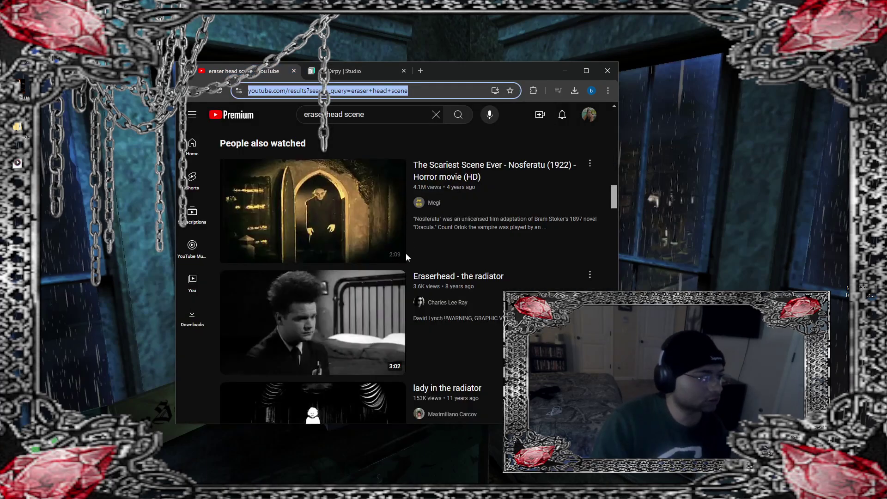
scroll(351, 307, down, 5)
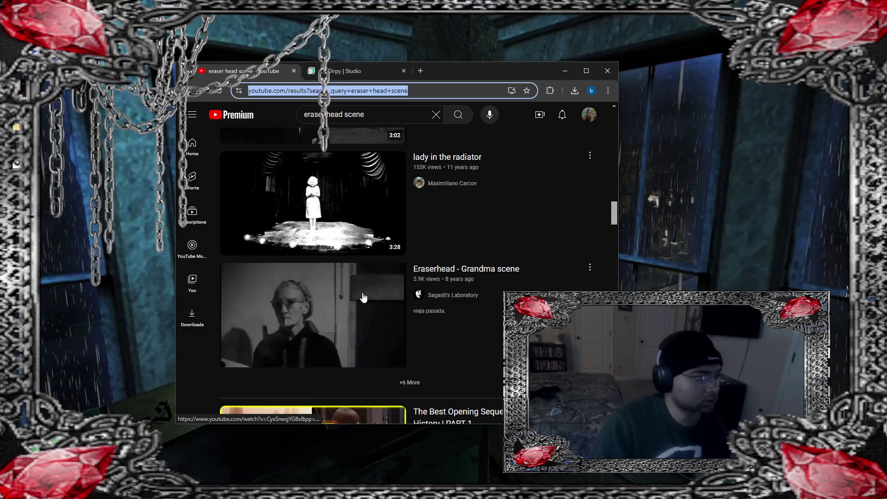
scroll(349, 206, down, 3)
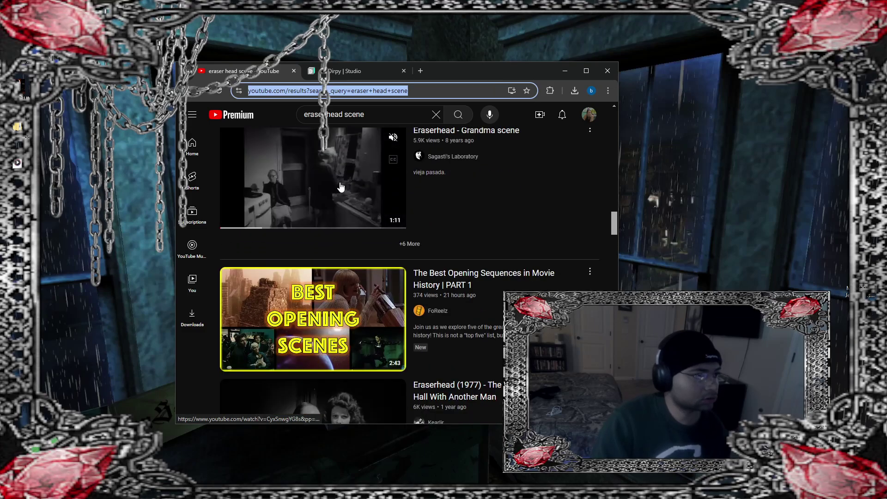
scroll(342, 193, down, 5)
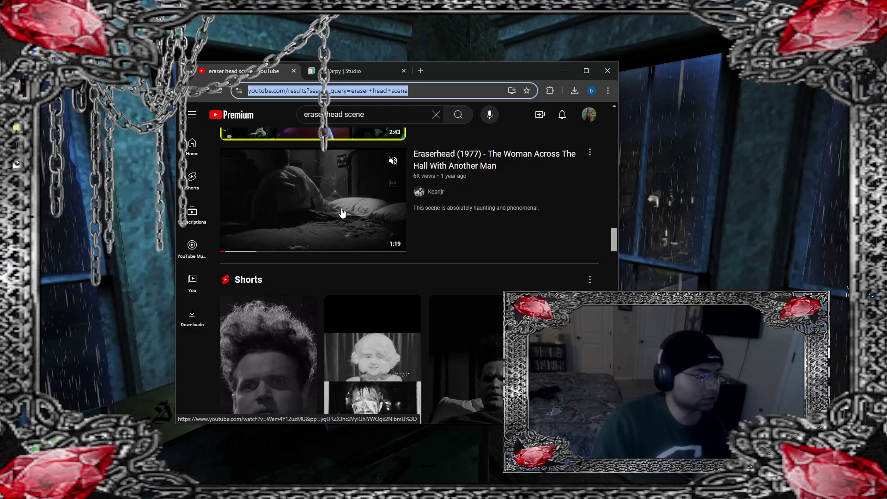
click(342, 213)
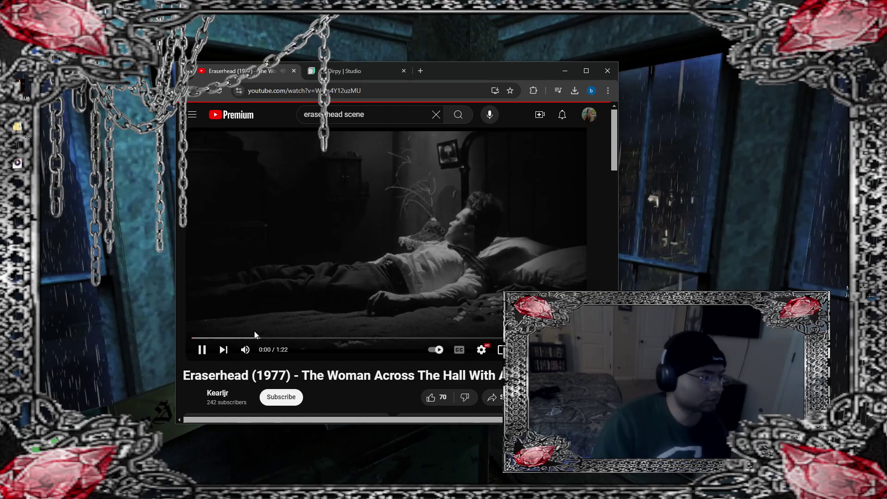
Step: Preview the Eraserhead scene by skipping ahead through points including 0:14, 0:28 and 1:01, and return to the search results
click(255, 339)
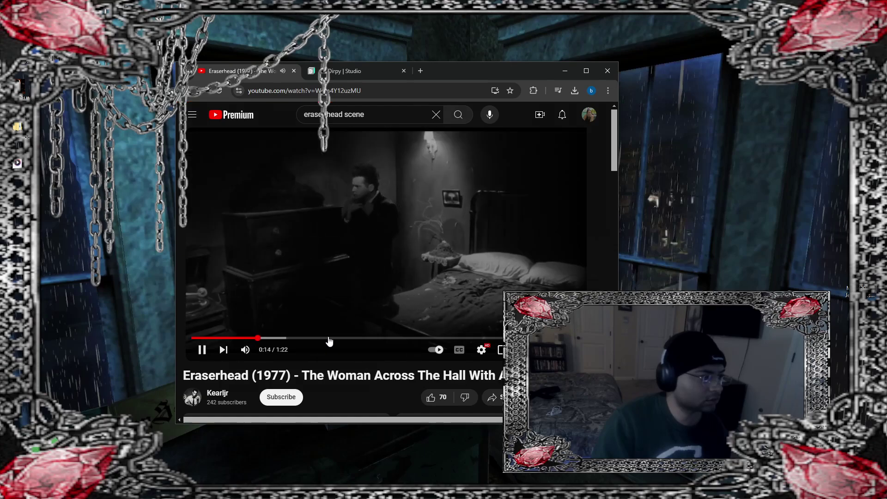
click(329, 339)
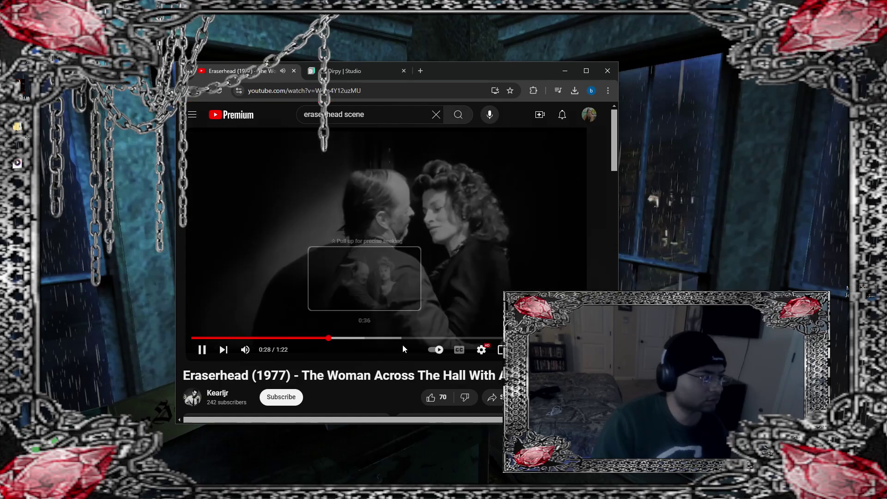
click(409, 338)
click(481, 337)
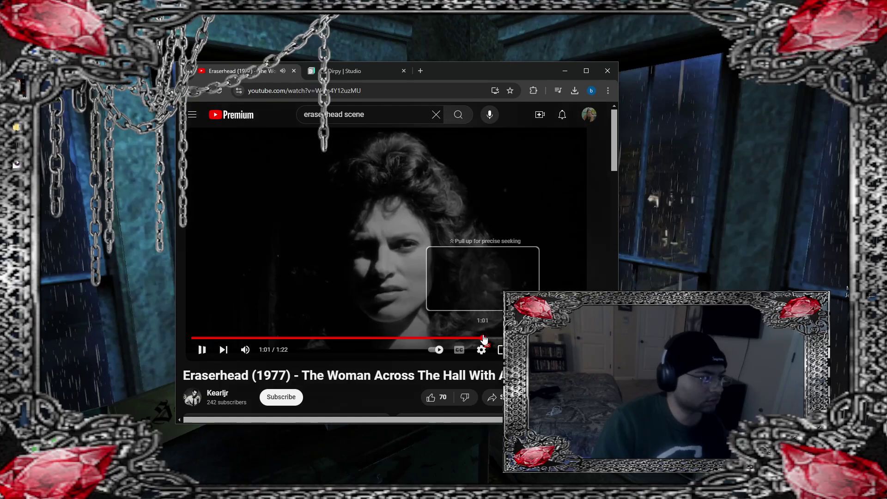
click(195, 92)
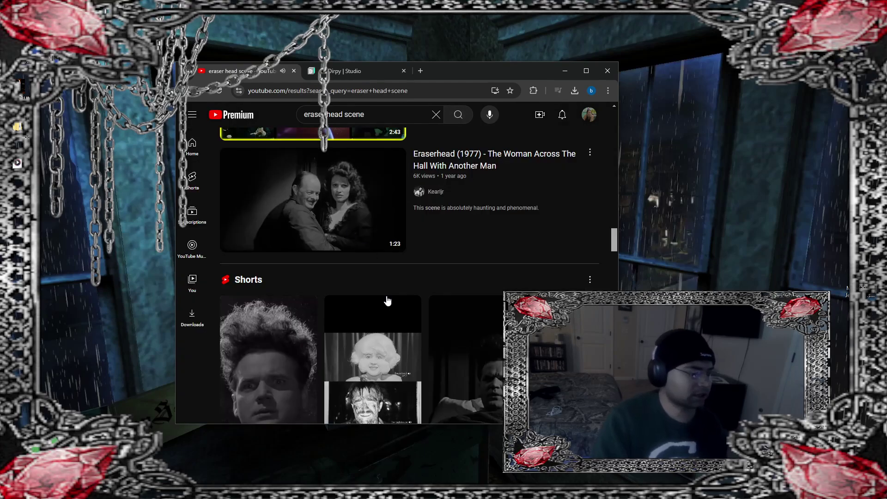
Step: Browse further down the results, preview the Ken Park clip and open "The Greatest Movie Scene Ever (Ken Park)"
scroll(393, 309, down, 3)
scroll(398, 316, down, 3)
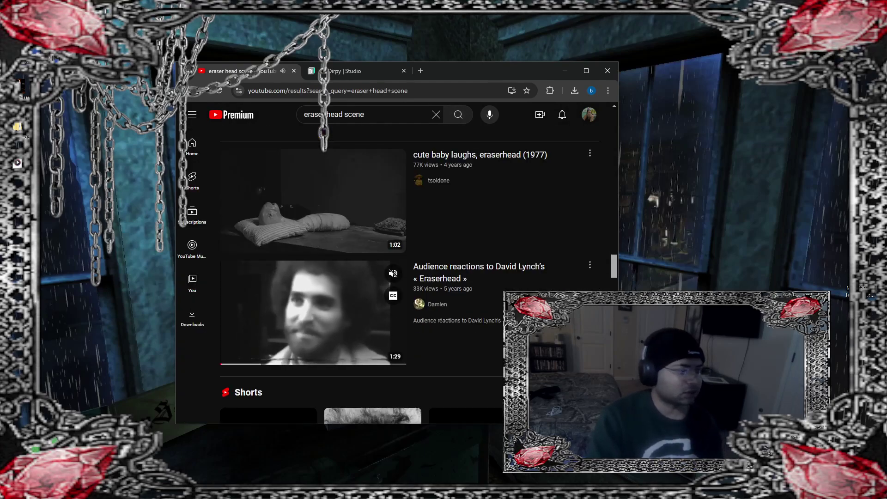
scroll(398, 316, down, 10)
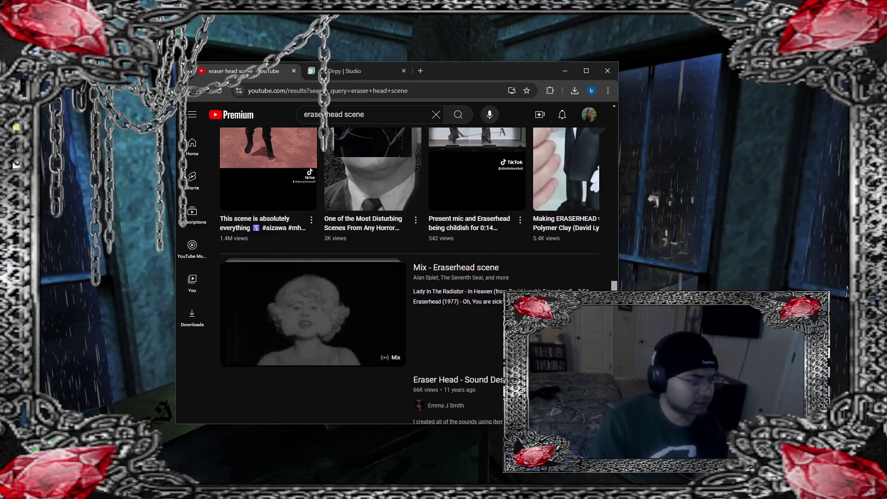
scroll(398, 316, down, 5)
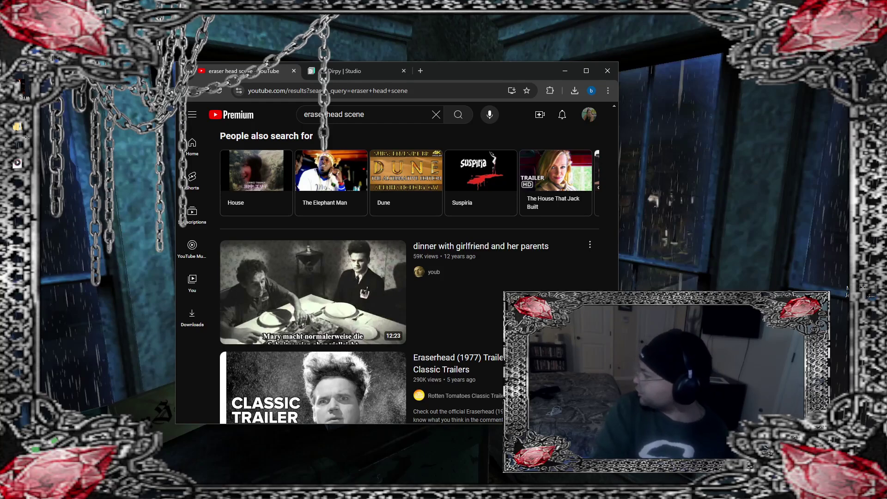
scroll(313, 226, down, 7)
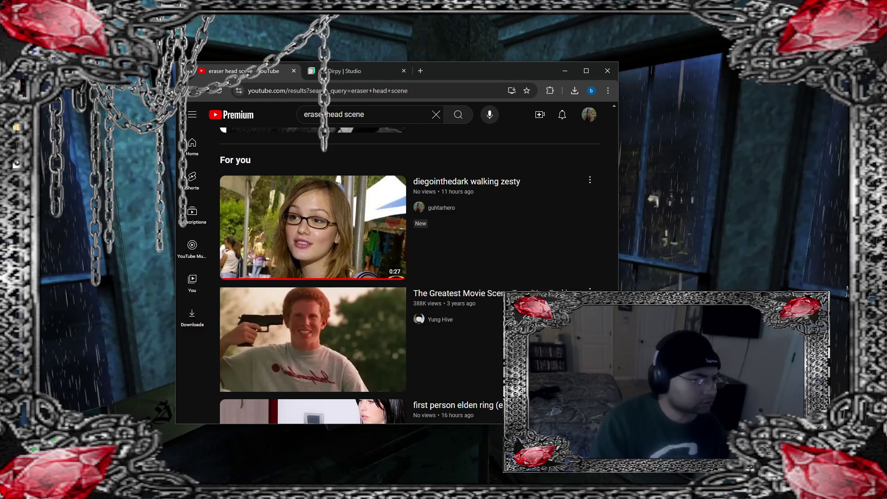
scroll(312, 226, down, 2)
scroll(612, 256, down, 2)
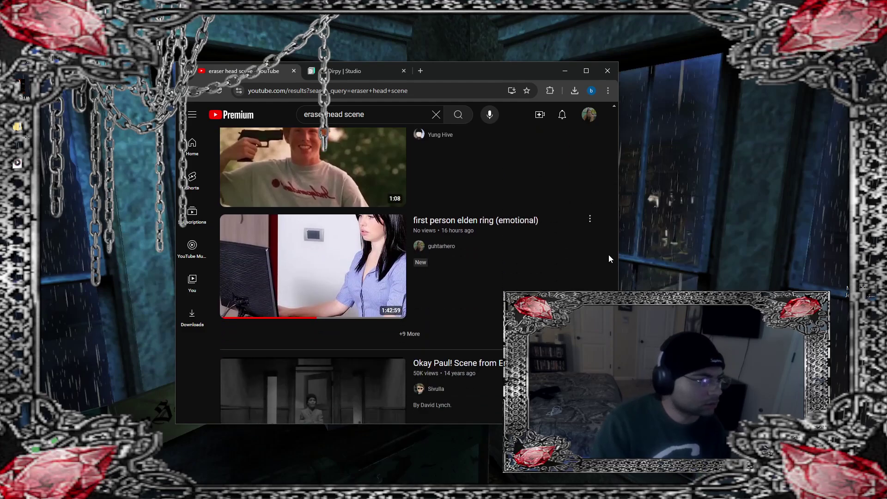
scroll(373, 197, up, 1)
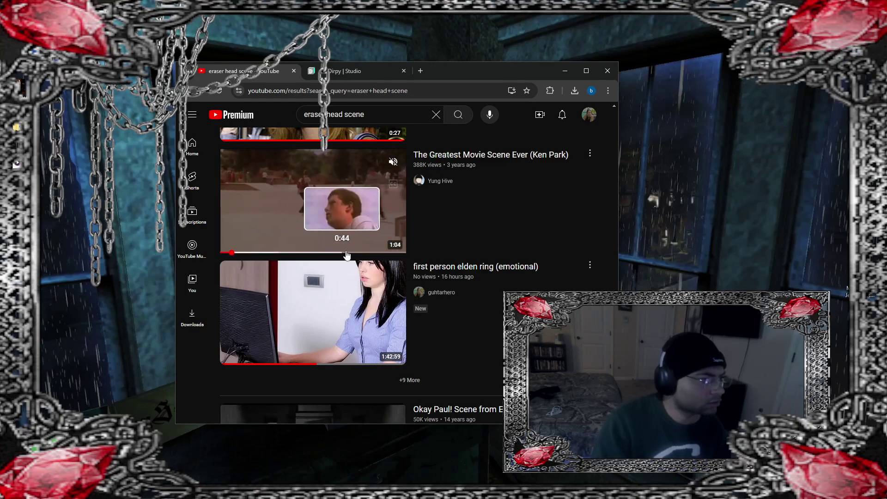
click(381, 253)
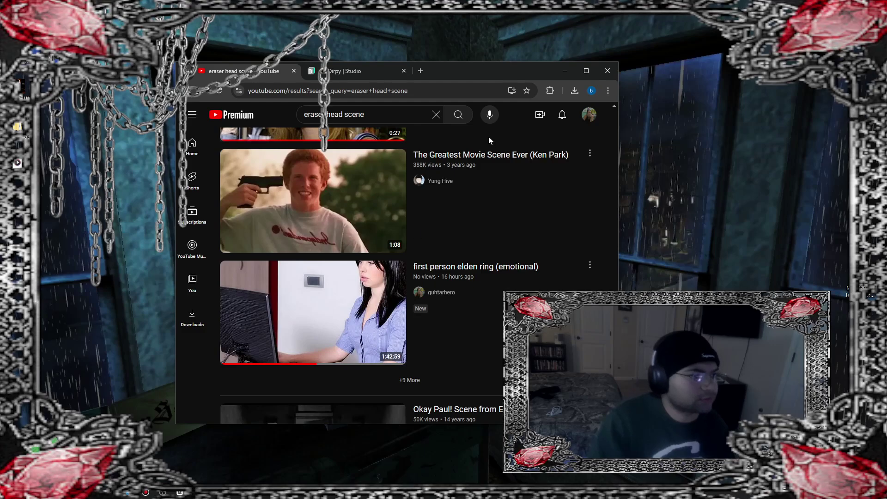
click(488, 154)
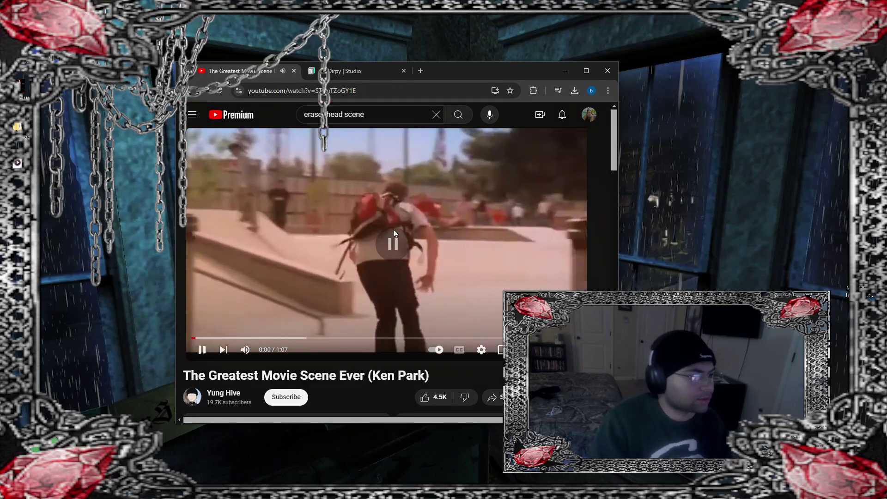
Step: Skip ahead in "The Greatest Movie Scene Ever (Ken Park)" and save the video to the mv playlist
click(517, 337)
click(495, 226)
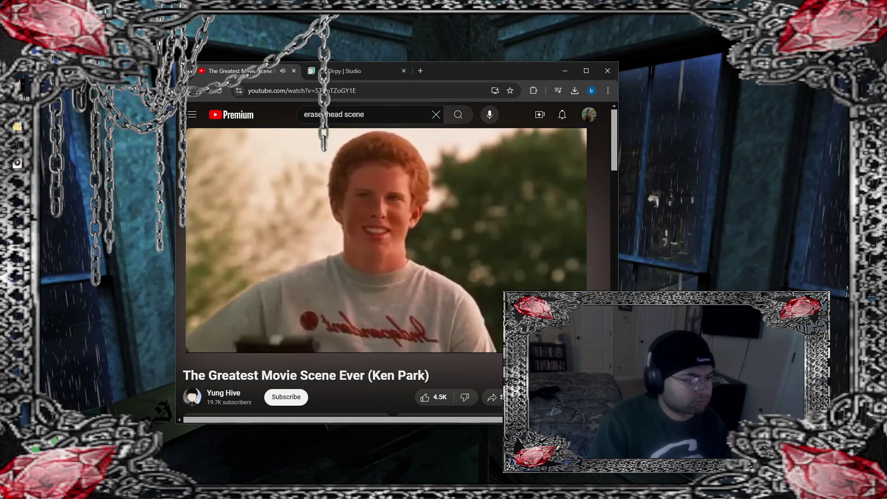
click(535, 396)
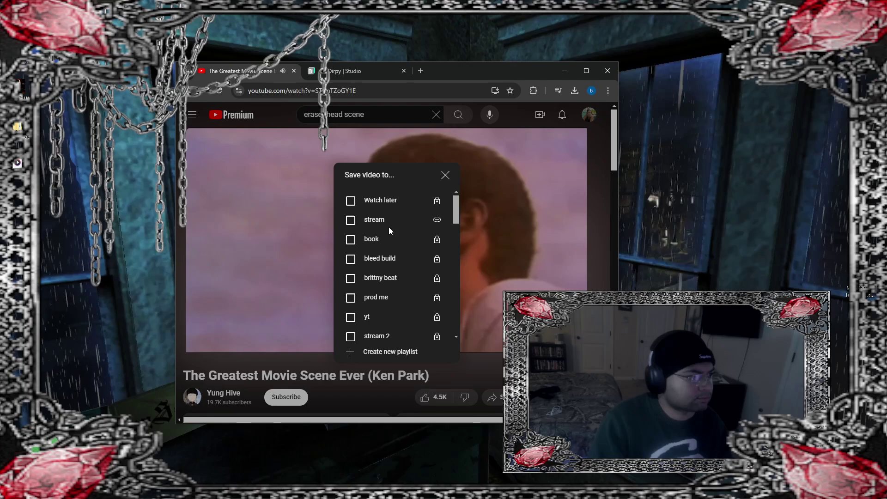
scroll(388, 328, down, 2)
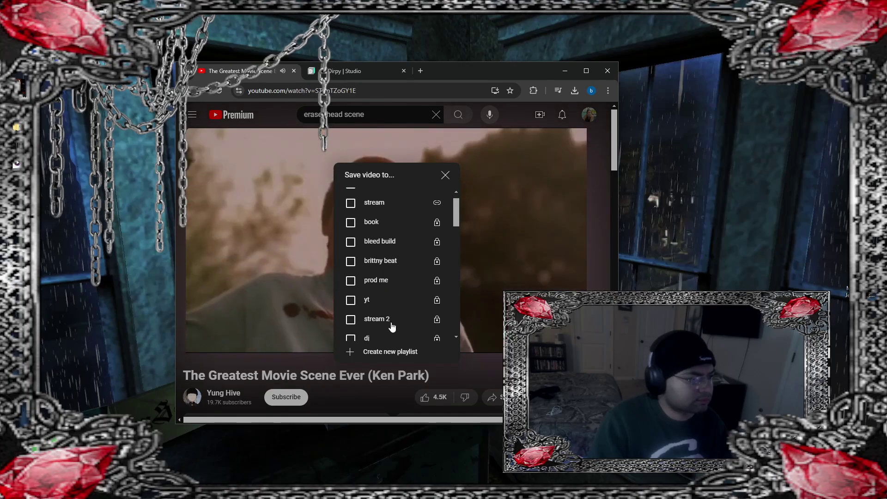
scroll(392, 323, down, 1)
scroll(394, 319, down, 1)
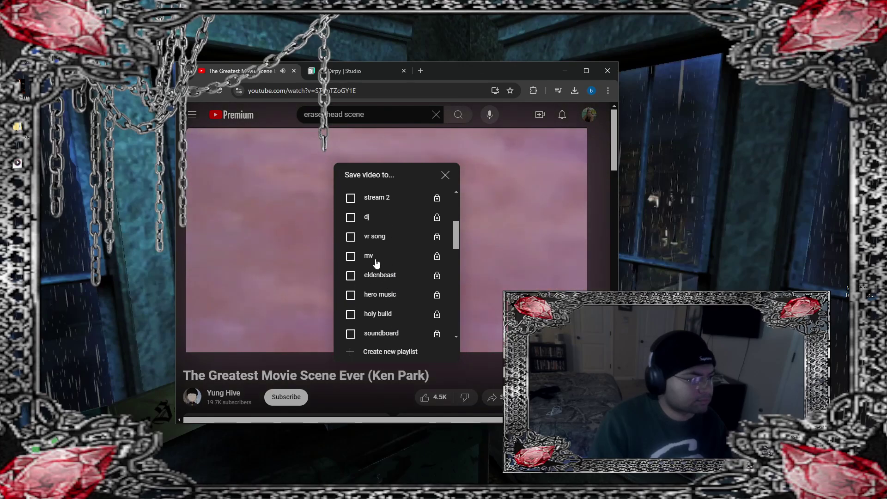
click(380, 256)
click(445, 175)
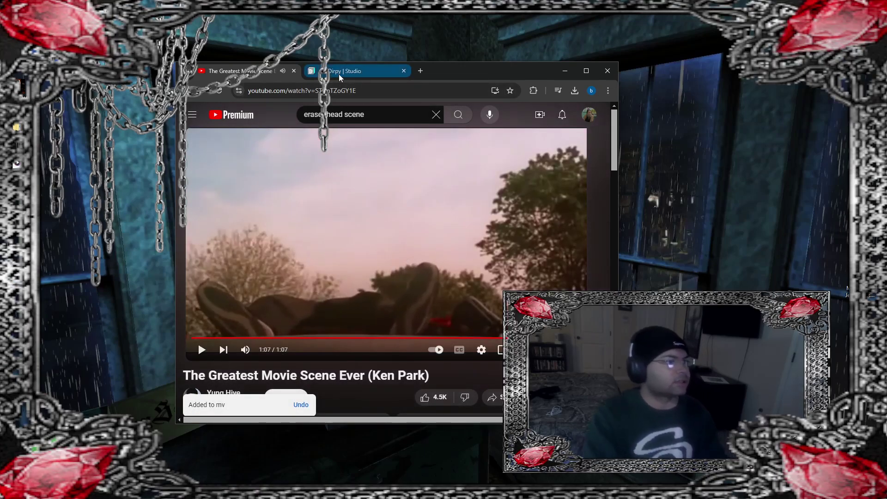
Step: Return to the Eraserhead scene results, browse further down and open "eraserhead - So you are sick"
key(Return)
scroll(485, 354, down, 4)
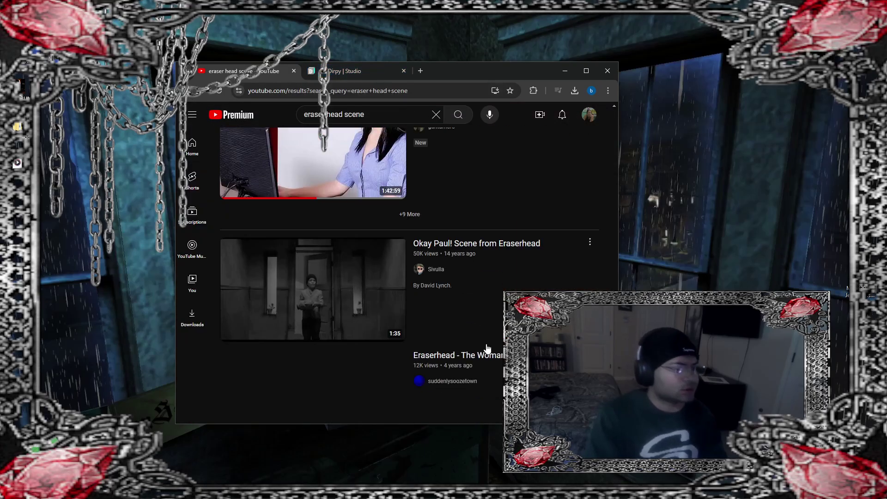
scroll(485, 354, down, 7)
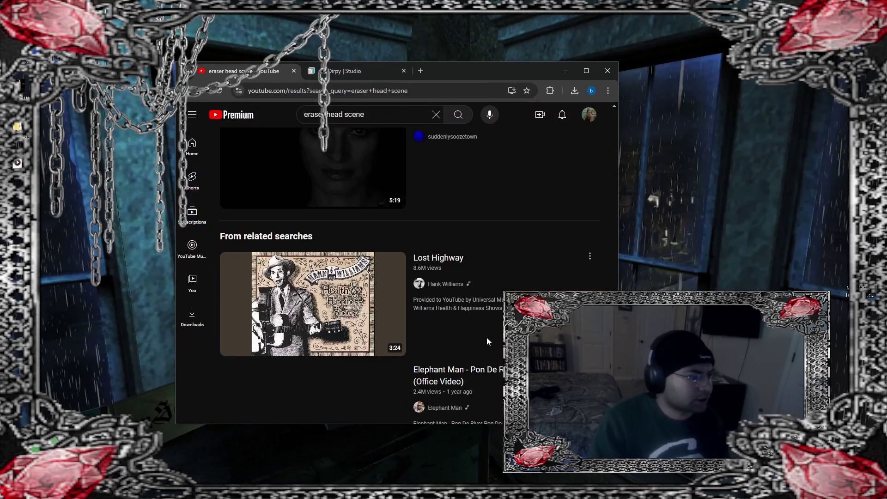
scroll(493, 358, down, 5)
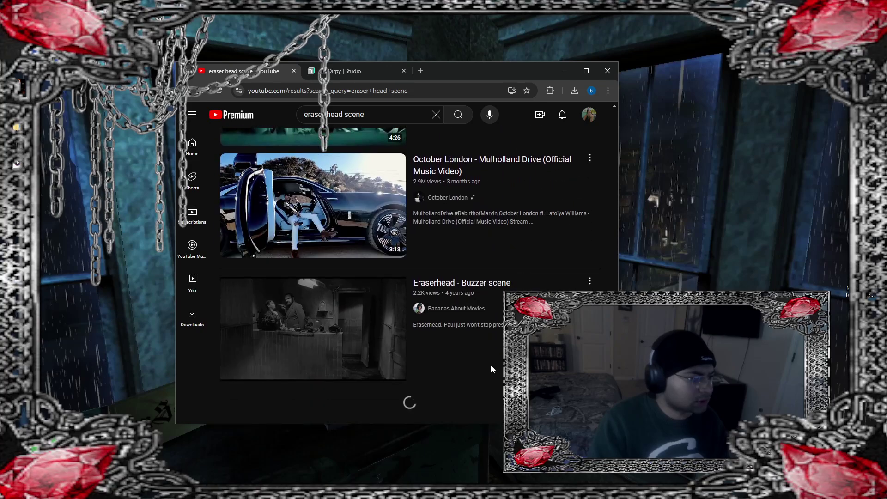
scroll(490, 365, down, 7)
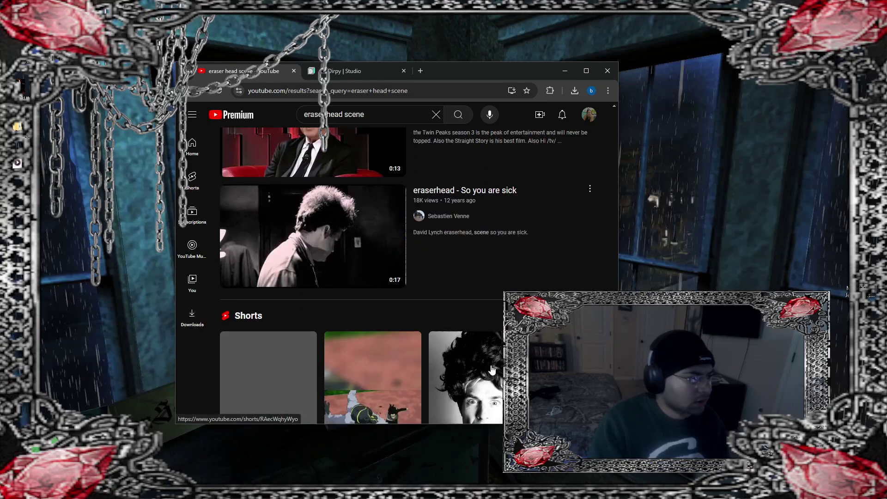
click(385, 249)
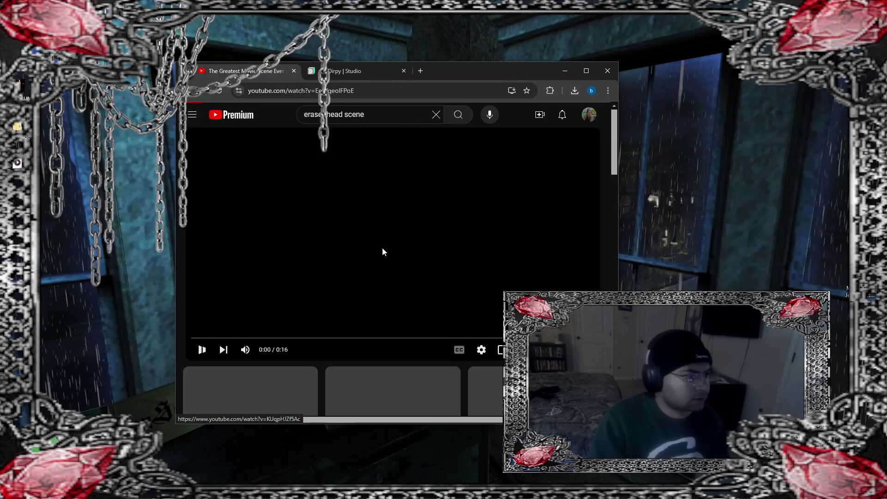
Step: Preview the short "So you are sick" clip by skipping through it to the end, and return to the search results
click(316, 338)
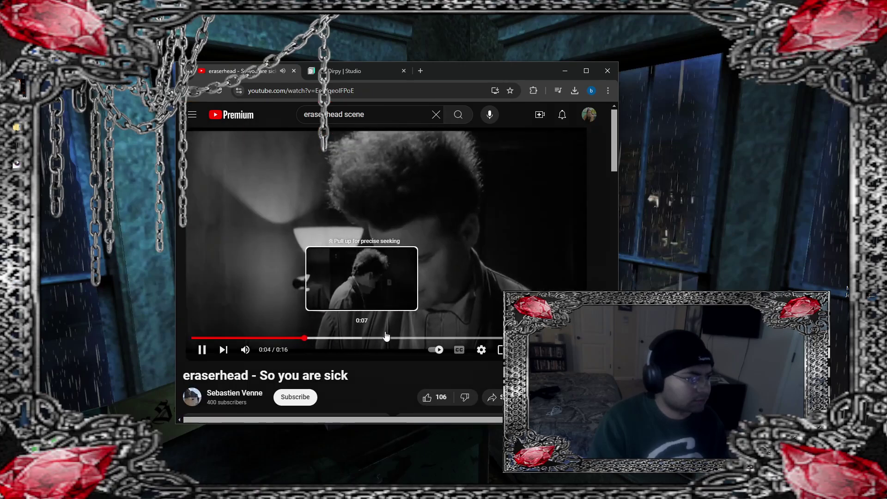
click(403, 338)
click(474, 338)
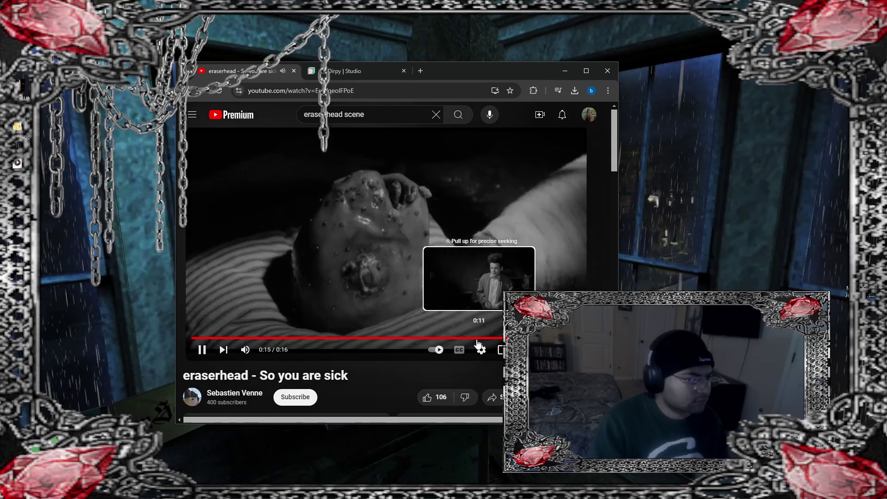
click(477, 339)
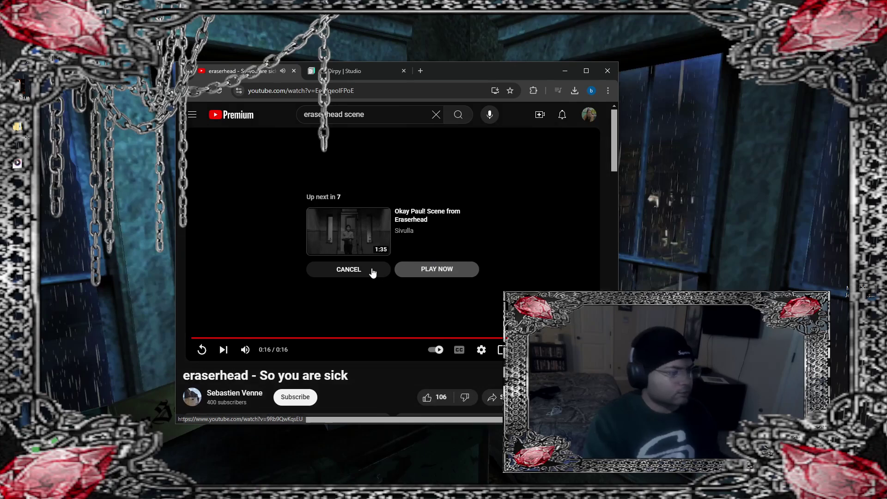
key(alt+Left)
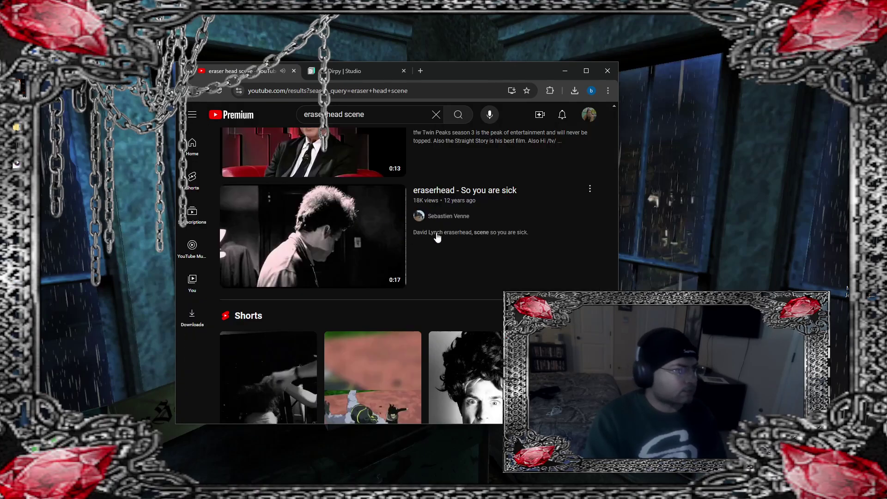
Step: Maximize the browser, preview the closing seconds of "Eraserhead (1977) - Oh, You are sick!" and return to the results
scroll(461, 303, down, 4)
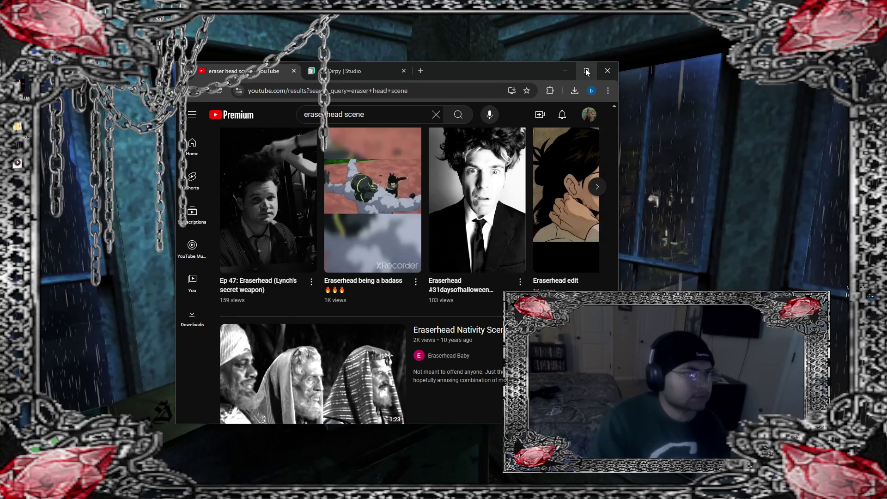
key(super+Up)
scroll(405, 229, up, 10)
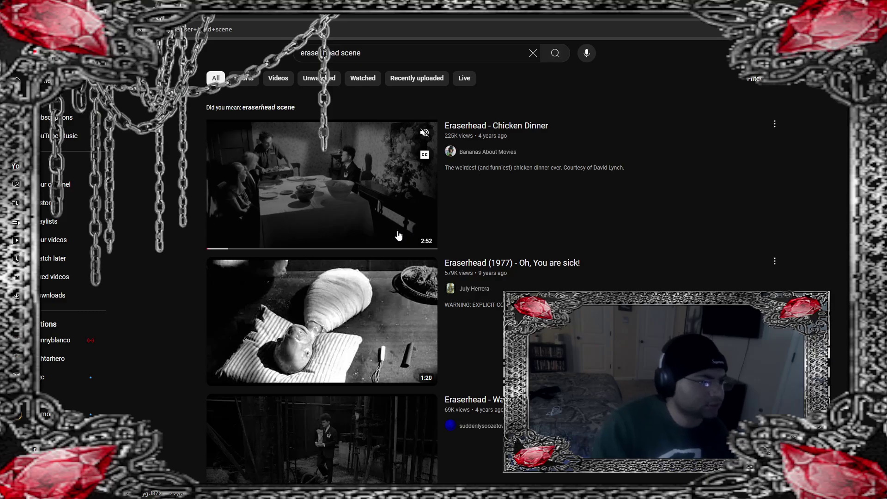
scroll(405, 230, down, 2)
click(339, 279)
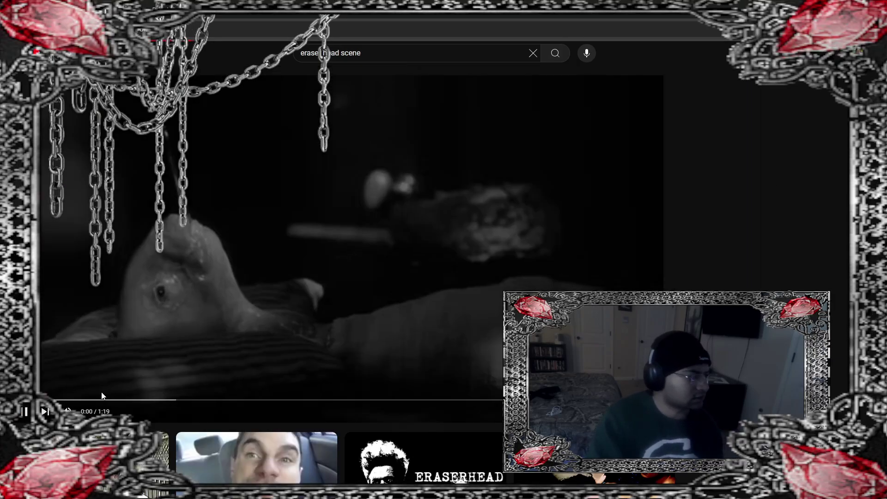
drag(83, 400, 642, 403)
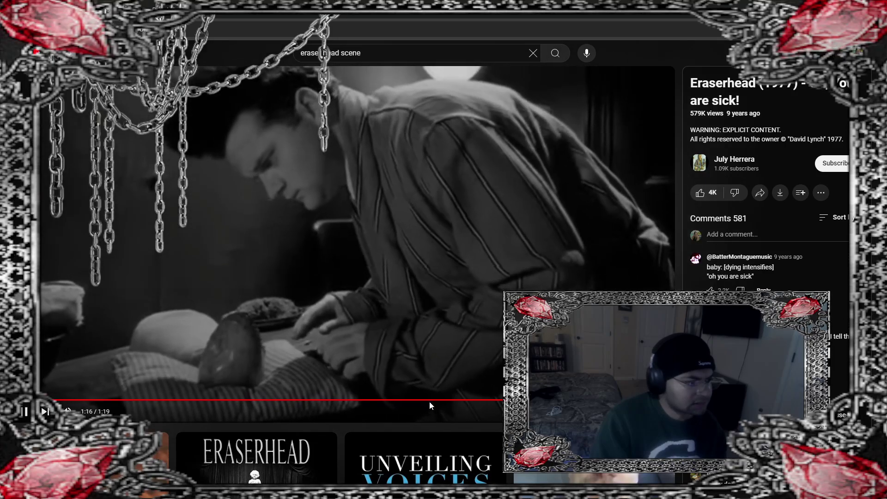
drag(429, 403, 378, 403)
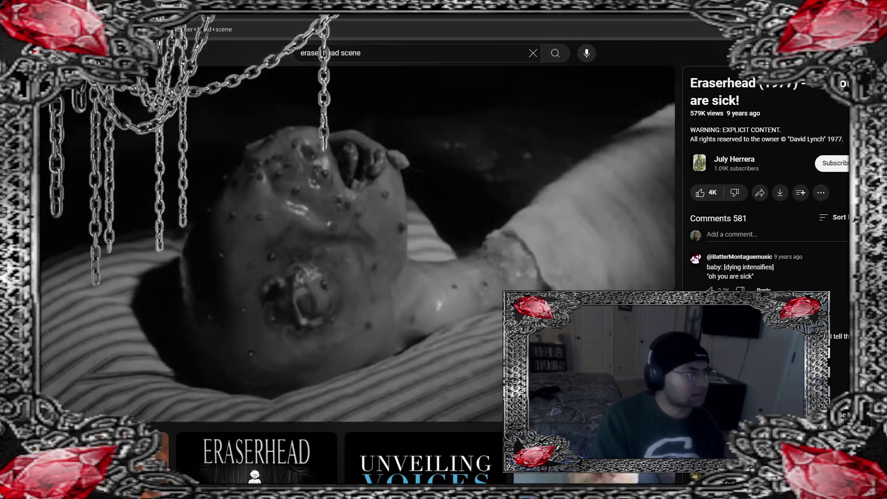
key(alt+Left)
Step: Find and open "Eraserhead - Ending (2)", preview several points through the clip, and return to the search results
scroll(344, 299, down, 8)
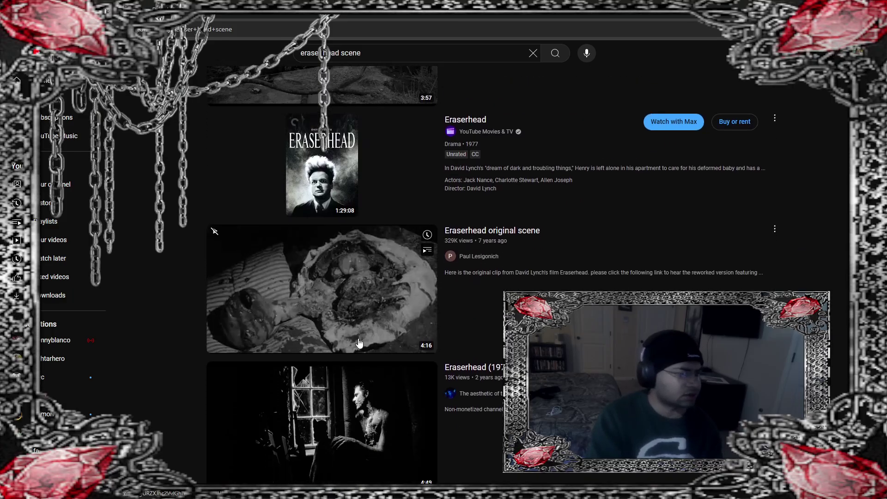
scroll(359, 341, down, 3)
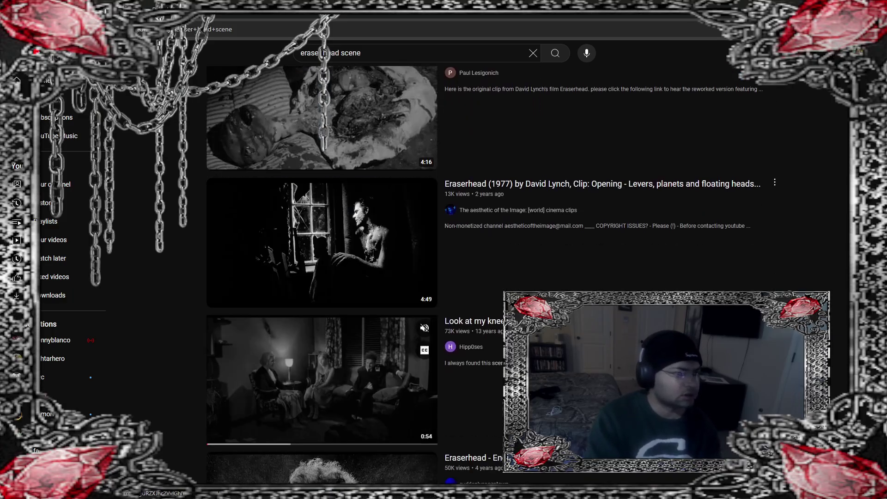
scroll(359, 341, down, 4)
mouse_move(359, 341)
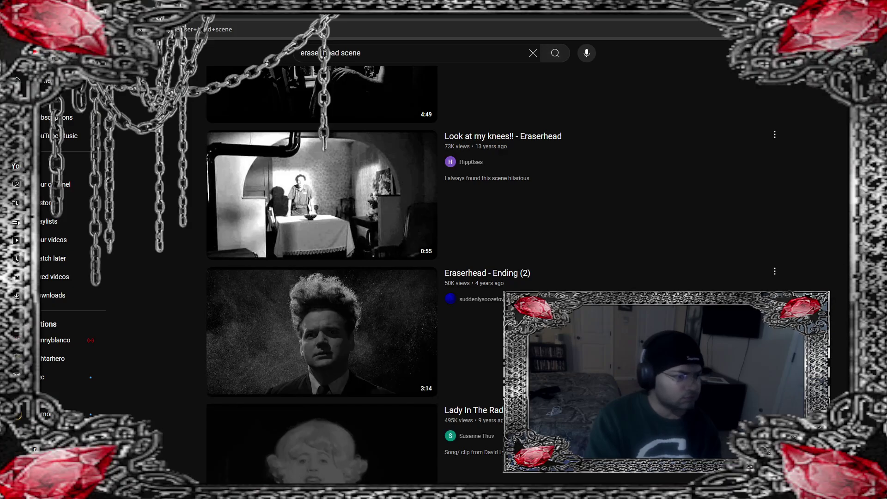
scroll(332, 194, down, 4)
click(329, 169)
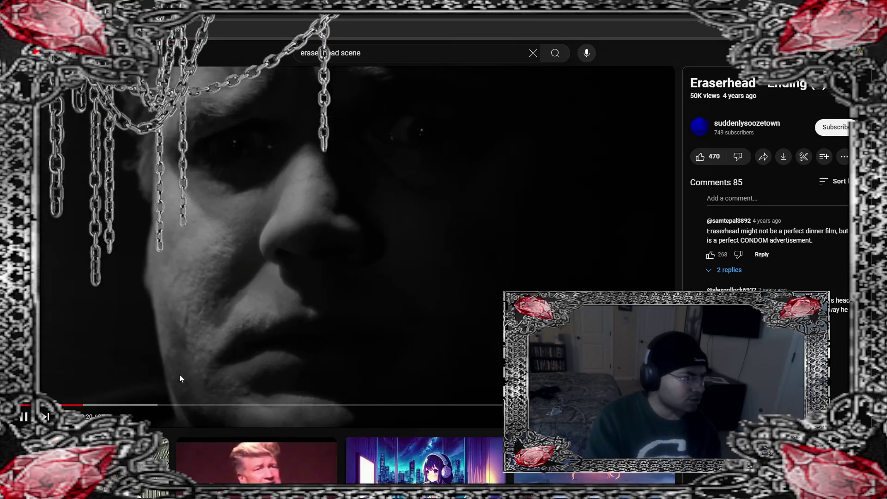
click(202, 405)
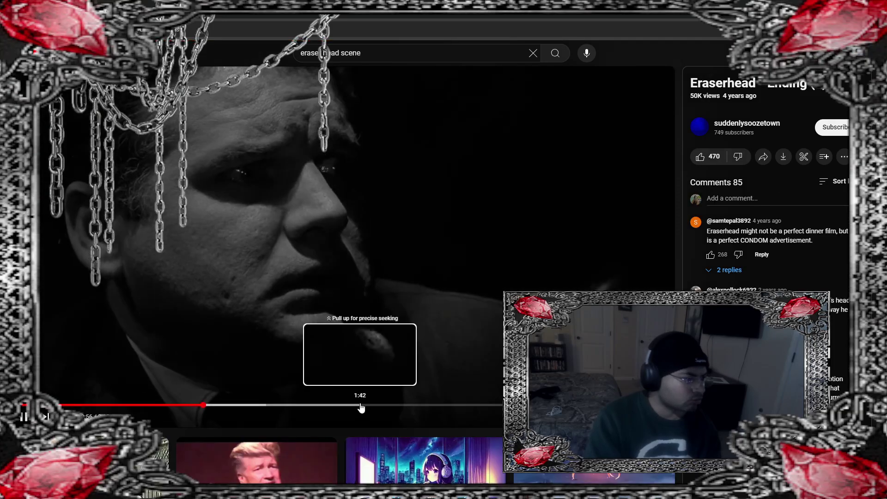
click(462, 405)
key(alt+Left)
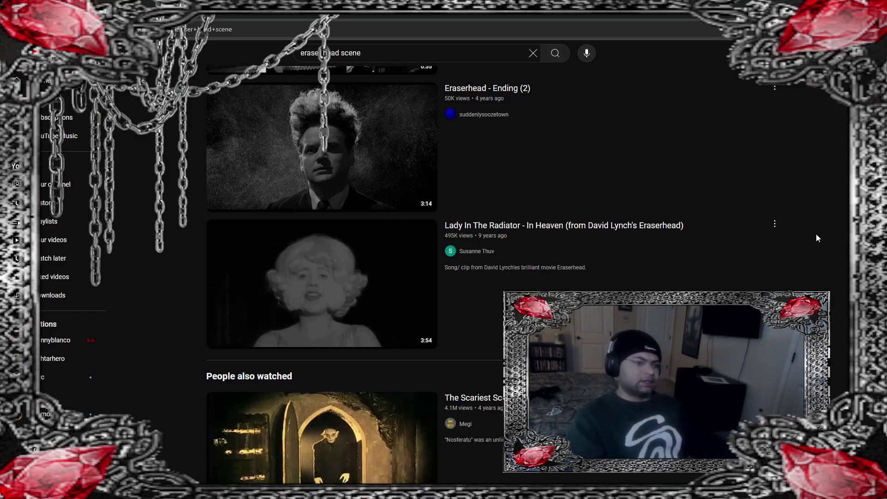
Step: Browse the remaining Eraserhead scene results for other clips to sample
scroll(831, 306, down, 8)
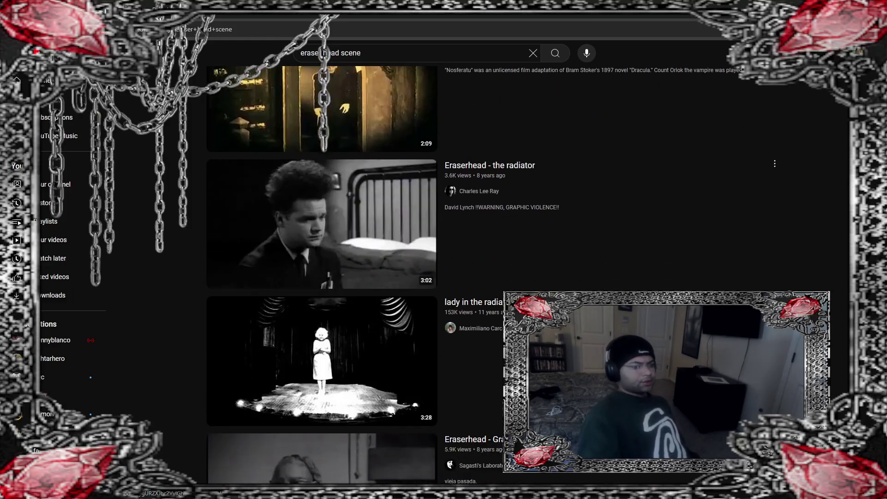
scroll(847, 345, down, 2)
scroll(847, 346, down, 9)
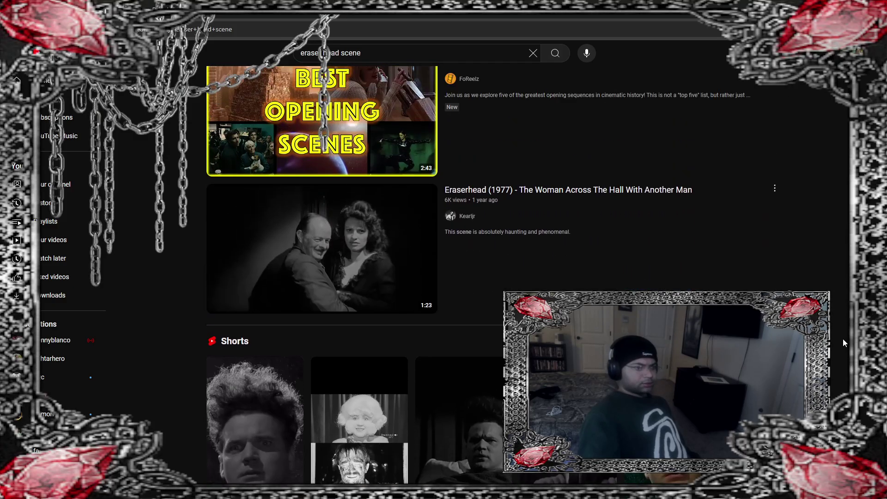
scroll(839, 300, down, 8)
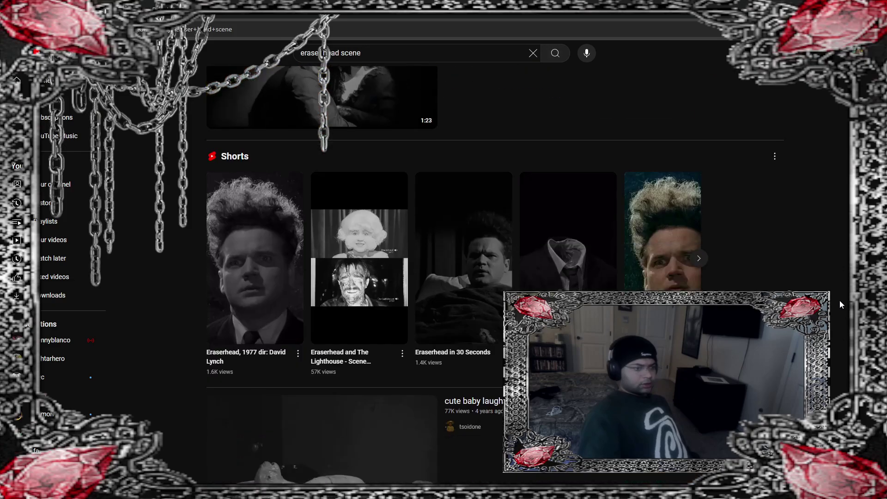
scroll(839, 300, down, 4)
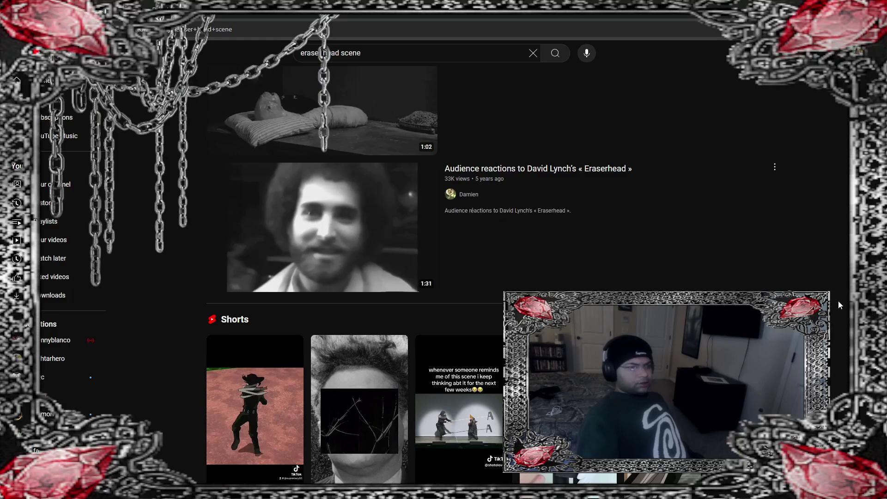
scroll(838, 300, down, 7)
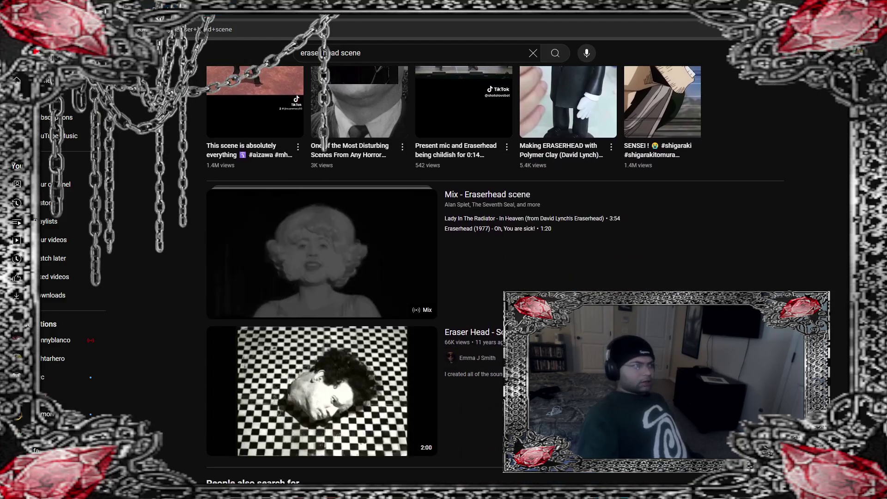
Step: Leave the browser and switch back to the FL Studio project
key(alt+Tab)
key(super+d)
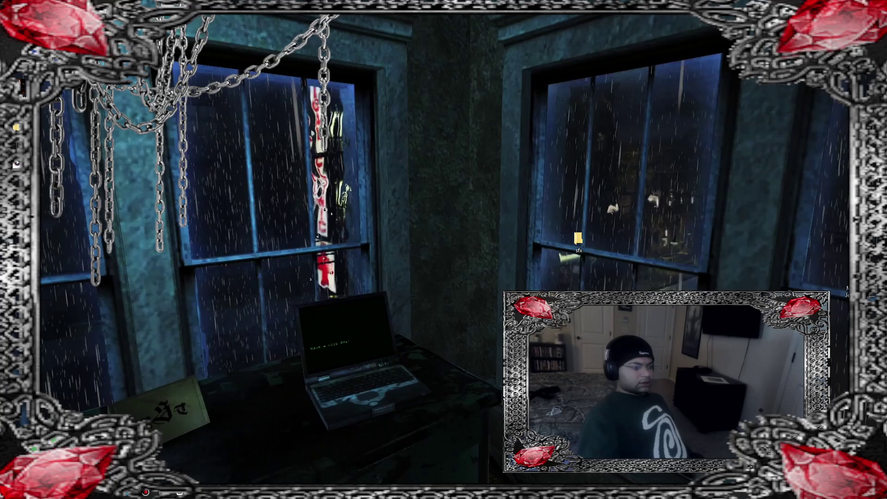
key(alt+Tab)
key(alt+f)
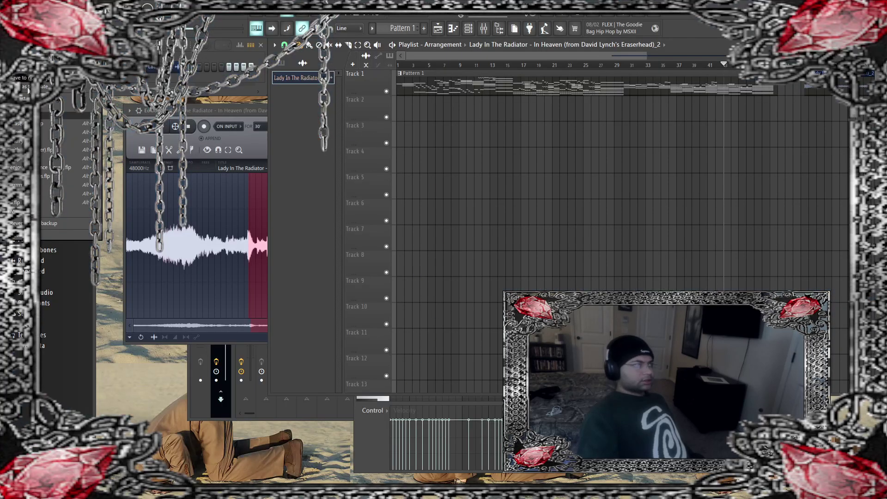
key(e)
key(m)
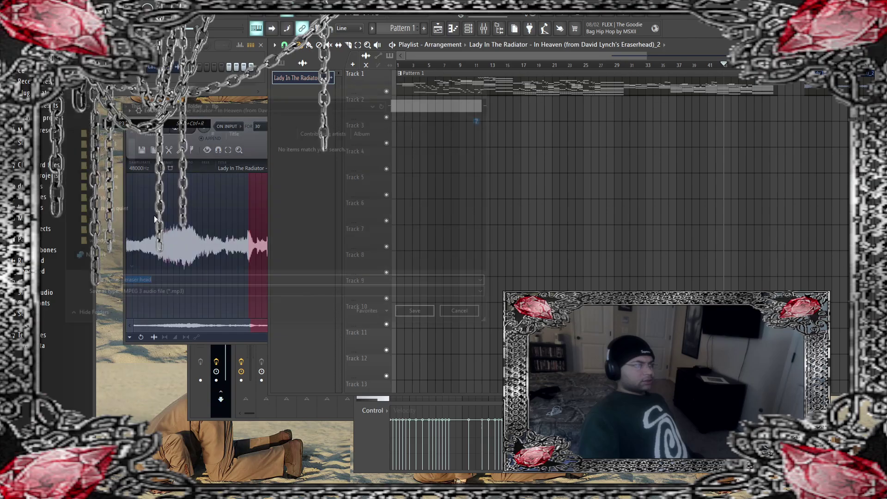
click(88, 131)
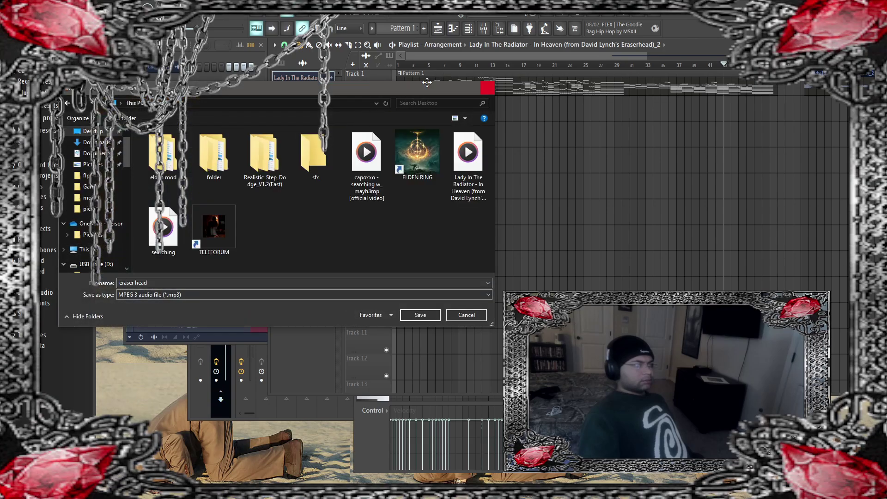
key(Escape)
Step: Download the missing mastering feature and open the Master export settings for the project
key(alt+f)
key(e)
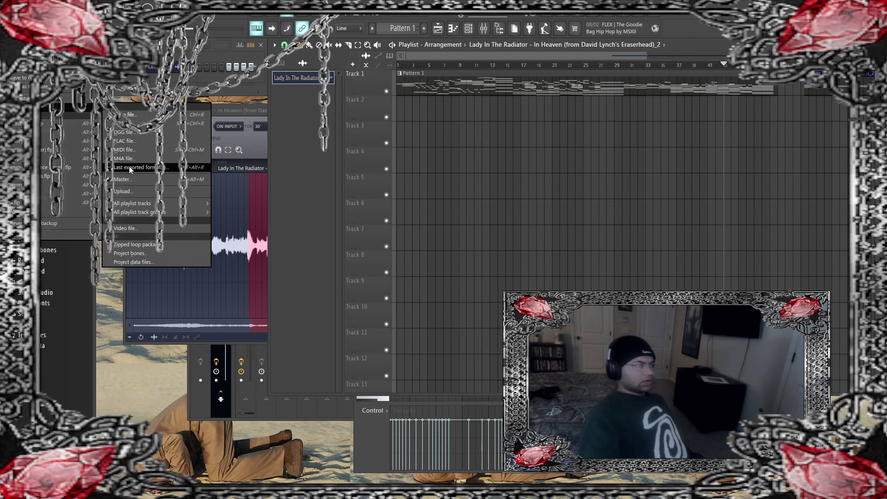
click(132, 180)
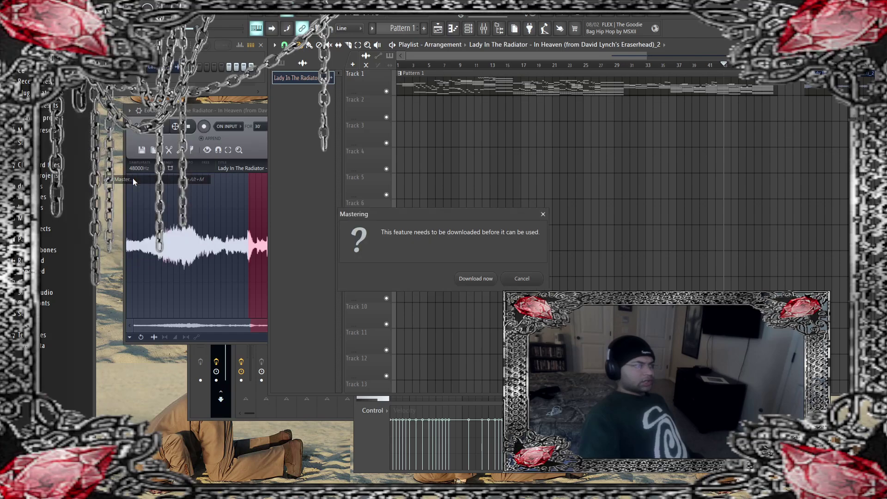
click(490, 279)
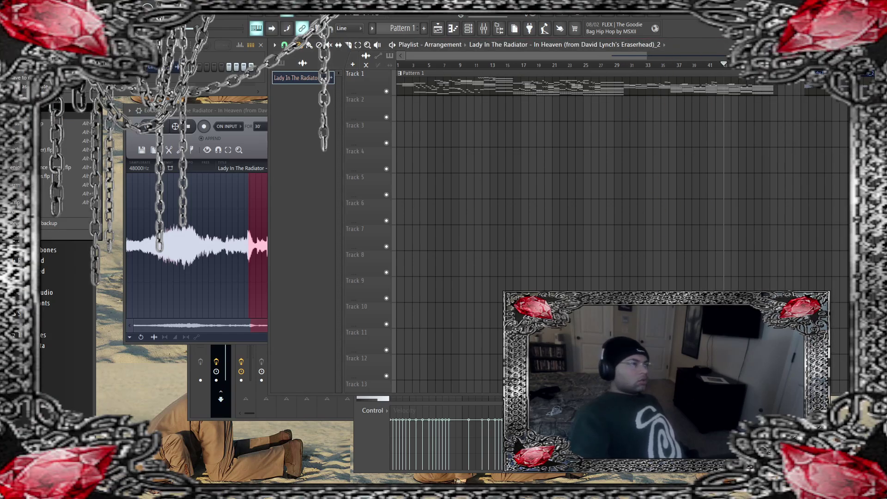
click(143, 180)
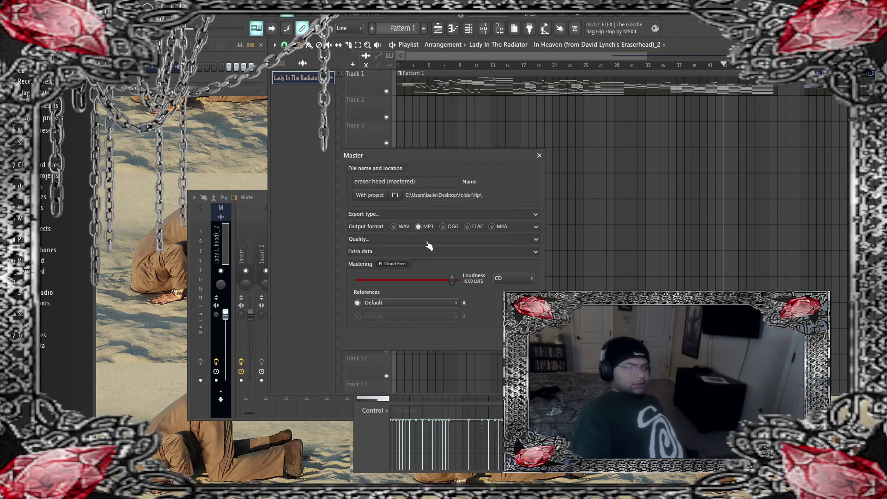
Step: Set the master's resampling to 512-point sinc and its loudness target to Soundcloud, with the Default reference
click(426, 242)
click(384, 253)
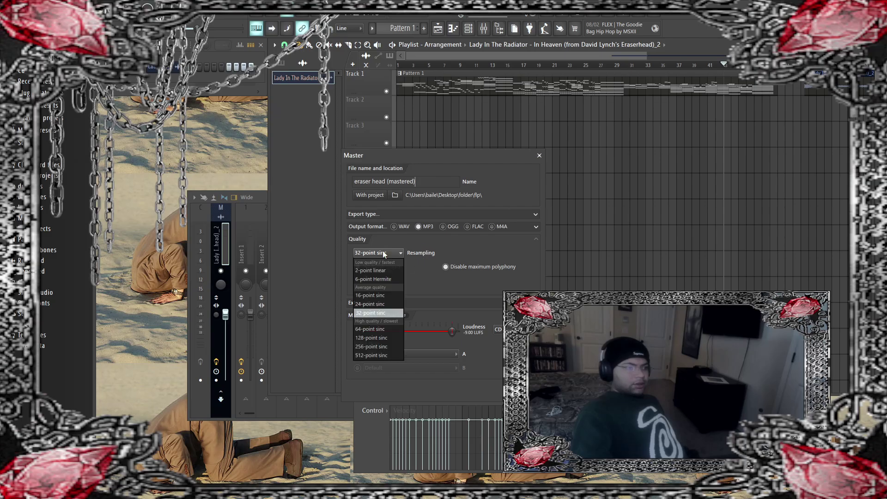
click(389, 355)
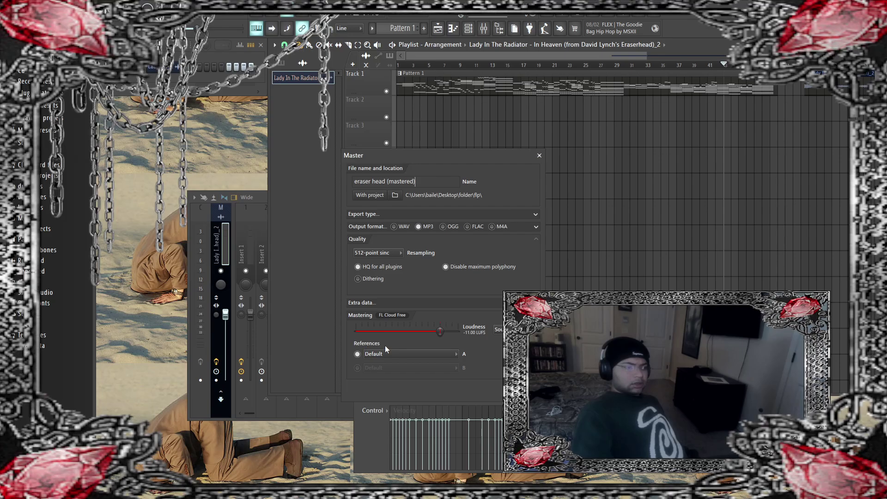
click(386, 356)
click(386, 355)
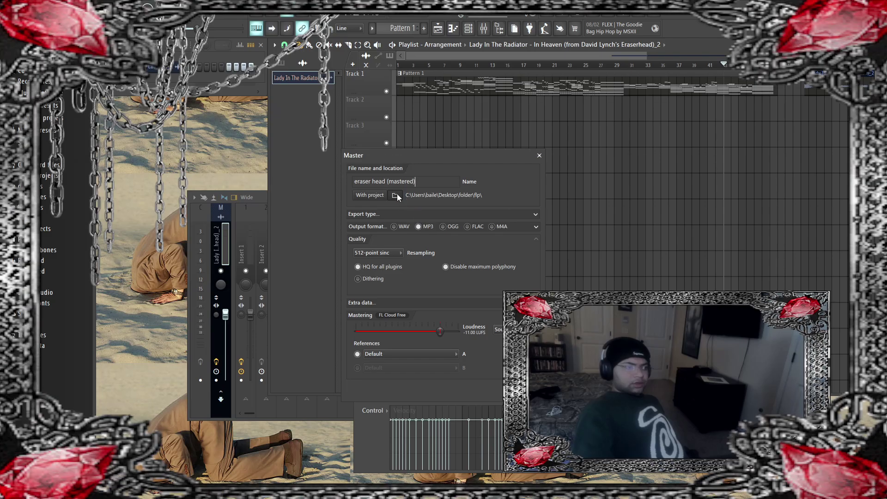
Step: Choose the Desktop as the destination folder for the mastered file and start the mastering process
click(395, 195)
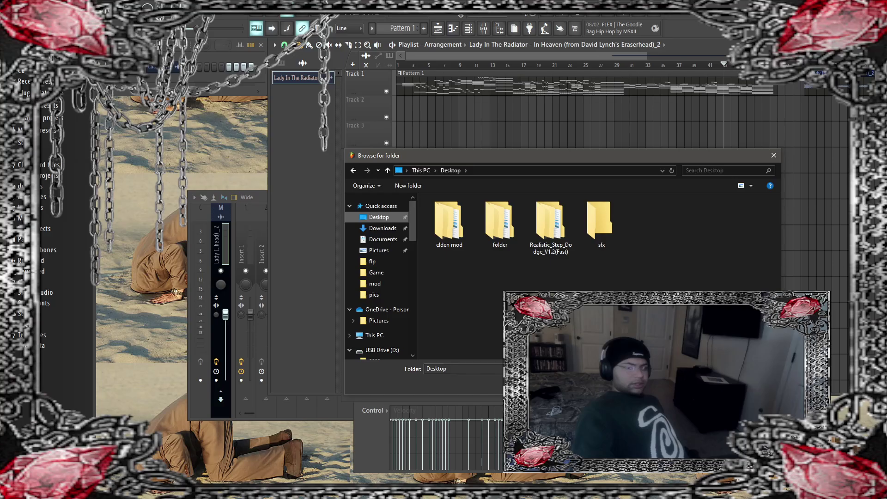
key(Return)
key(Return)
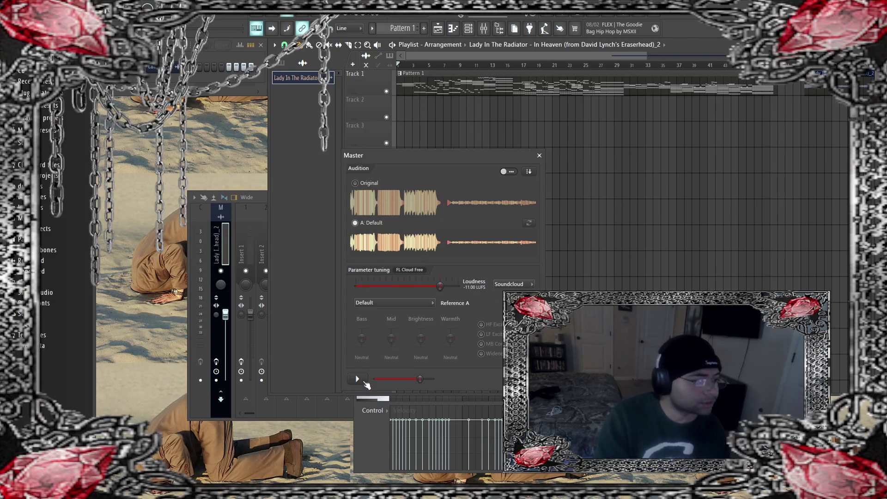
Step: Audition the original mix and the Default master, and look through the available mastering references
click(355, 183)
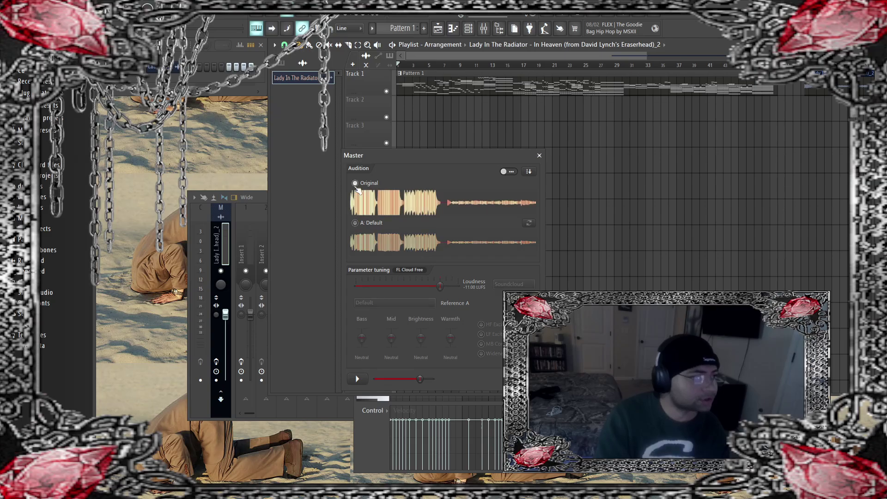
click(358, 378)
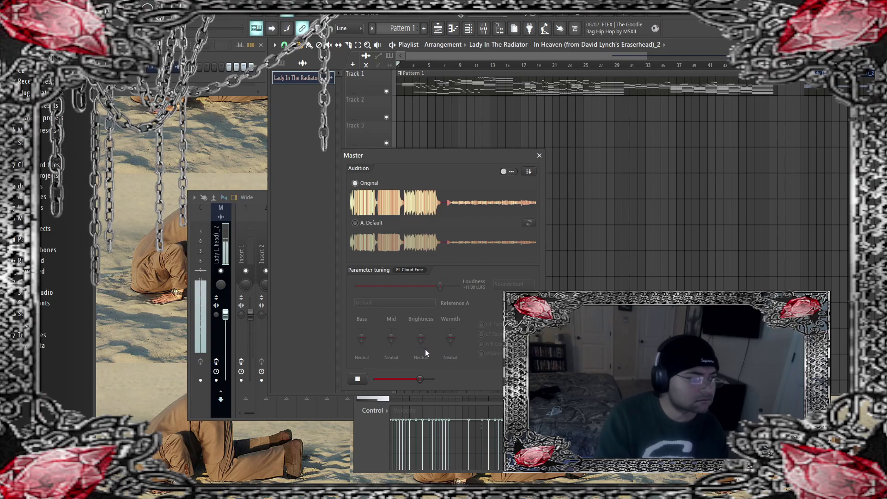
click(358, 379)
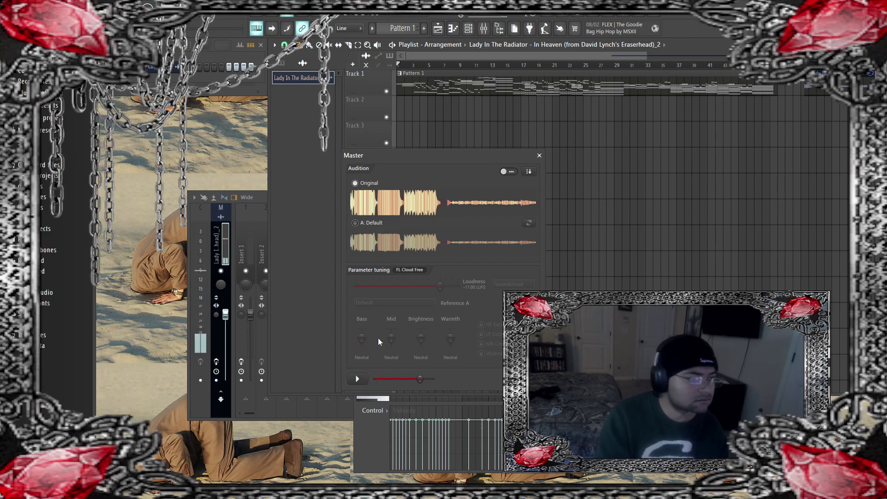
click(366, 378)
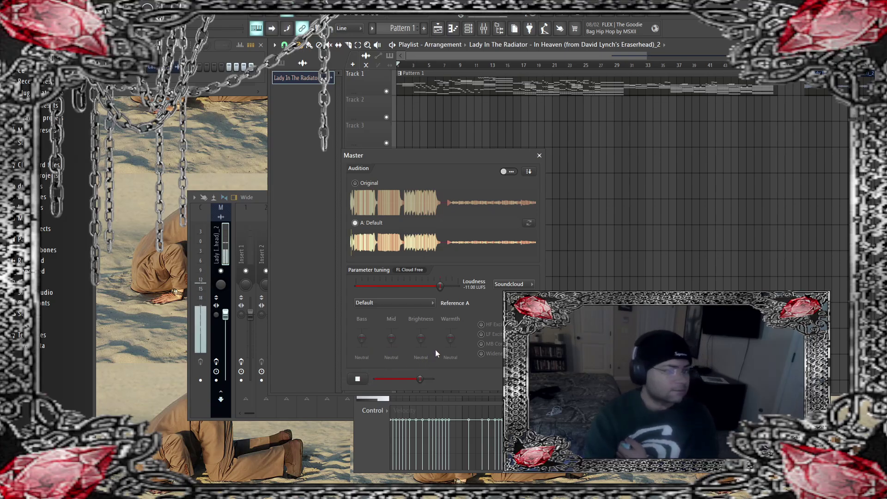
click(419, 302)
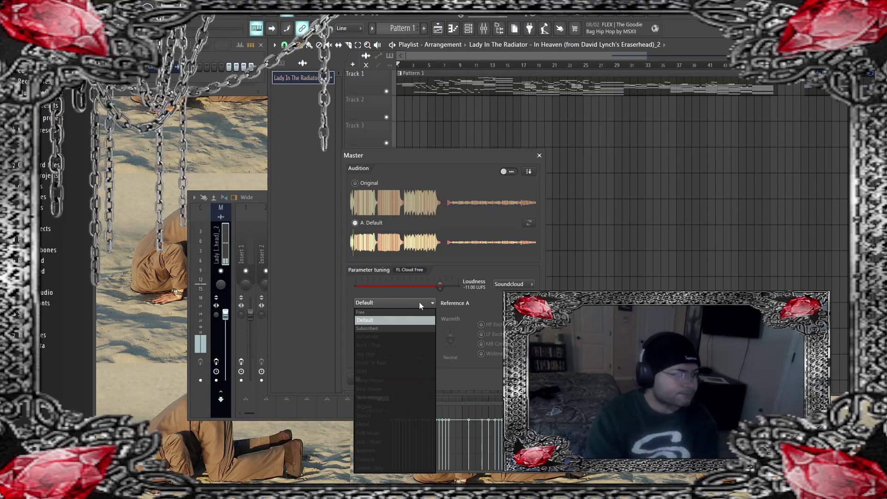
click(420, 303)
click(419, 301)
click(434, 308)
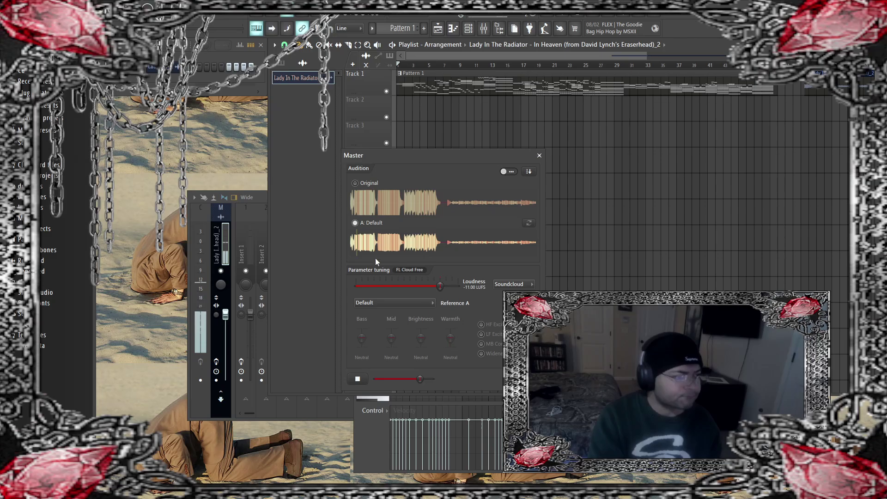
Step: Compare the original mix with the Default master by alternating playback between them, and close the mastering window
click(354, 184)
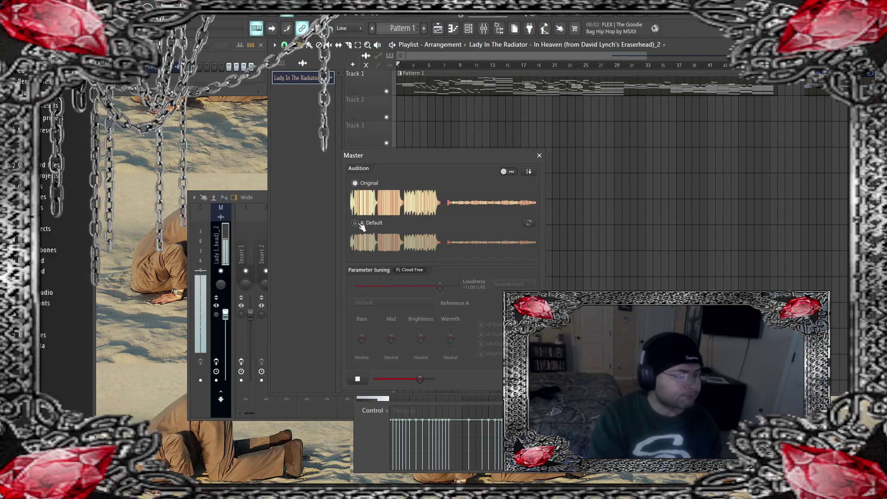
click(355, 223)
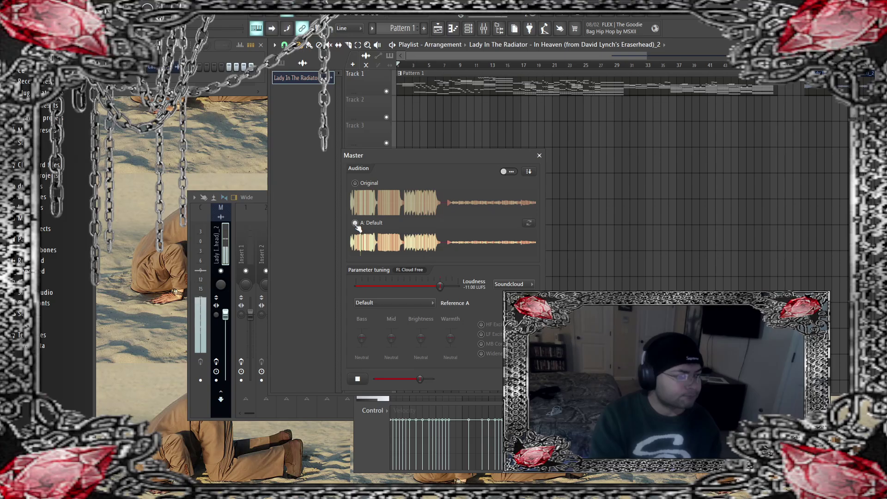
click(355, 184)
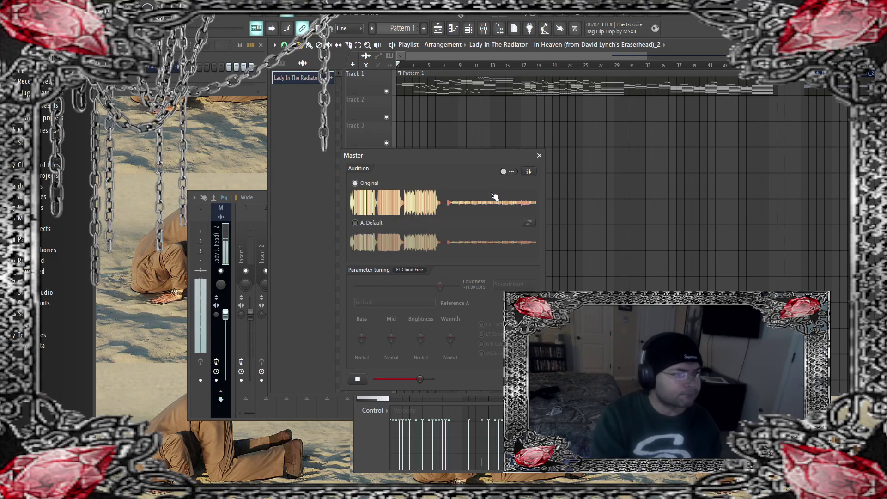
click(356, 223)
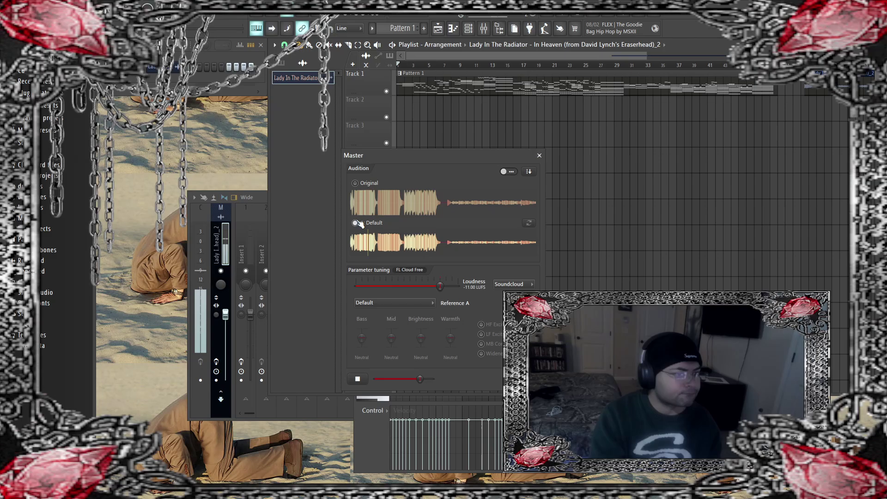
click(356, 183)
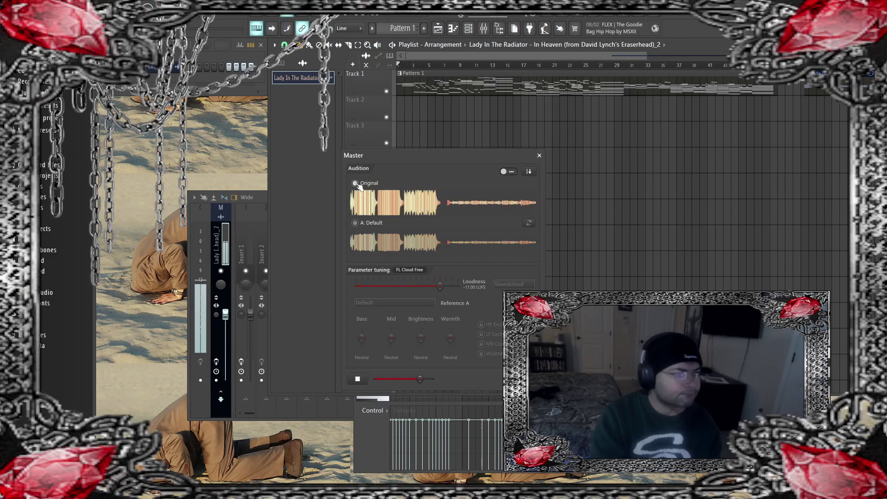
click(361, 379)
click(539, 155)
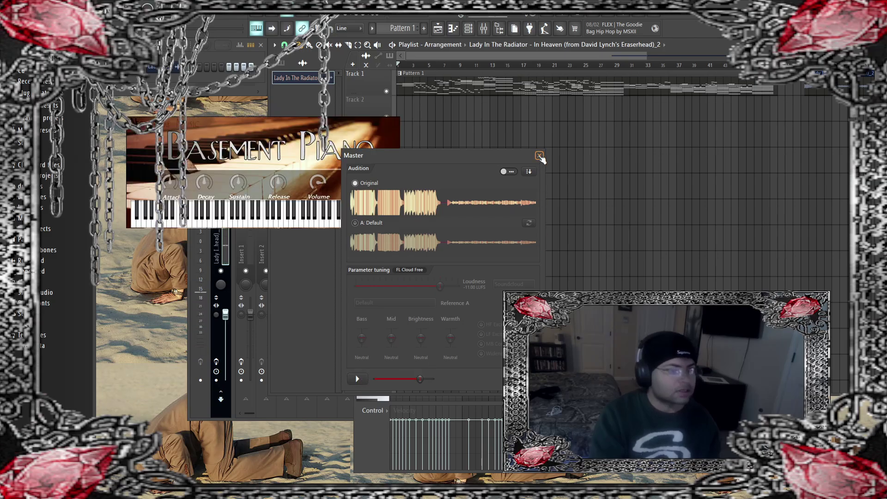
click(539, 156)
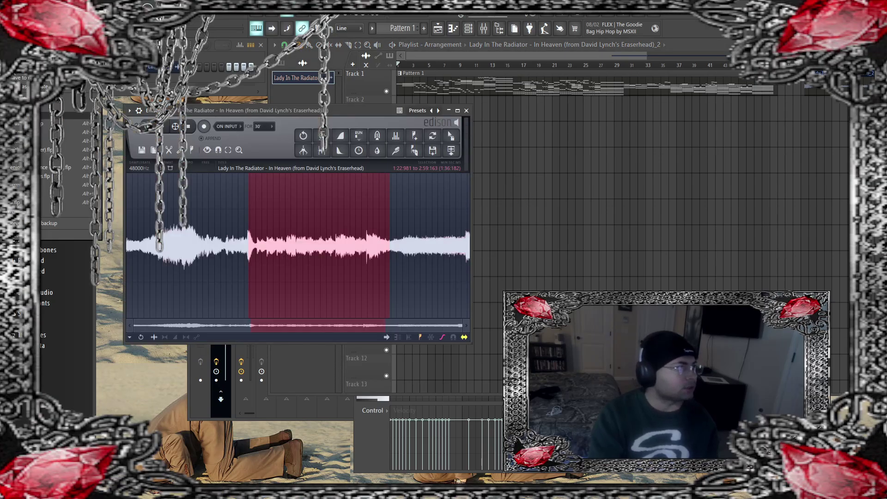
Step: Export the full song as the MP3 "eraser head" at 224 kbps with 128-point sinc resampling
click(147, 126)
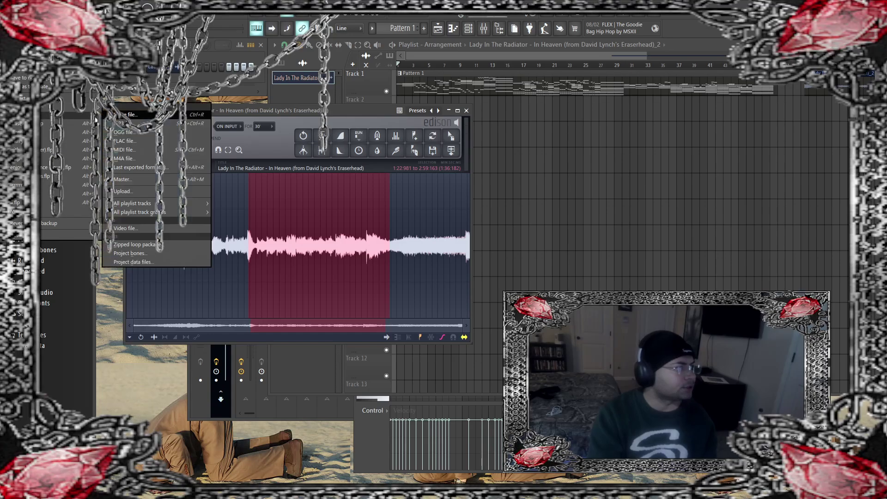
click(118, 155)
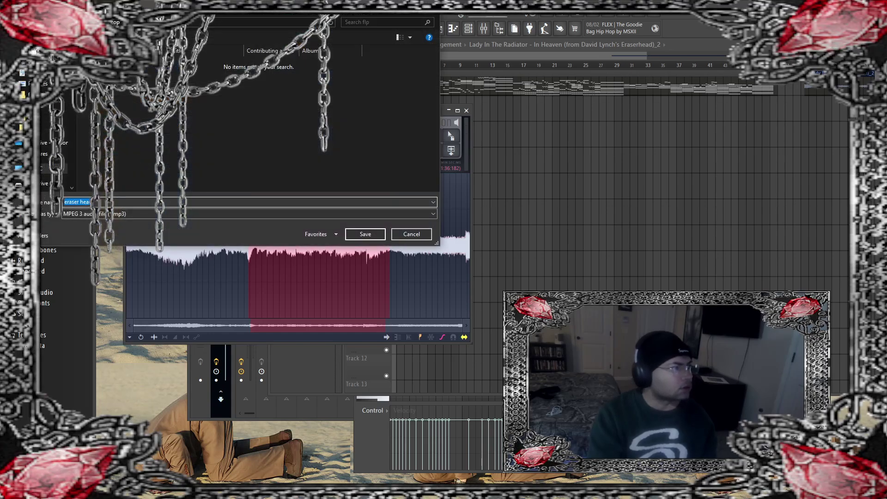
click(355, 231)
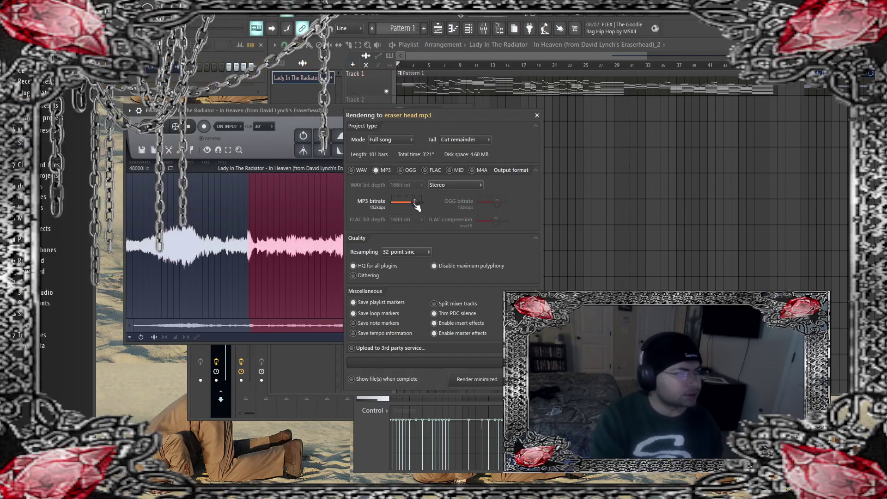
click(417, 252)
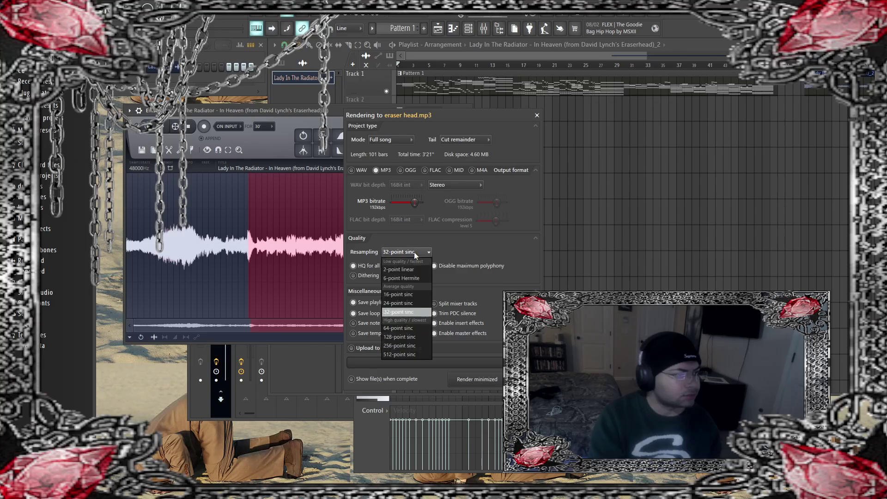
click(409, 337)
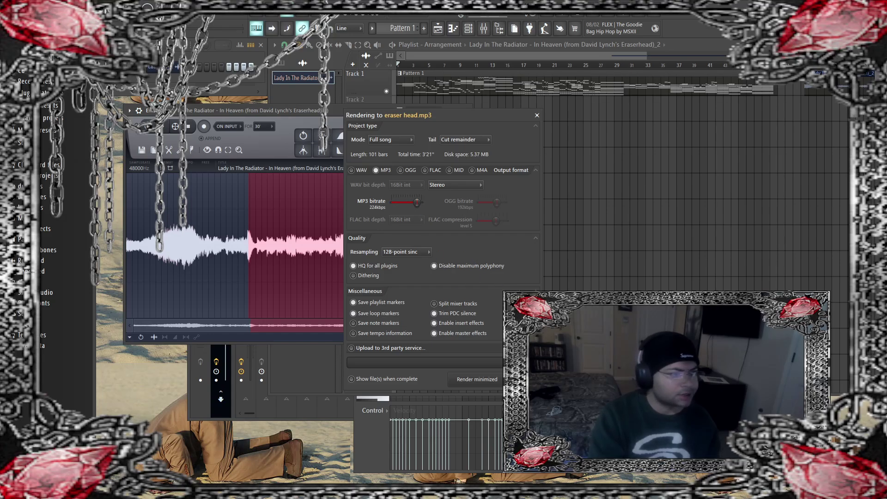
click(521, 379)
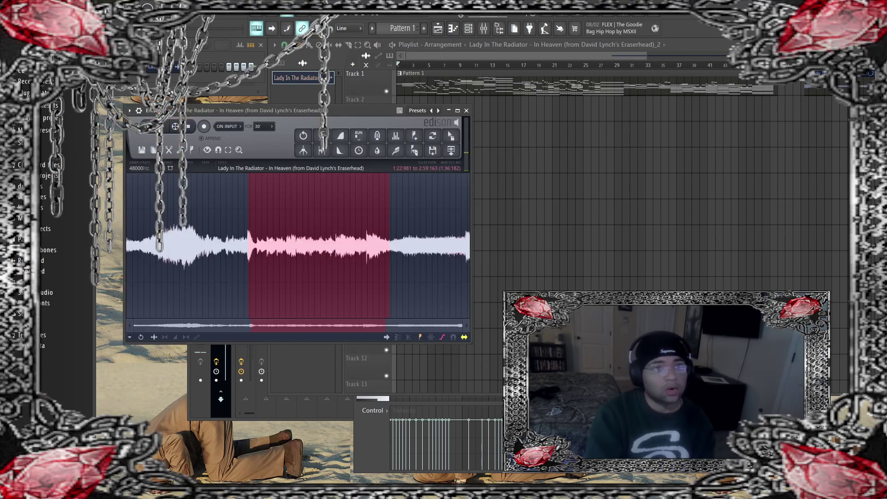
Step: Leave the FL Studio project for the desktop, switch to Telegram and open the eldenbeast chat
key(super+d)
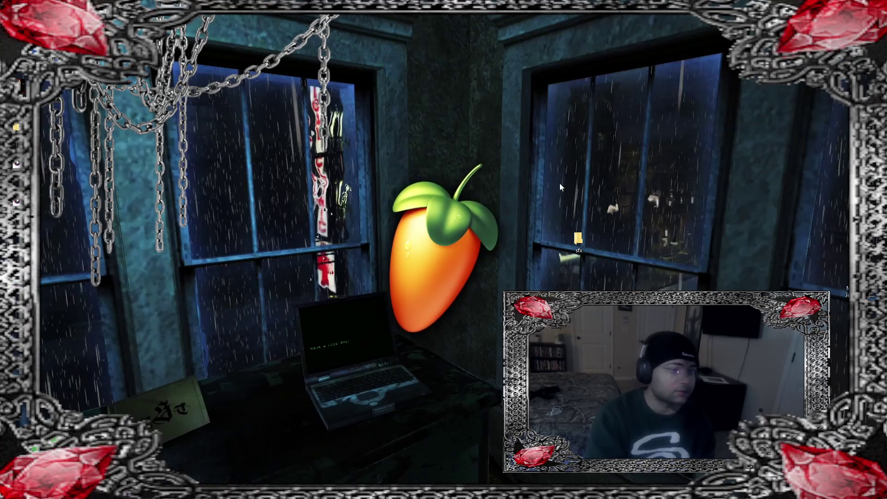
key(super+d)
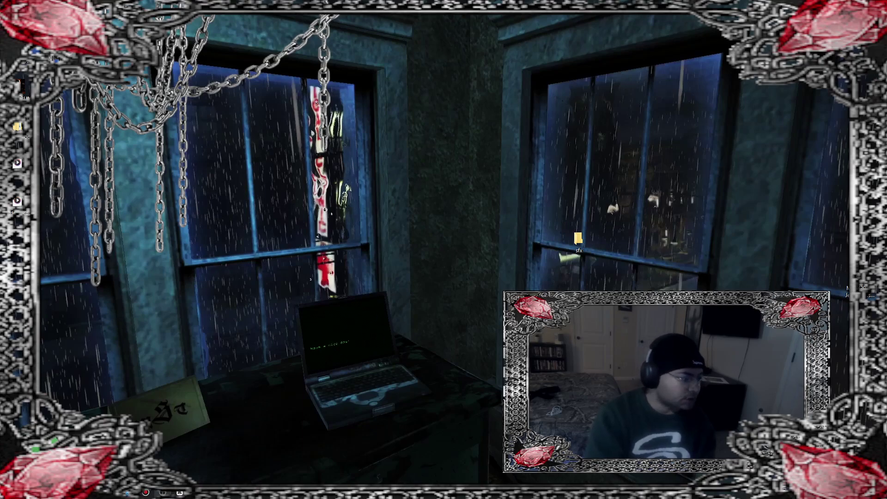
click(163, 492)
click(298, 184)
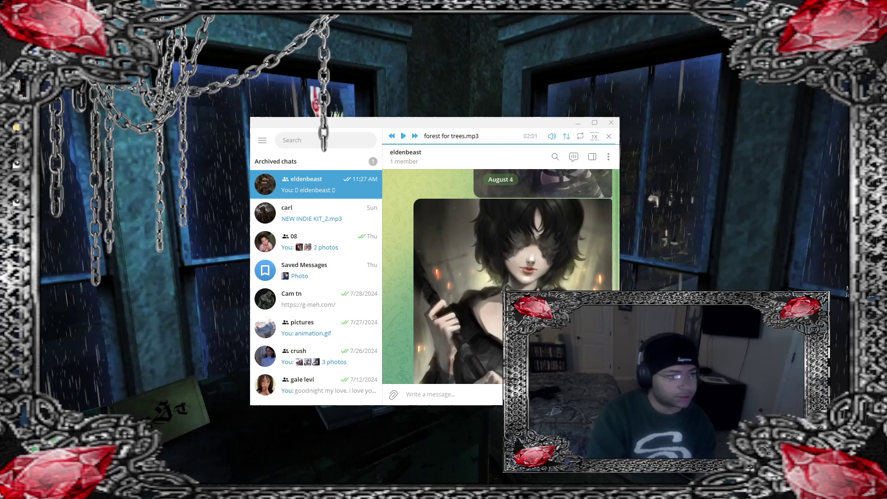
Step: Find the July 31 picture of the red-hooded figure beside a barrel, save it to the Desktop as a JPEG, and close Telegram
scroll(512, 277, up, 10)
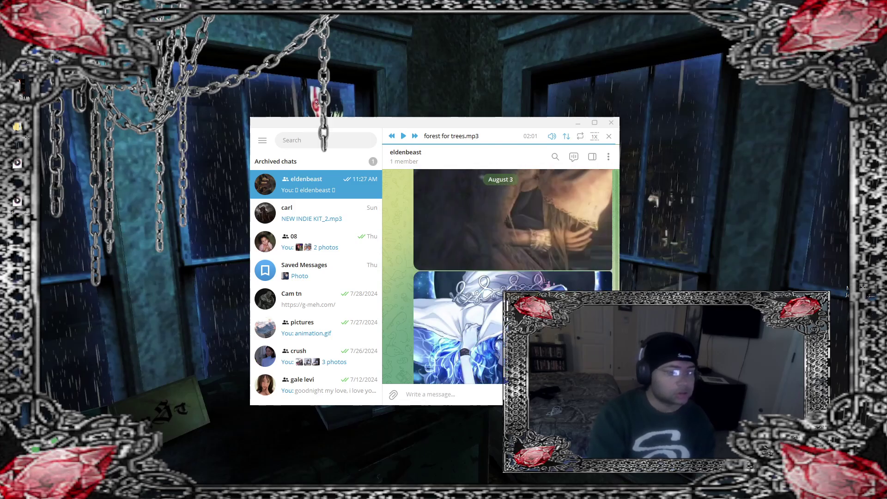
scroll(513, 277, up, 10)
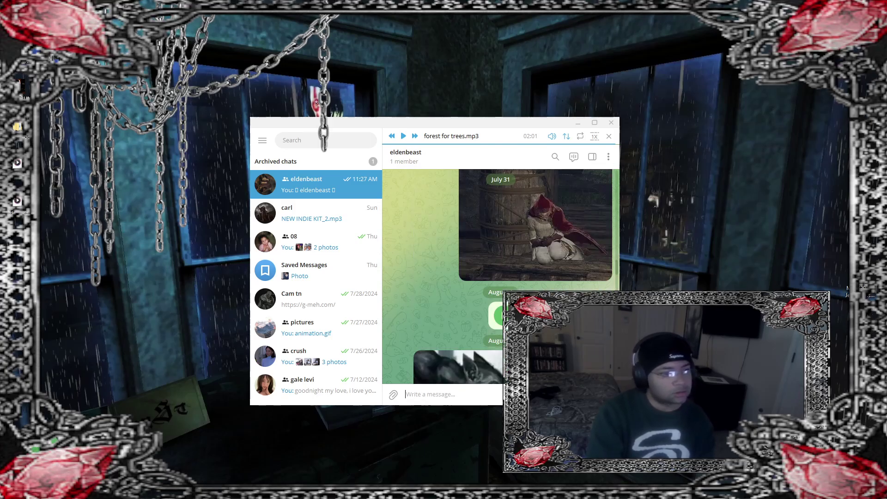
scroll(563, 280, up, 5)
scroll(563, 280, down, 5)
right_click(562, 281)
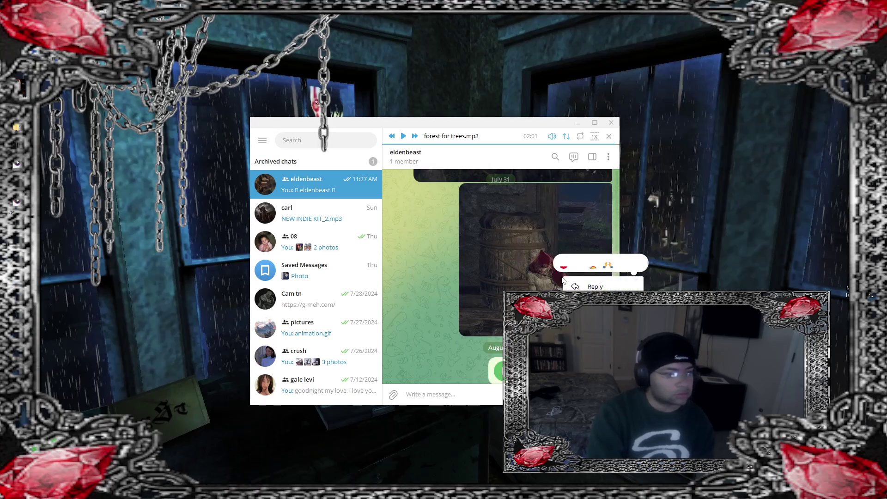
click(595, 337)
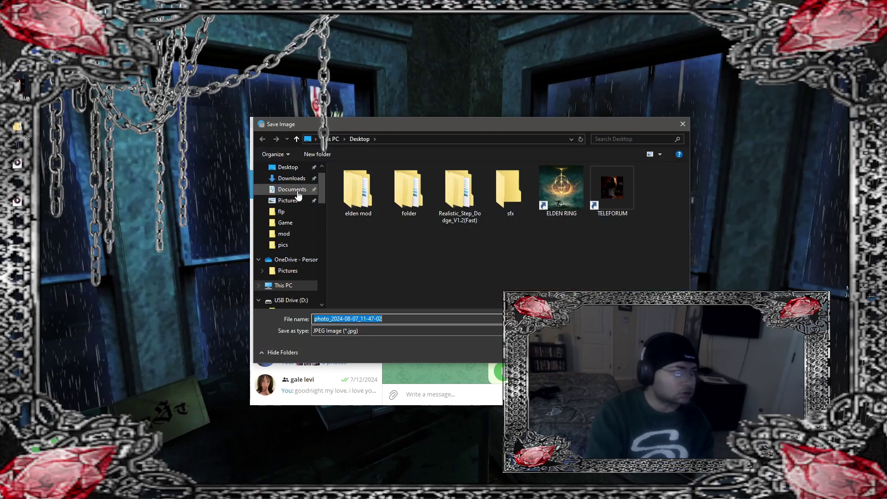
key(Return)
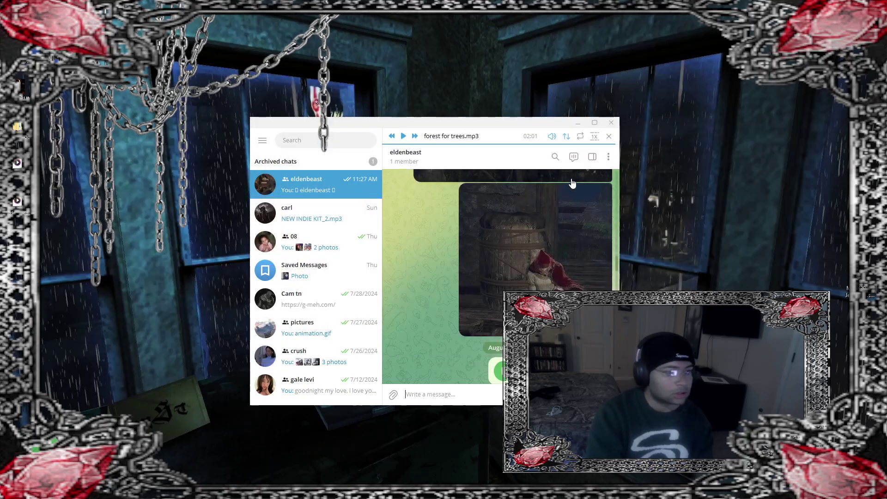
click(611, 122)
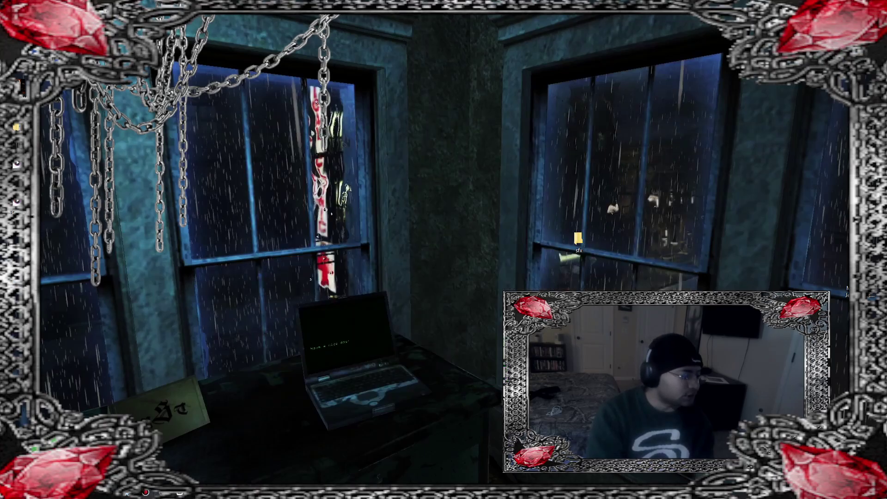
Step: Switch to SoundCloud in the browser and choose the "eraser head" MP3 from the Desktop for a public upload
click(145, 493)
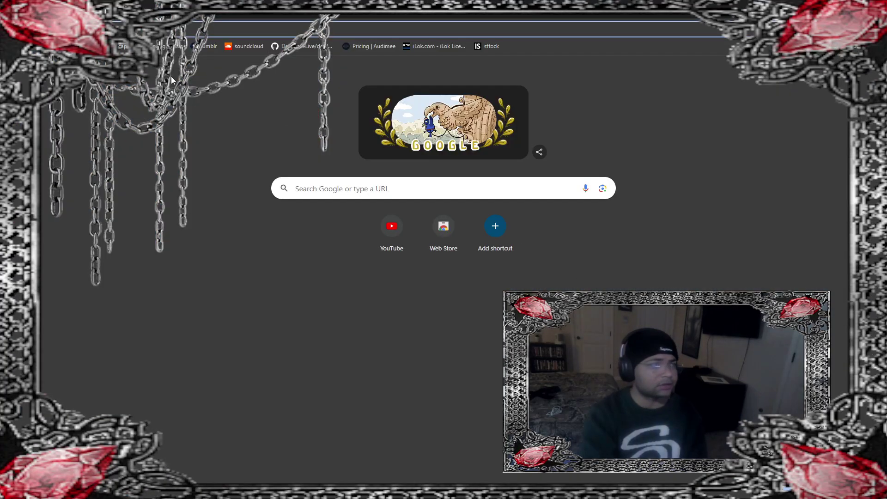
click(237, 52)
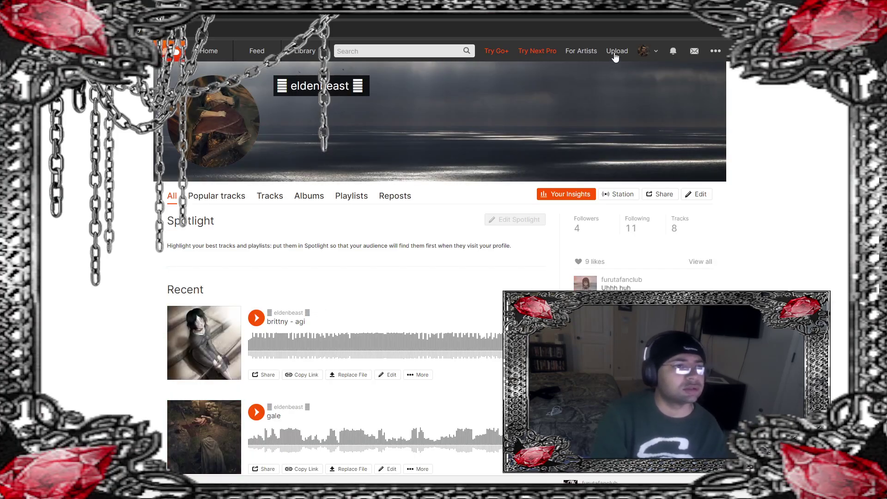
click(615, 53)
click(438, 298)
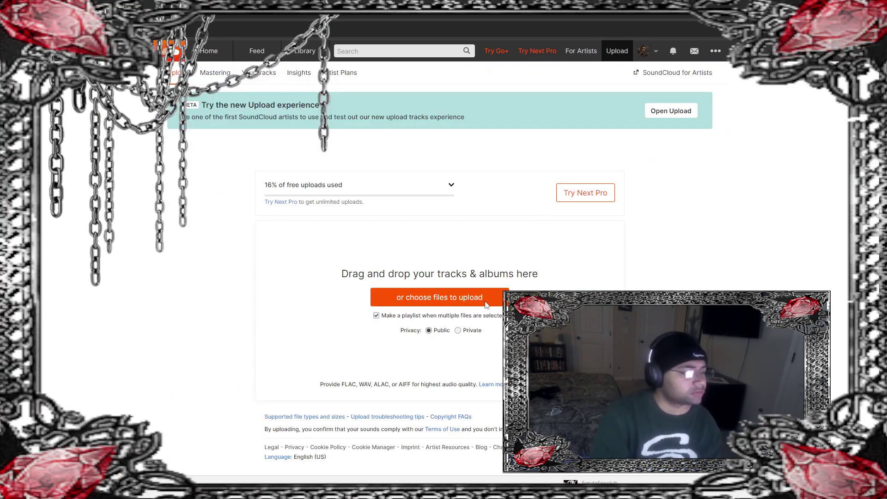
key(alt+Up)
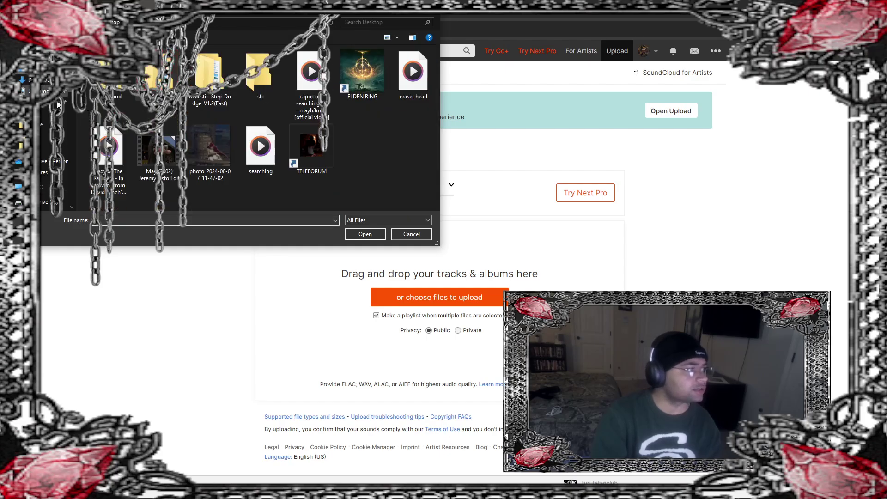
double_click(413, 73)
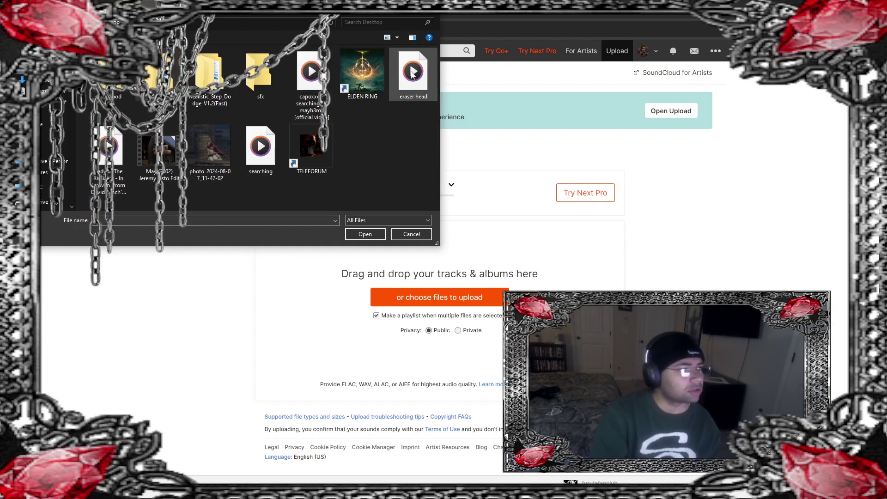
Step: Title the track "eraser head", add photo_2024-08-07_11-47-02 as its cover image, and save the upload
triple_click(443, 178)
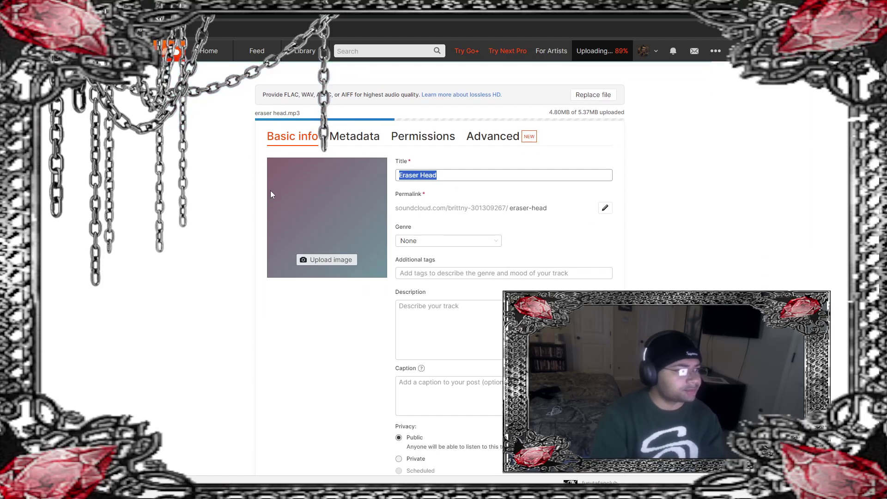
text(eraser hea)
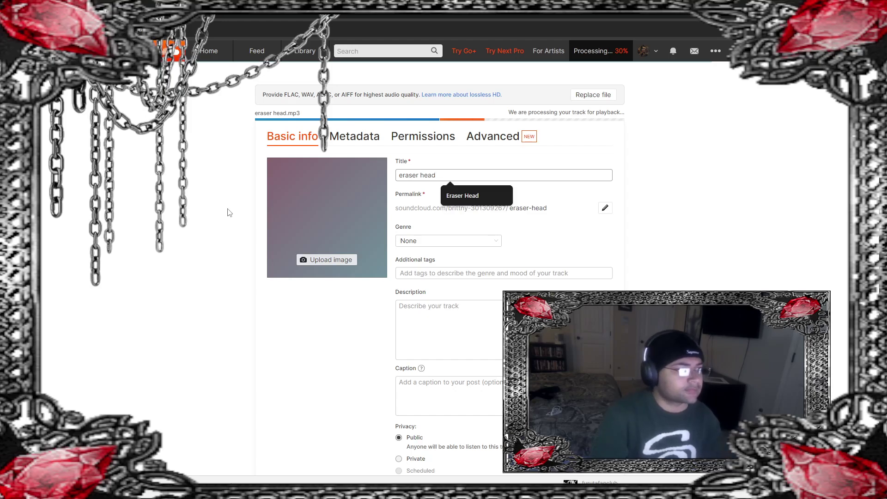
click(323, 259)
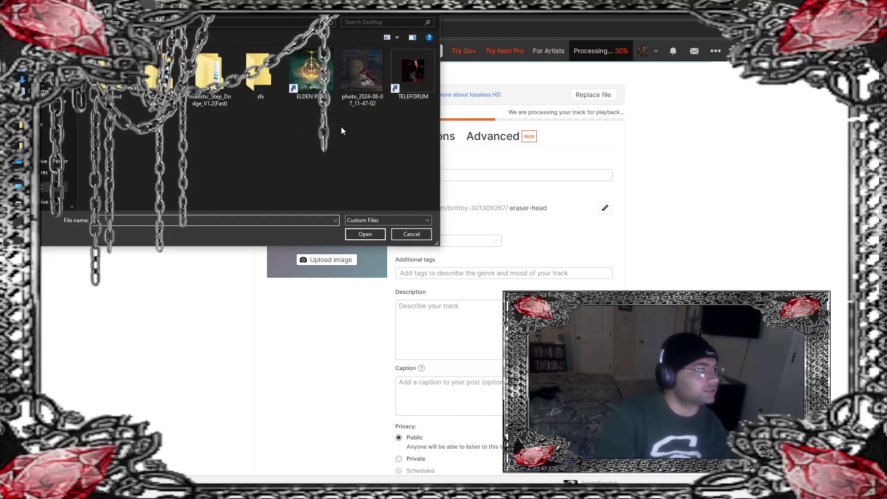
double_click(362, 70)
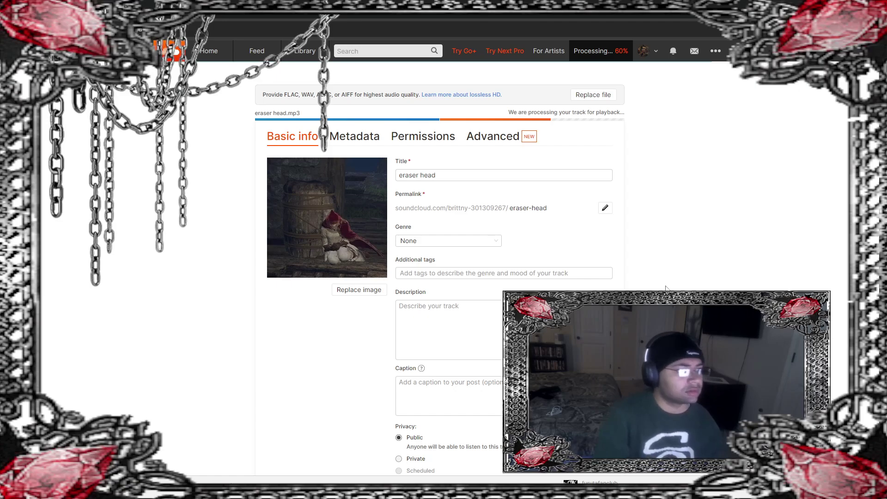
scroll(666, 289, down, 3)
click(608, 377)
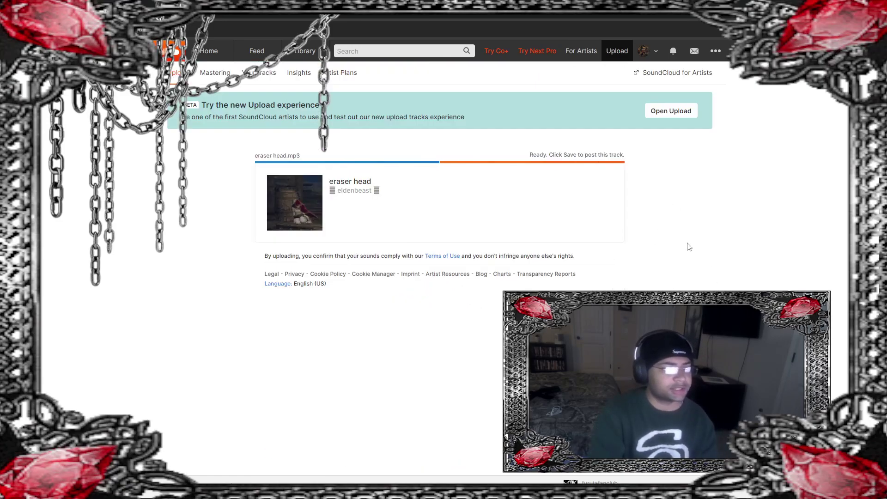
Step: Open the SoundCloud profile and look over the recent tracks, including the new upload
click(643, 51)
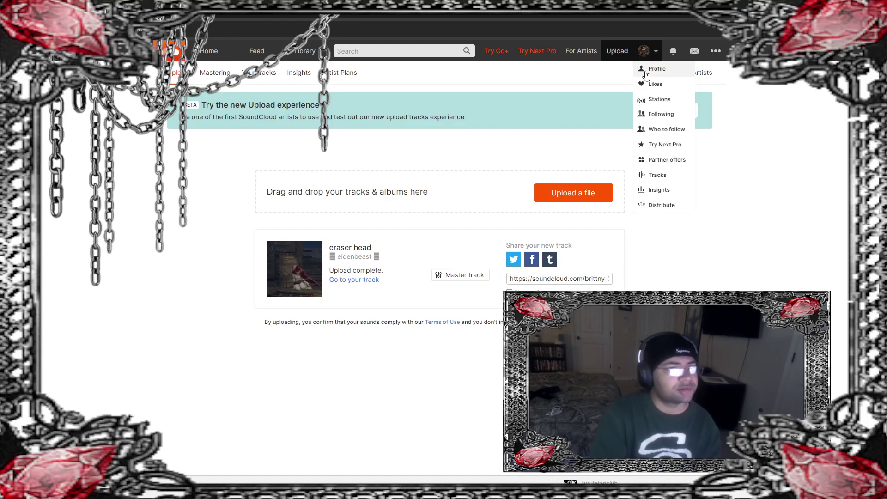
click(649, 67)
scroll(395, 326, down, 2)
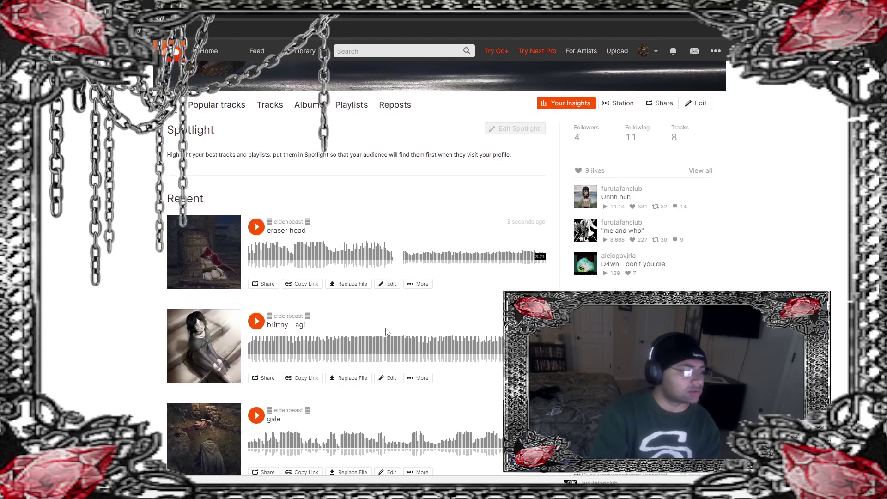
scroll(425, 323, down, 6)
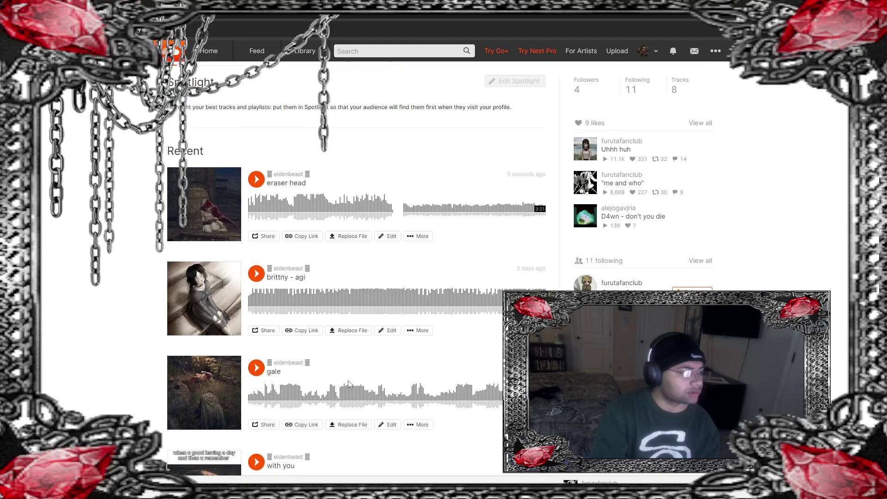
scroll(418, 403, up, 5)
scroll(417, 403, up, 3)
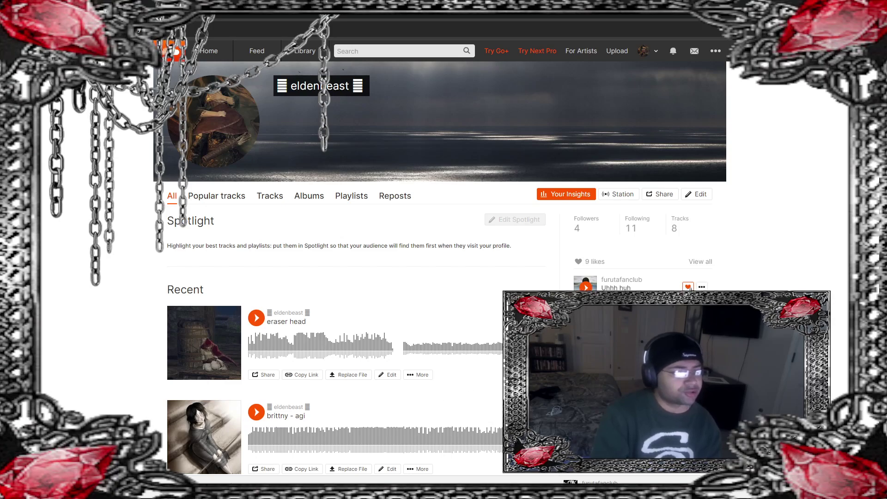
Step: Remove the likes from "Uhhh huh" and "me and who" on the profile, and return to the desktop
click(688, 287)
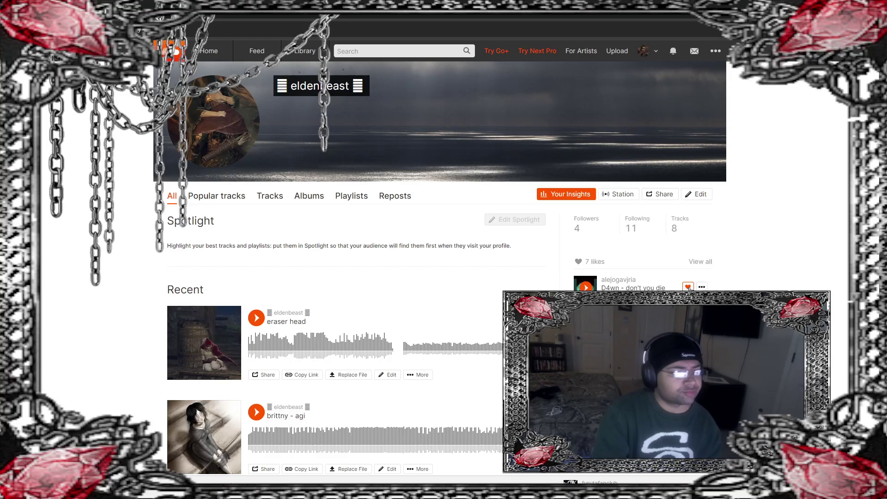
click(687, 287)
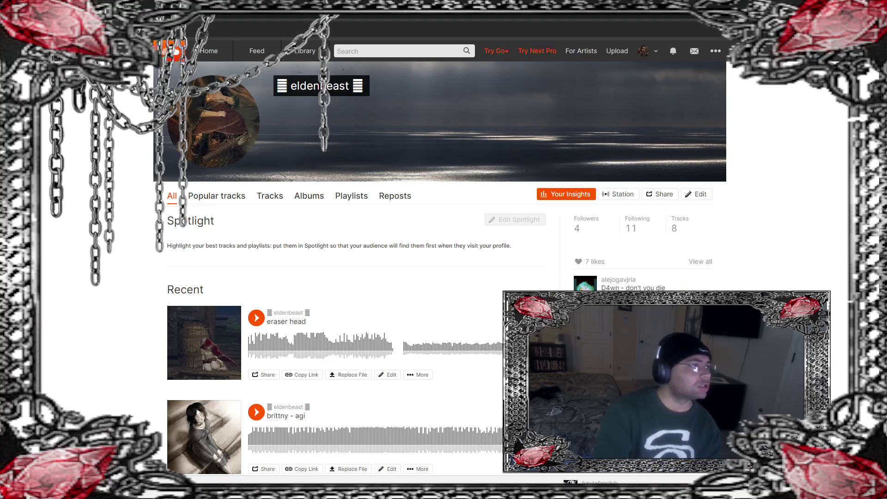
key(super+d)
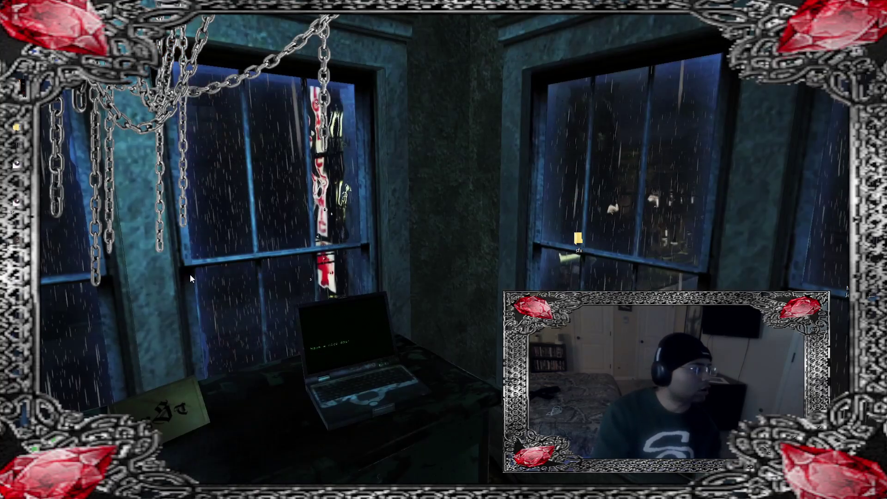